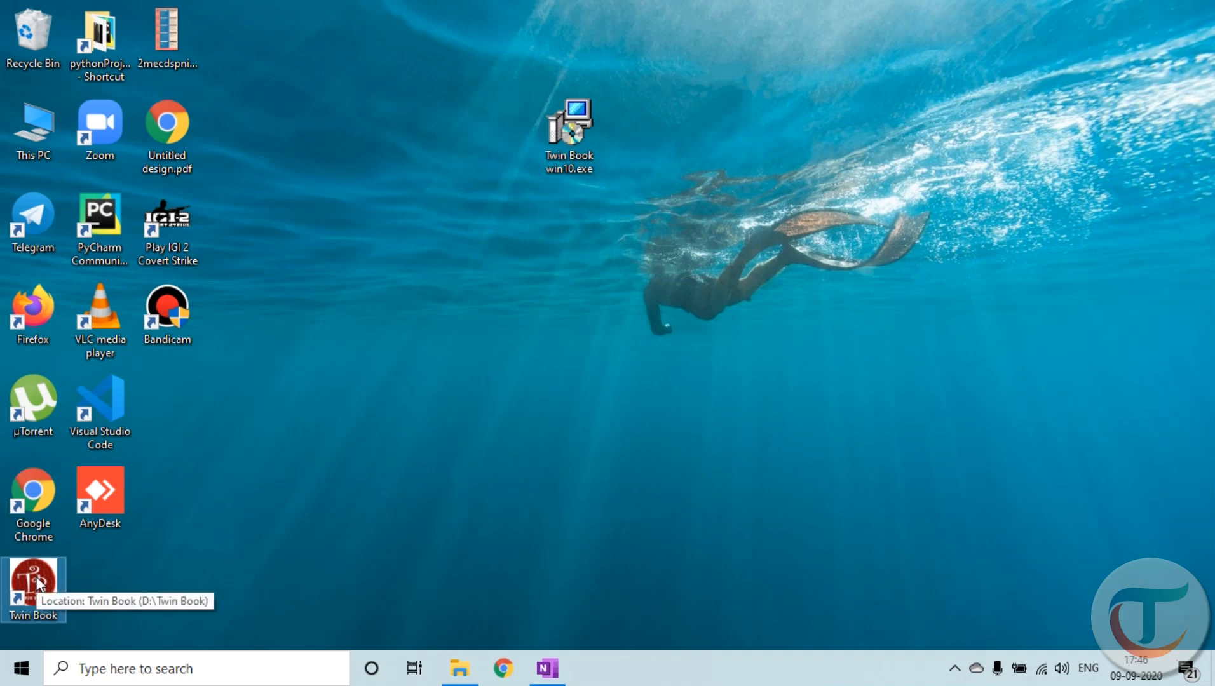
Step: Launch Twin Book, log in with the cafe username and password, and refresh to a blank bill 104
double_click(35, 580)
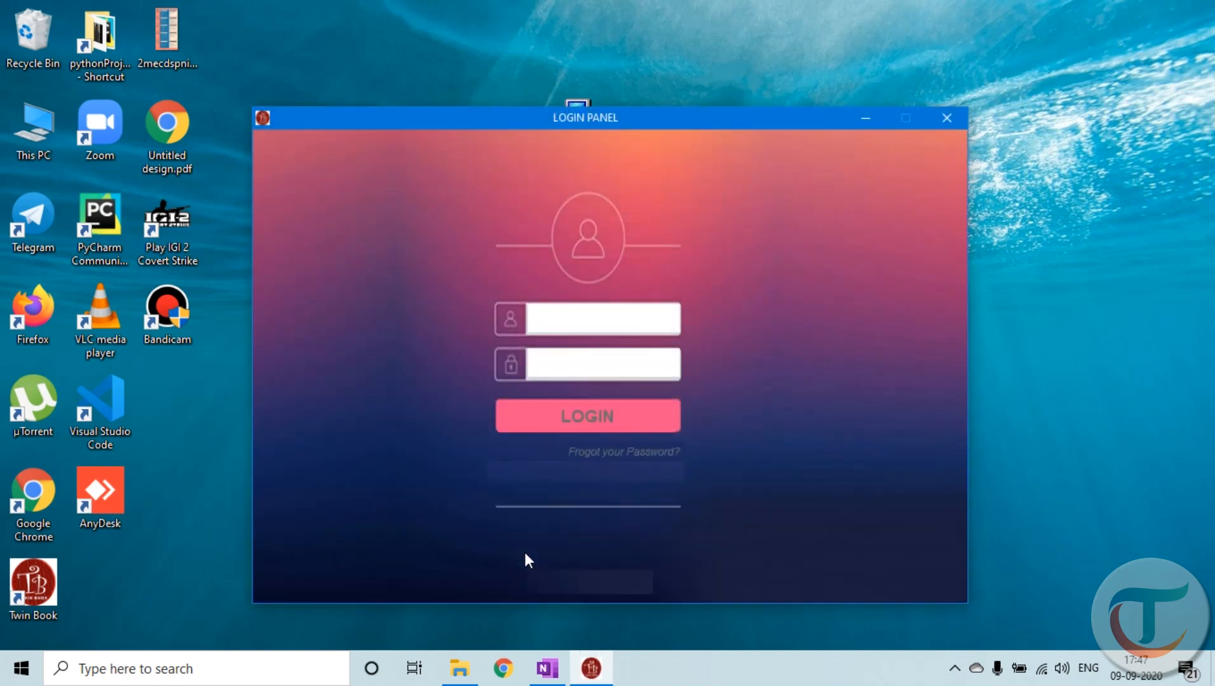
key(Tab)
key(Return)
click(525, 563)
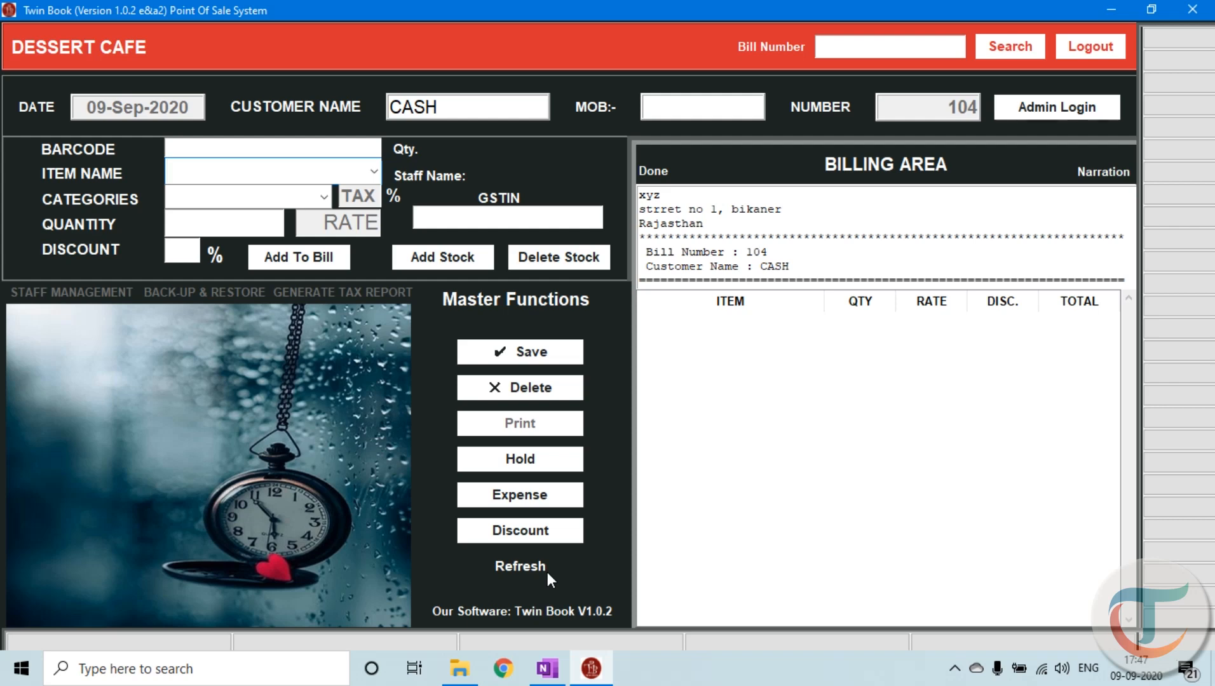
click(1186, 487)
click(723, 190)
key(ctrl+i)
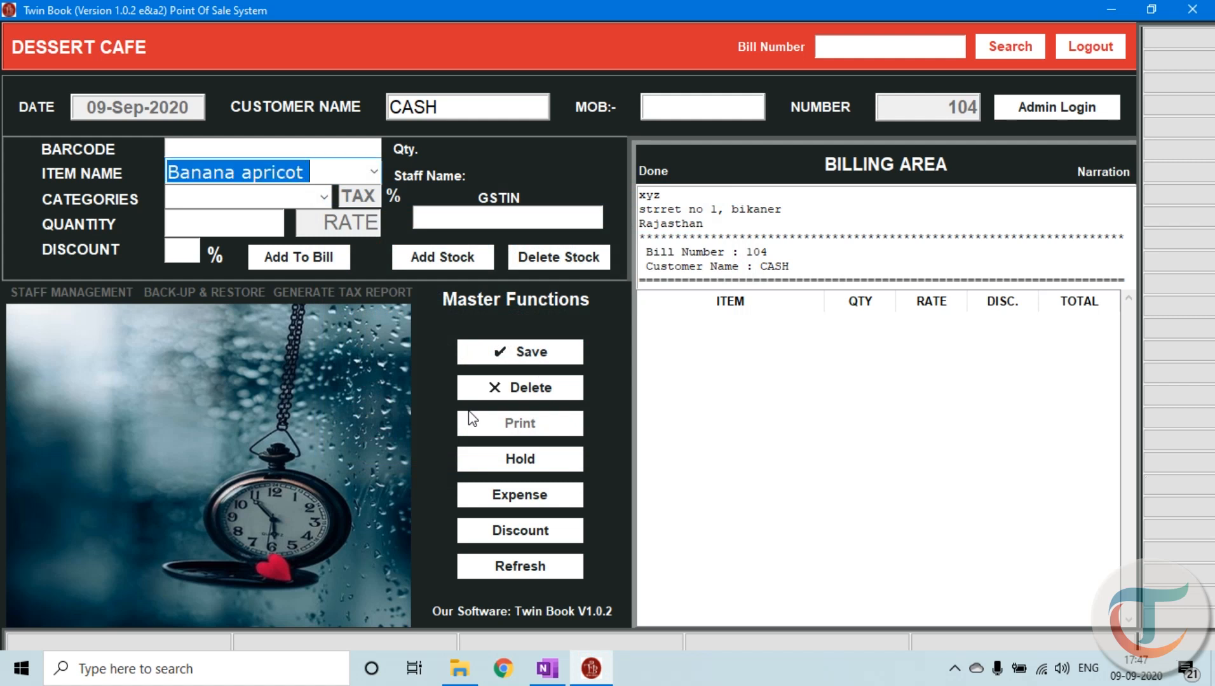
click(530, 573)
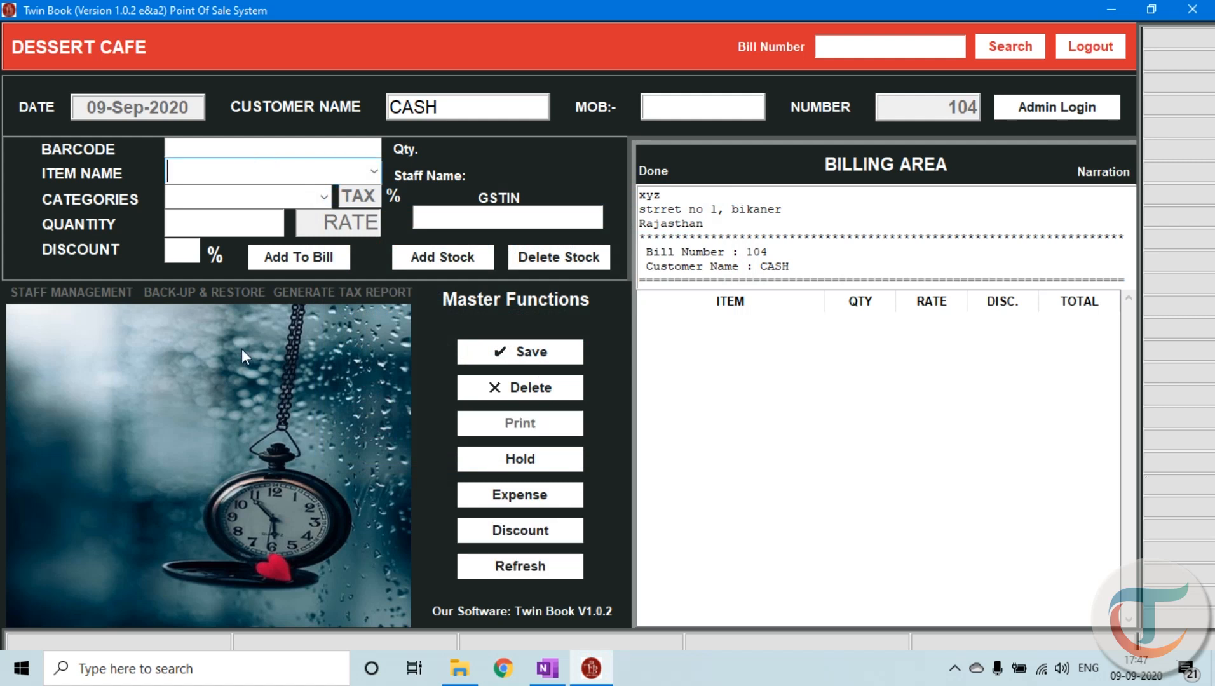
Step: In Staff Management, search STAFF1's bills with start day 09
click(104, 291)
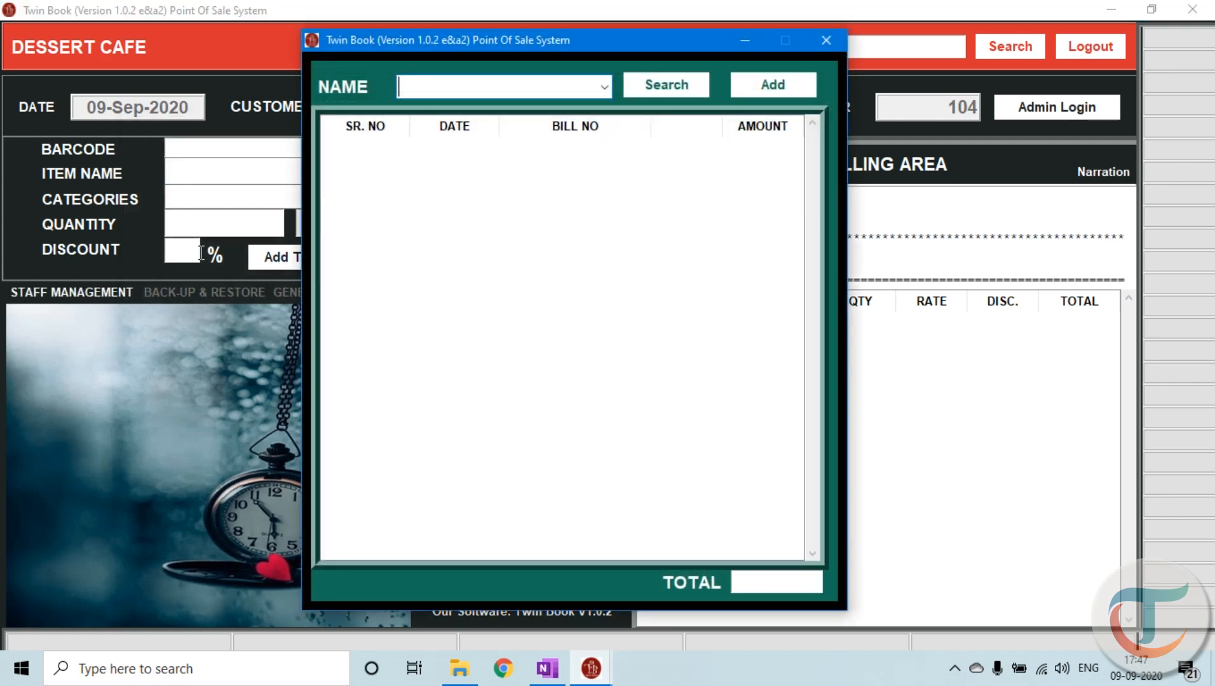
click(606, 90)
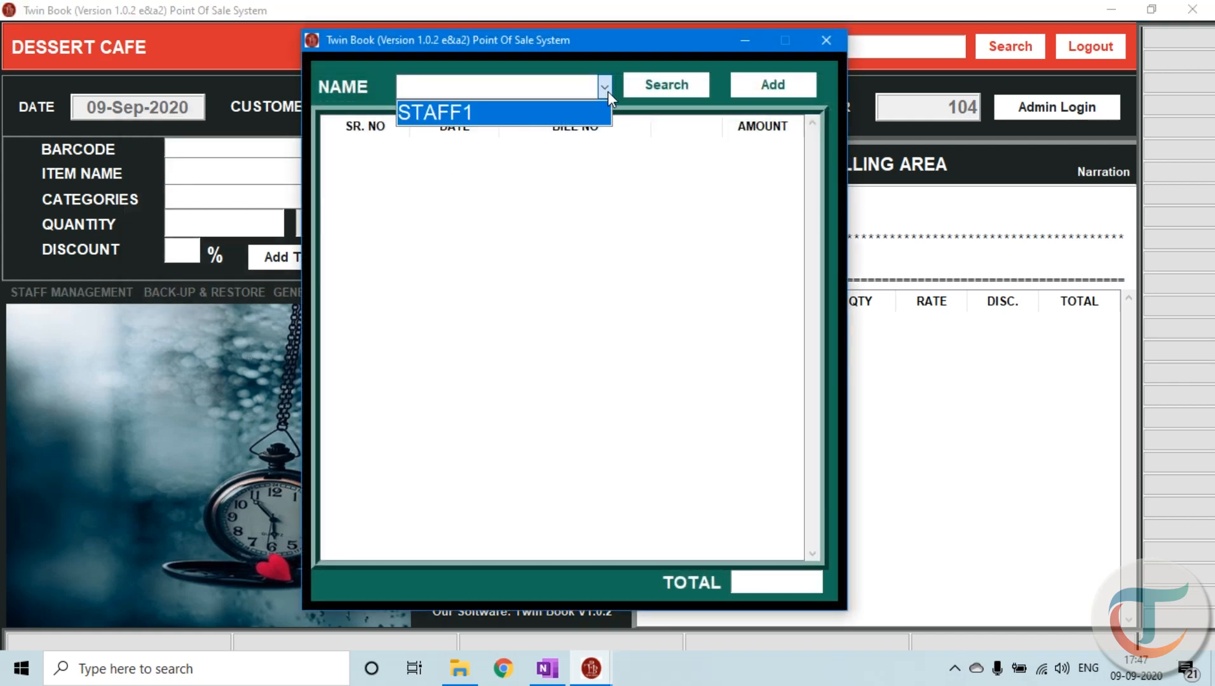
click(577, 110)
click(669, 85)
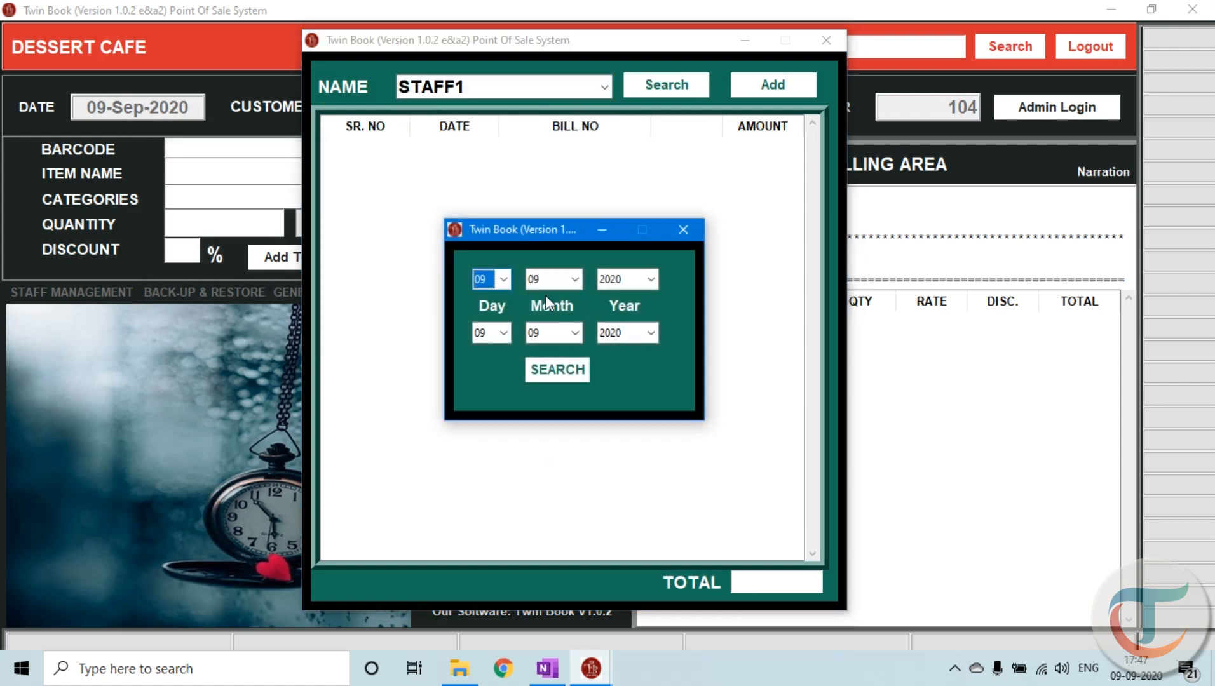
click(506, 279)
scroll(501, 311, up, 1)
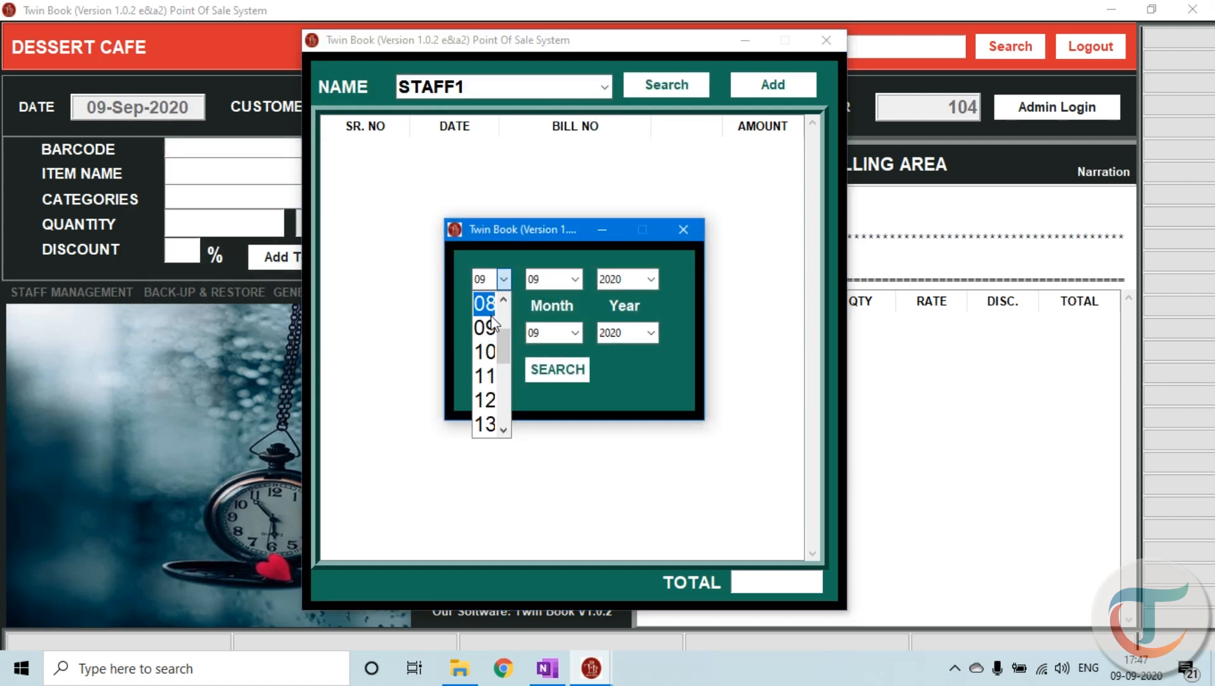
click(495, 326)
click(572, 369)
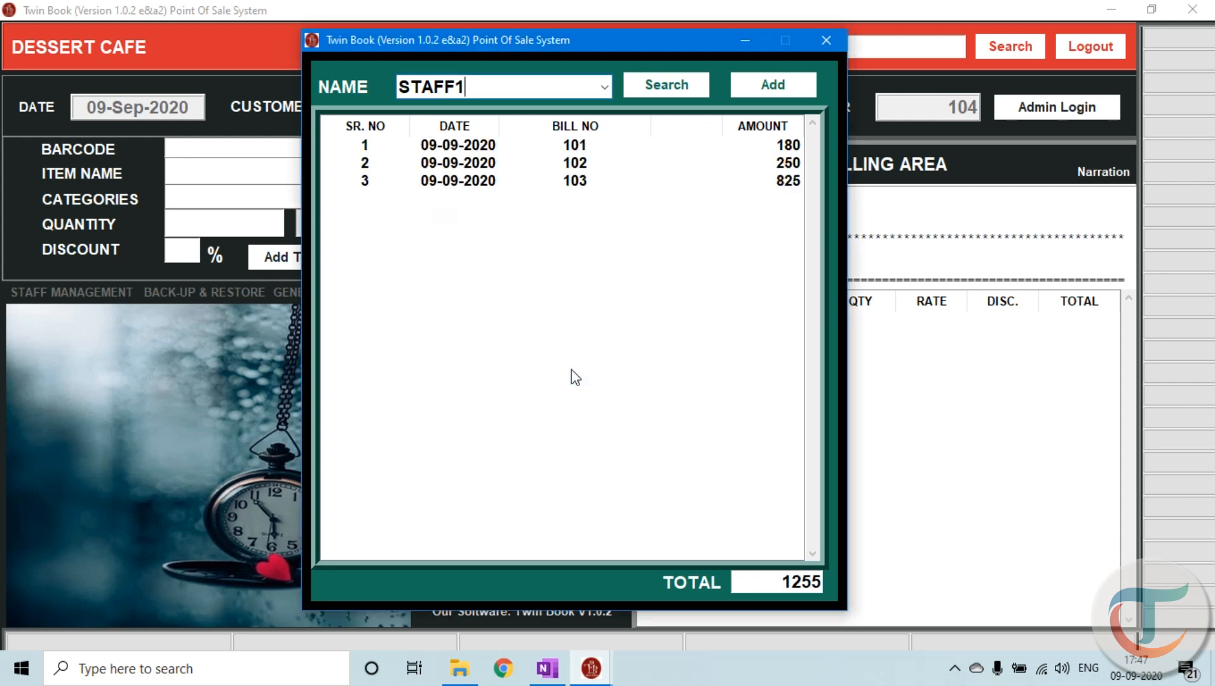
Step: Review STAFF1's bills 101, 102 and 103 and their 1255 total
click(581, 148)
click(583, 164)
click(585, 183)
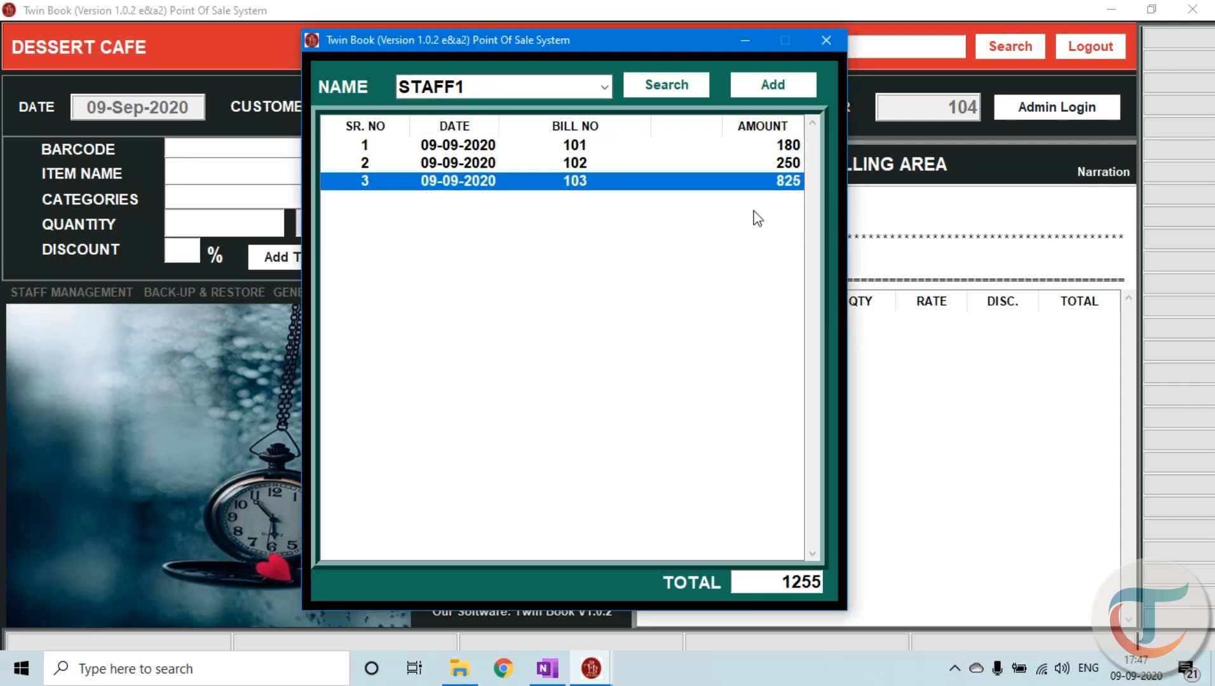
click(777, 578)
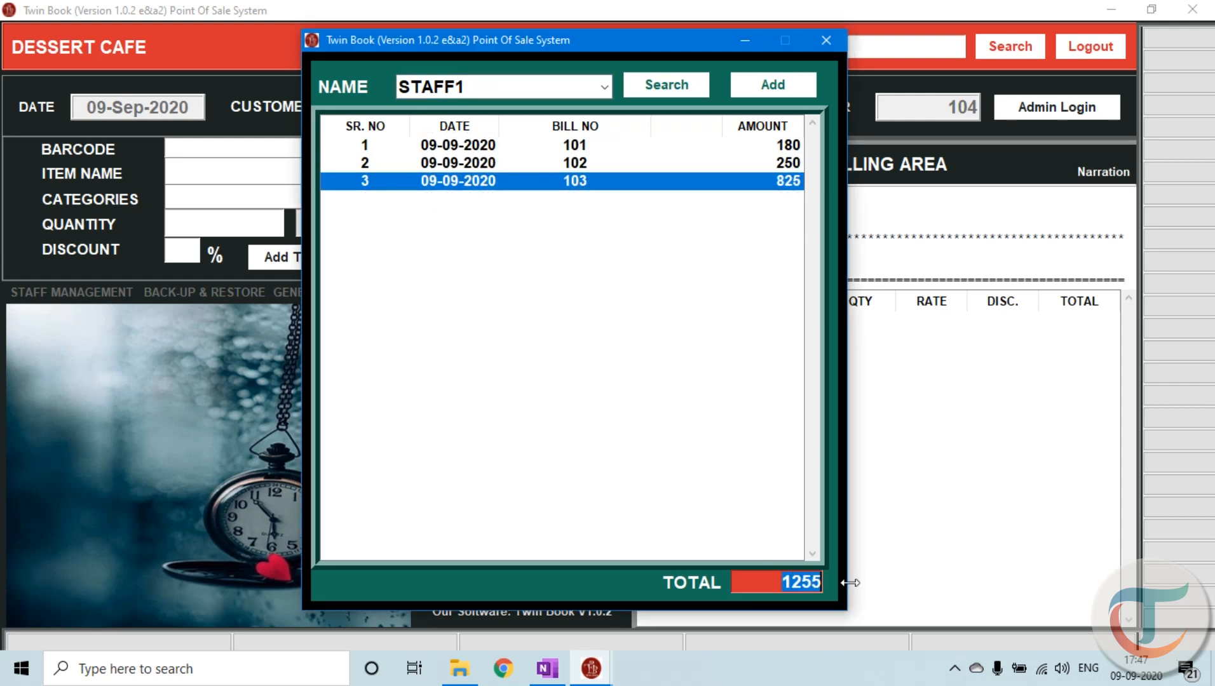
Step: Rerun the search with start day 06, confirming bill 101 and the 1255 total
click(661, 84)
click(504, 280)
scroll(492, 330, up, 2)
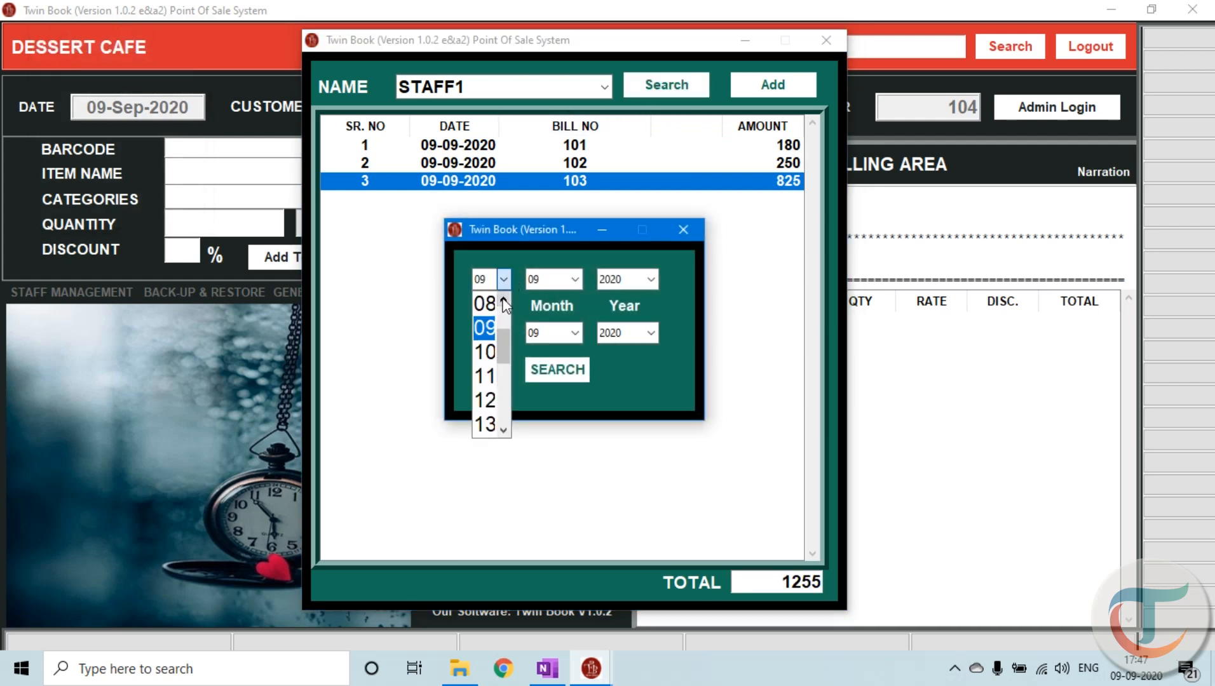
click(490, 304)
click(571, 371)
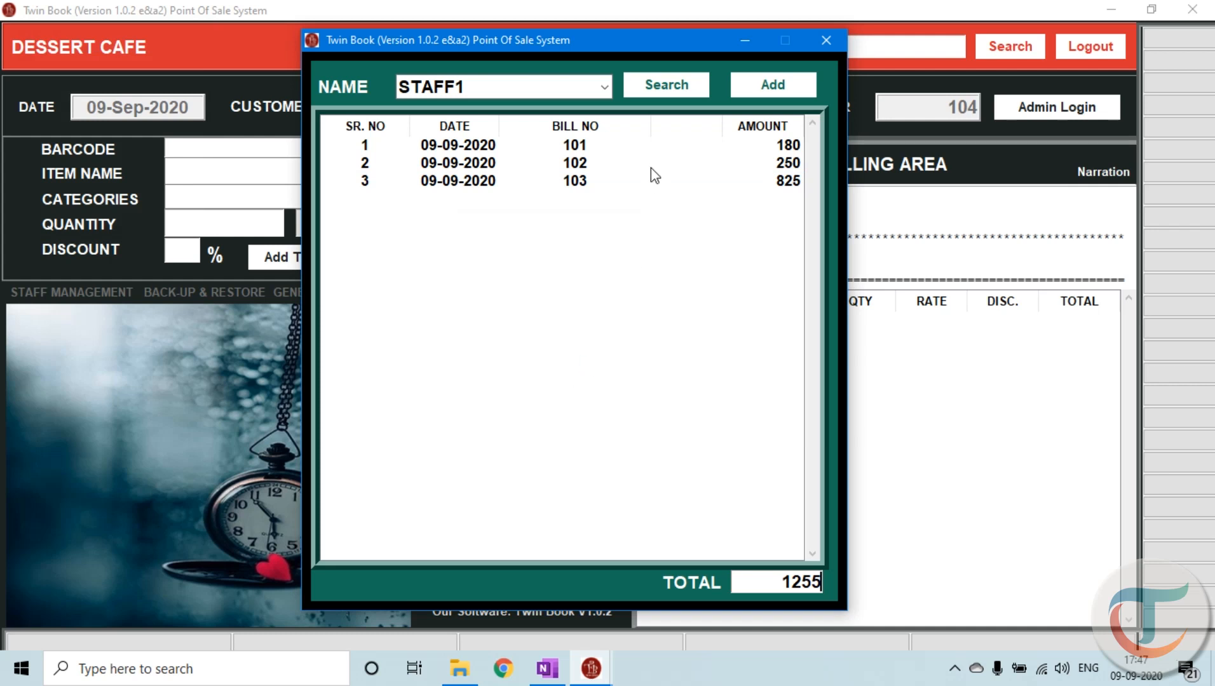
click(793, 157)
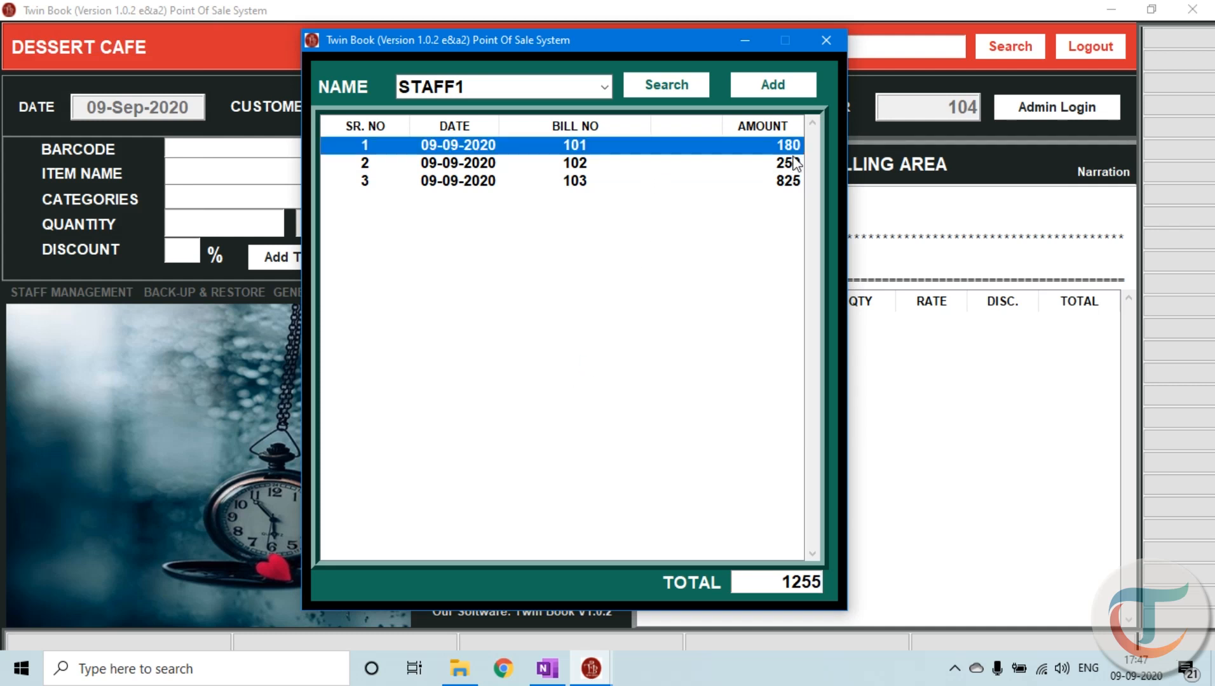
click(777, 574)
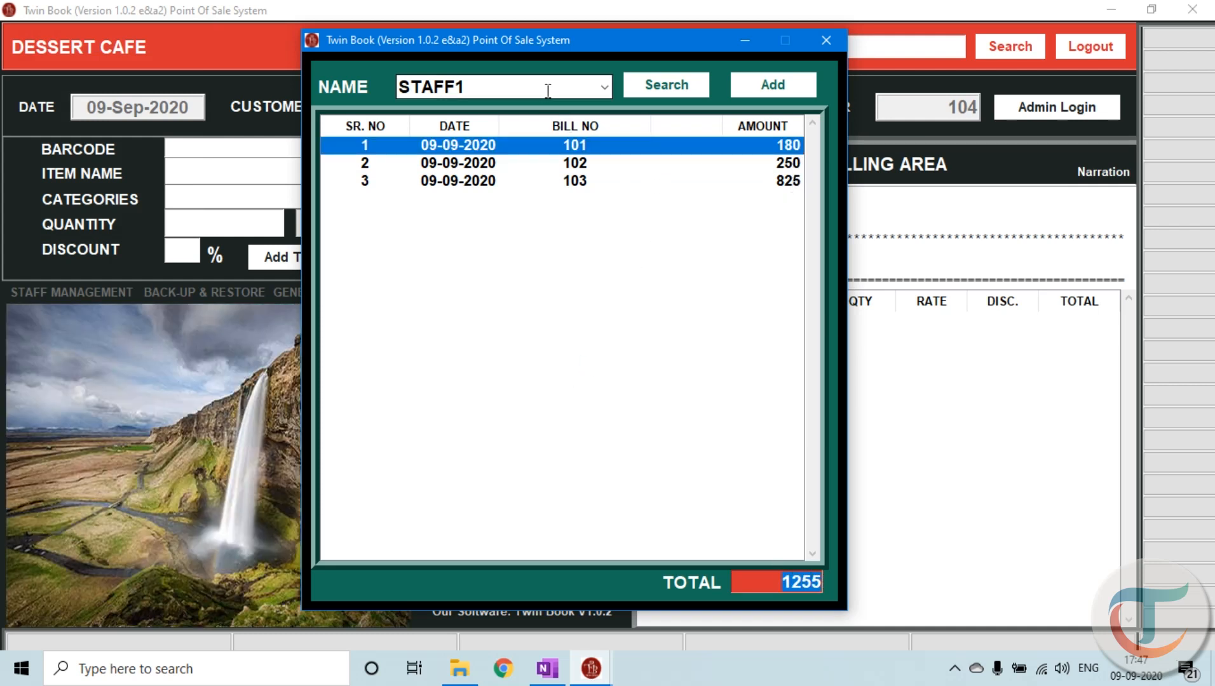
click(611, 88)
Step: Add STAFF2 as a new staff member and dismiss the confirmation
click(572, 89)
key(BackSpace)
key(BackSpace)
key(BackSpace)
key(BackSpace)
key(BackSpace)
key(BackSpace)
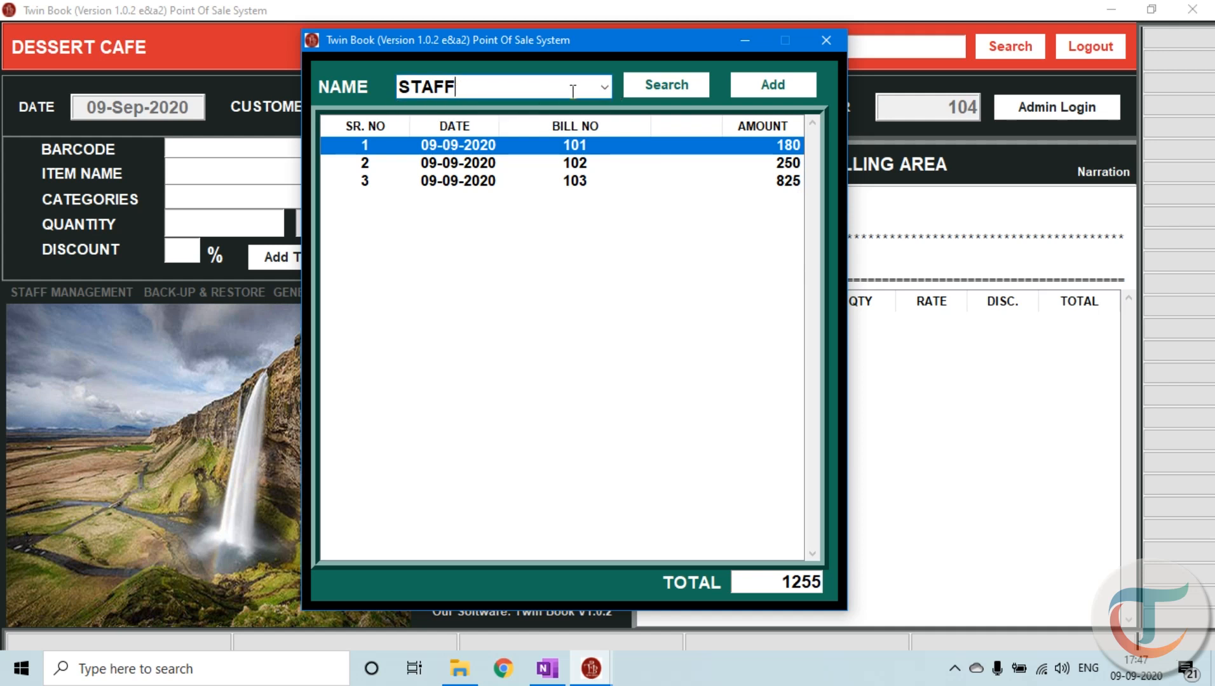
text(STAFF2)
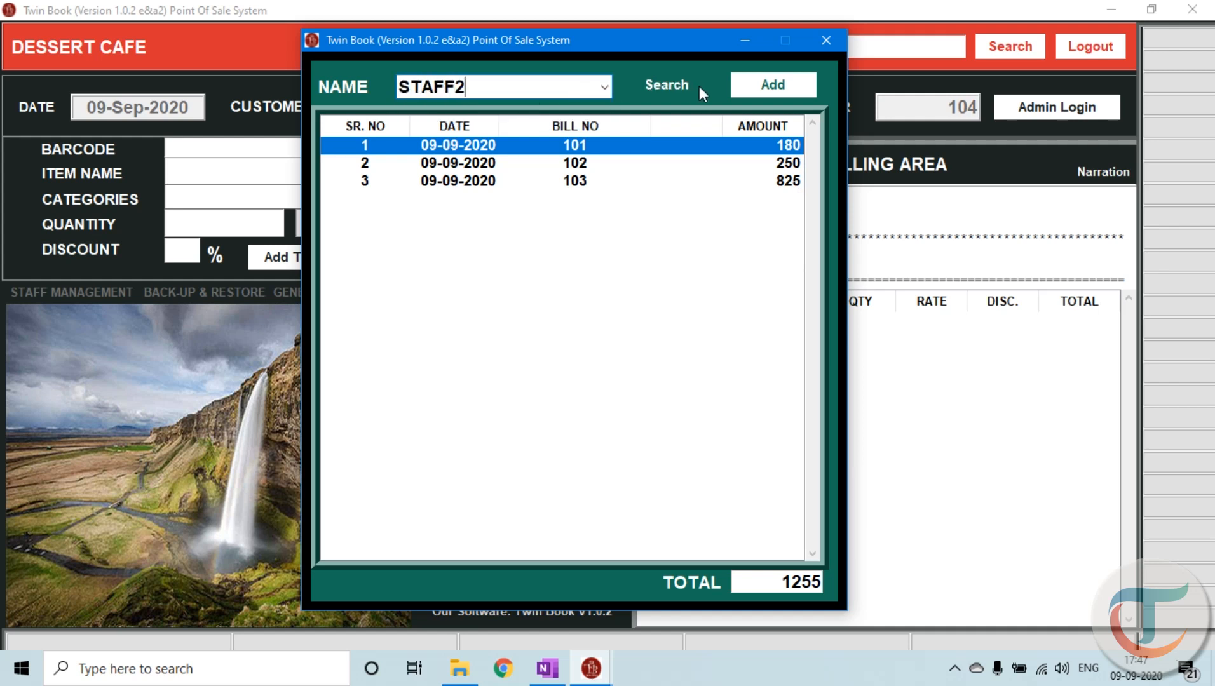
click(747, 86)
key(Return)
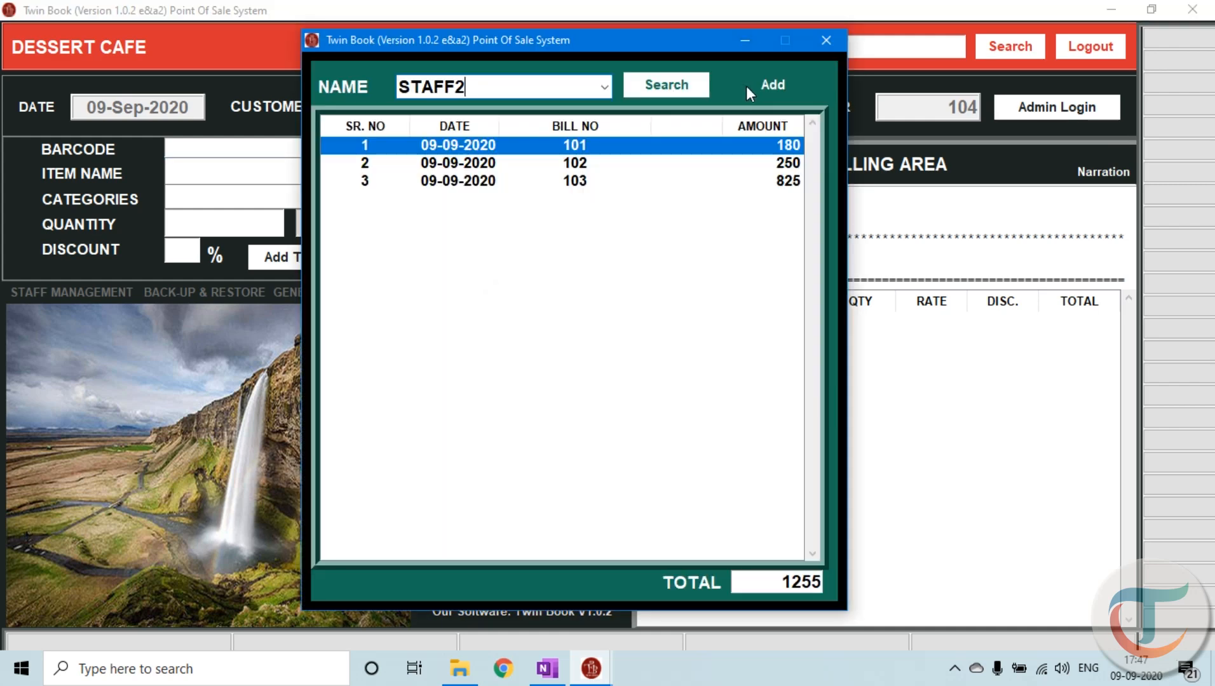
Step: Search STAFF2's bills by date, find a 0 total, and close the staff window
key(Up)
key(Down)
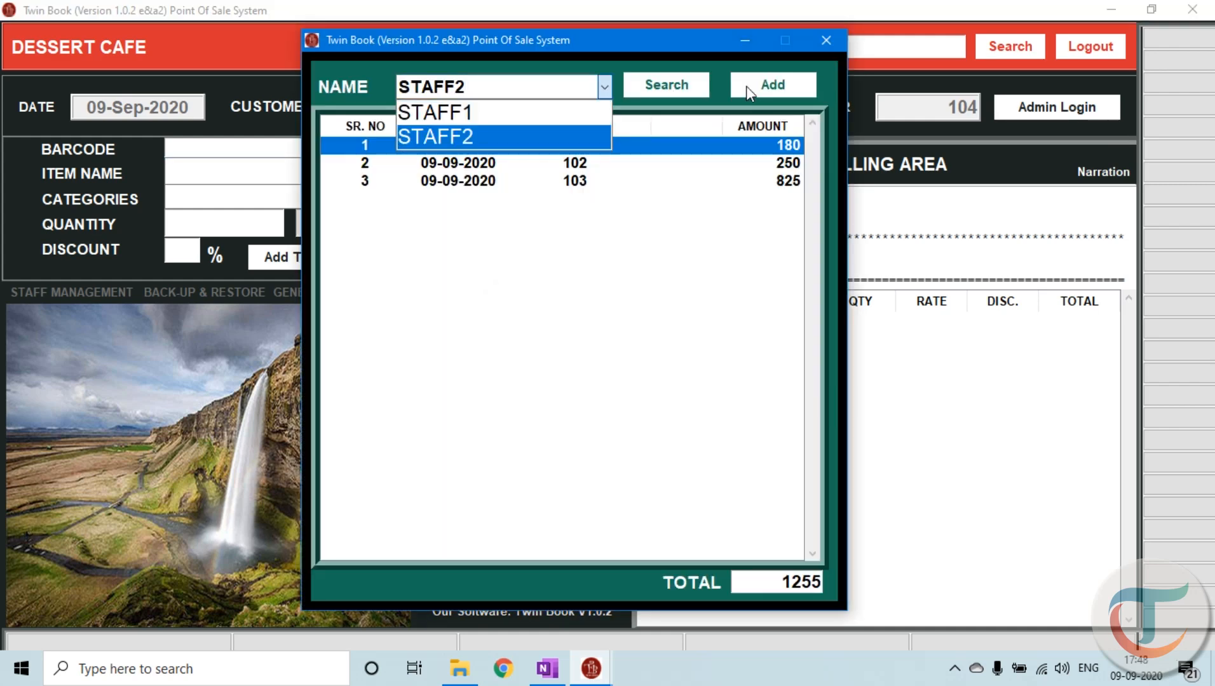
key(Return)
key(Tab)
key(Return)
key(Tab)
key(Tab)
key(Tab)
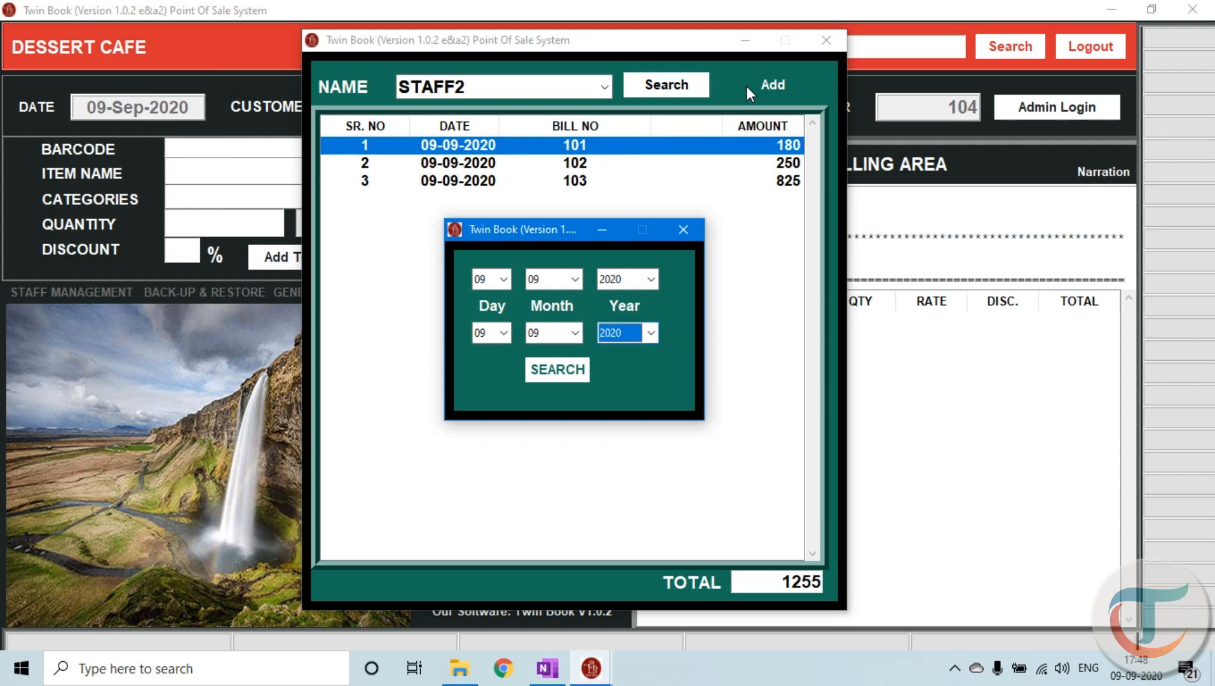
key(Return)
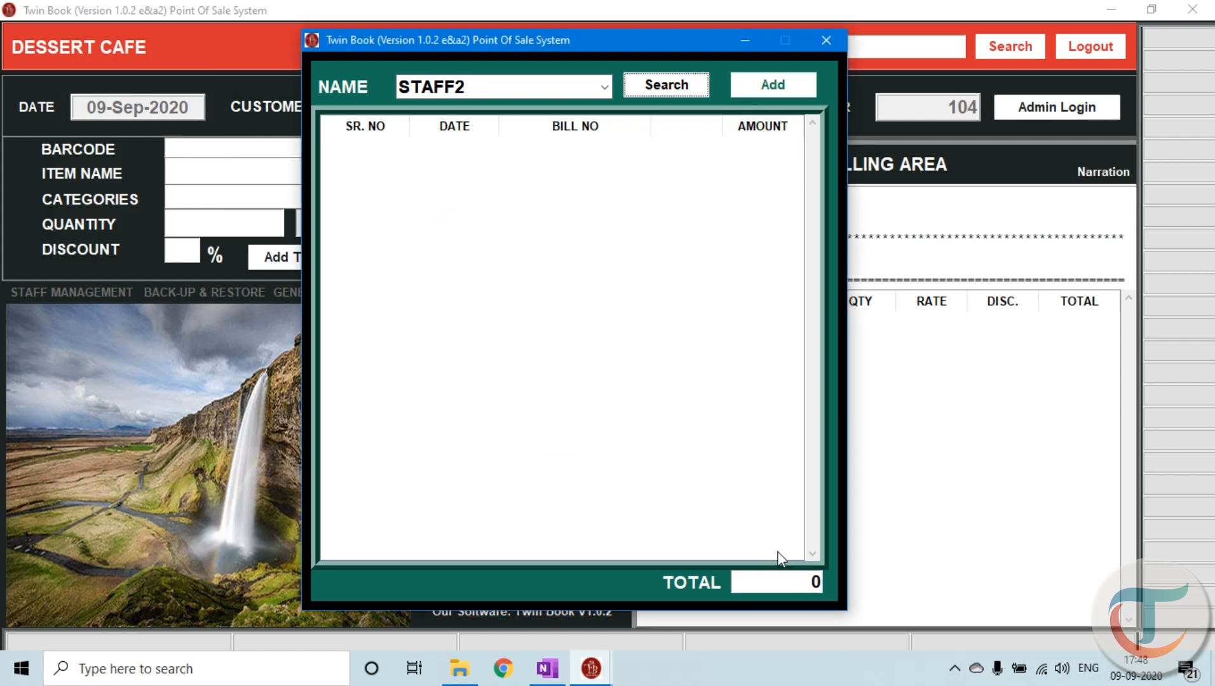
click(793, 579)
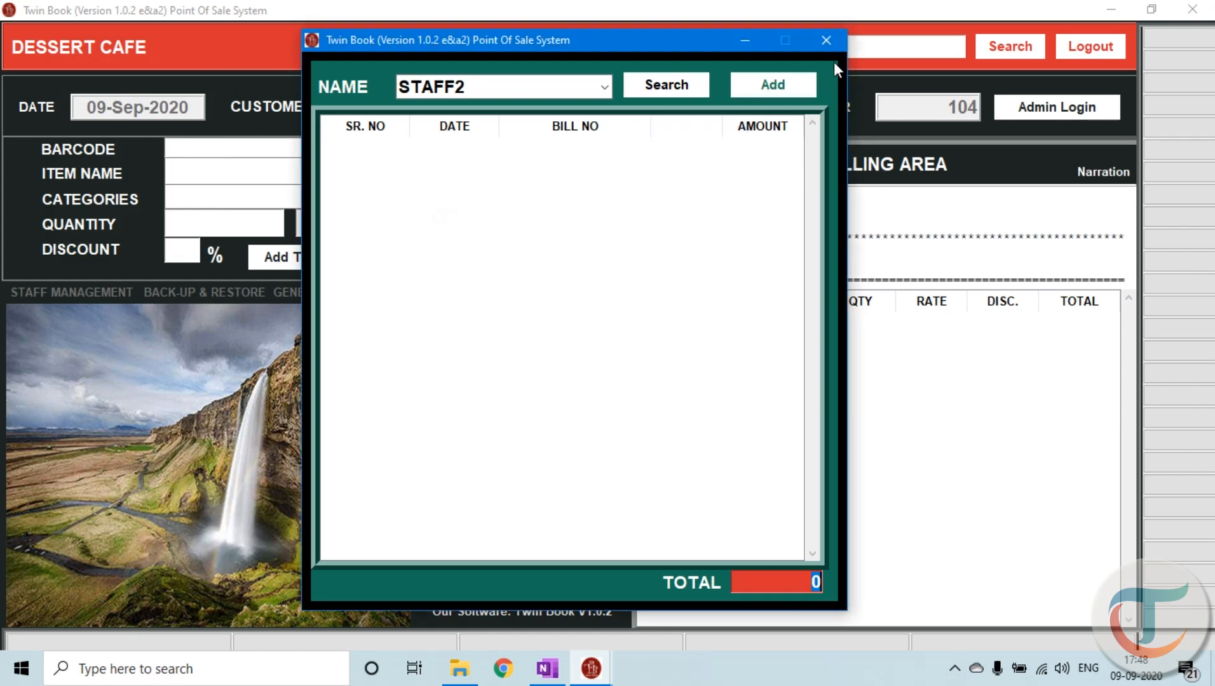
click(828, 40)
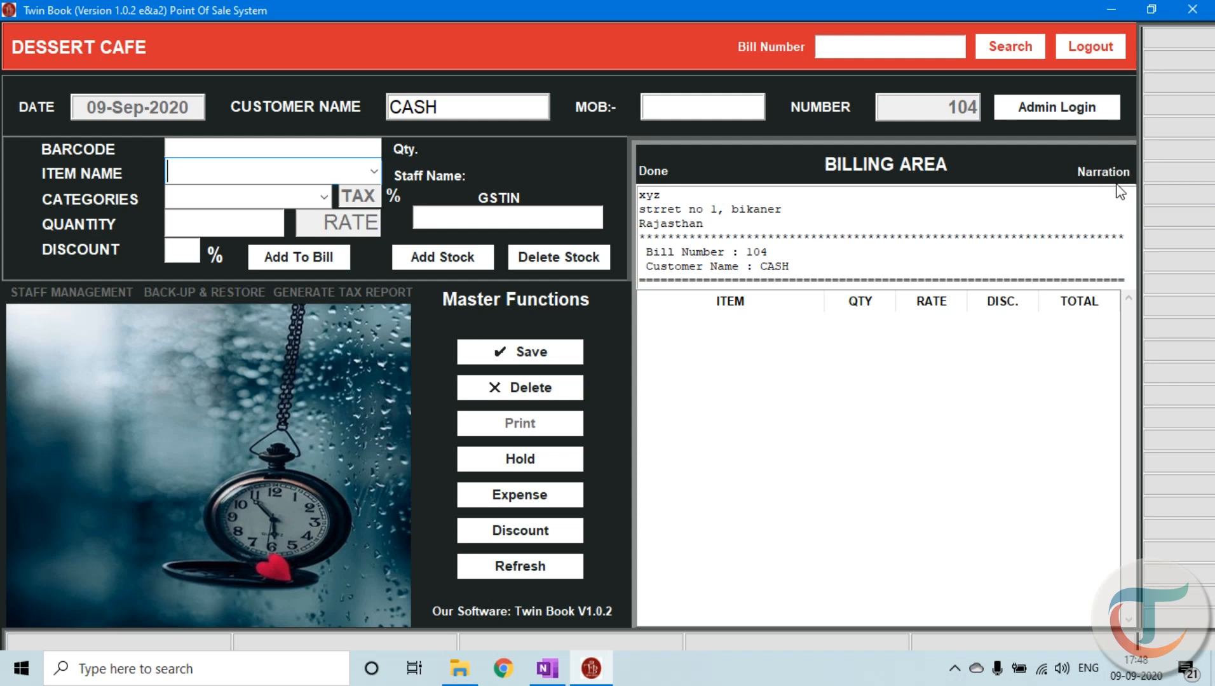
Step: Add one Banana apricot at 150.00 to bill 104
text(Banana apricot)
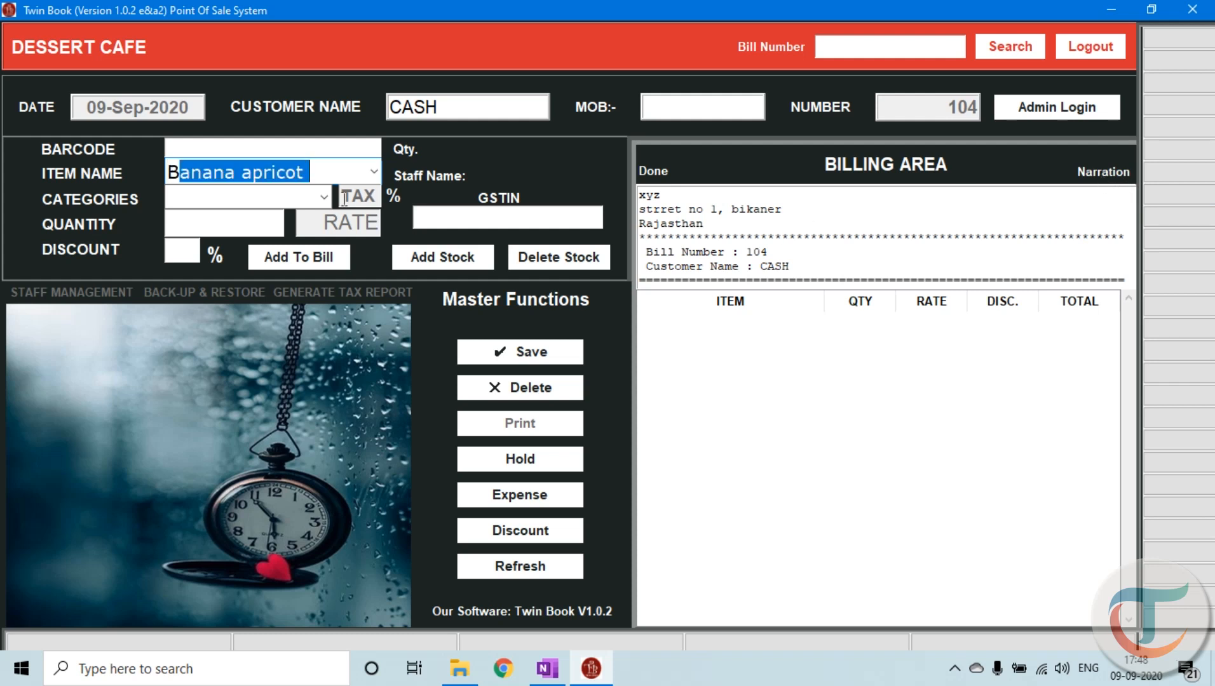
key(Tab)
key(Tab)
key(Tab)
key(Tab)
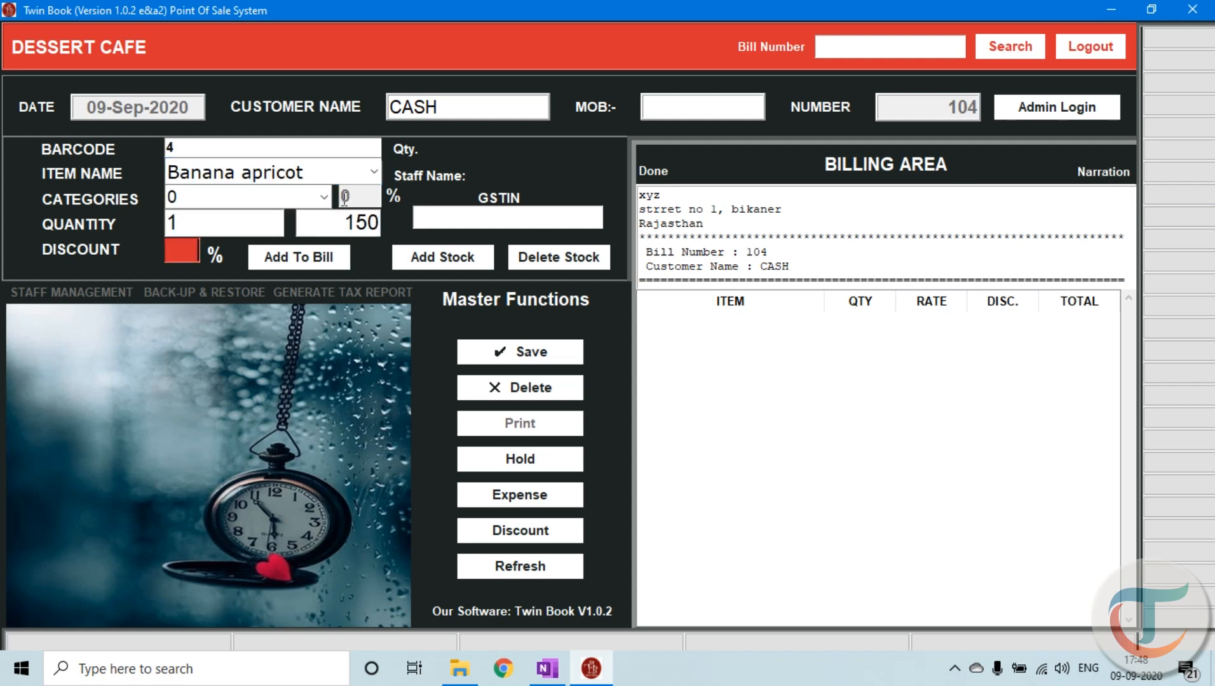
key(Return)
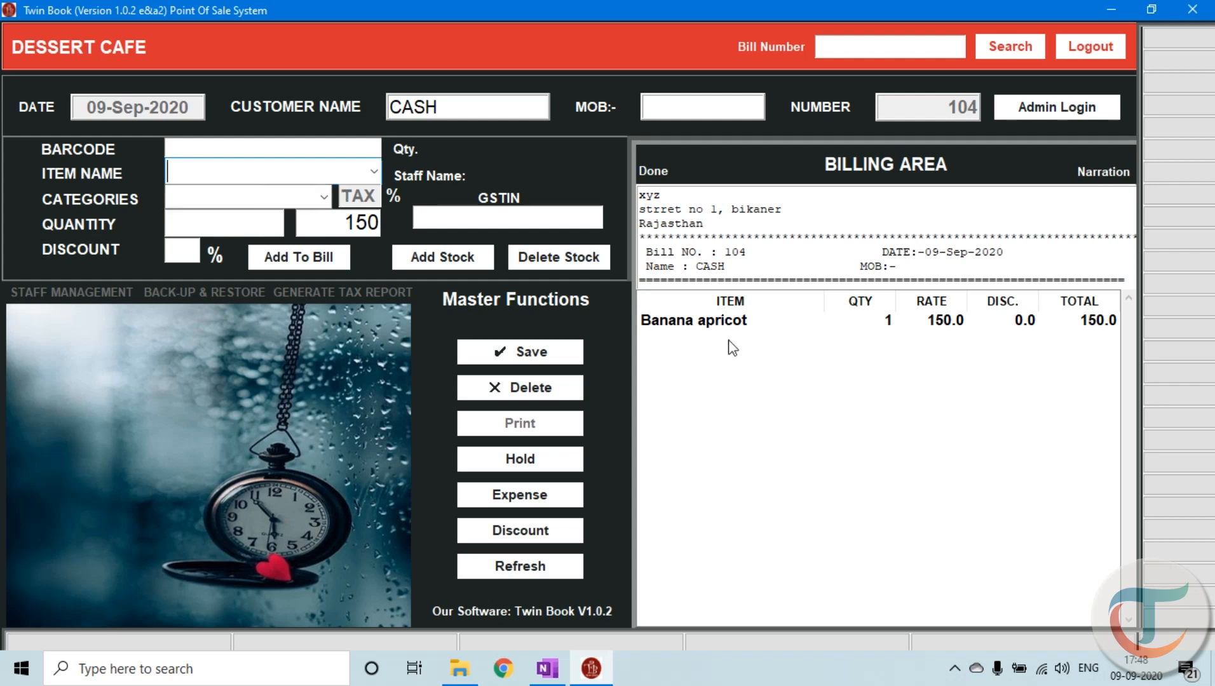
click(751, 253)
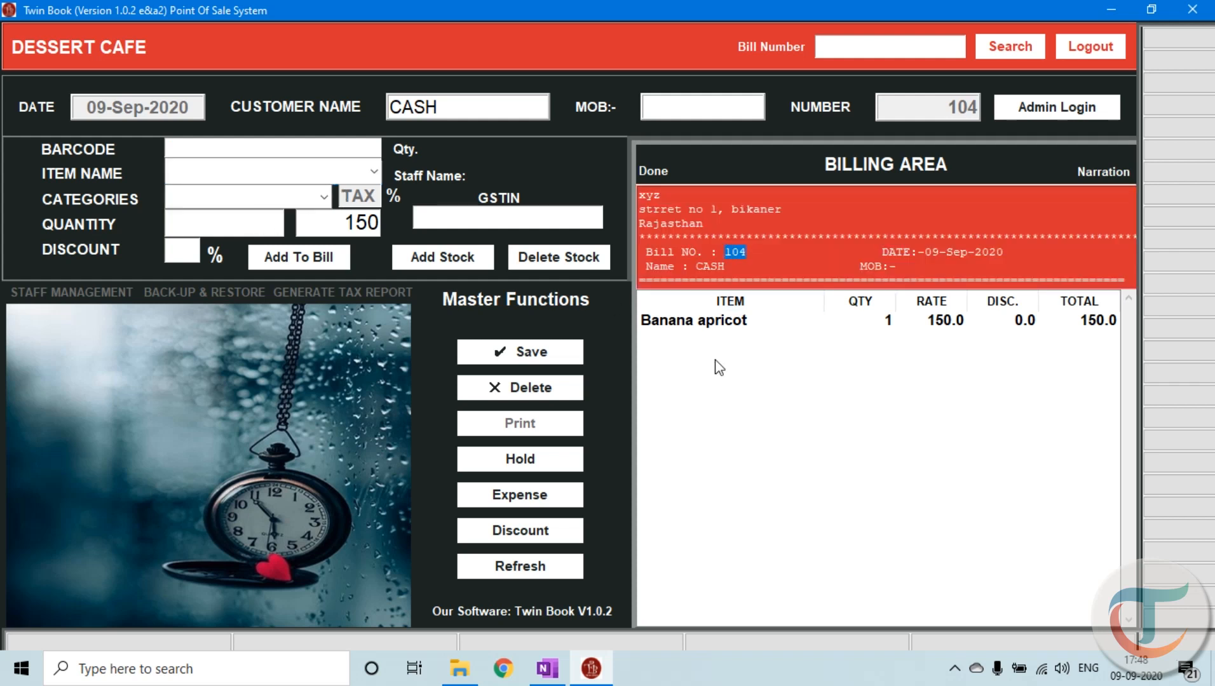
Step: Save bill 104 with the narration 'narration for this bill'
click(561, 357)
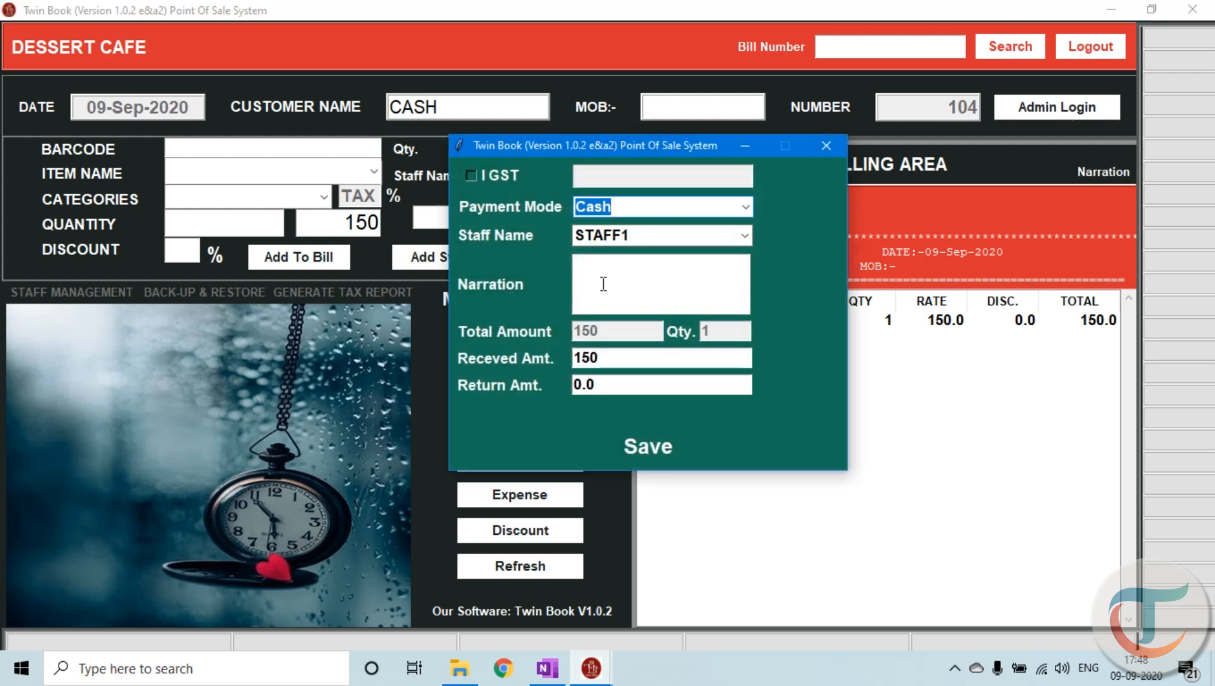
click(633, 273)
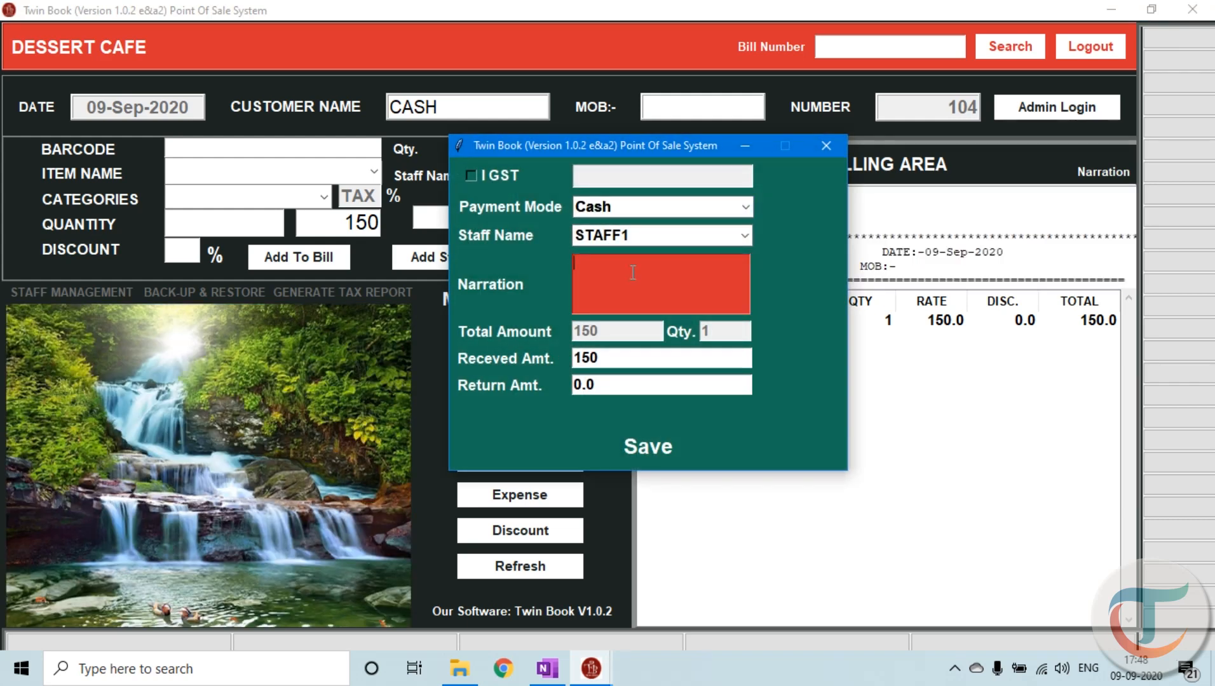
text(narration for this bill)
click(663, 446)
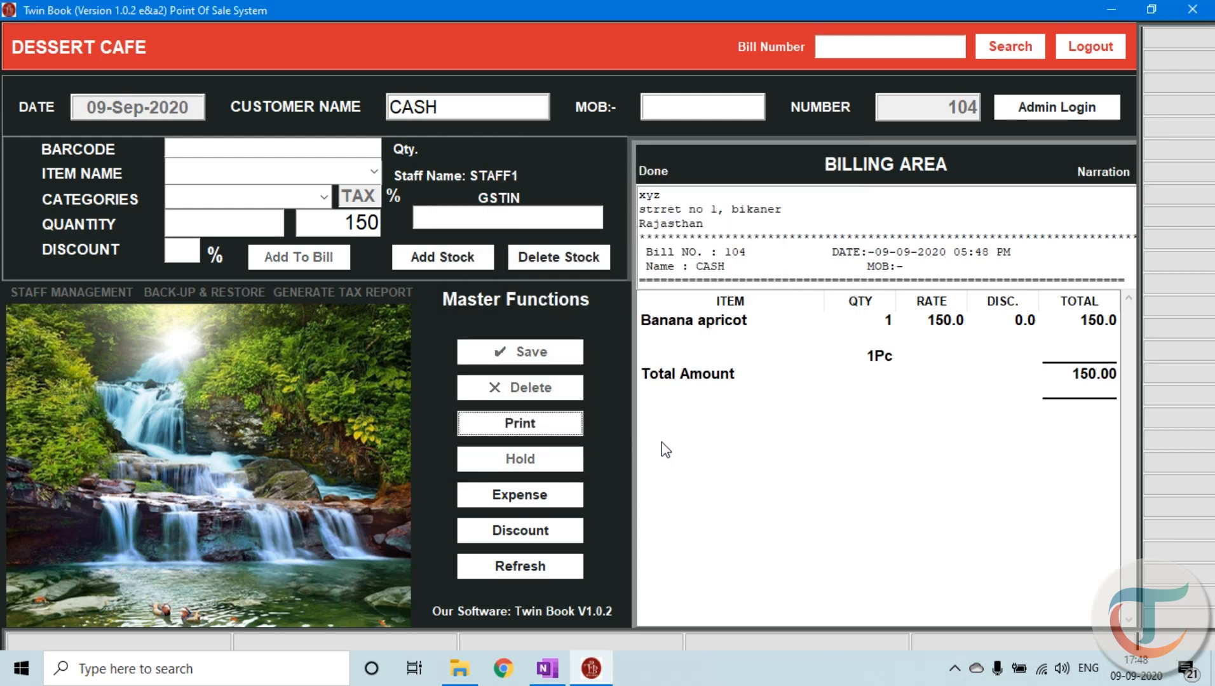
Step: Print bill 104 without its narration, then refresh to a blank bill 105
click(1108, 181)
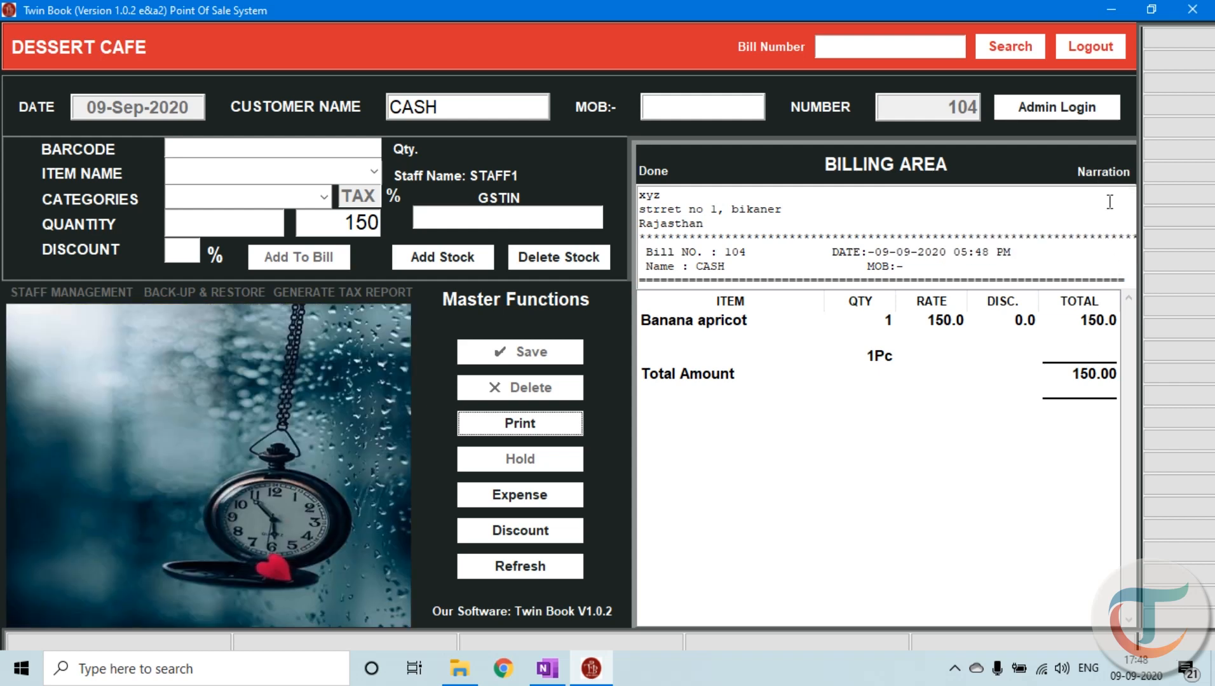
click(520, 423)
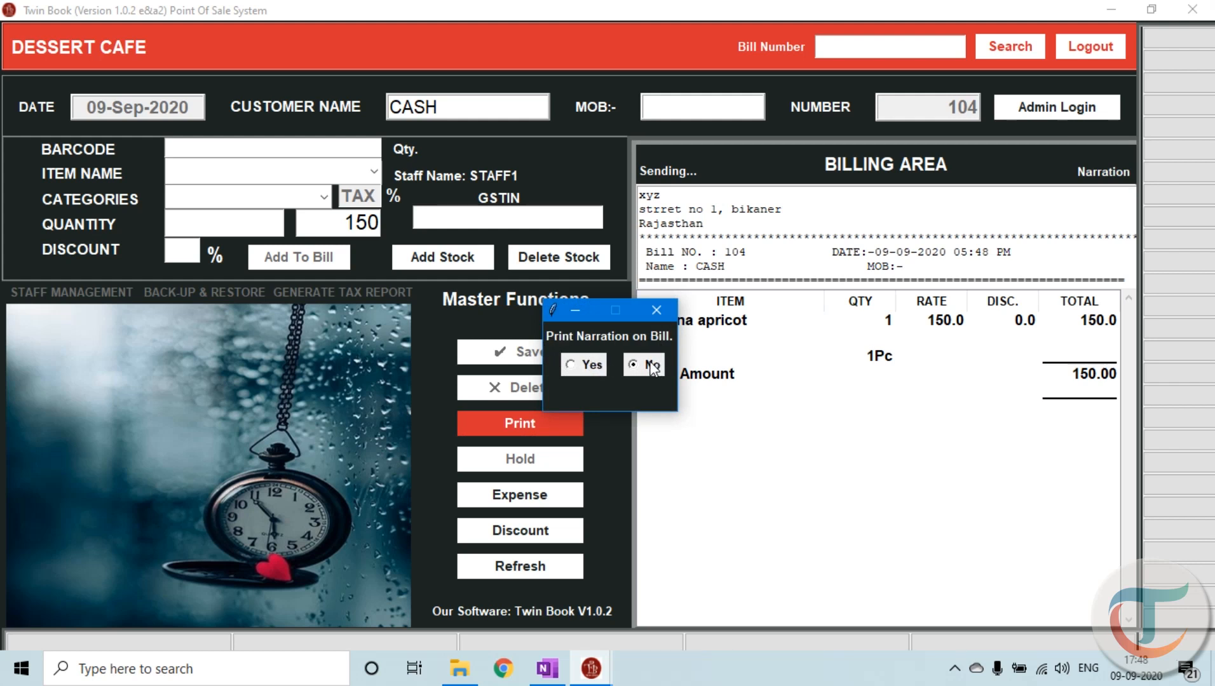
click(592, 364)
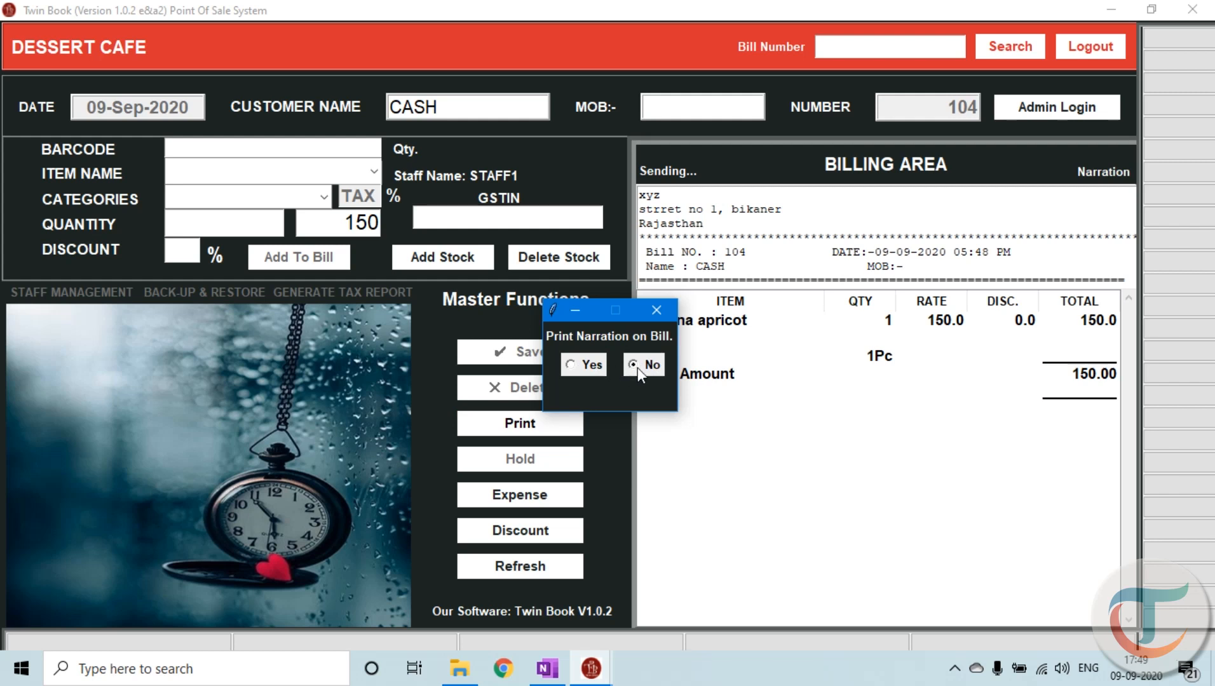
click(661, 315)
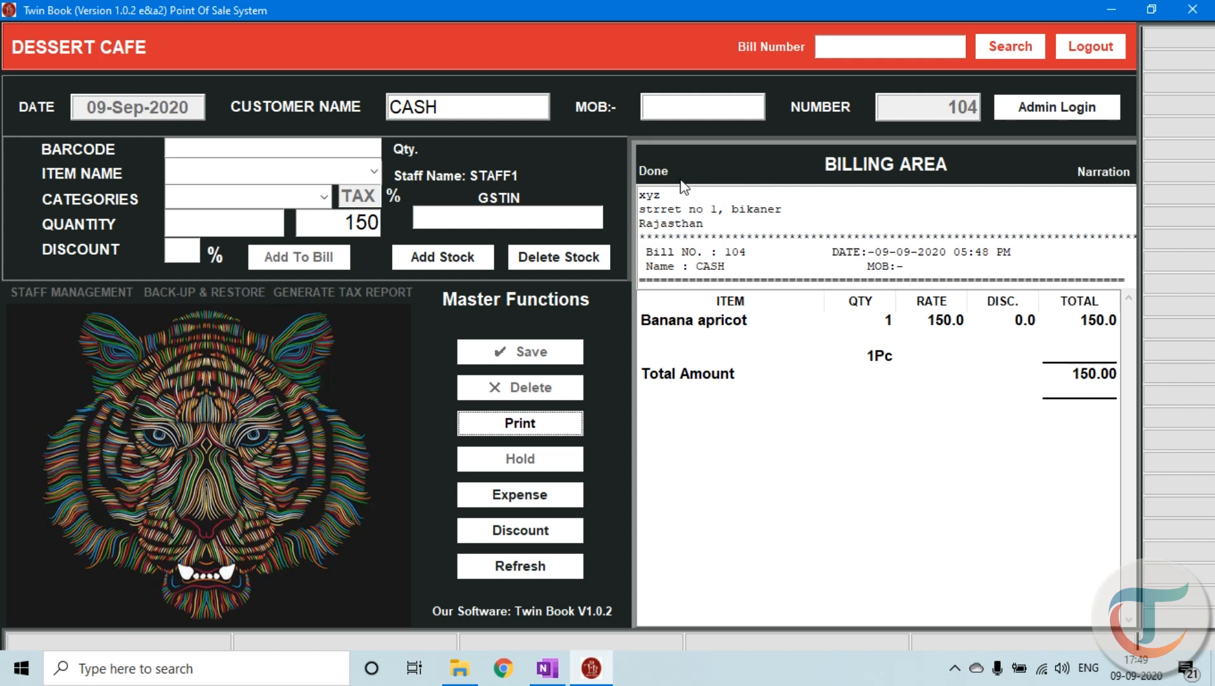
click(552, 565)
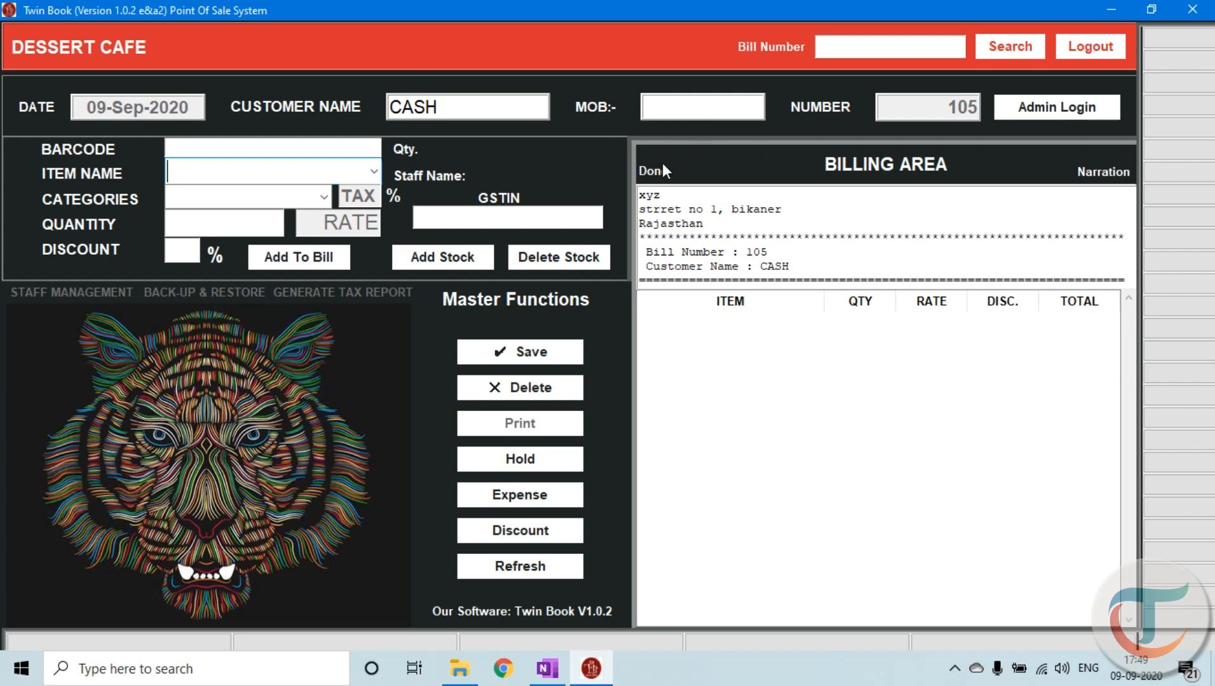
click(1042, 117)
key(Tab)
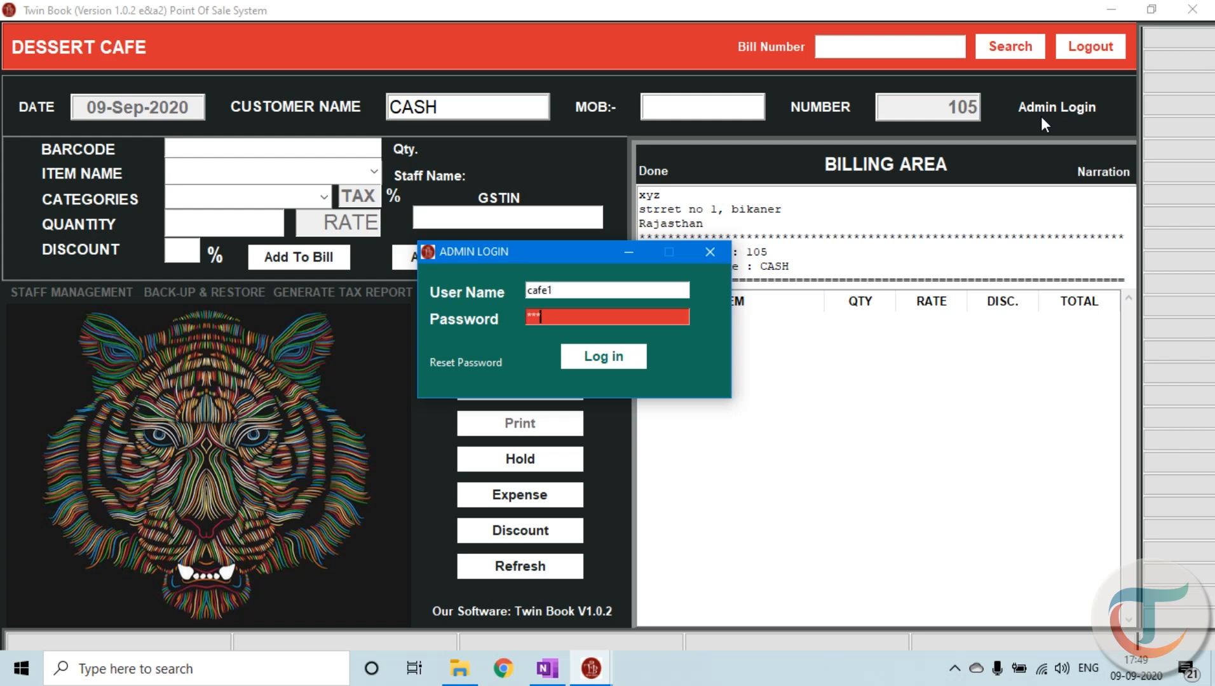
key(Return)
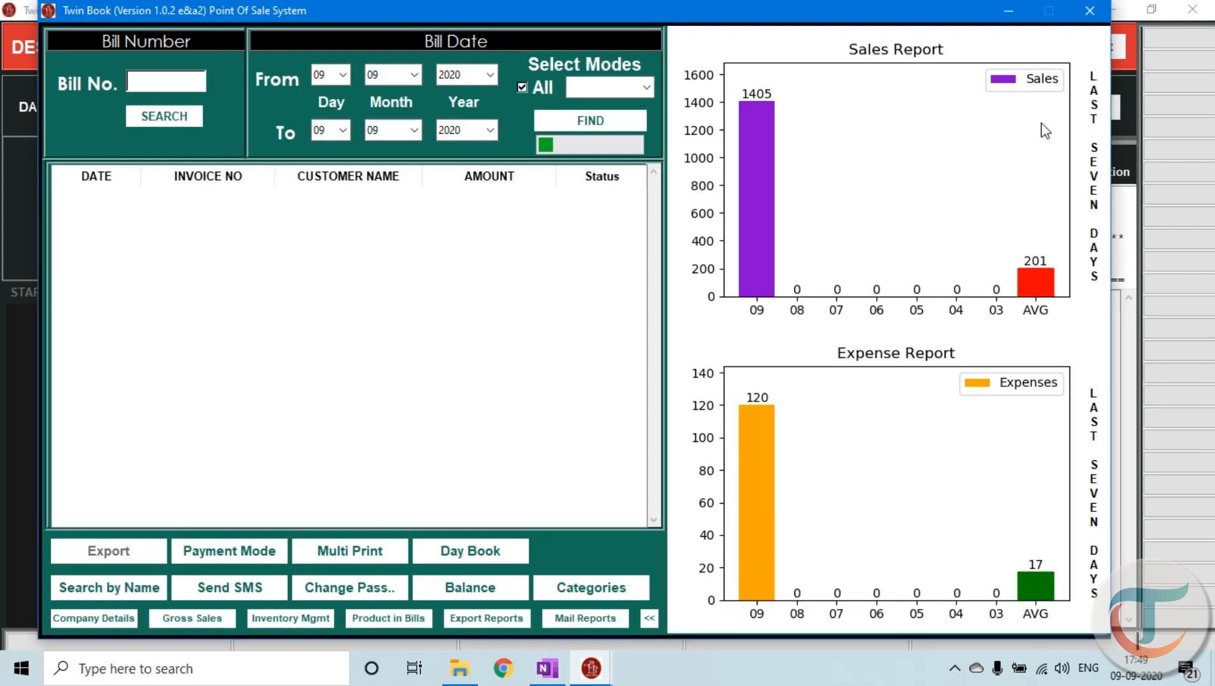
click(118, 618)
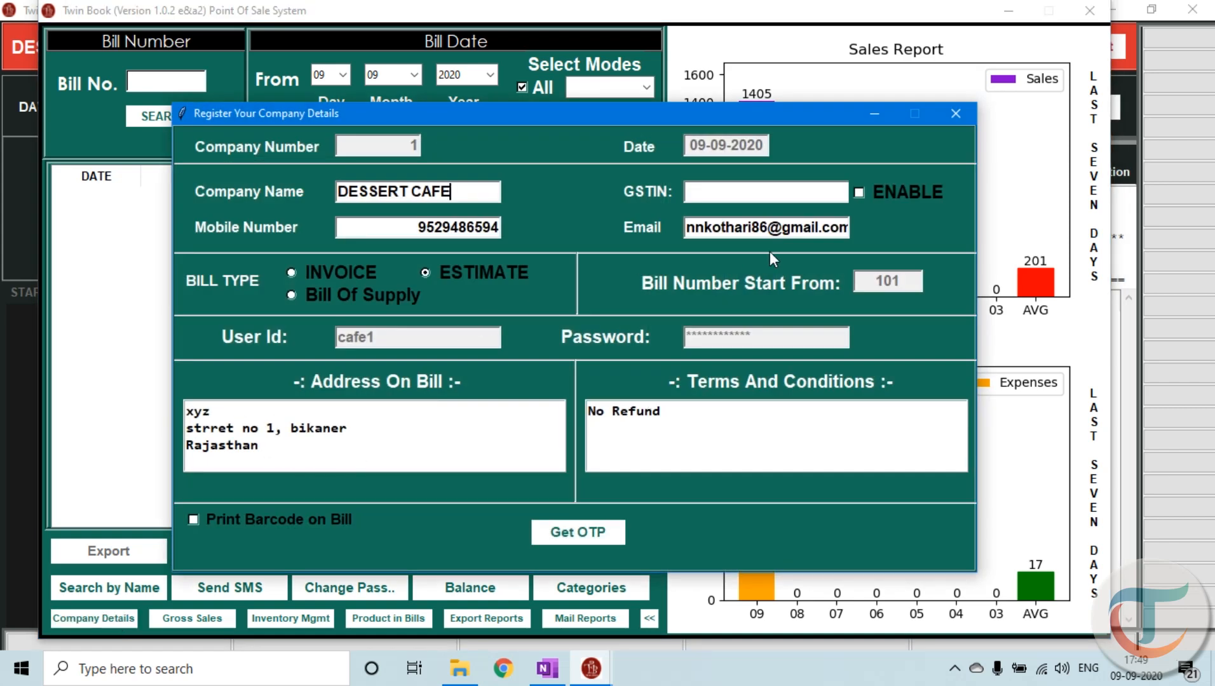
drag(839, 227, 657, 229)
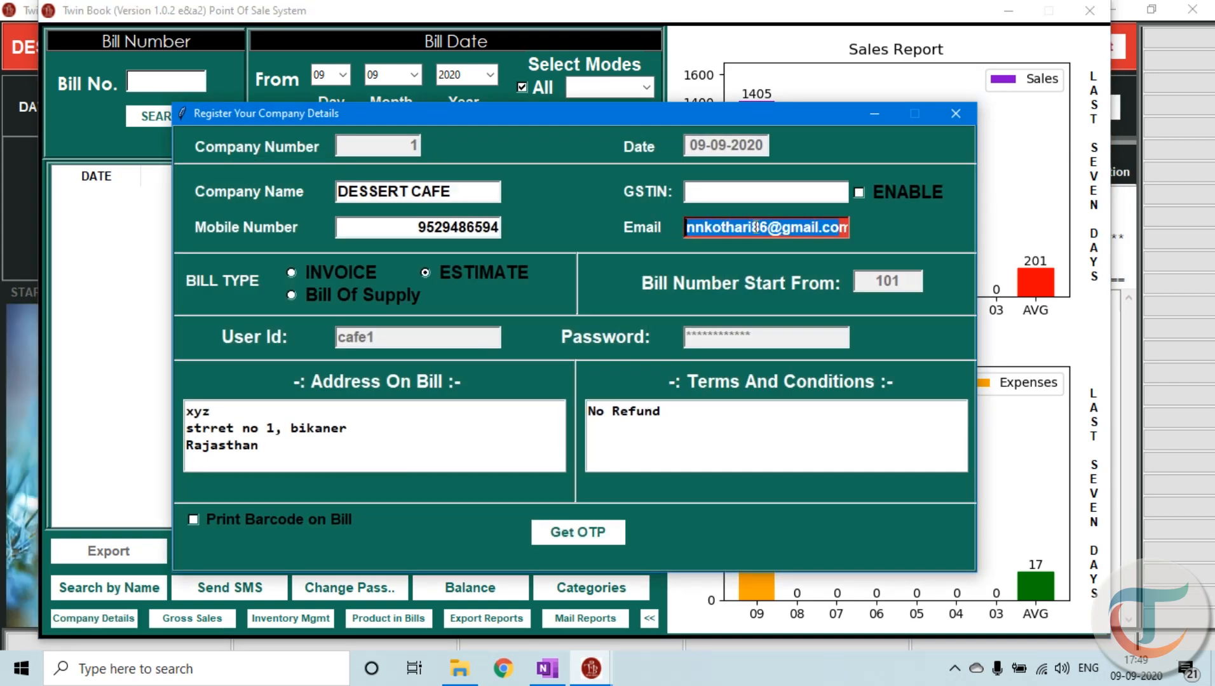
click(956, 116)
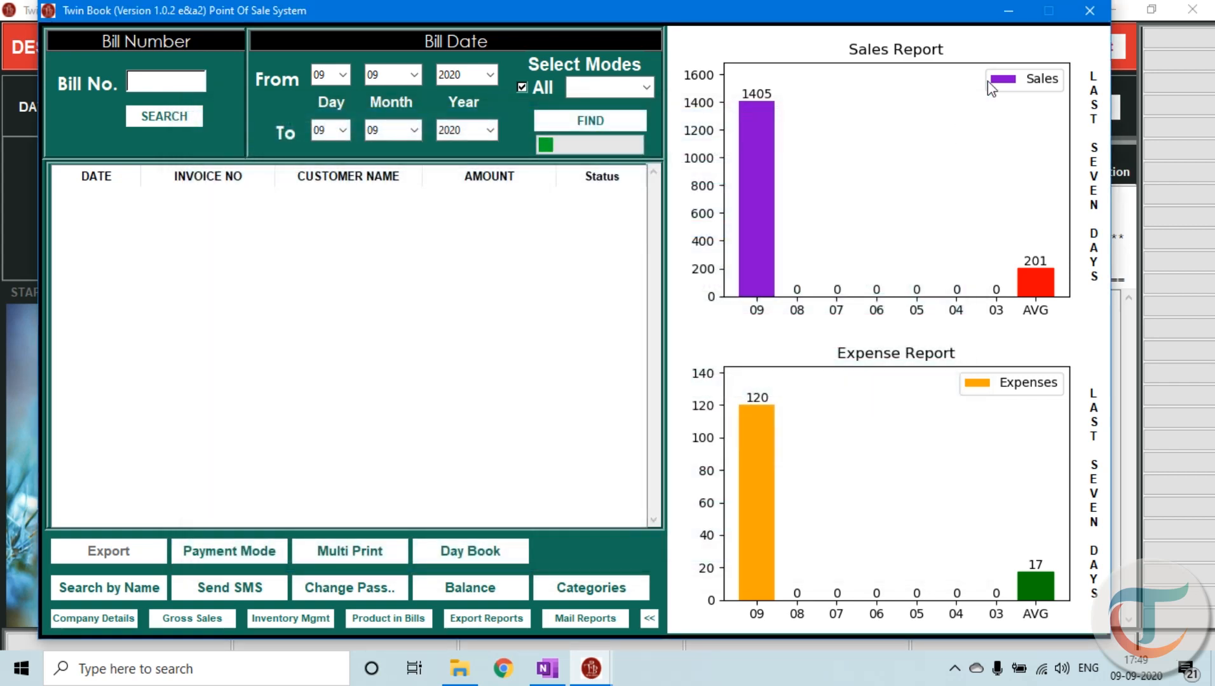
click(1090, 12)
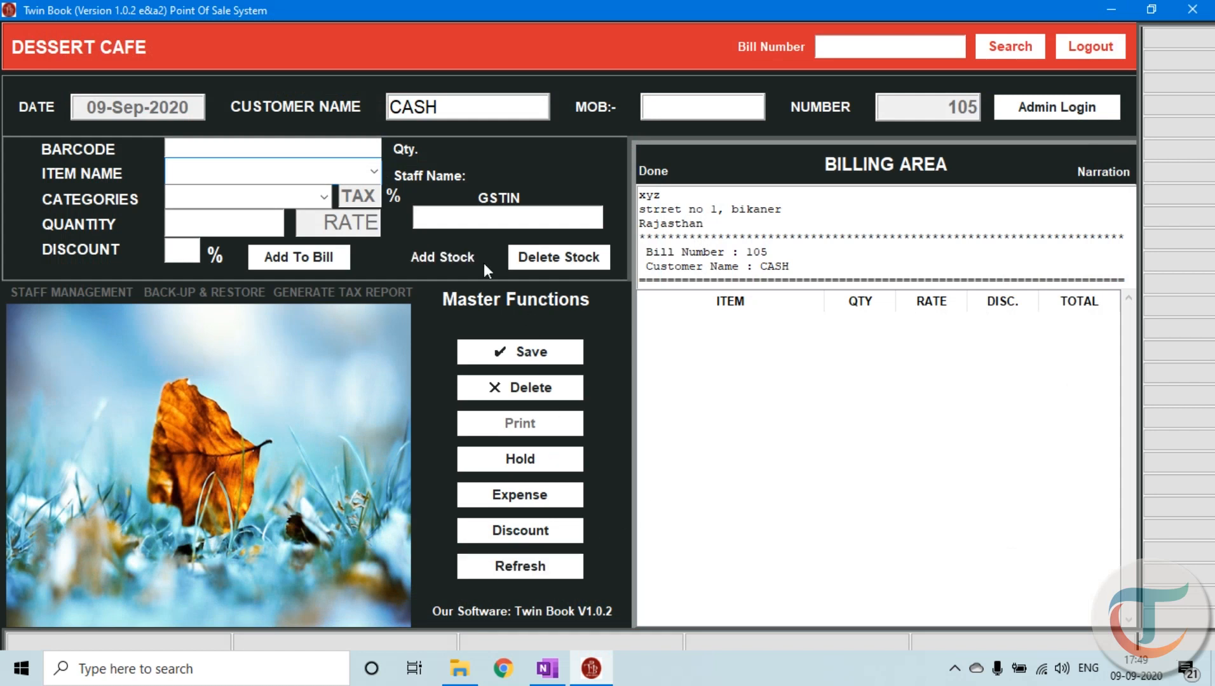
Step: Cancel the admin login and list tax details for all bills, checking bills 101 and 104
click(1034, 110)
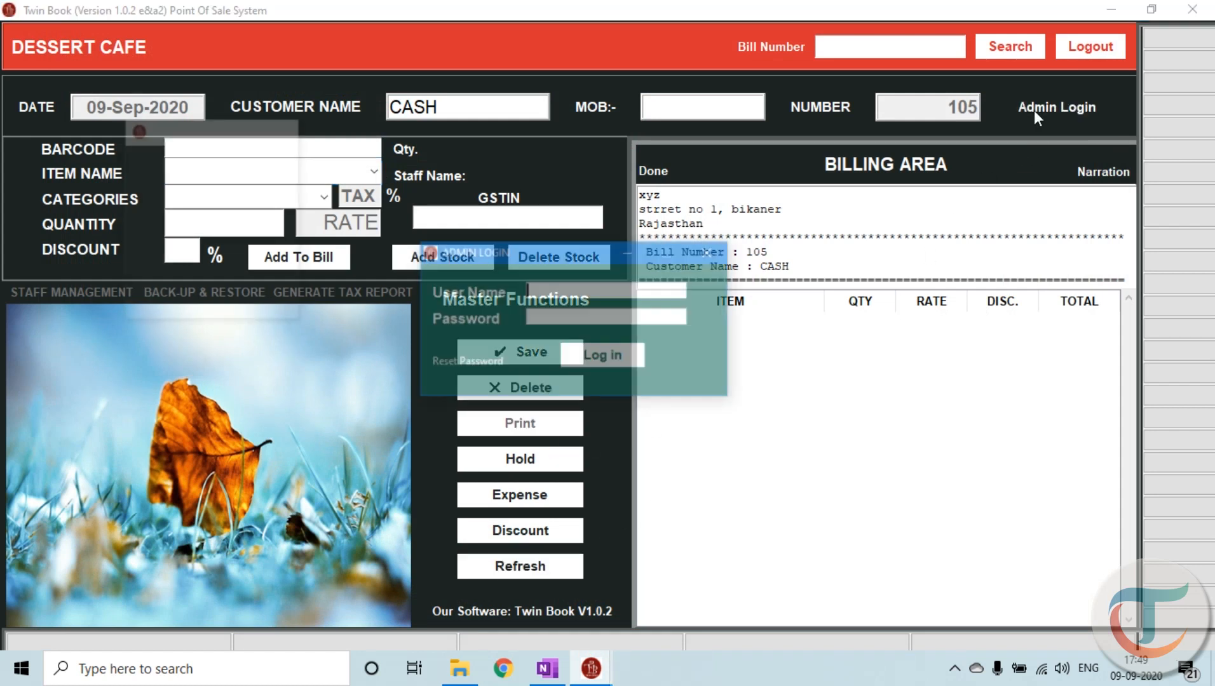
click(710, 253)
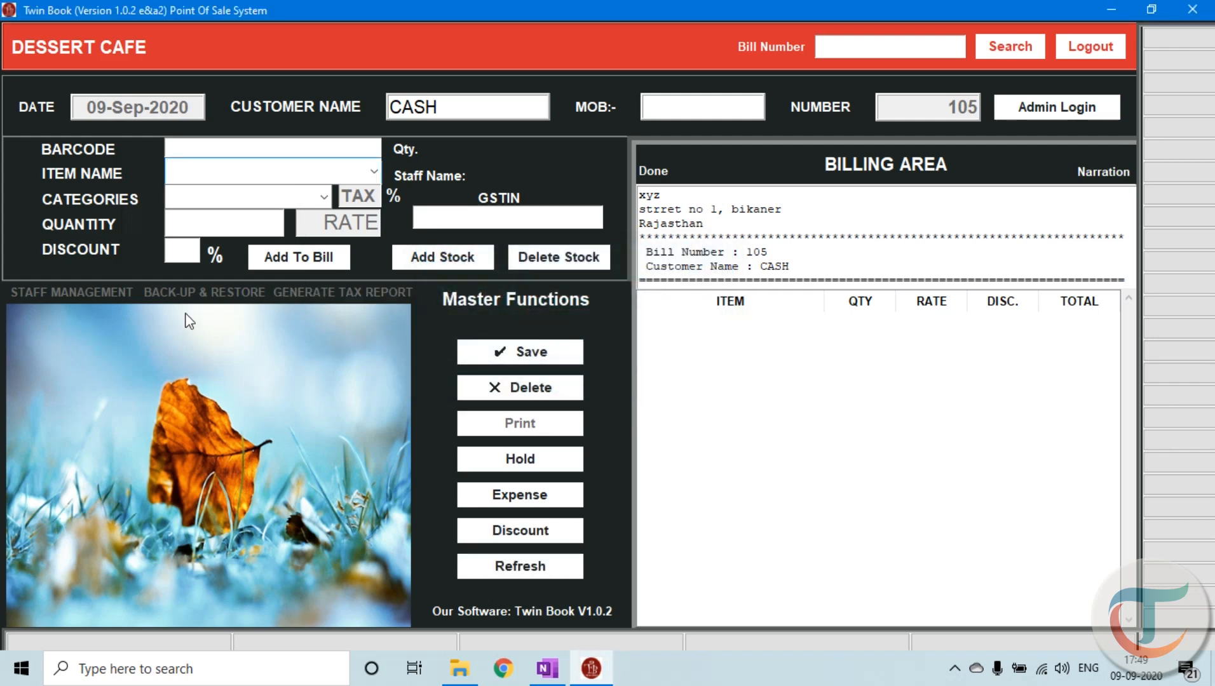
click(322, 292)
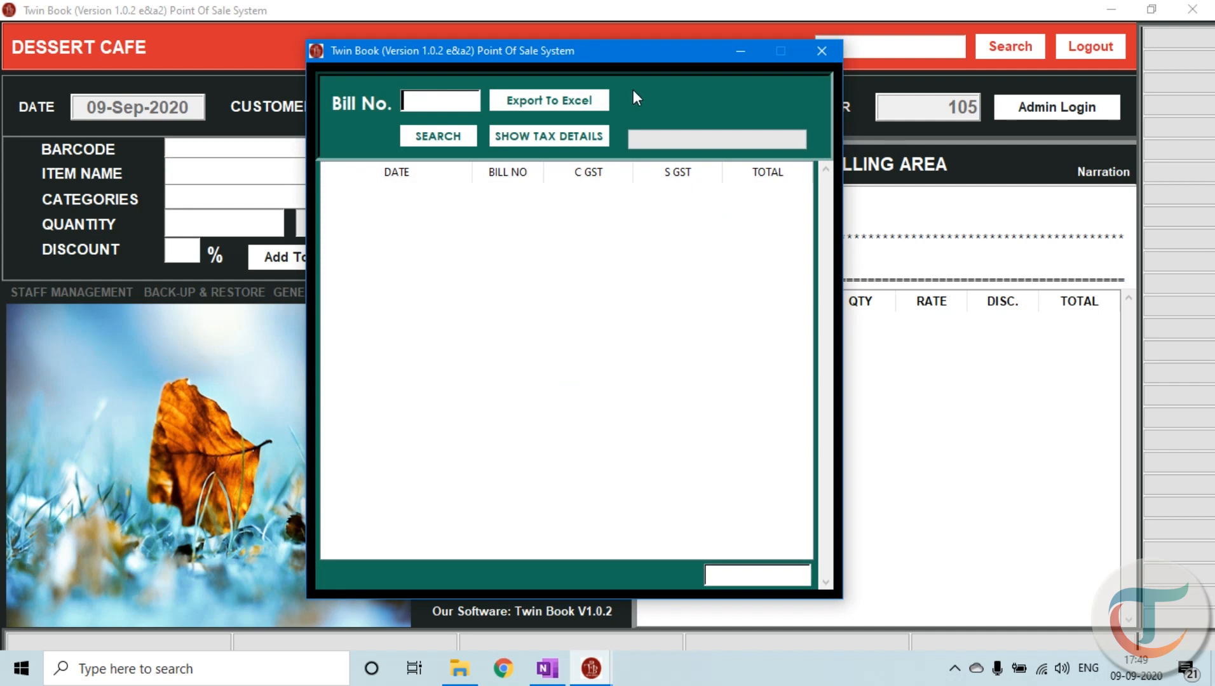
click(571, 134)
click(565, 194)
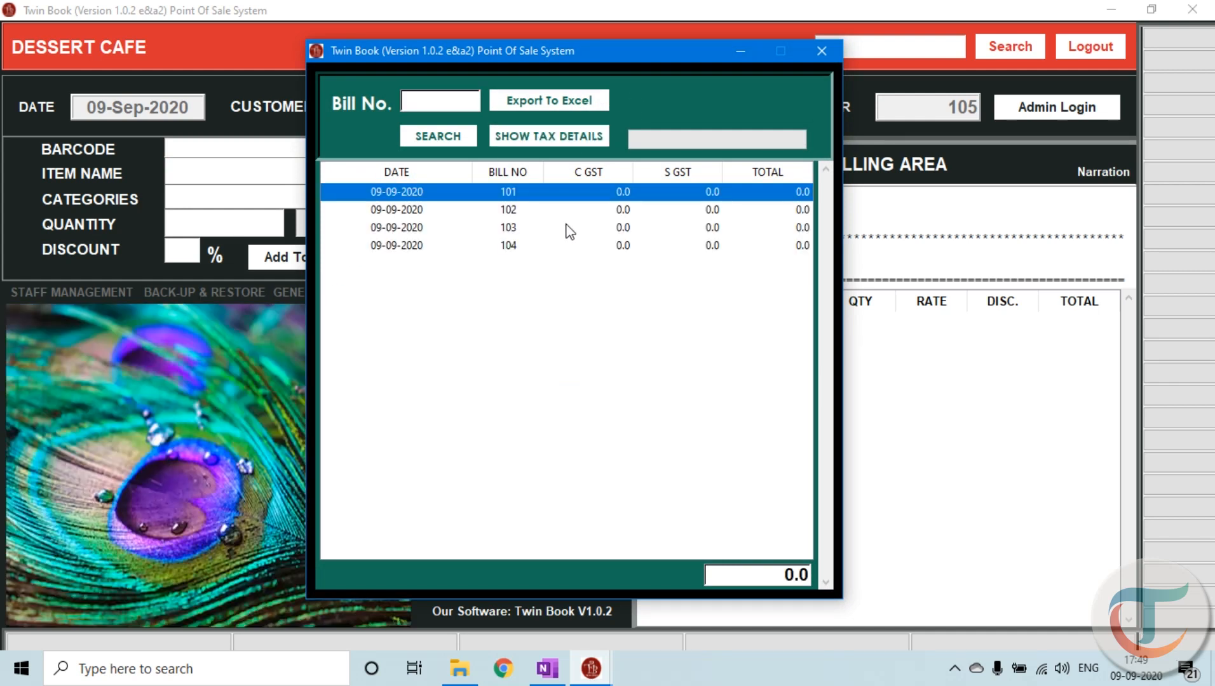
click(568, 246)
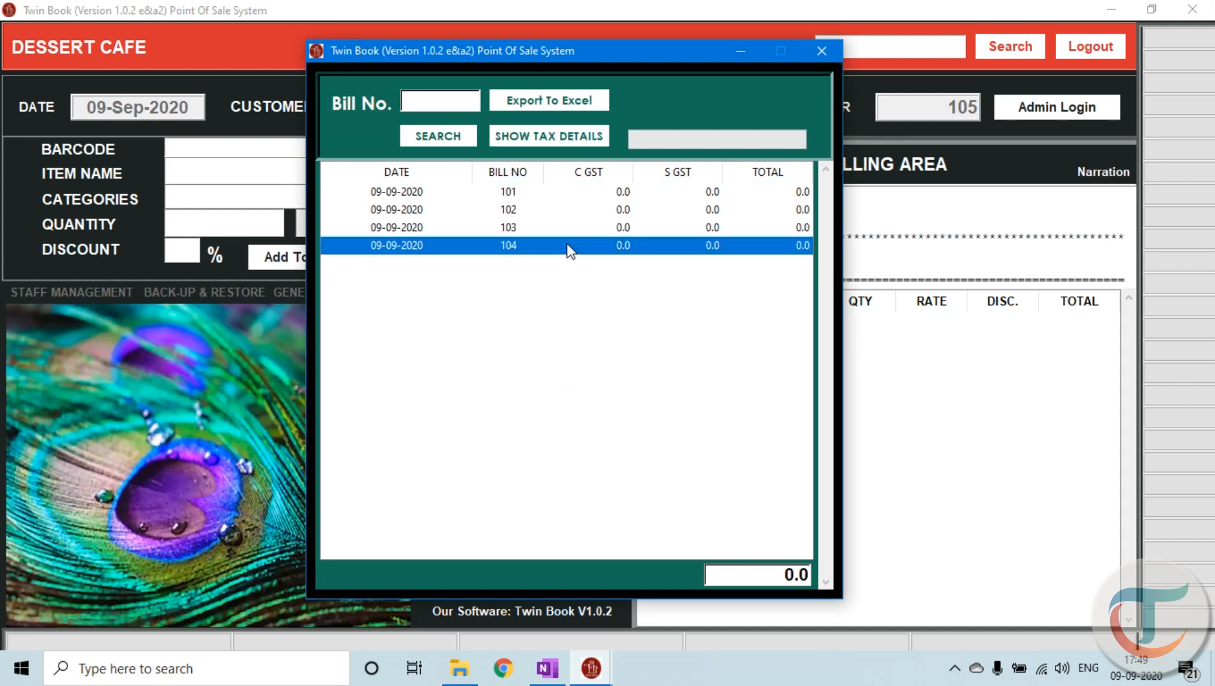
Step: Close the tax report and enter Coffee dessert (barcode 1, rate 100) for bill 105
click(821, 51)
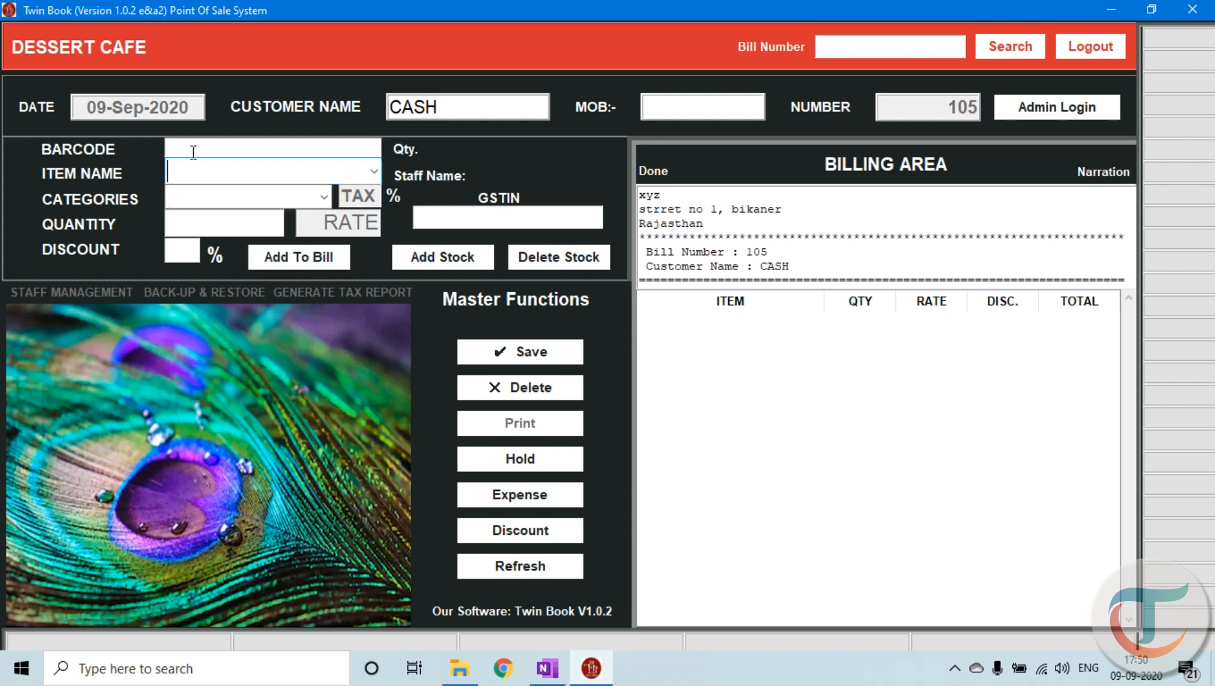
text(Coffee dessert)
key(Tab)
key(Tab)
key(Tab)
key(Tab)
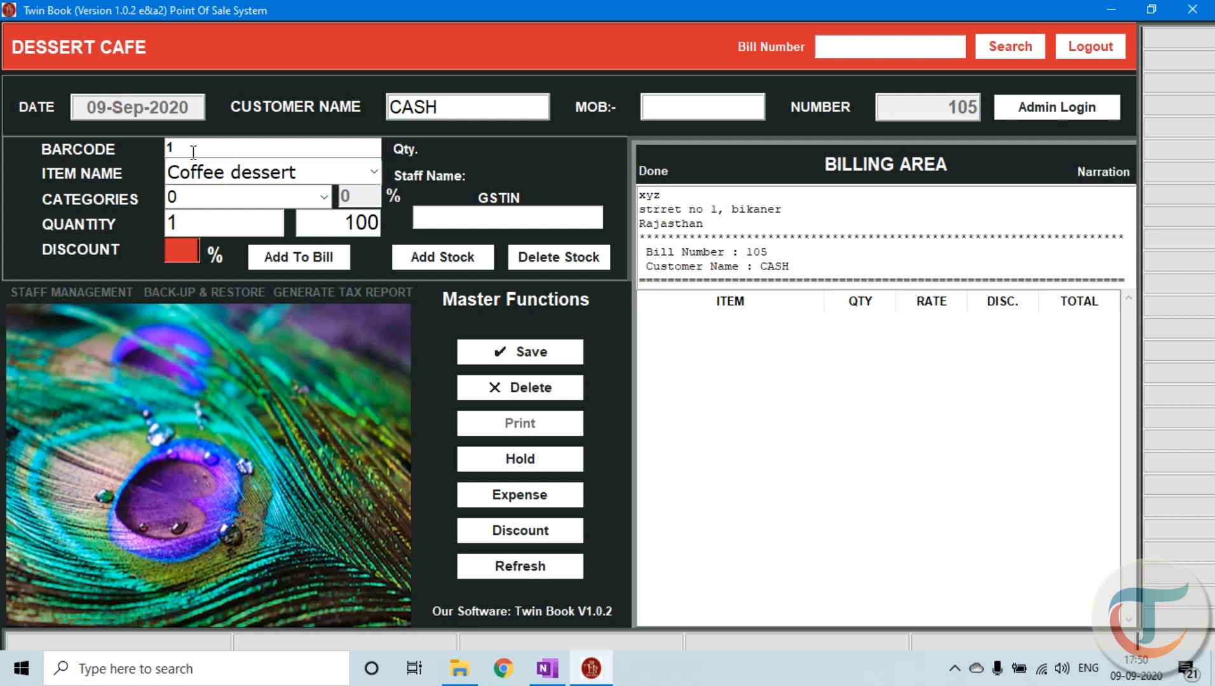
Step: Try adding Coffee dessert to the bill, dismiss the error, and reset the form
click(308, 251)
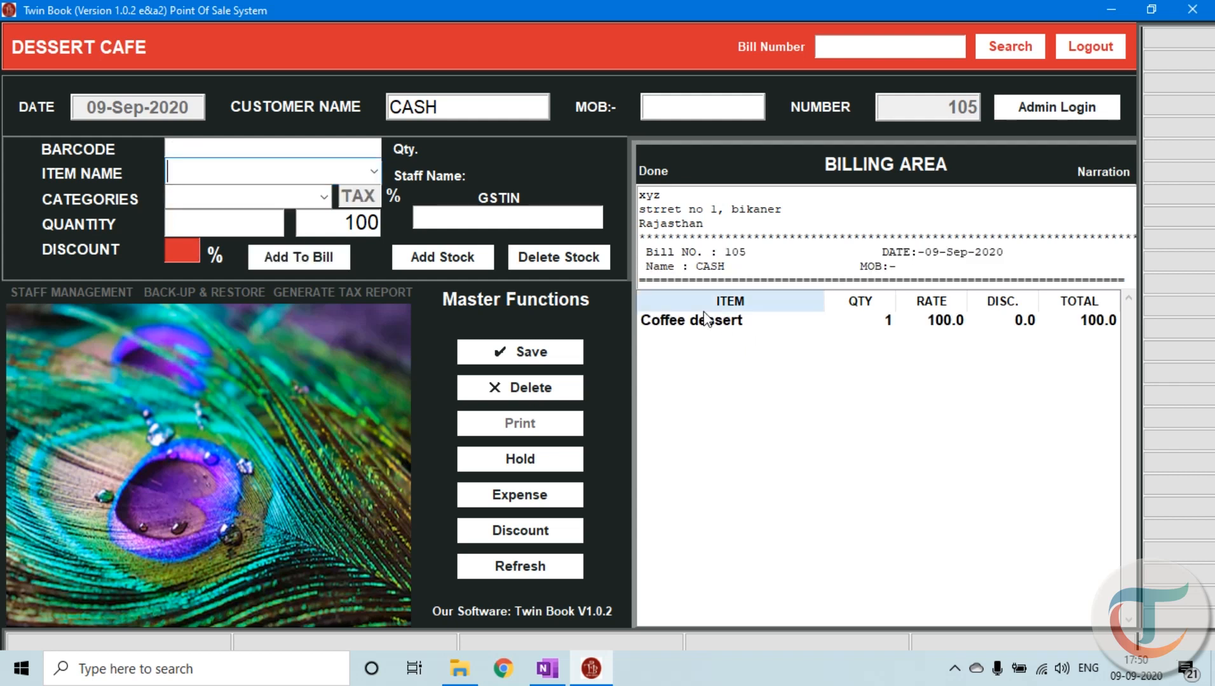
click(194, 253)
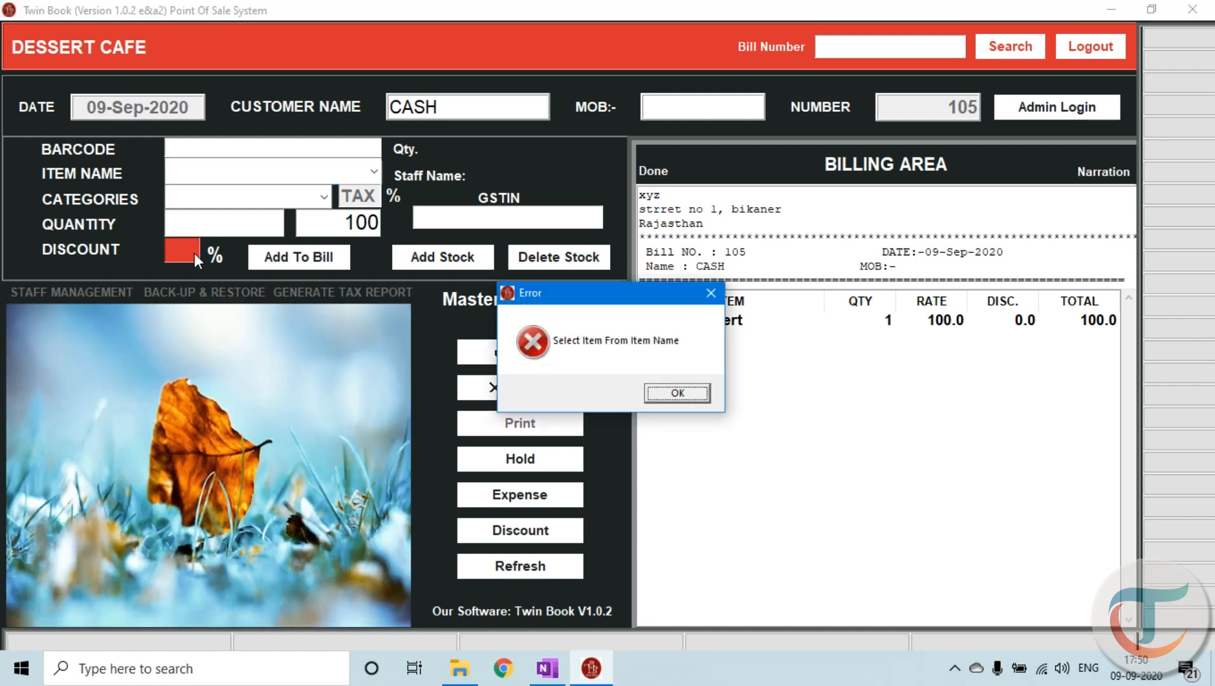
key(Return)
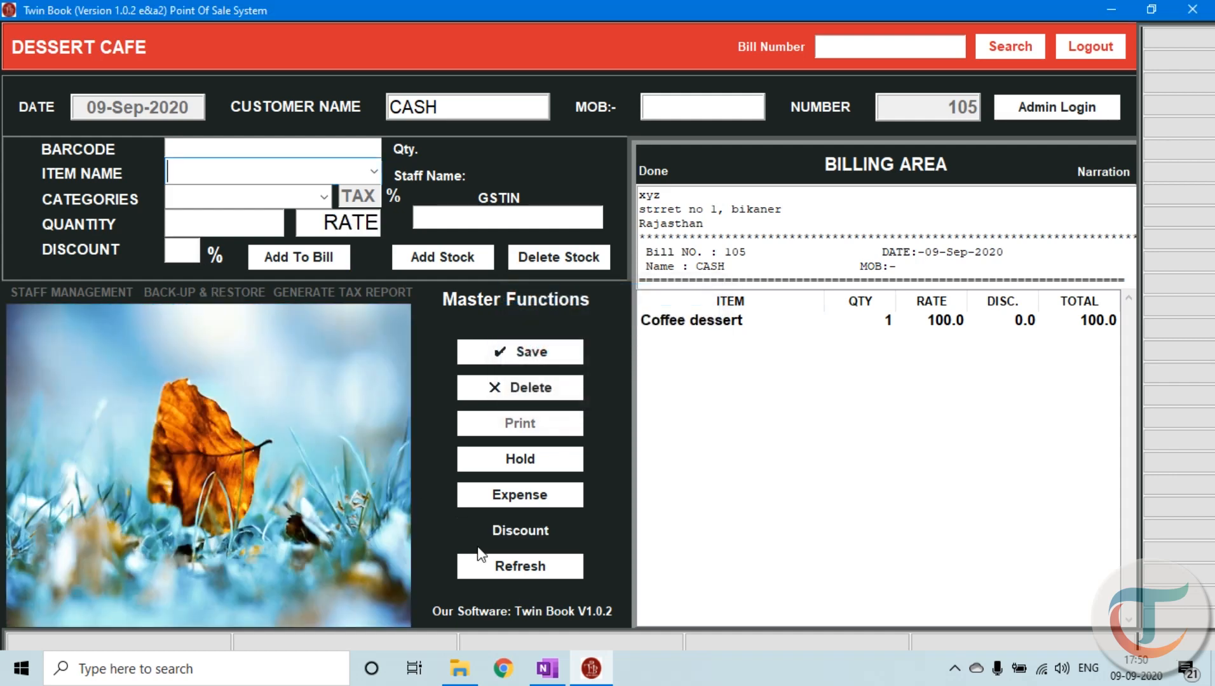
click(531, 576)
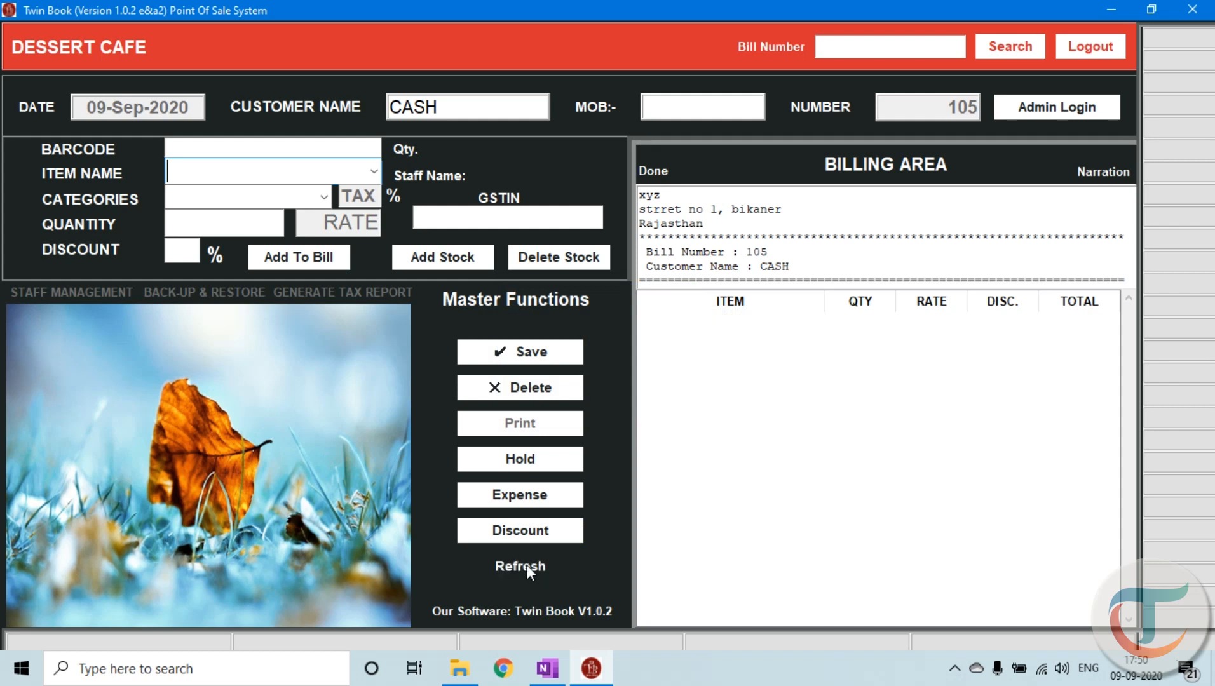
Step: Decline creating unknown item 'kgj', then reload Coffee dessert and clear the entry form
text(kgj)
key(Tab)
key(Return)
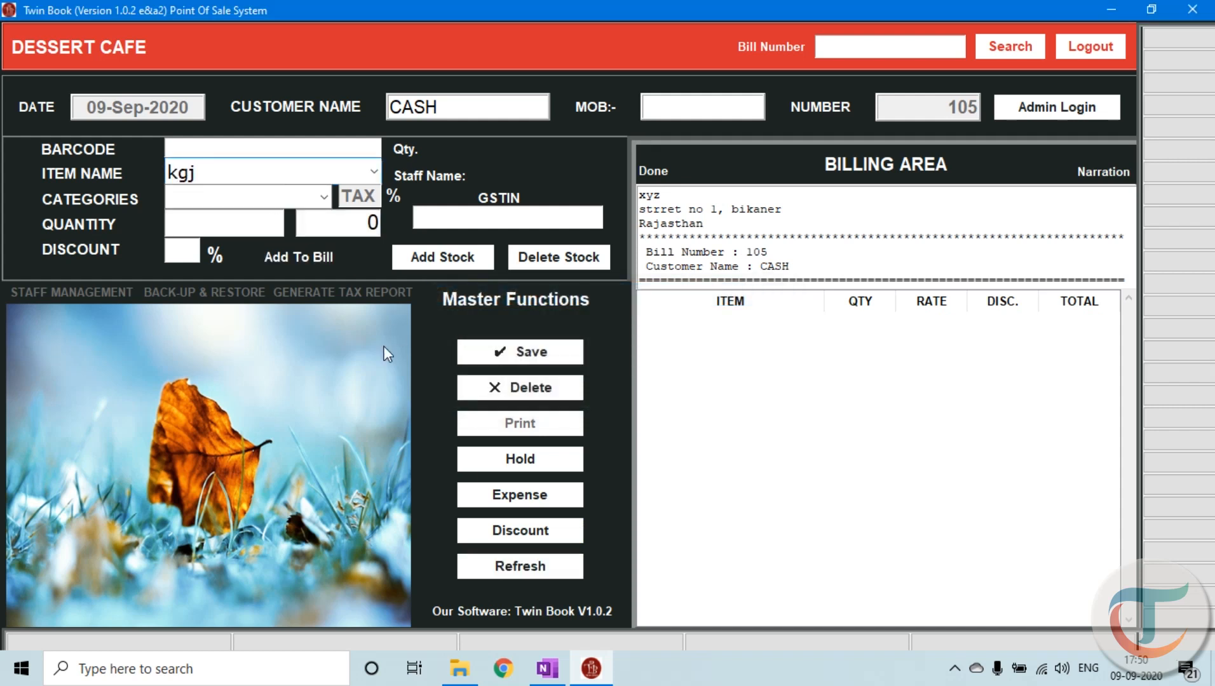
click(531, 567)
text(Coffee dessert)
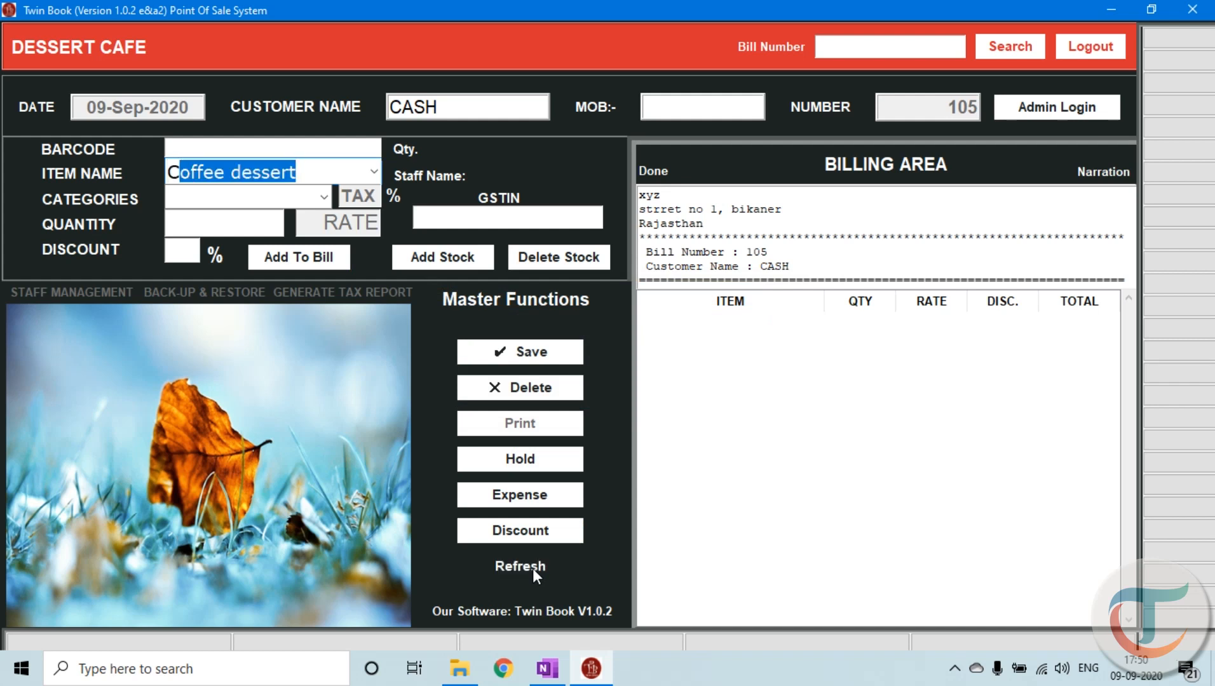
key(Return)
click(532, 567)
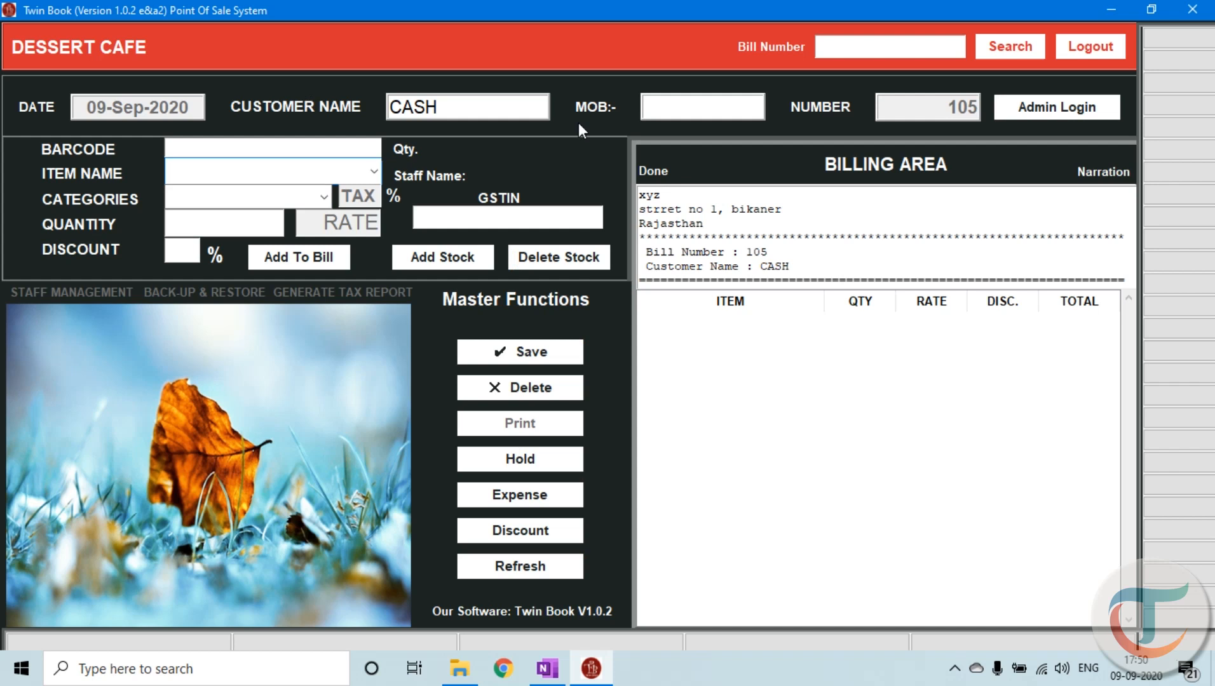
Step: Look up the items for barcodes 1, 2 and 3 in turn
click(365, 145)
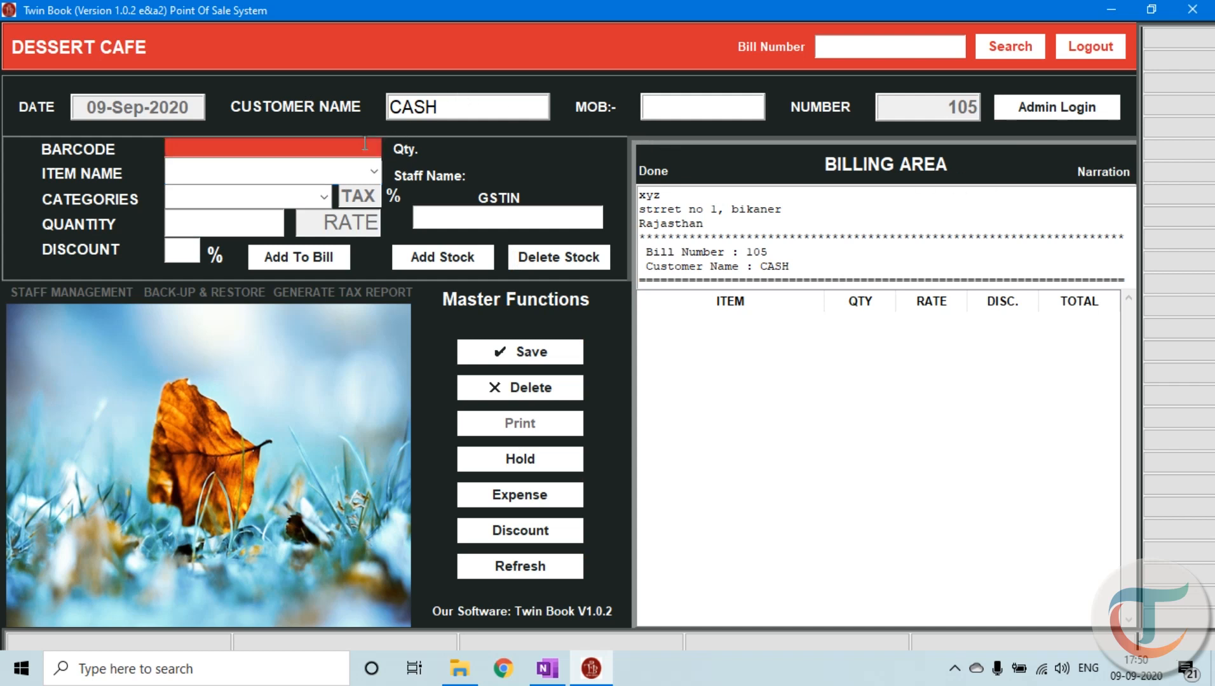
text(1)
key(Return)
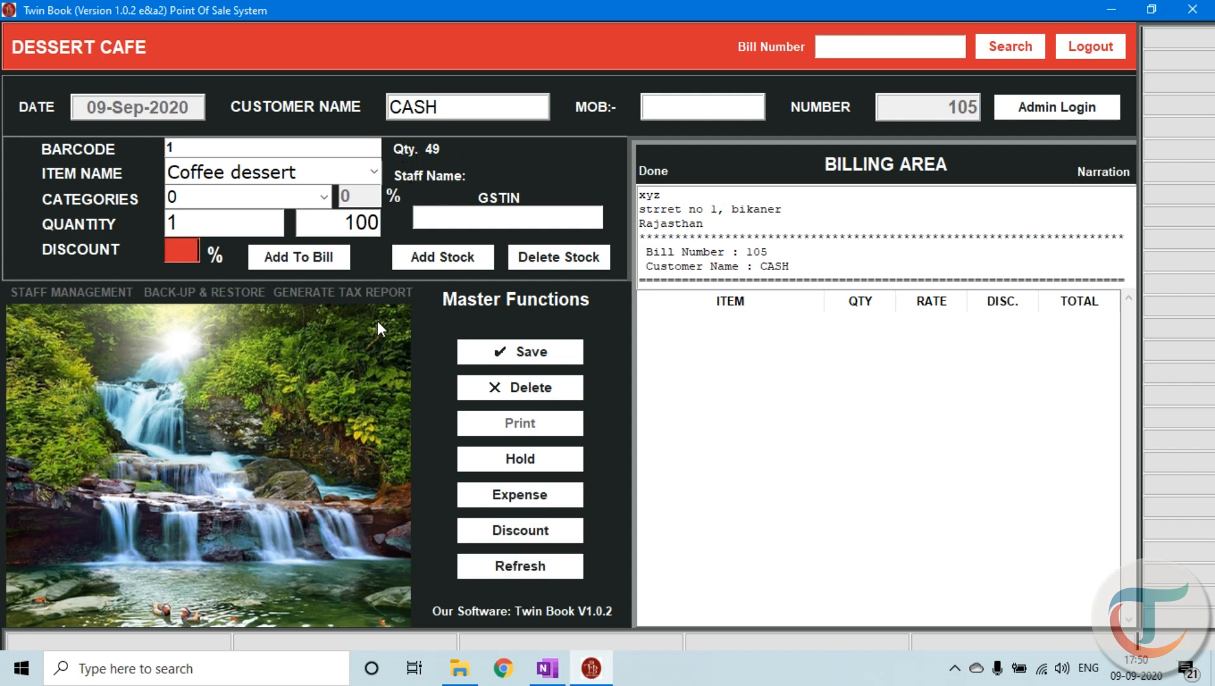
click(226, 152)
key(BackSpace)
text(2)
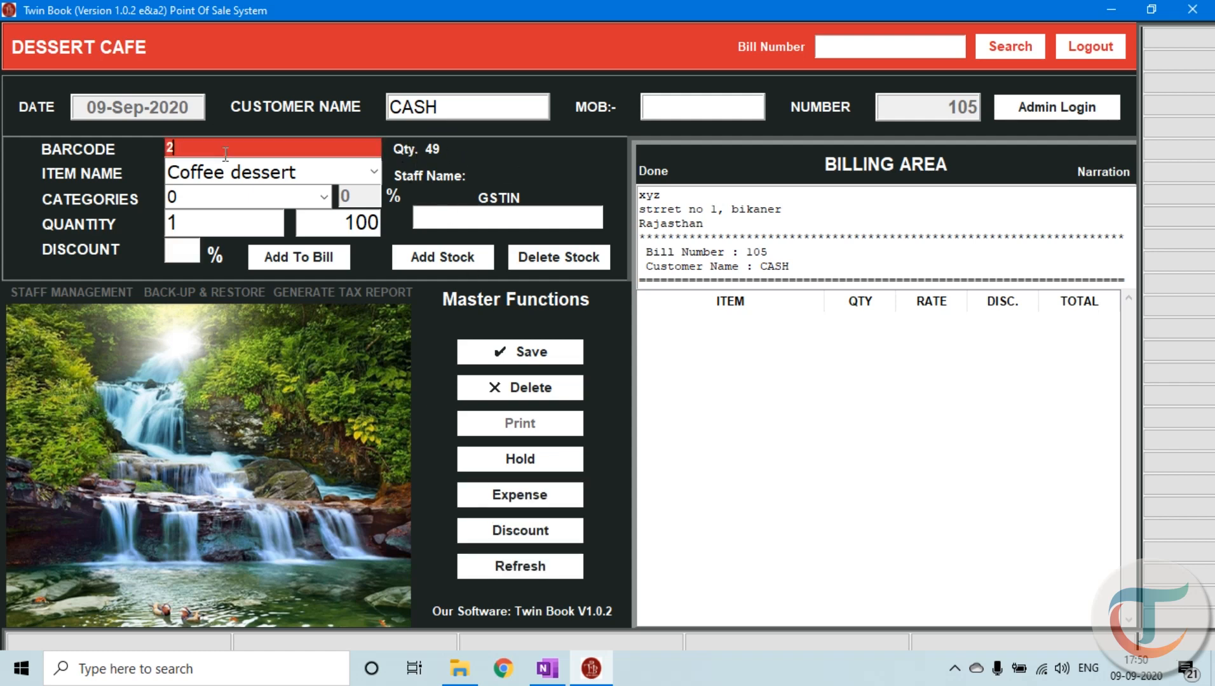
key(Return)
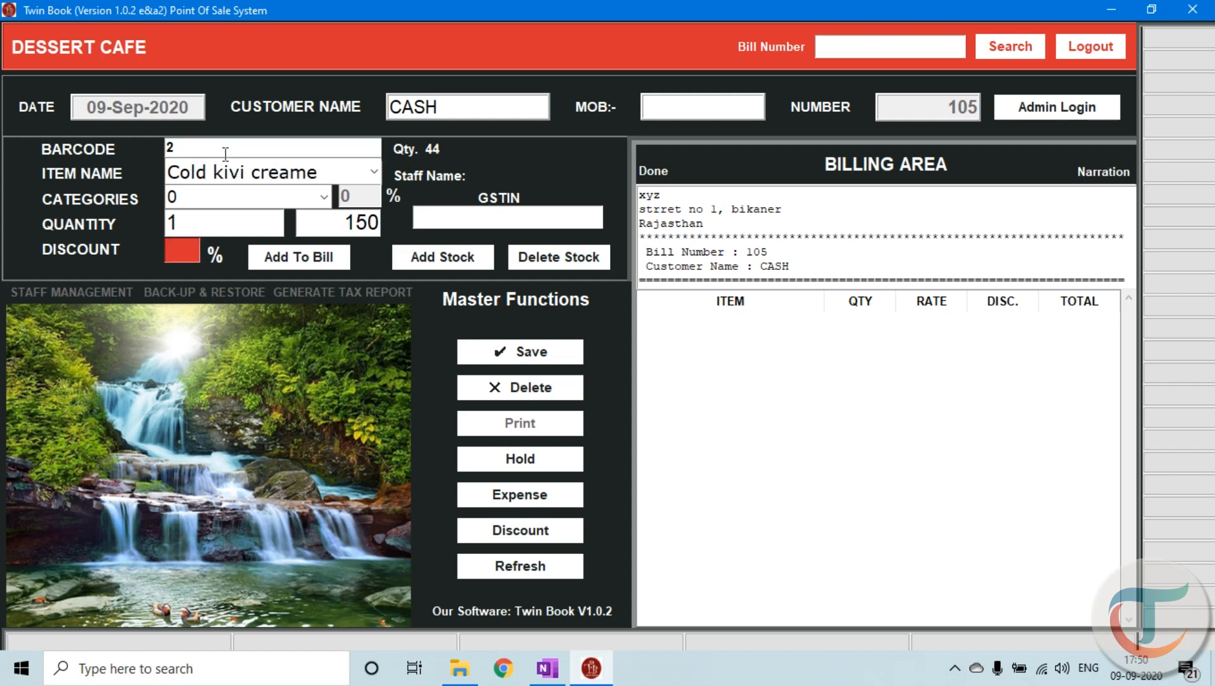
click(226, 152)
key(BackSpace)
text(3)
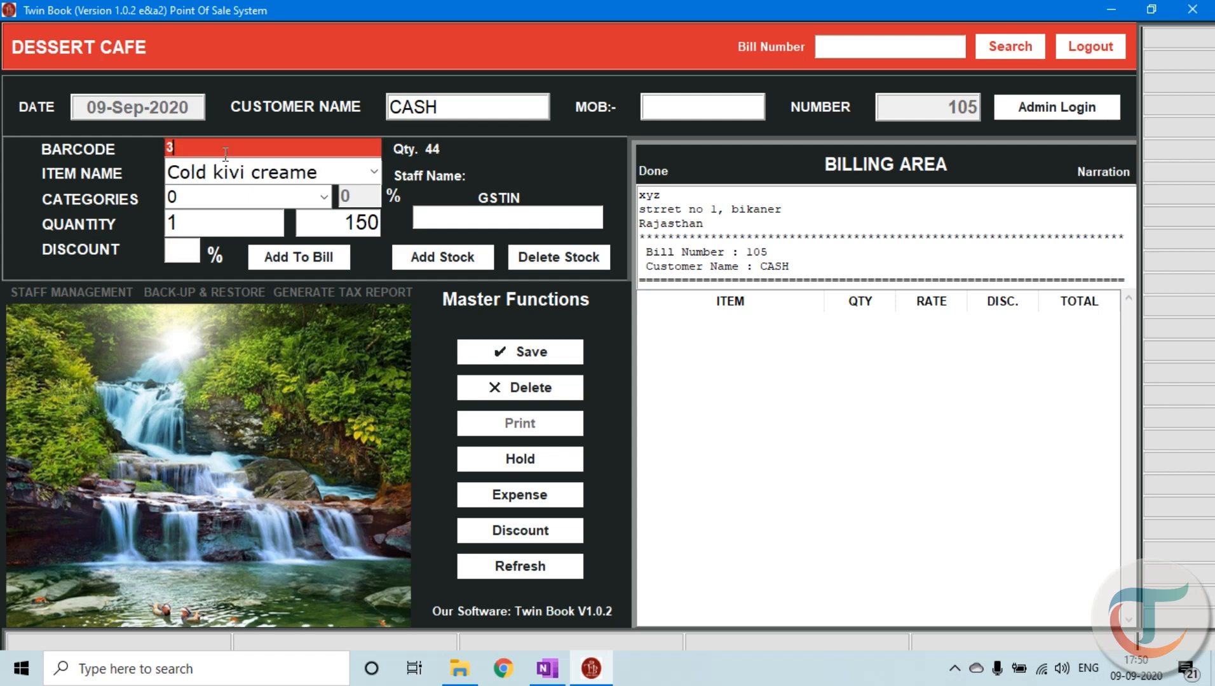
key(Return)
Step: Load Banana apricot via barcode 4 and enter quantity 47
click(226, 152)
key(BackSpace)
text(4)
key(Return)
click(225, 153)
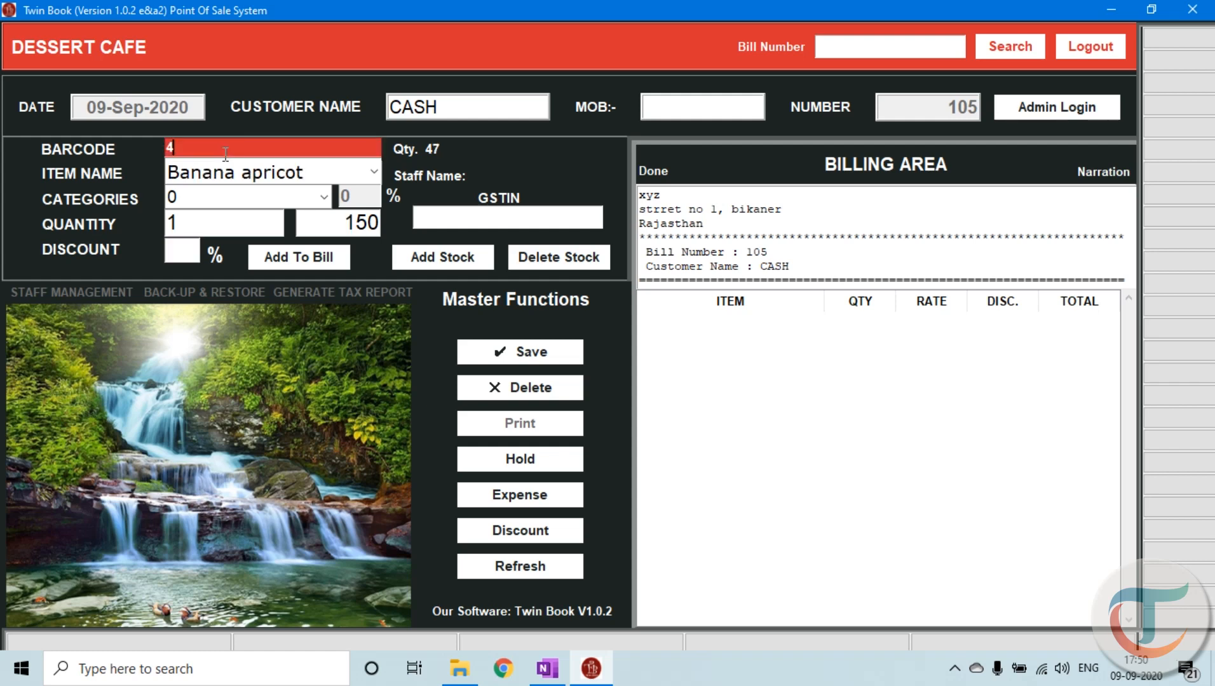
click(274, 191)
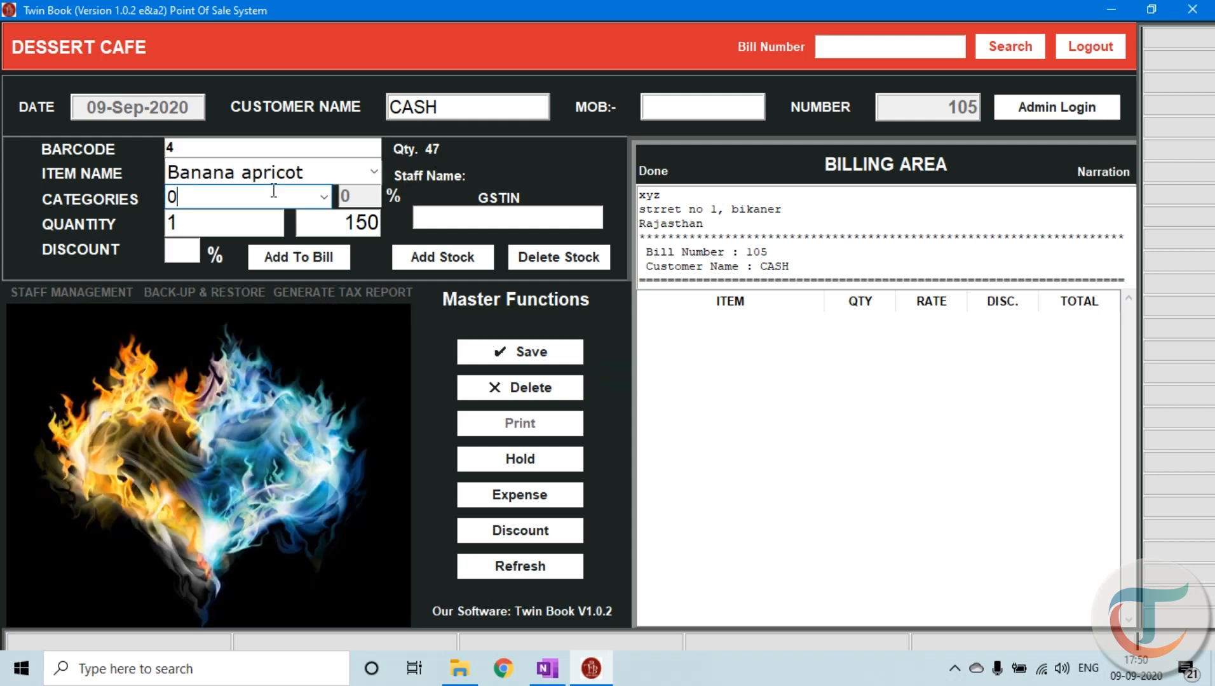
key(Tab)
text(47)
key(Tab)
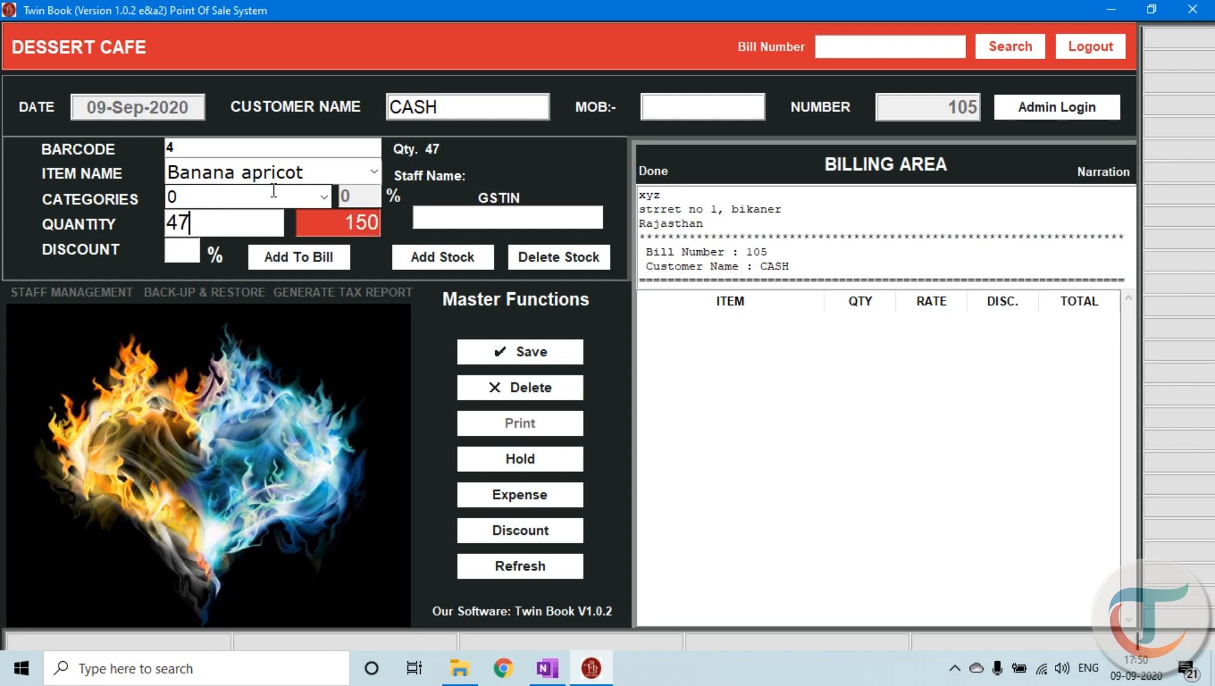
Step: Change the quantity to 48 and acknowledge the No Stock warning
text(4)
key(BackSpace)
key(BackSpace)
text(8)
key(Return)
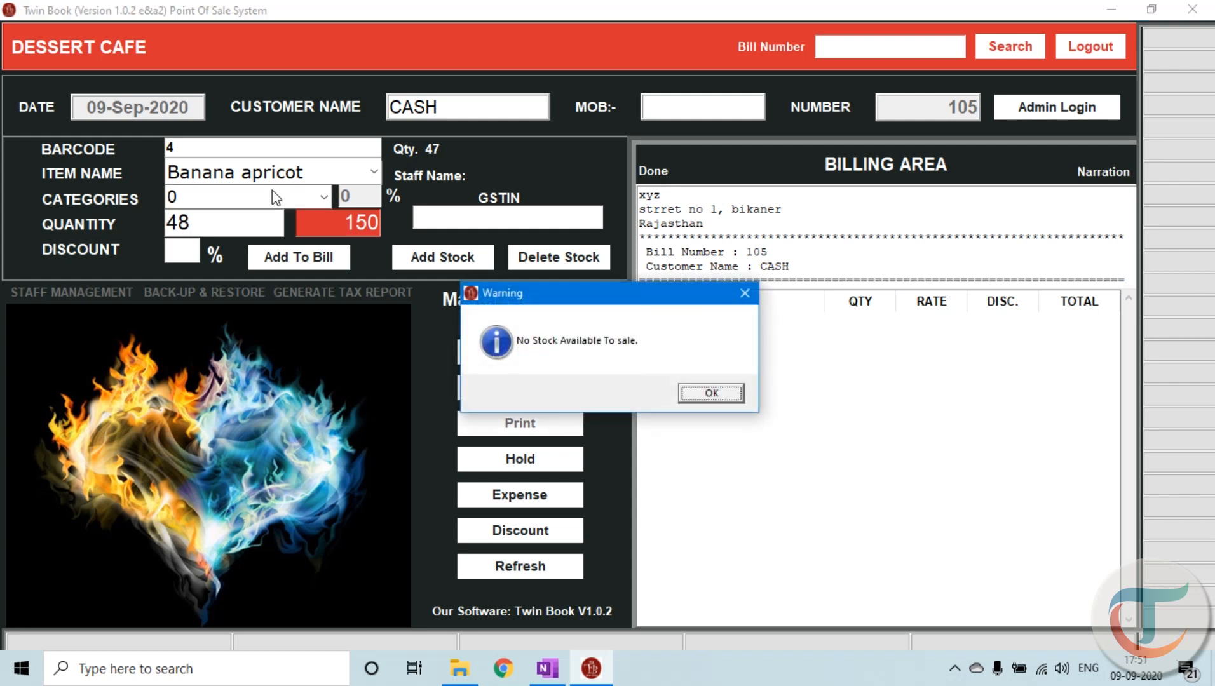
key(Return)
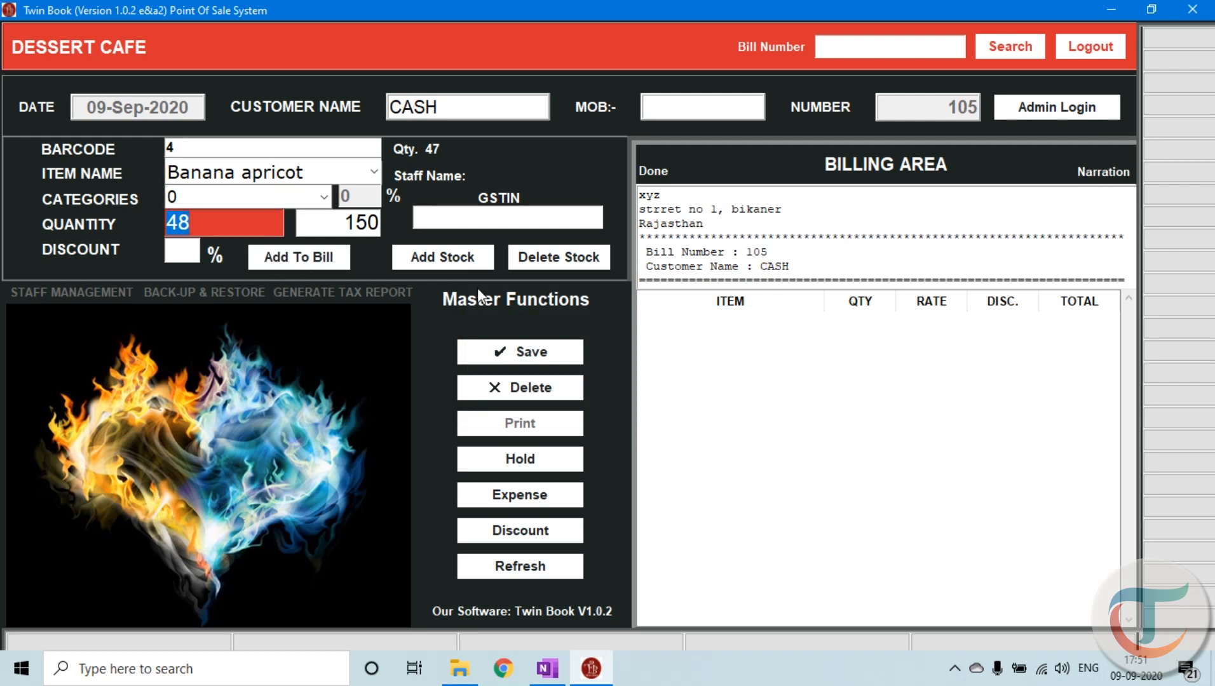
Step: Clear the item entry, log in as admin with the admin credentials, view the reports, then close them
click(556, 560)
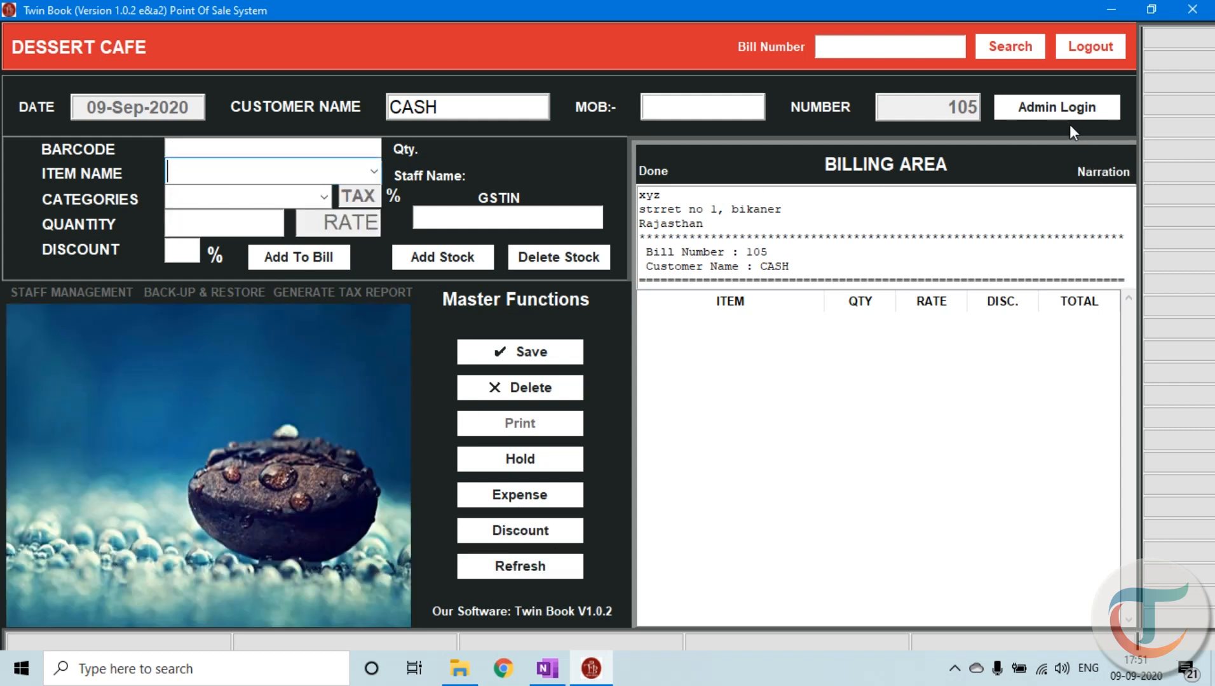
click(1055, 112)
key(Tab)
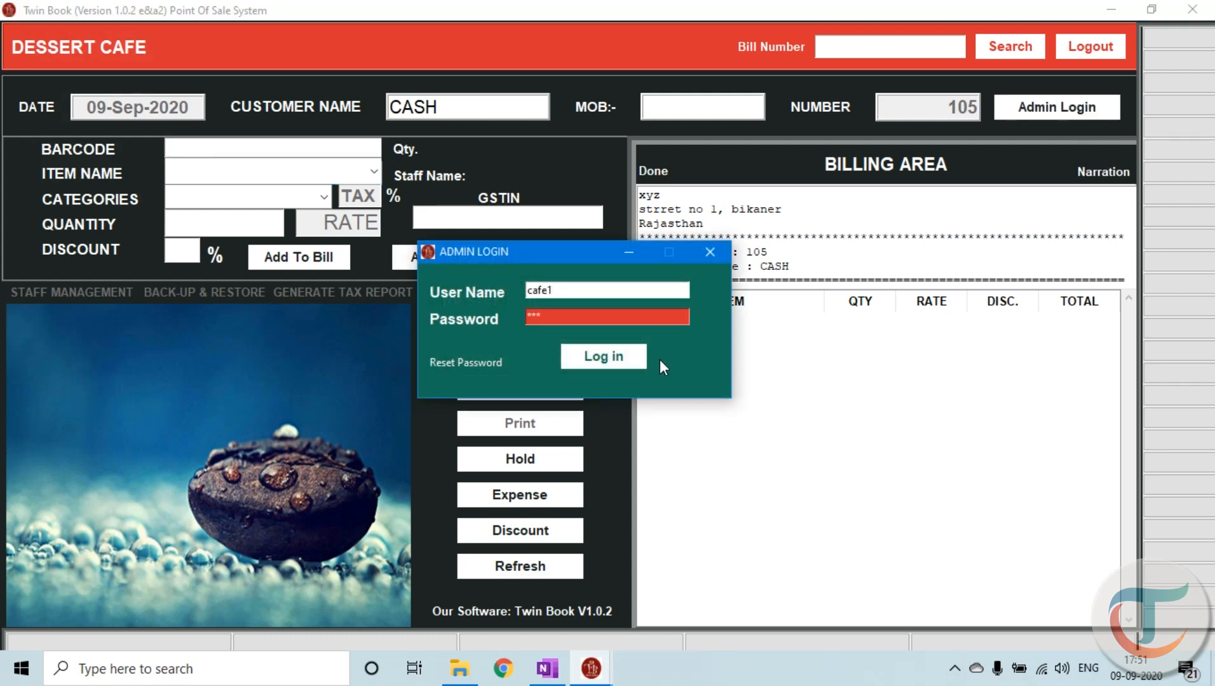
key(Return)
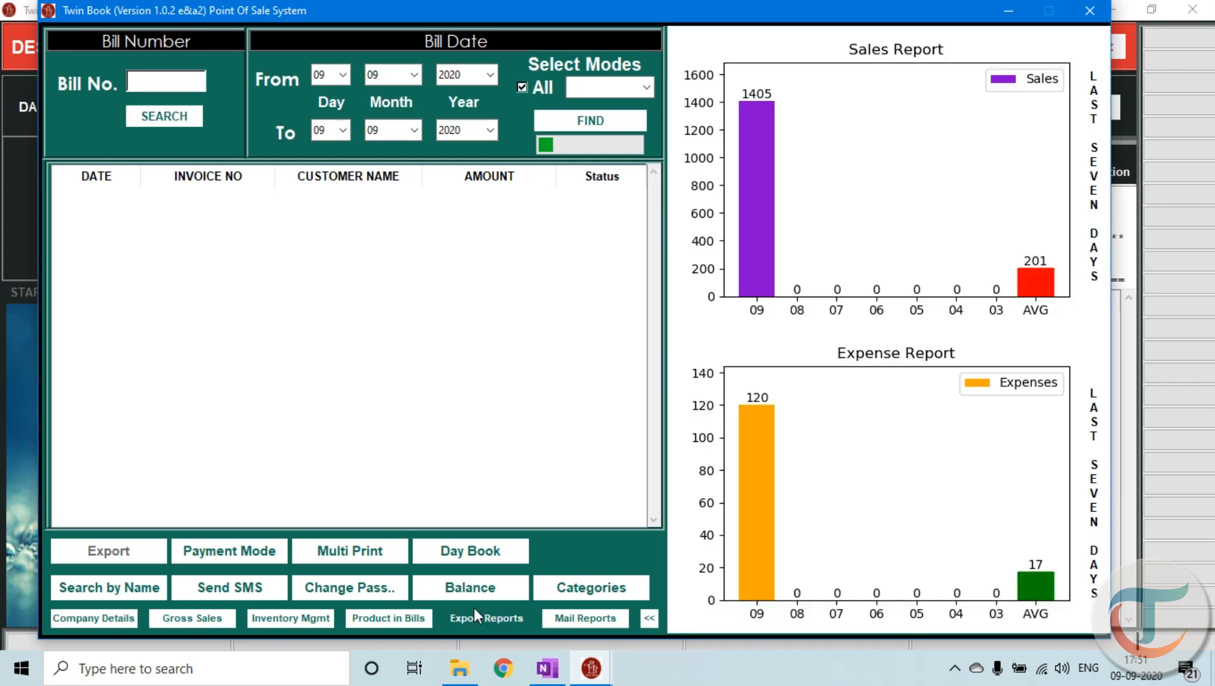
drag(649, 11, 673, 12)
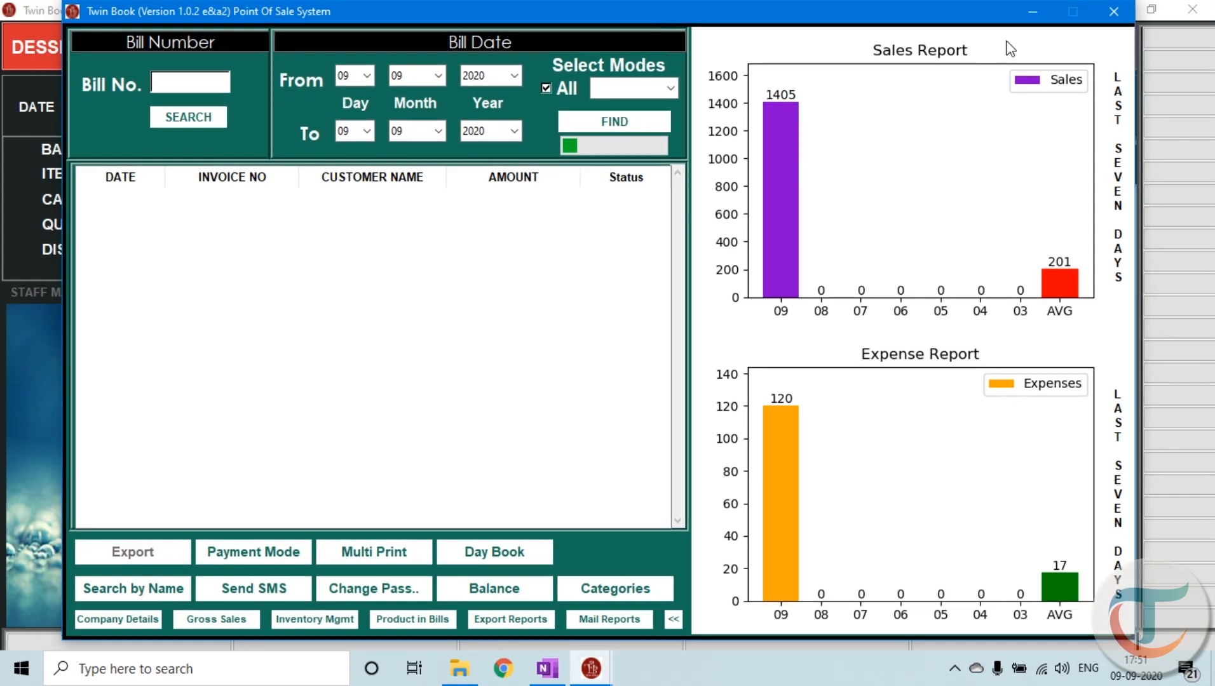
click(1114, 12)
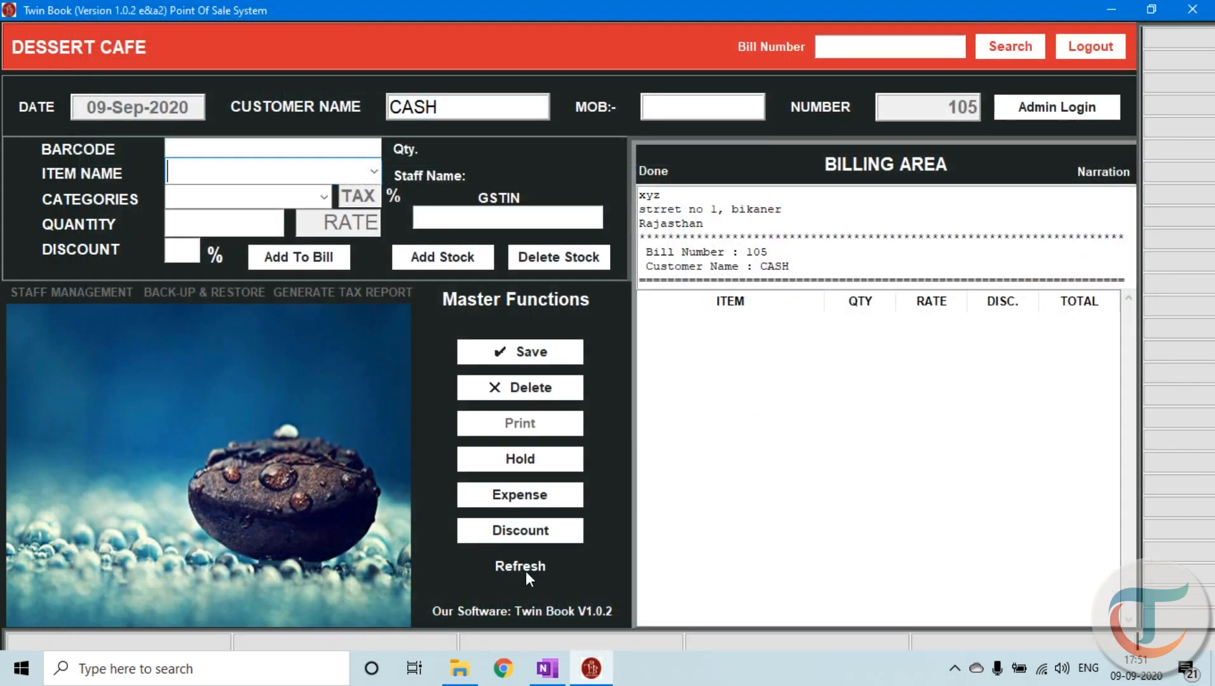
Step: In the expense form, enter party staff1, expense name salary and amount 100
click(498, 502)
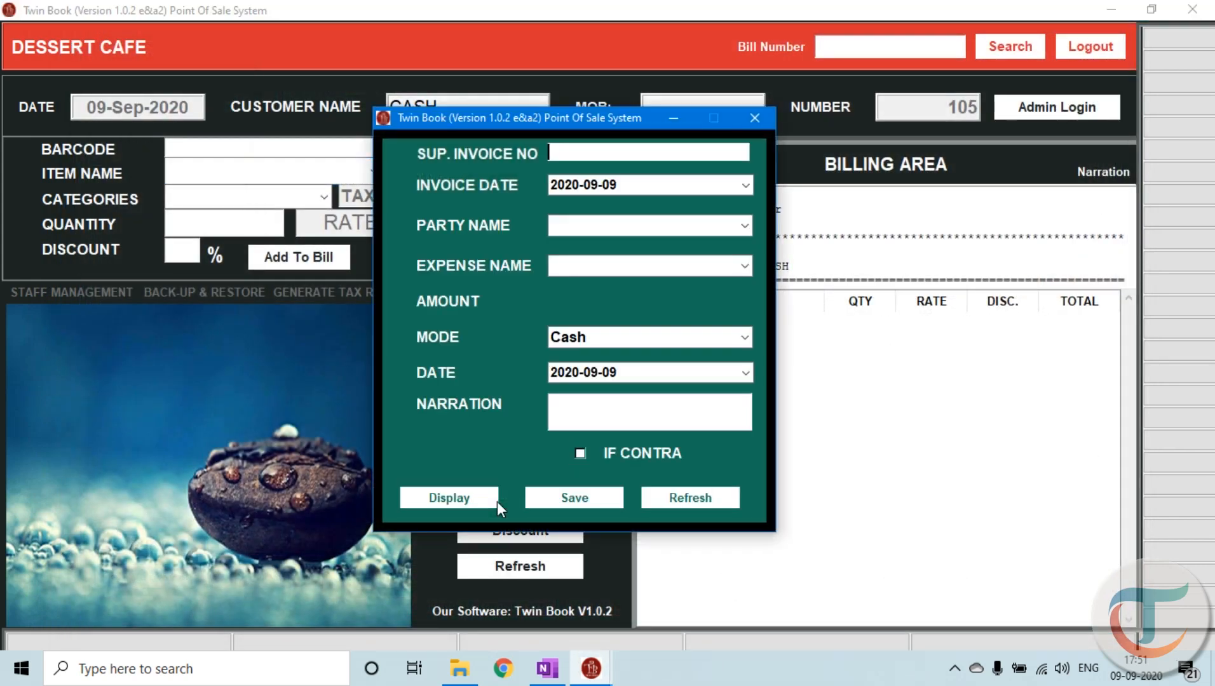
drag(600, 122, 544, 121)
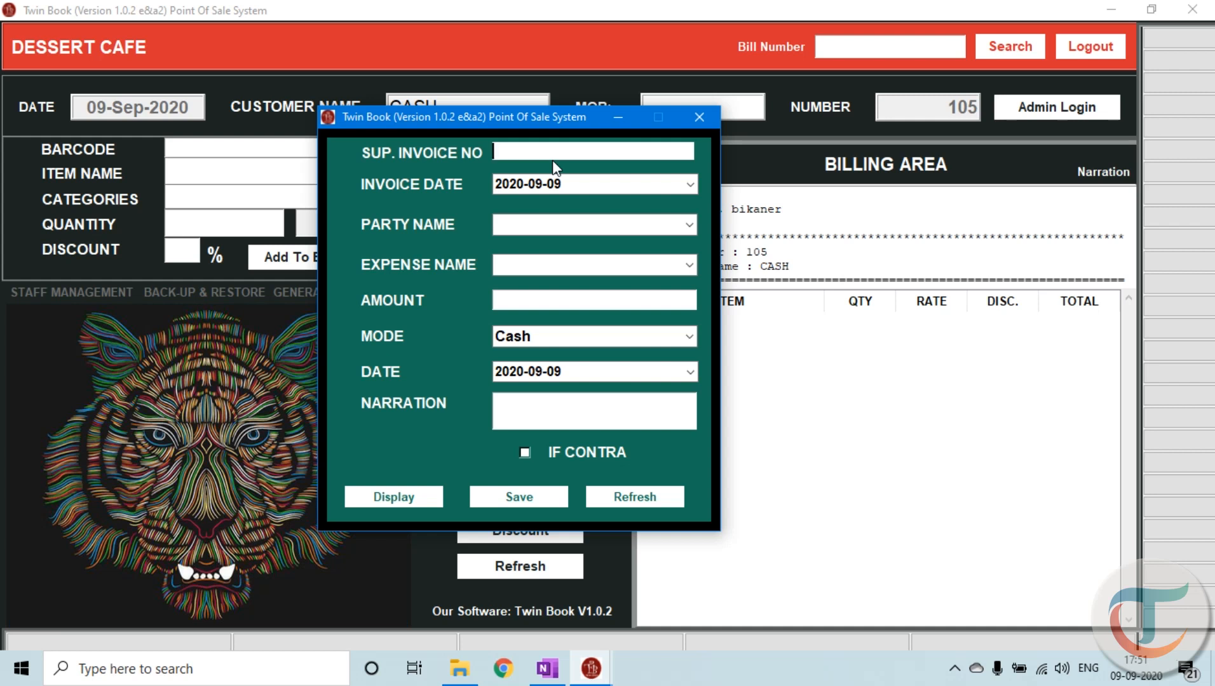
key(Tab)
key(Tab)
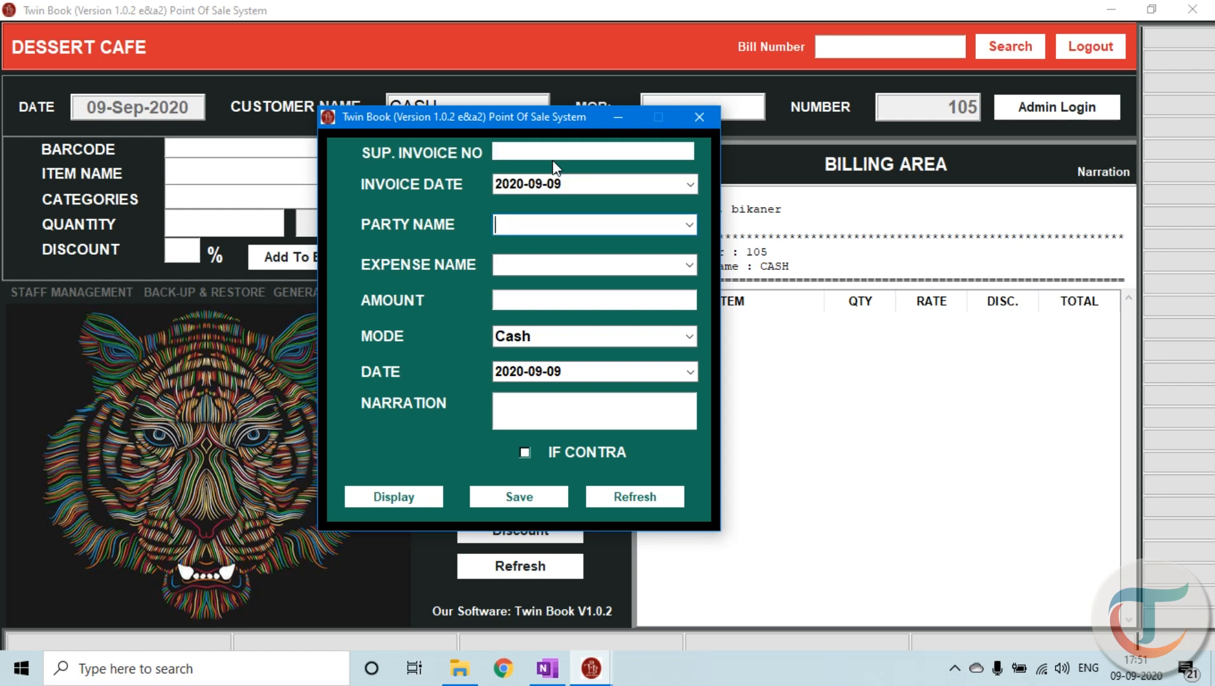
text(Ram)
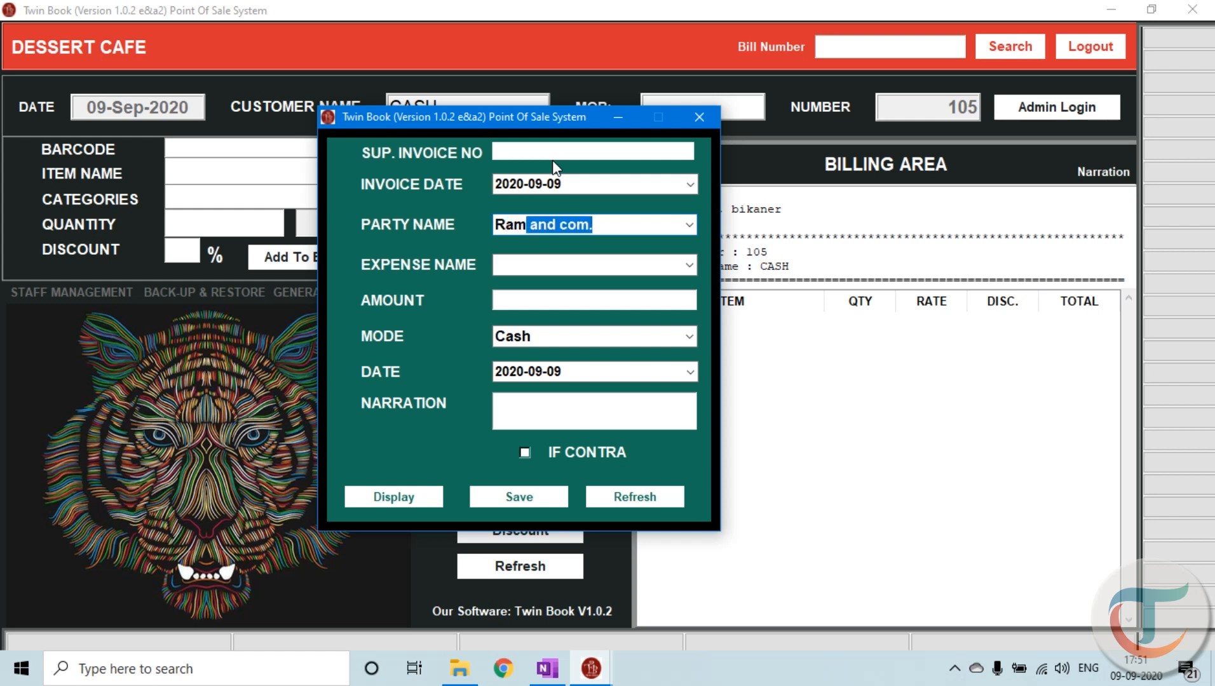
key(BackSpace)
key(BackSpace)
key(BackSpace)
key(BackSpace)
text(staff1)
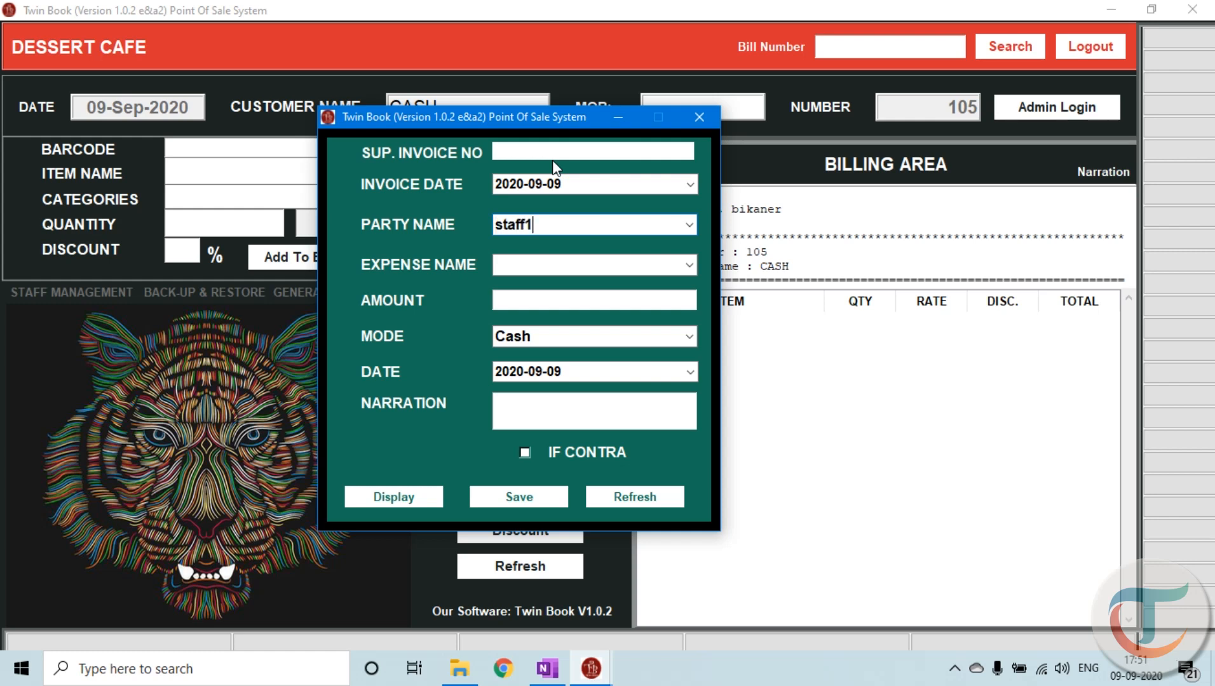
key(Tab)
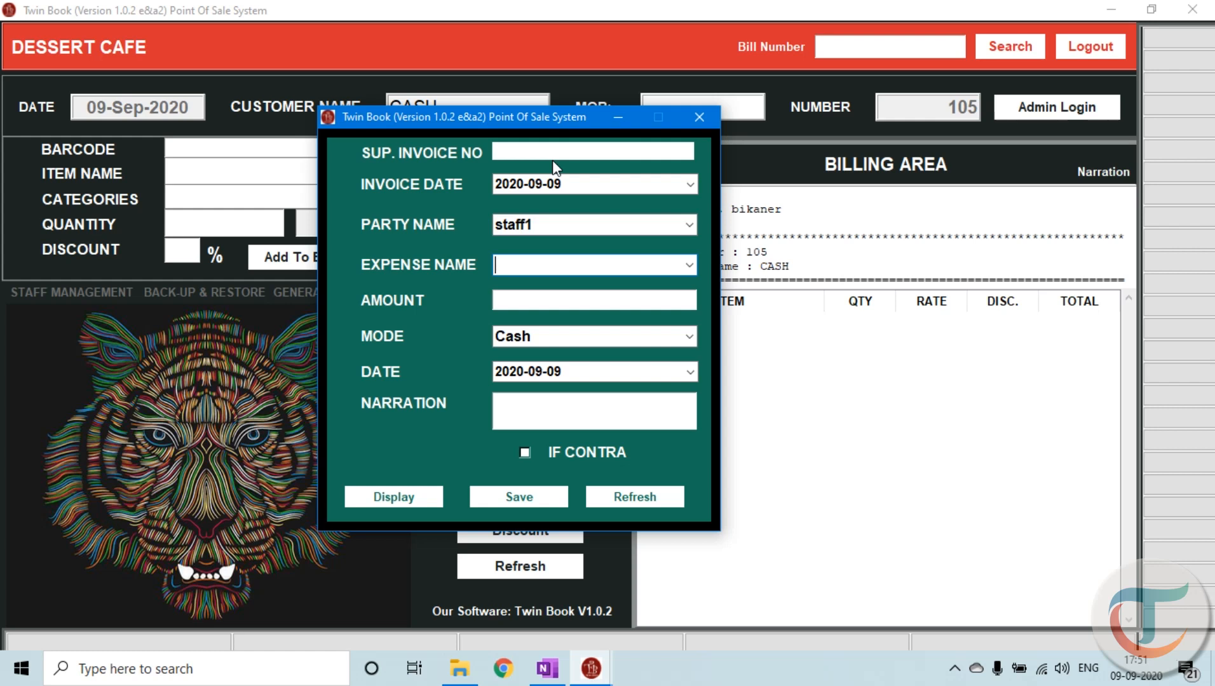
text(salary)
key(Tab)
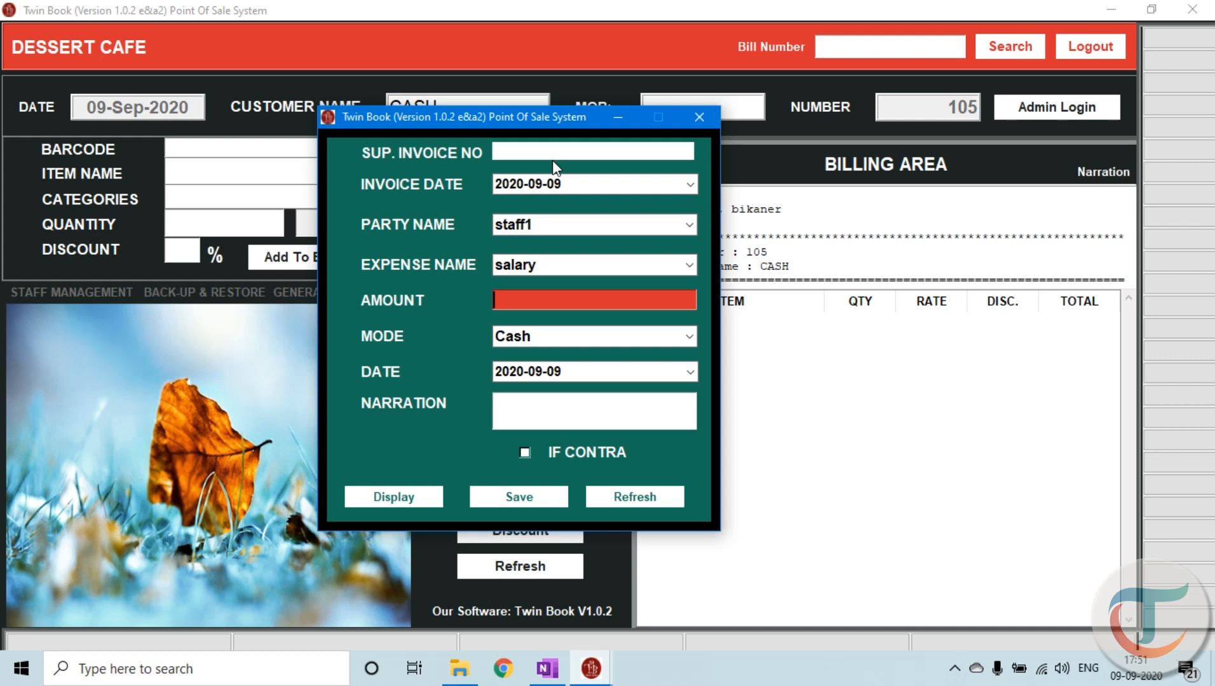
text(100)
key(Tab)
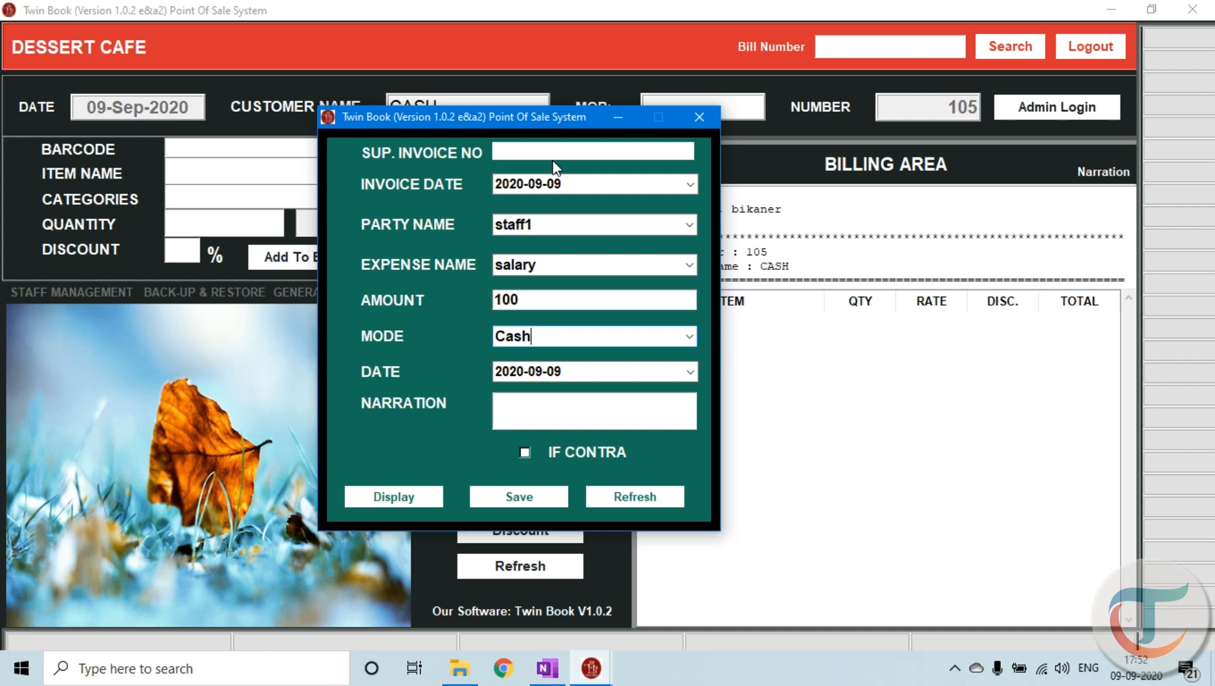
Step: Choose Cash payment, add narration 'for 1 day salary', and save the expense
key(alt+Down)
key(Down)
key(Up)
key(Return)
key(Tab)
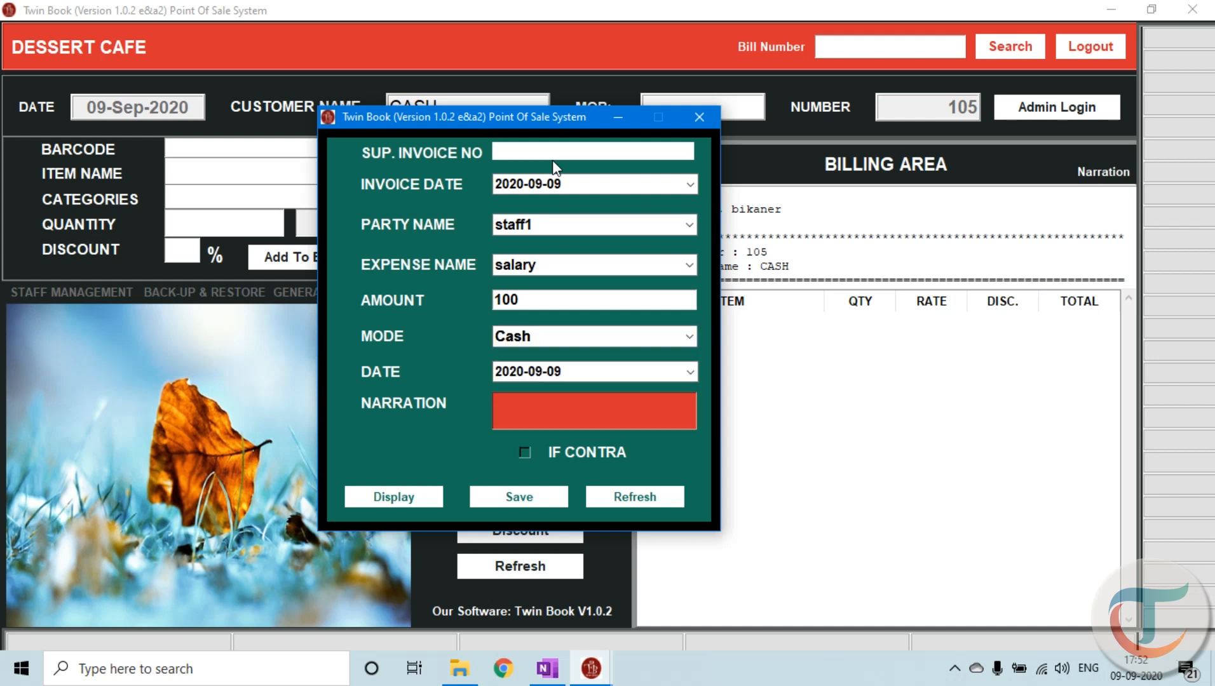
text(for 1 day salary)
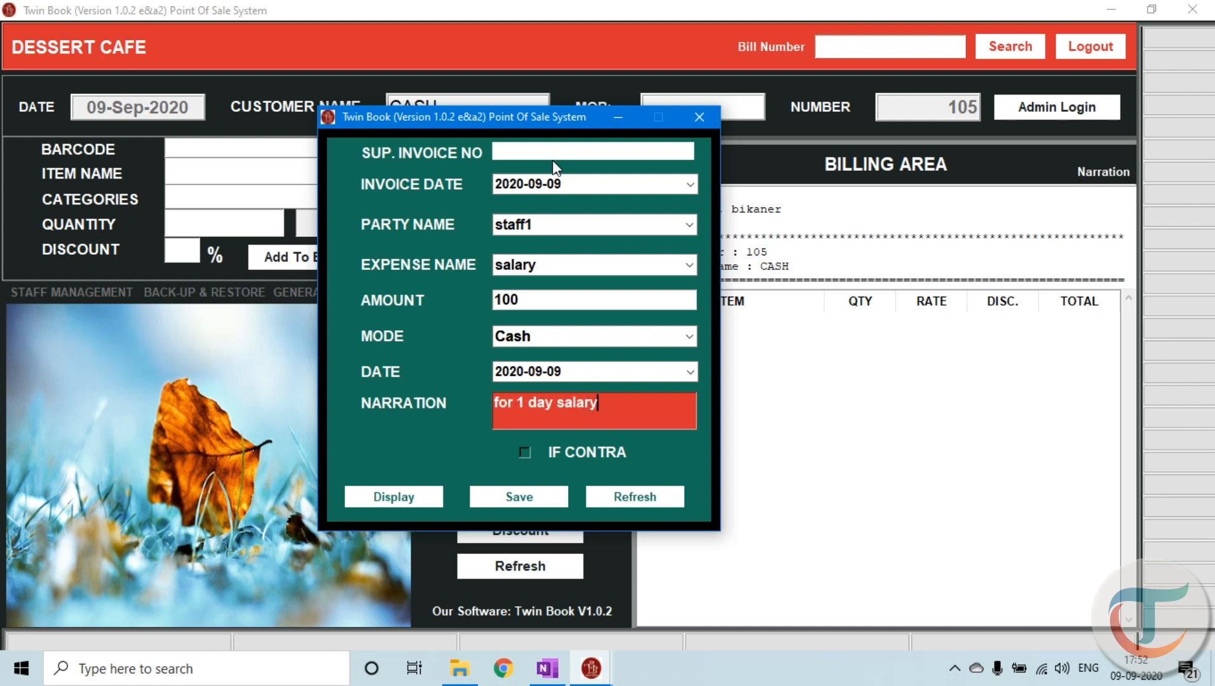
click(531, 492)
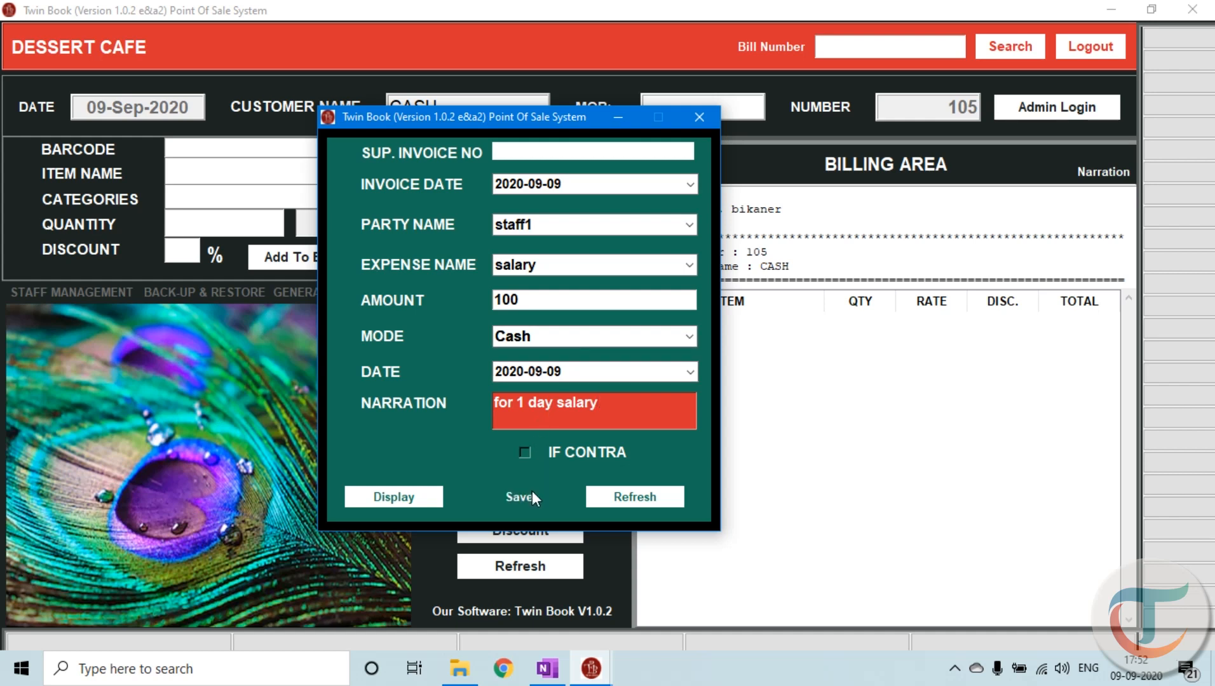
click(686, 394)
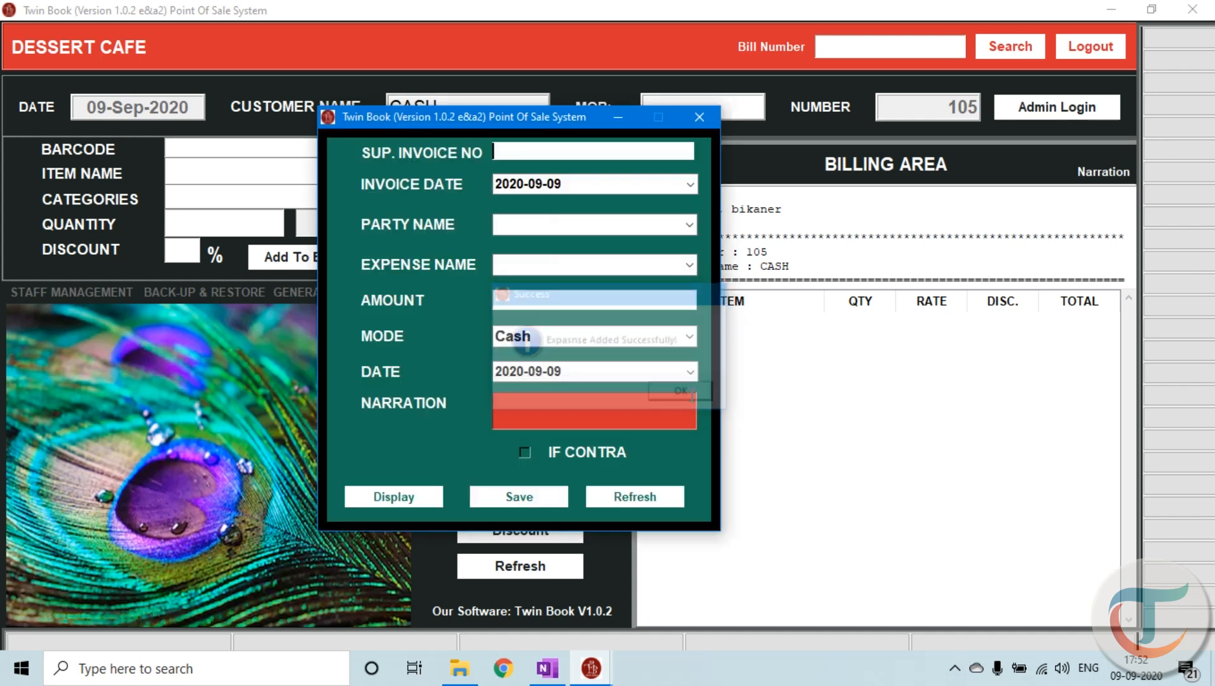
Step: Refresh and display the 09-09-2020 expenses, then browse the Ram and com. (120) and Staff1 Salary (100) rows
click(623, 497)
click(419, 496)
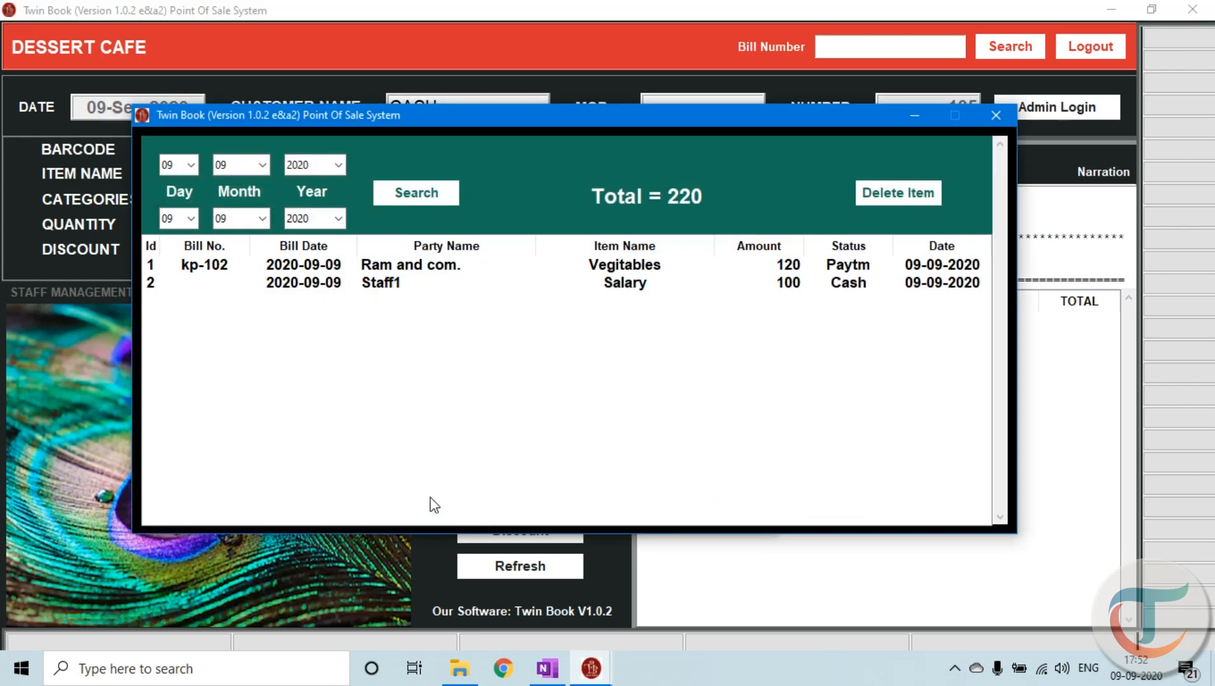
click(589, 284)
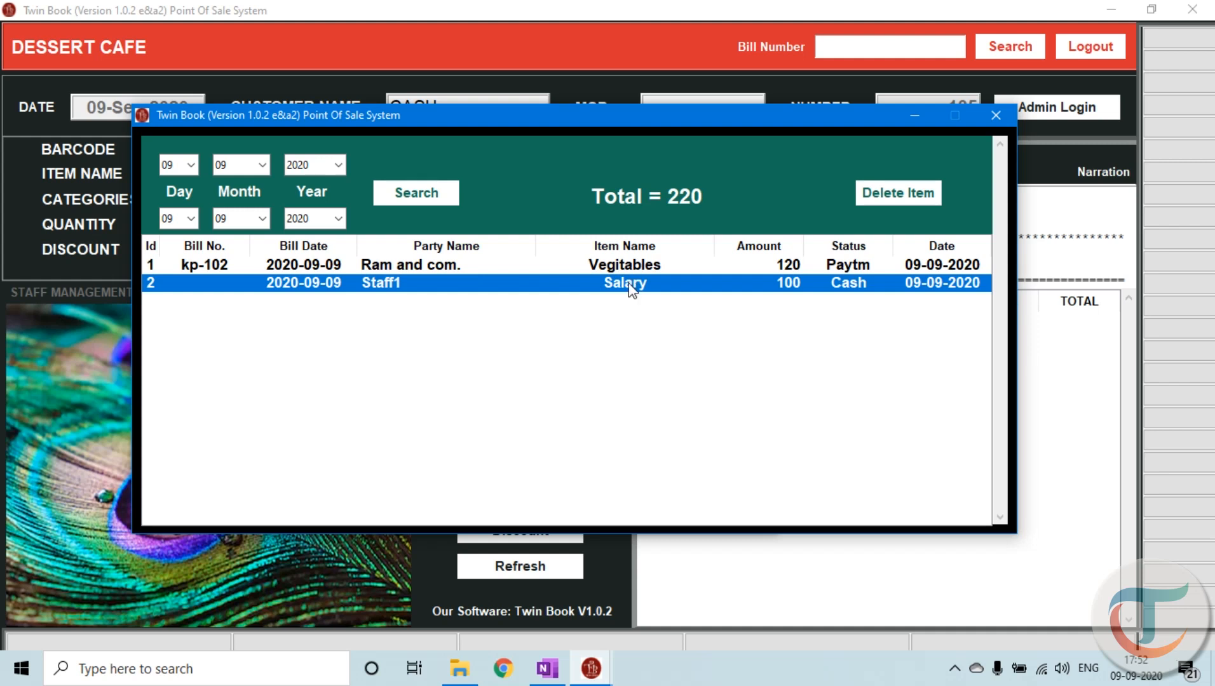
click(476, 265)
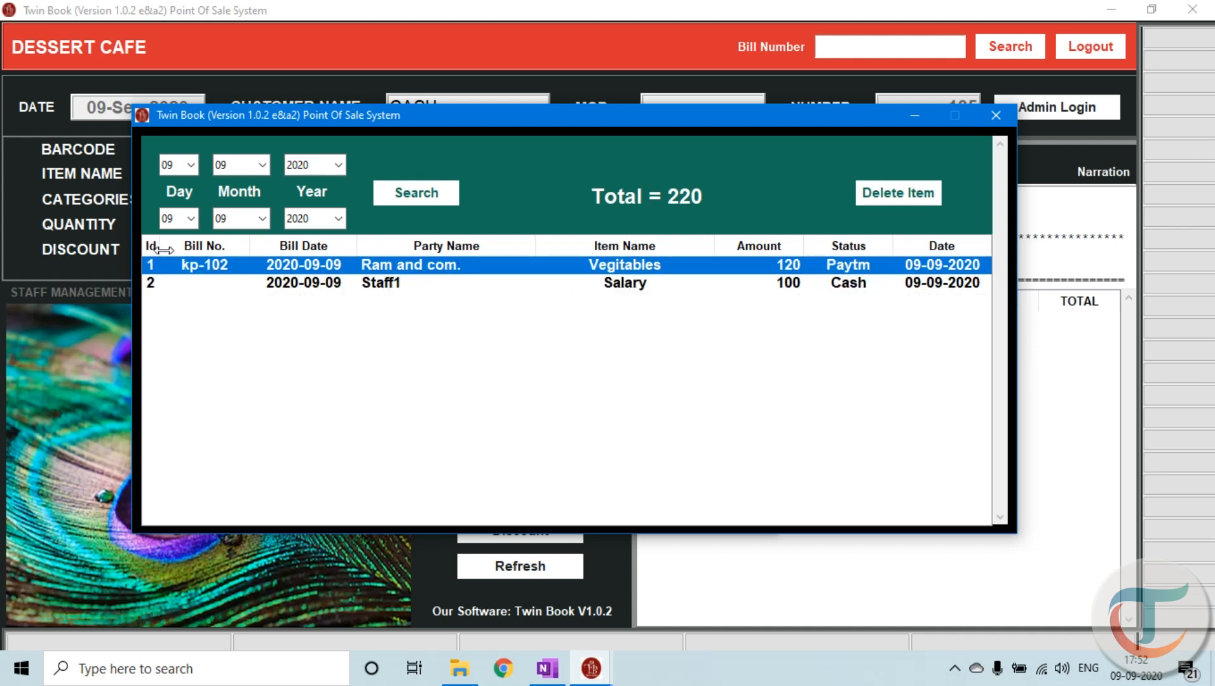
click(214, 286)
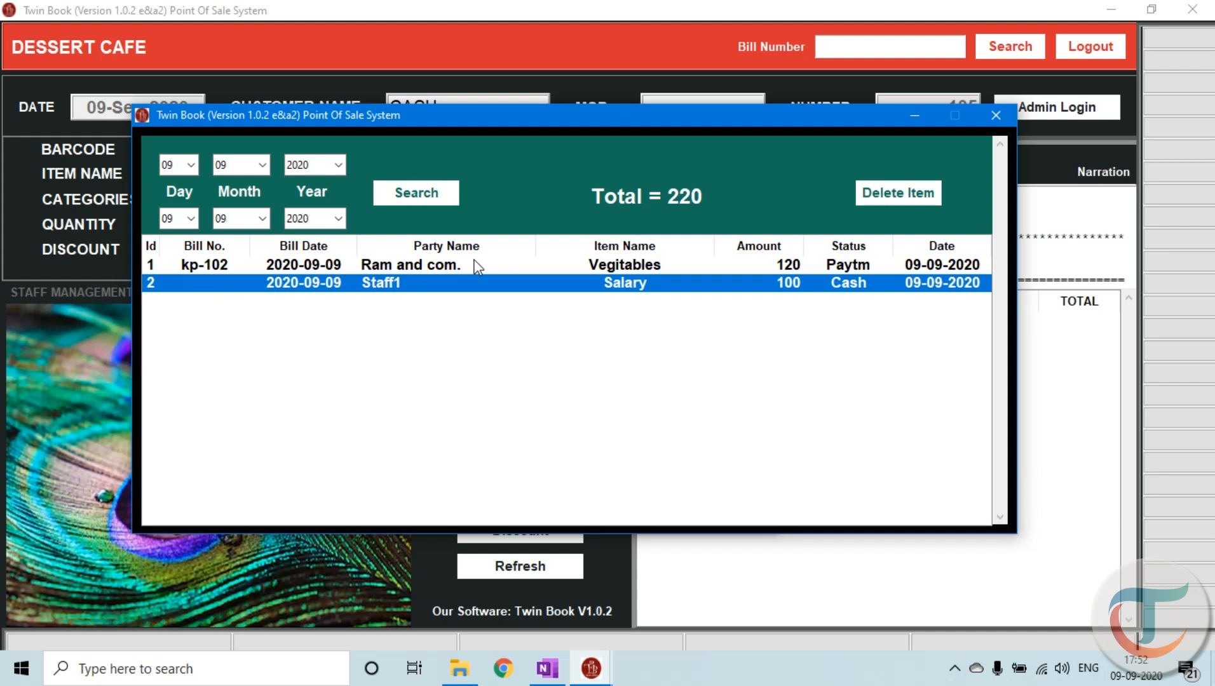
click(441, 264)
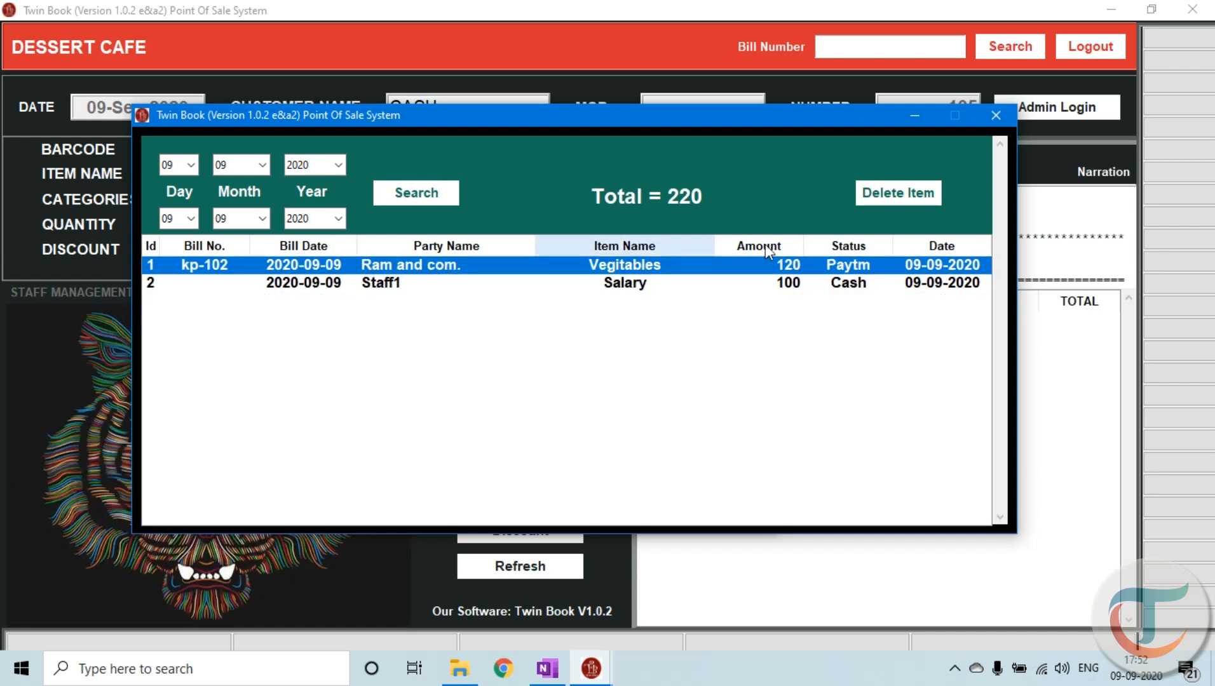
click(831, 286)
click(792, 270)
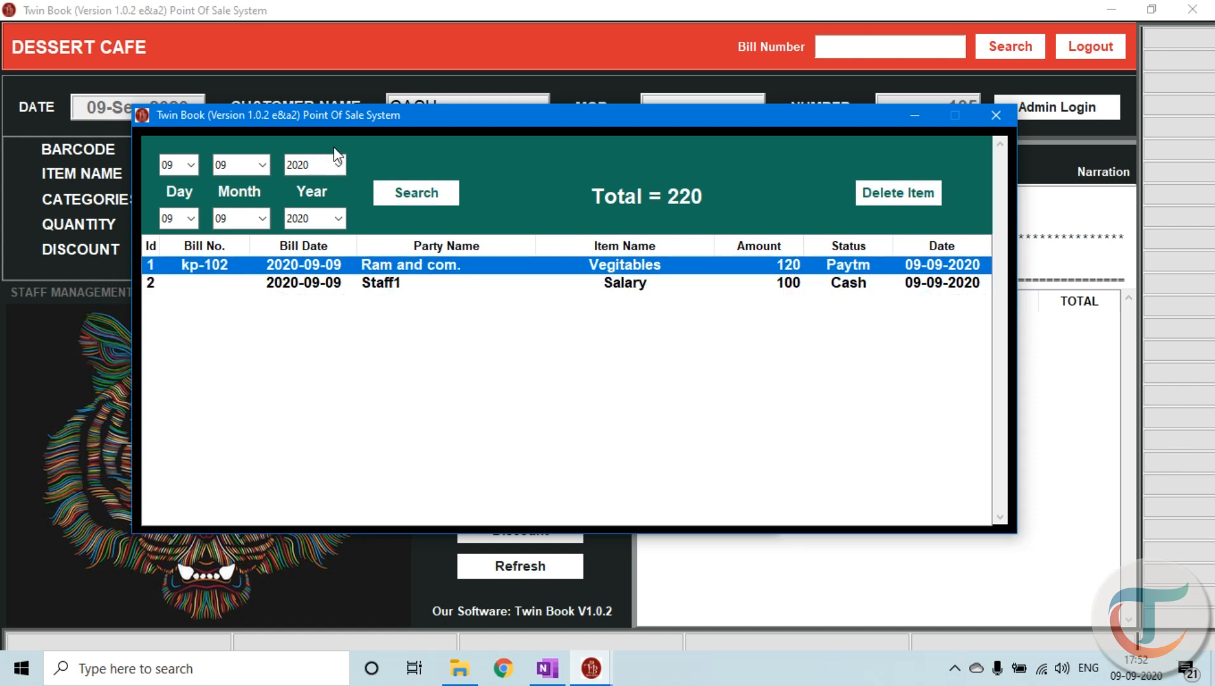
click(191, 165)
click(192, 165)
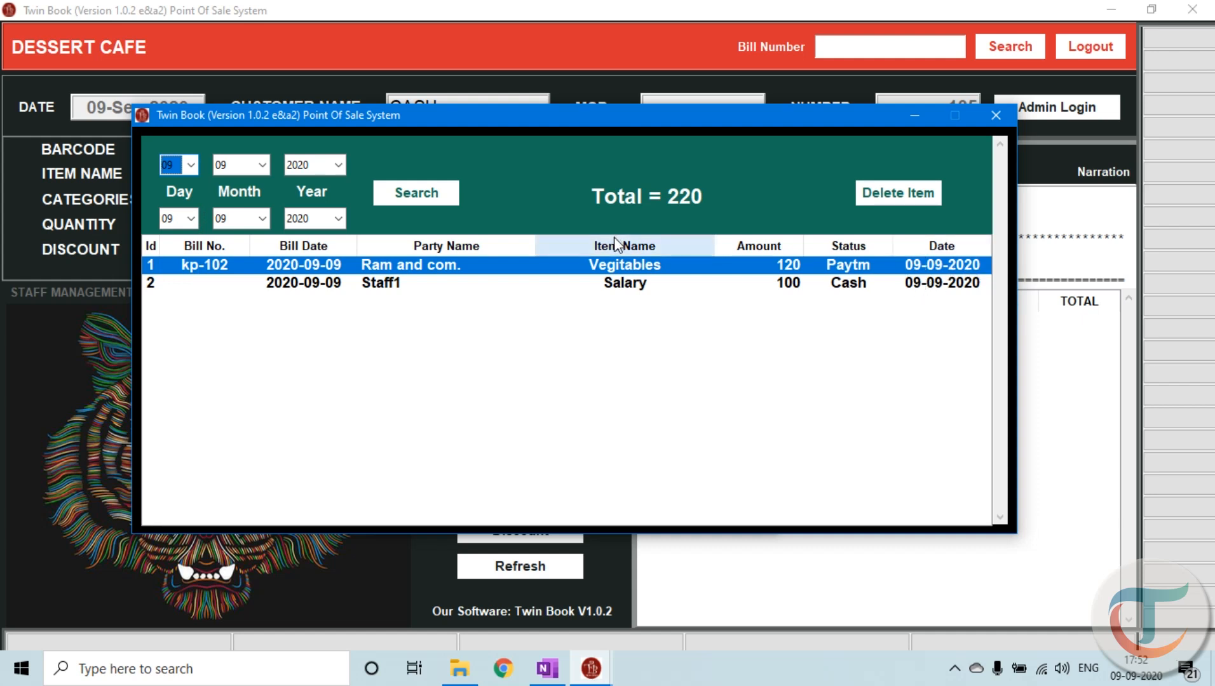
double_click(582, 291)
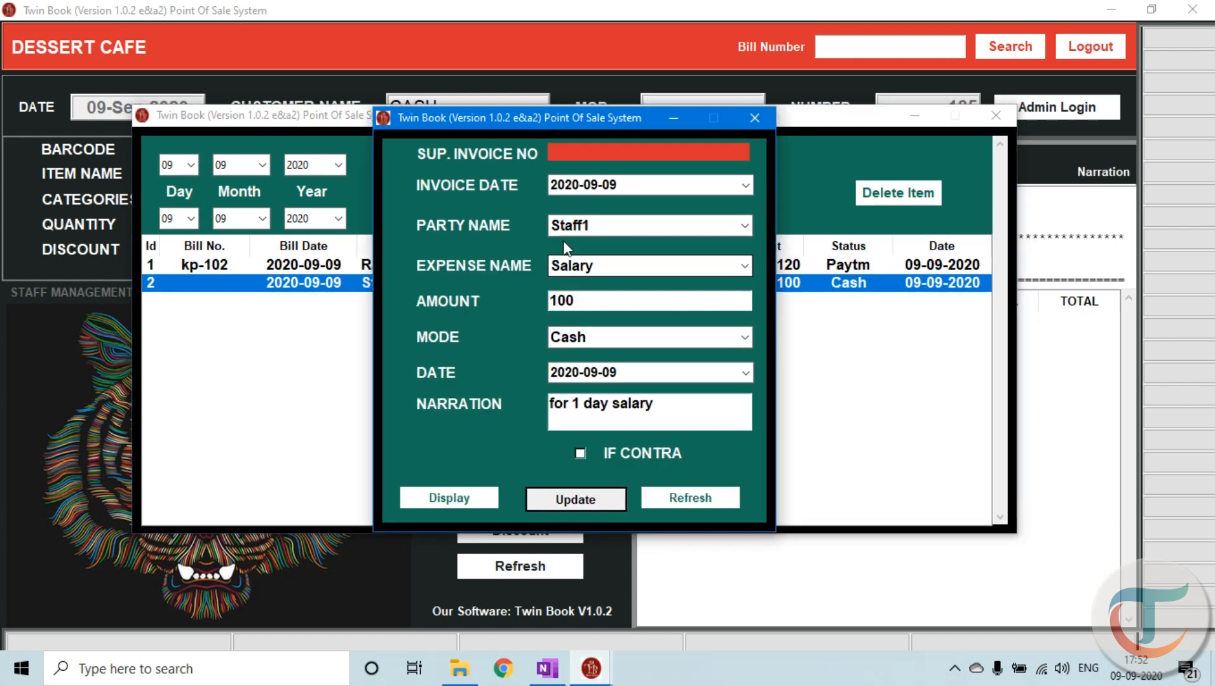
click(591, 304)
key(BackSpace)
key(BackSpace)
text(50)
key(Tab)
key(Tab)
key(Return)
key(Return)
key(Return)
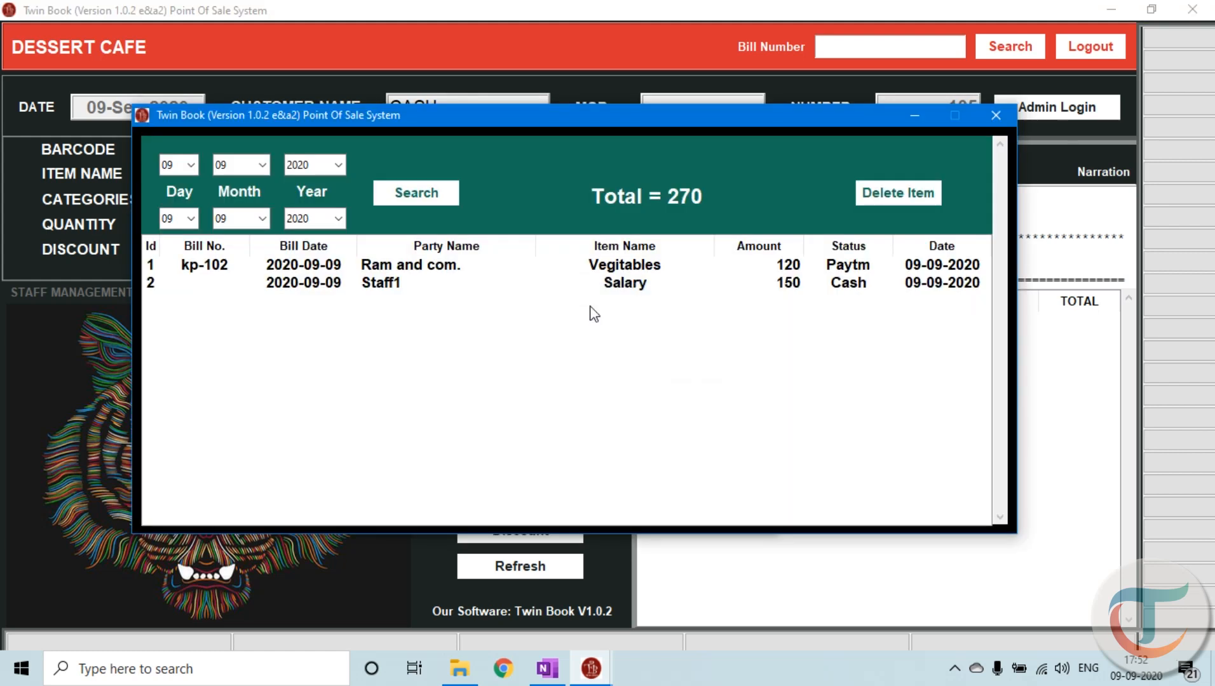
double_click(749, 282)
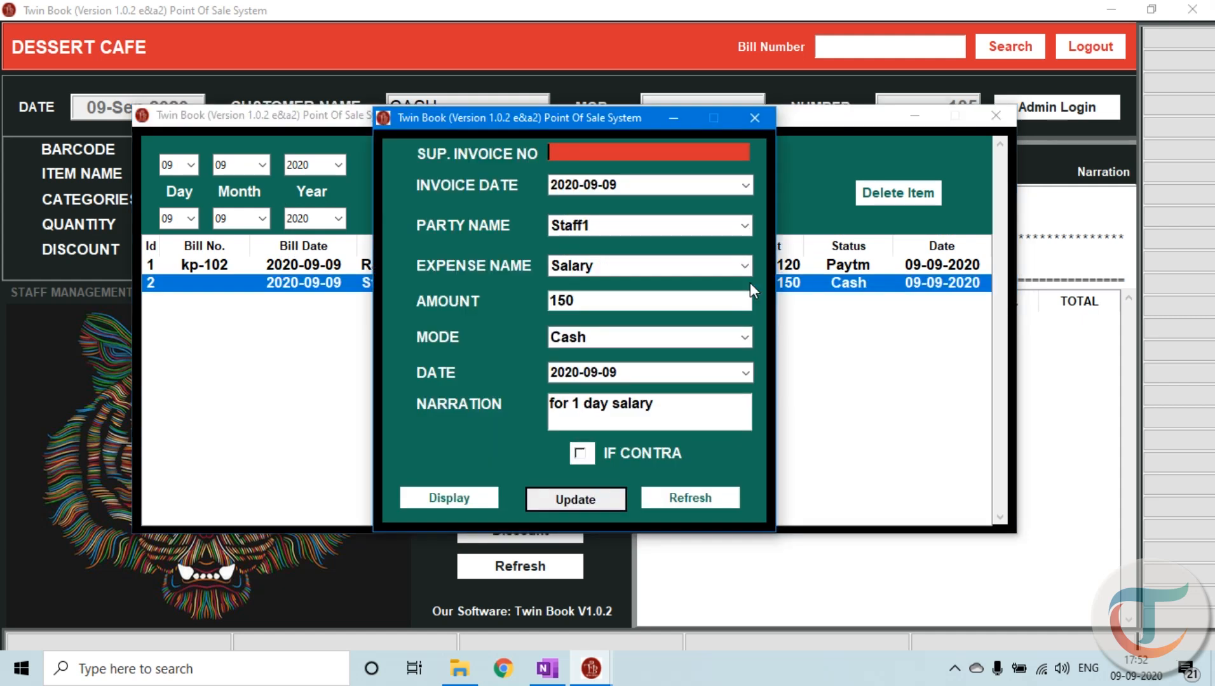
click(755, 118)
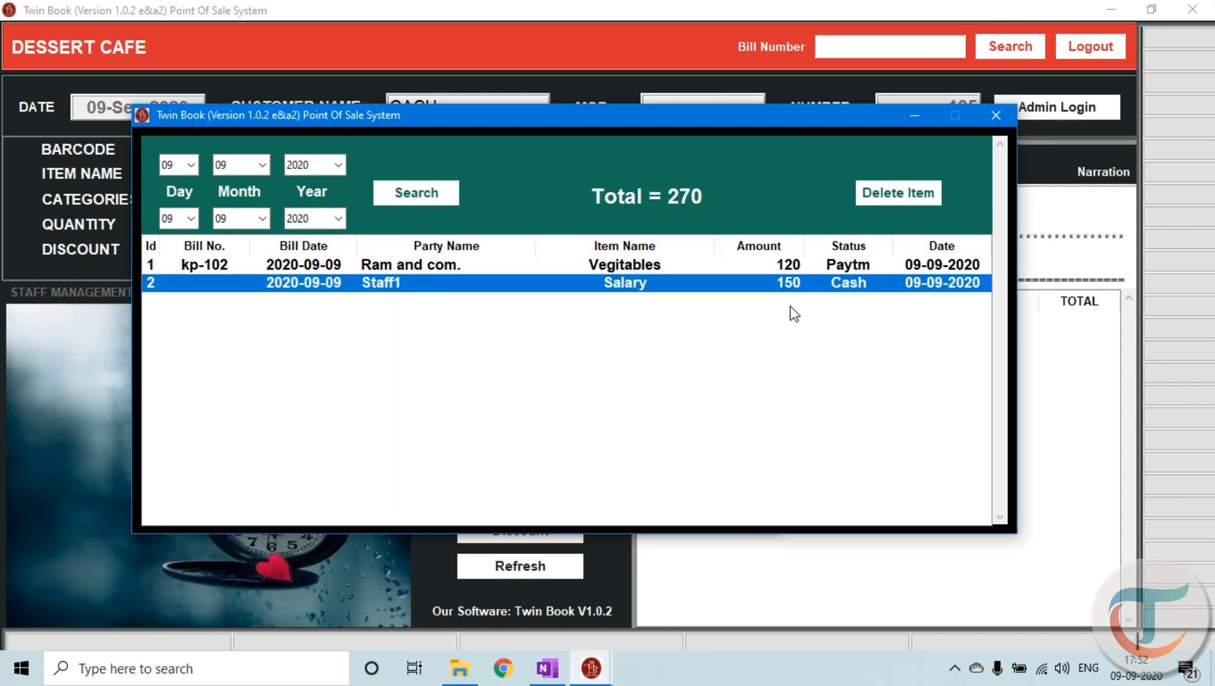
click(715, 265)
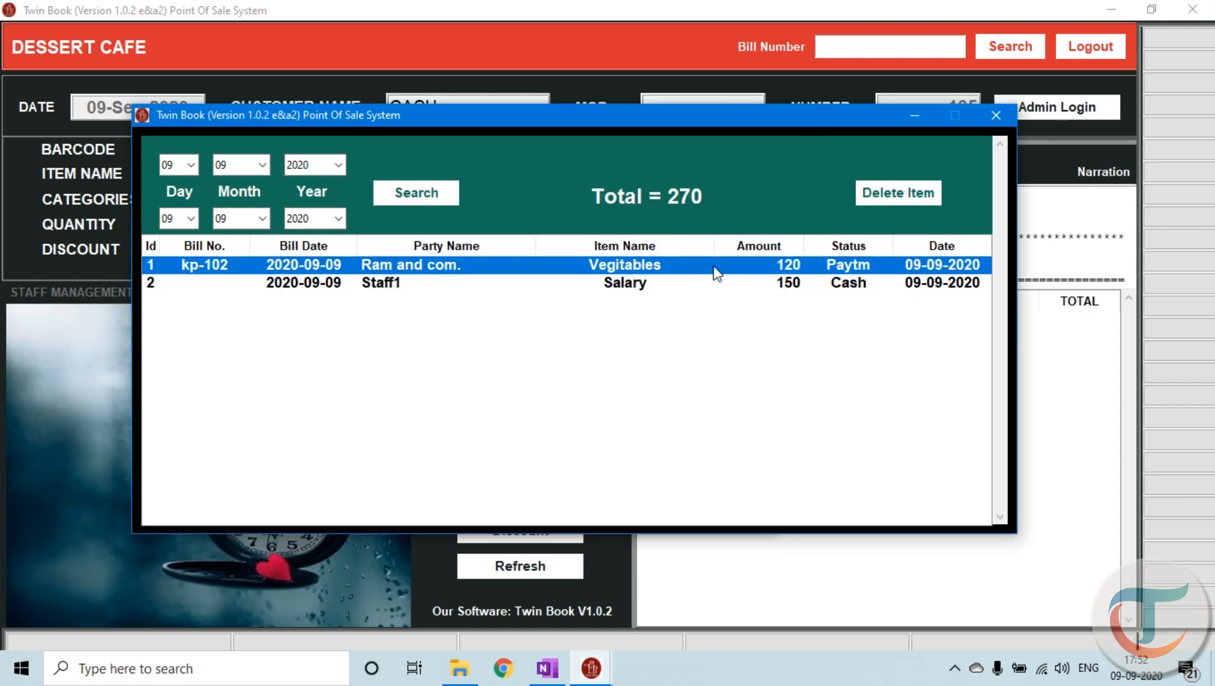
click(899, 192)
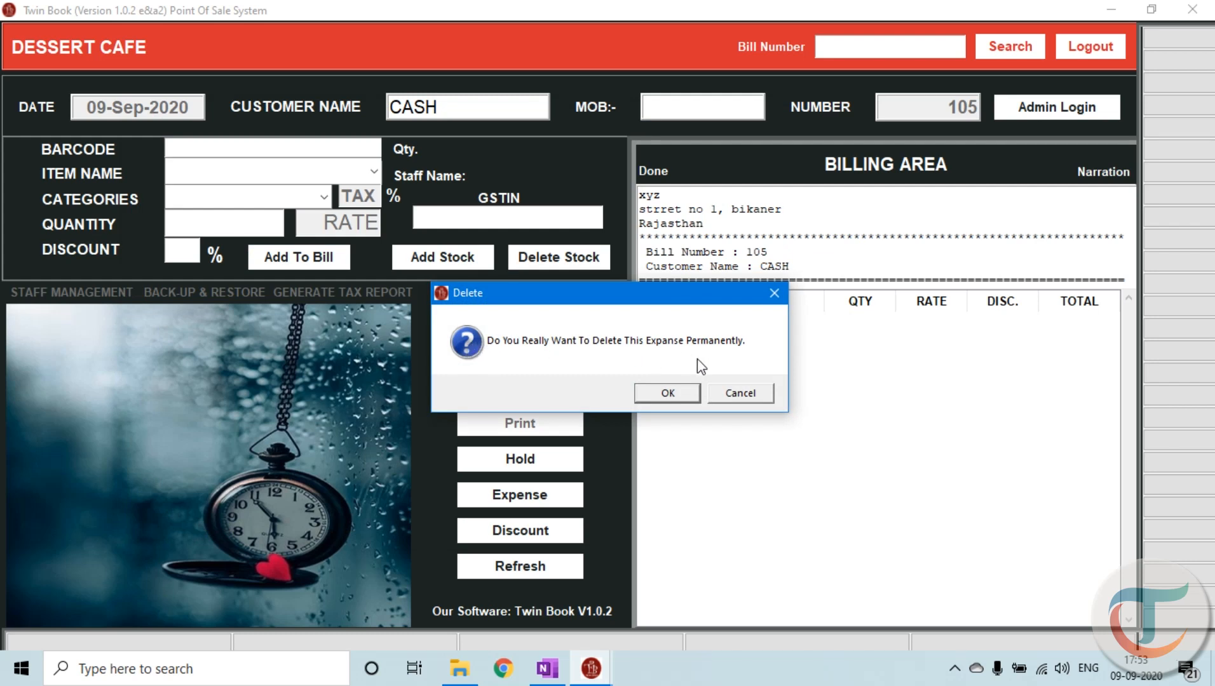
click(740, 394)
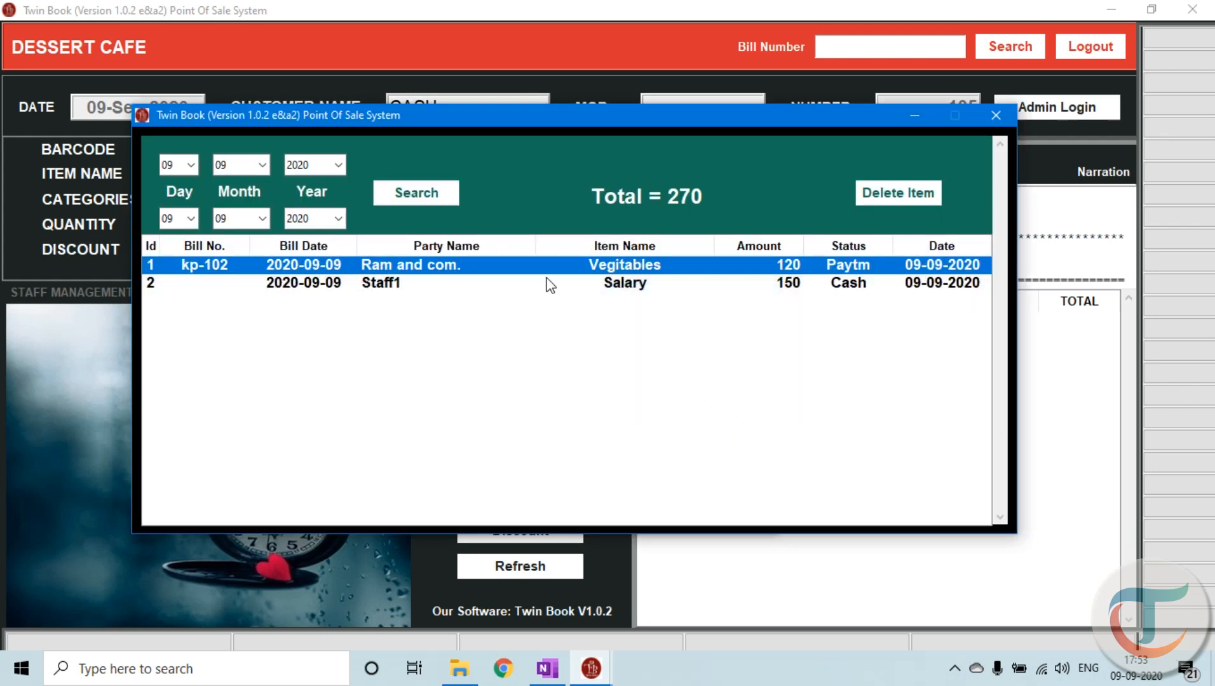
click(340, 165)
Step: Search expenses from 06-09-2019 with end day 07, dismissing the no-records message
click(323, 190)
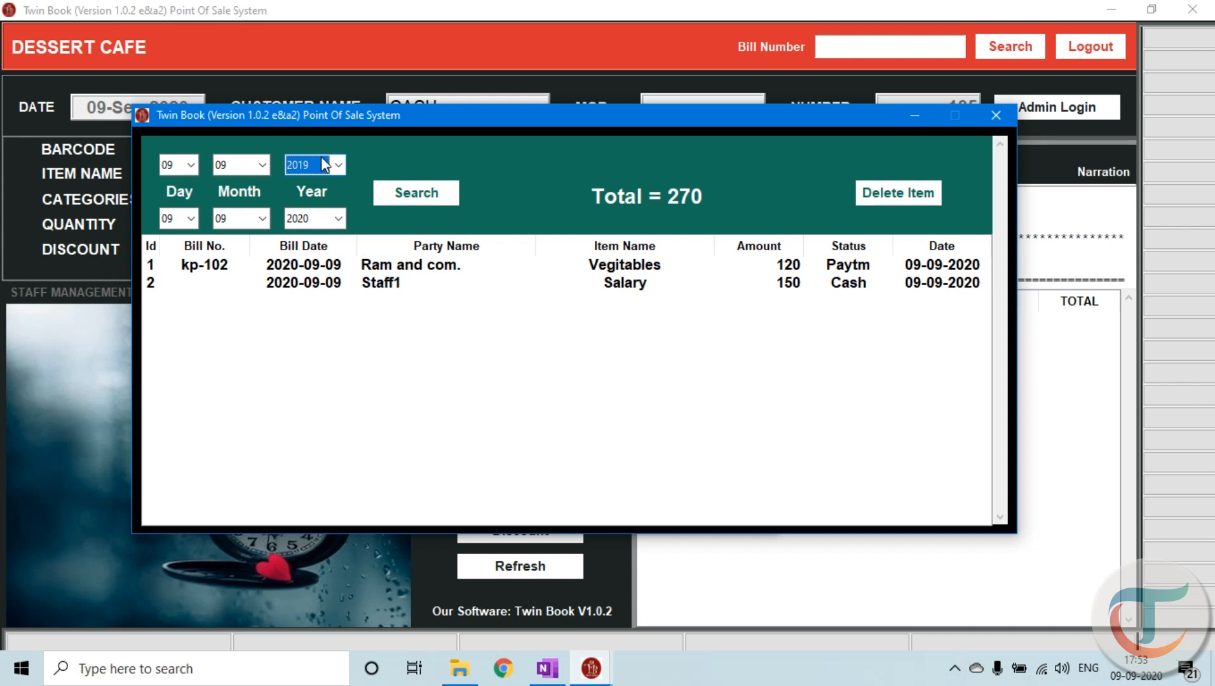
click(191, 218)
click(192, 235)
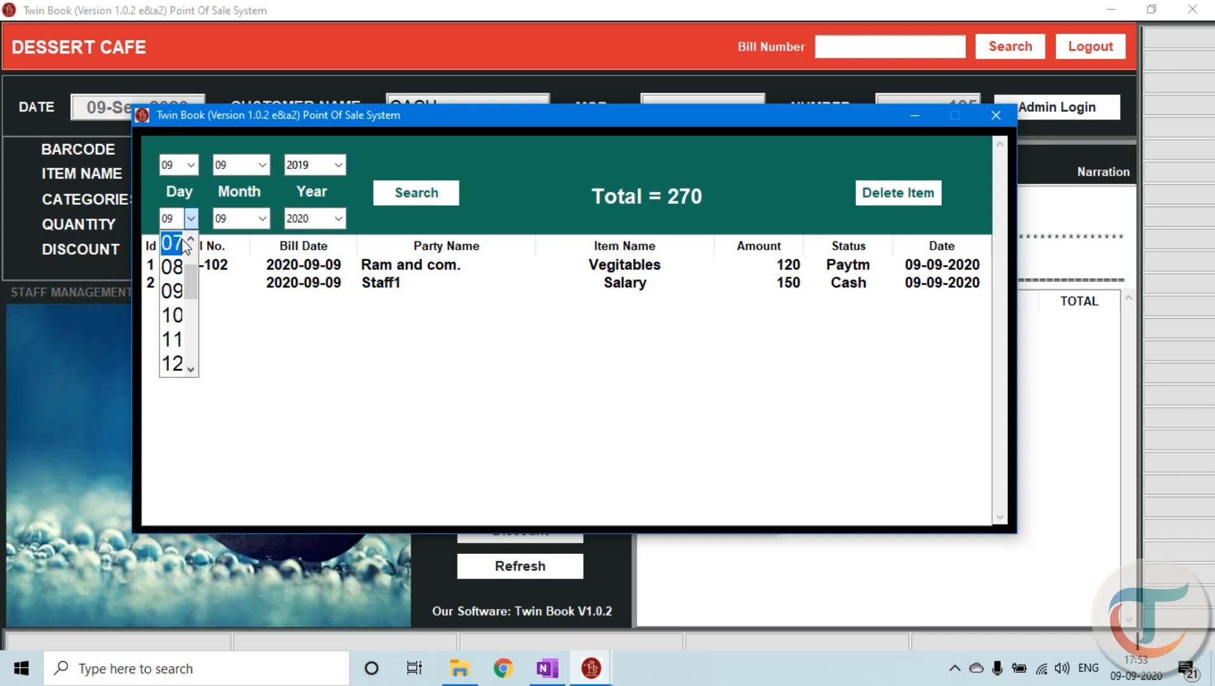
click(177, 240)
click(189, 169)
scroll(181, 242, up, 3)
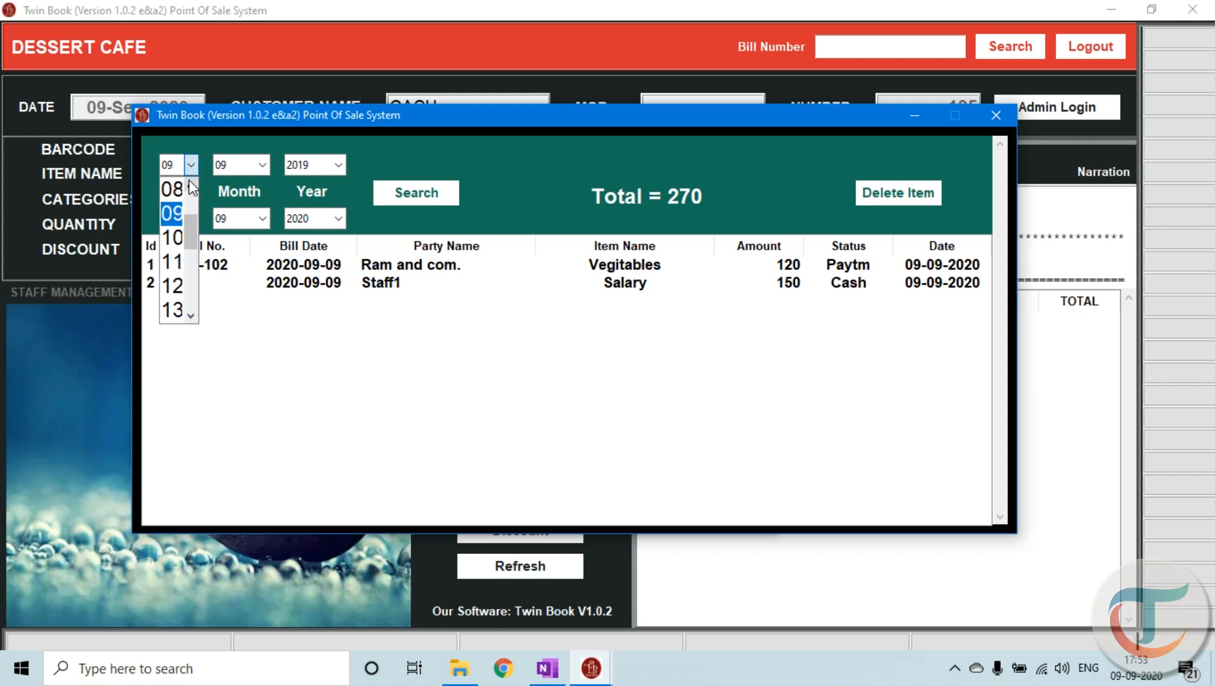
click(172, 189)
click(404, 190)
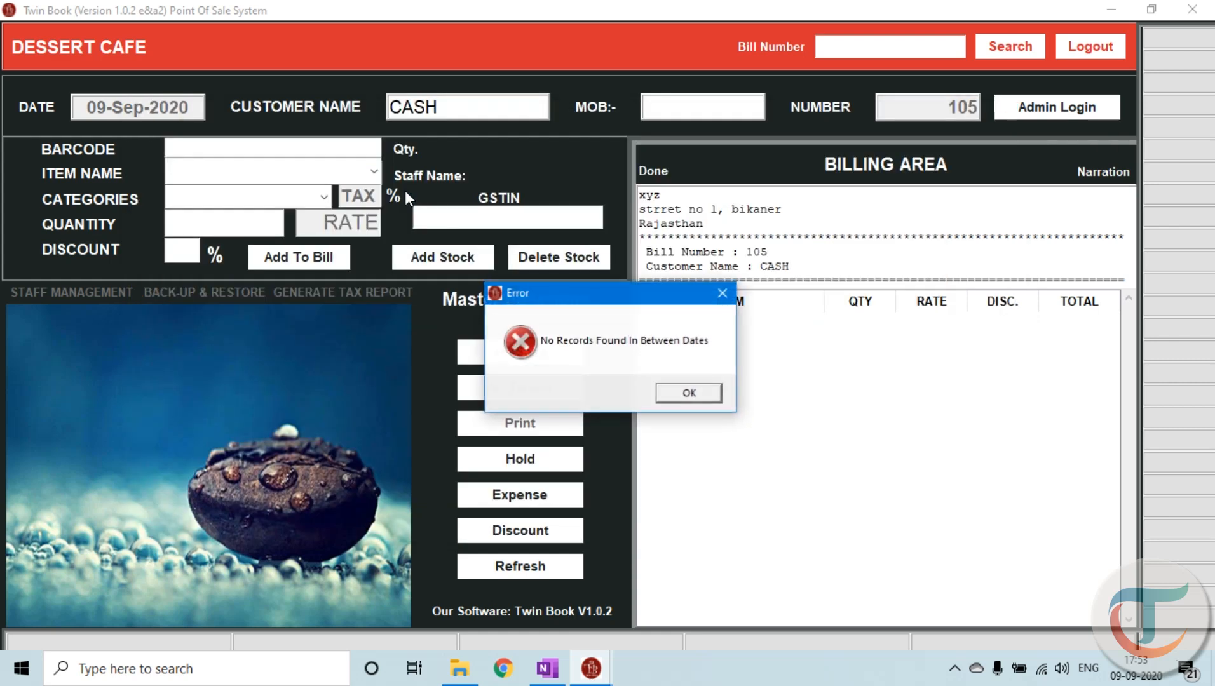
click(699, 392)
Step: Change the end day to 09 and search to list expenses totalling 270, then close the expense windows
click(190, 219)
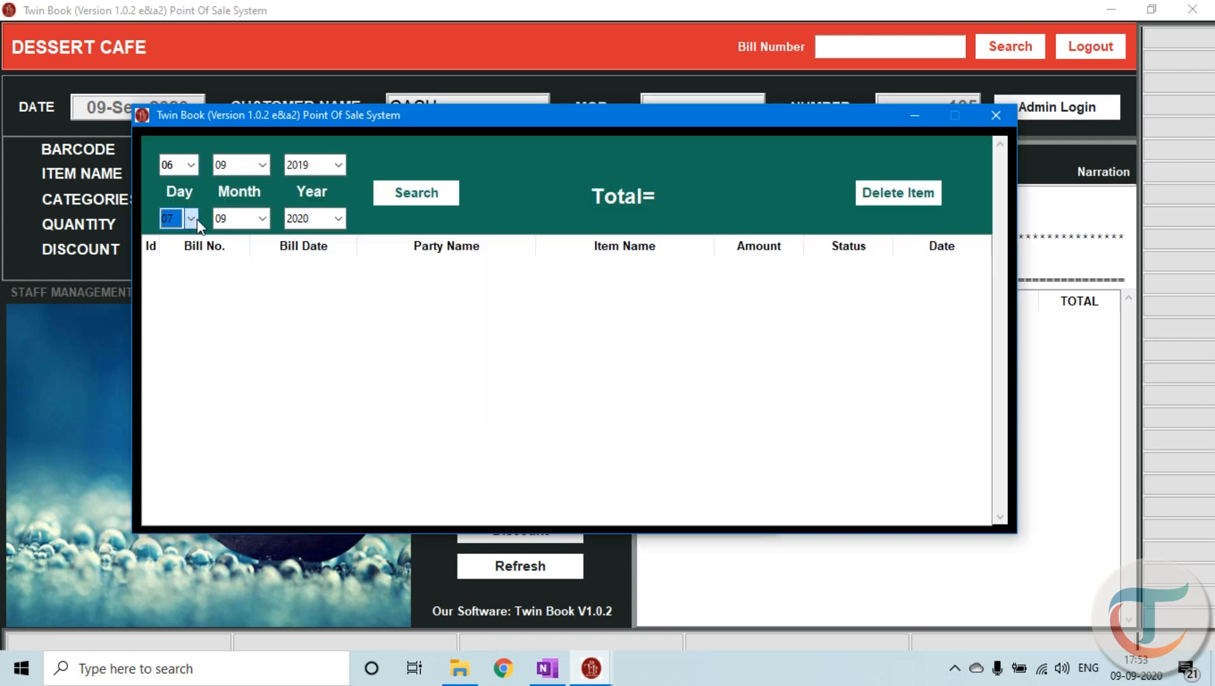
click(171, 290)
click(453, 196)
click(774, 284)
click(750, 264)
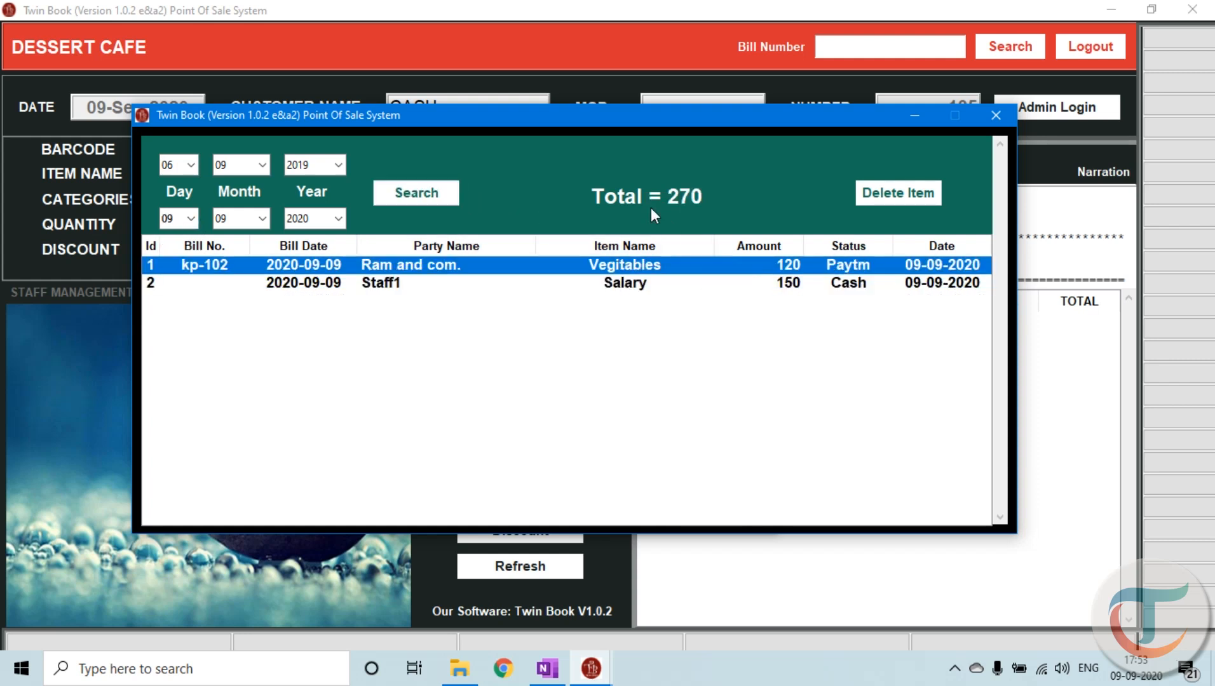
click(998, 115)
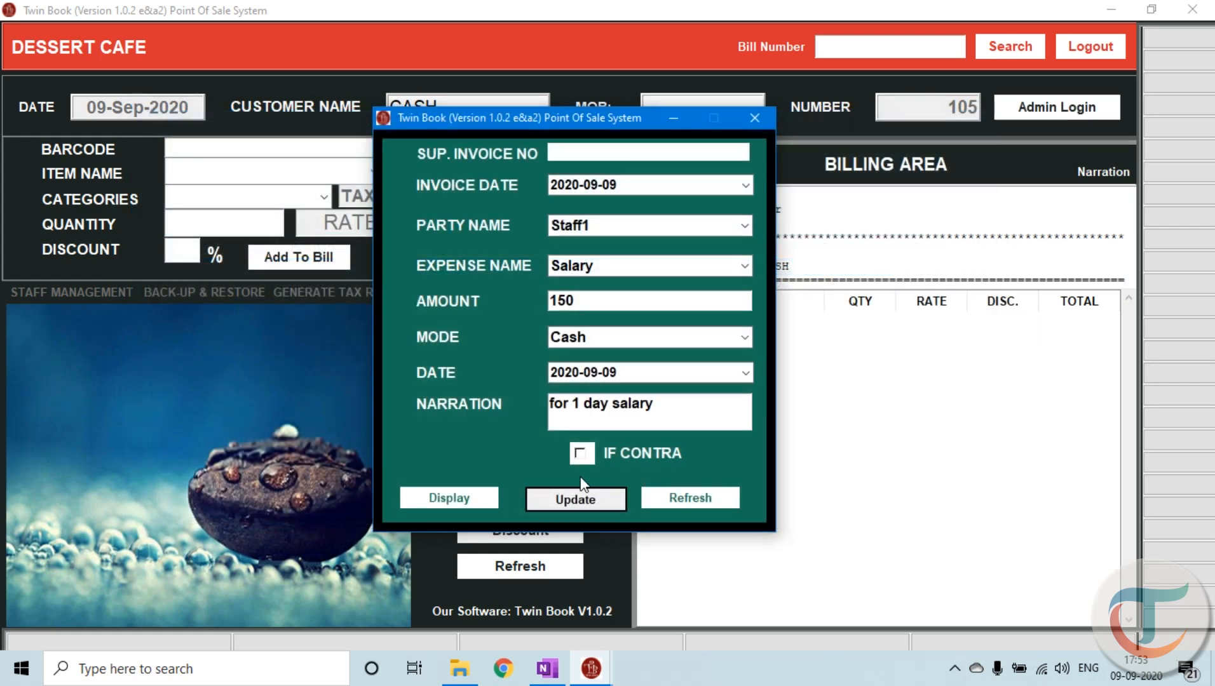
click(756, 123)
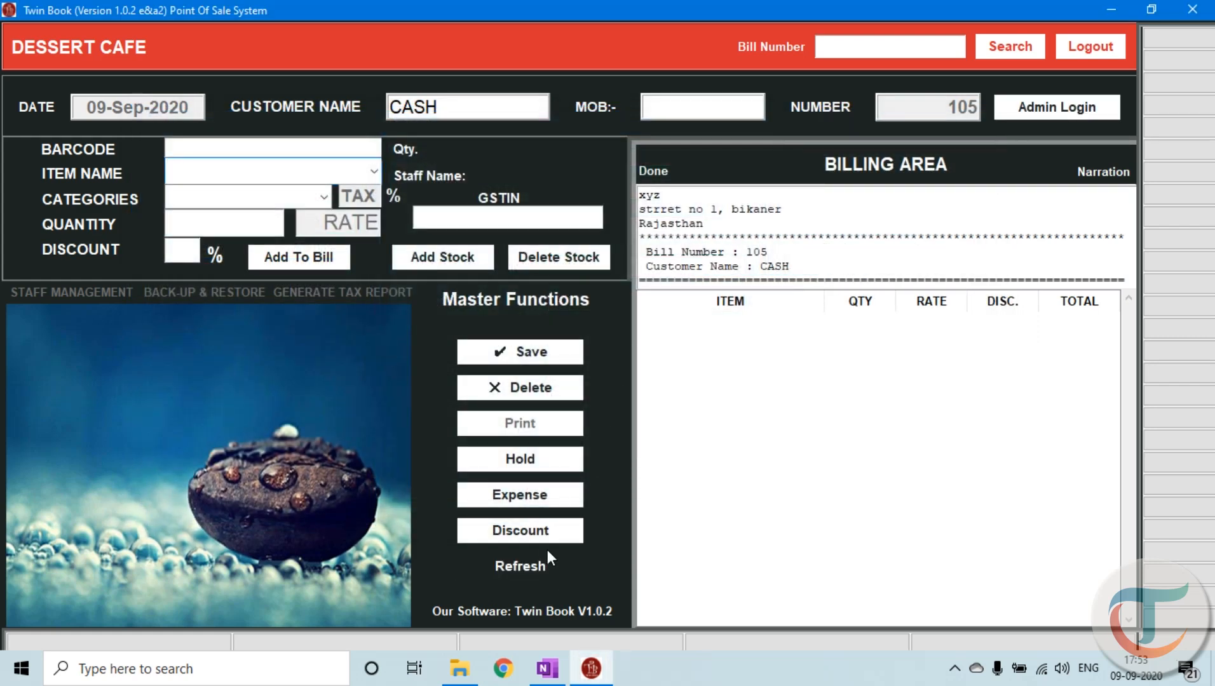
Step: Briefly open and close the expense form, then sign in as admin with the user name and password
click(521, 496)
click(756, 119)
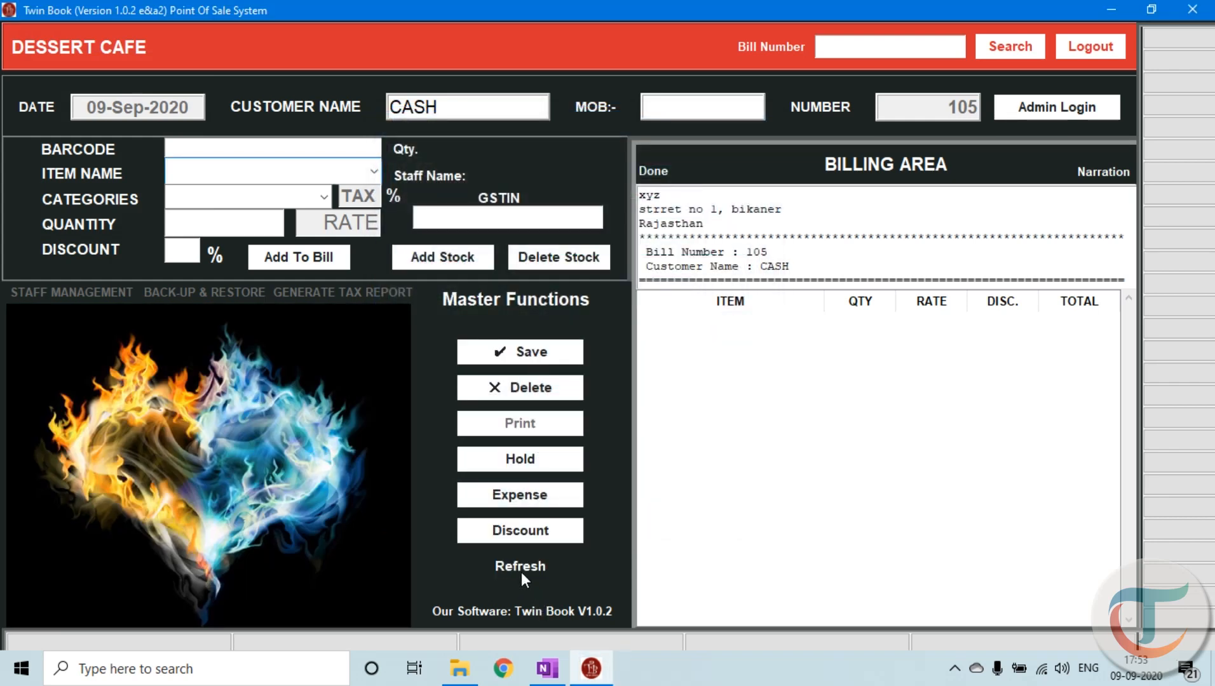
click(1084, 113)
key(Tab)
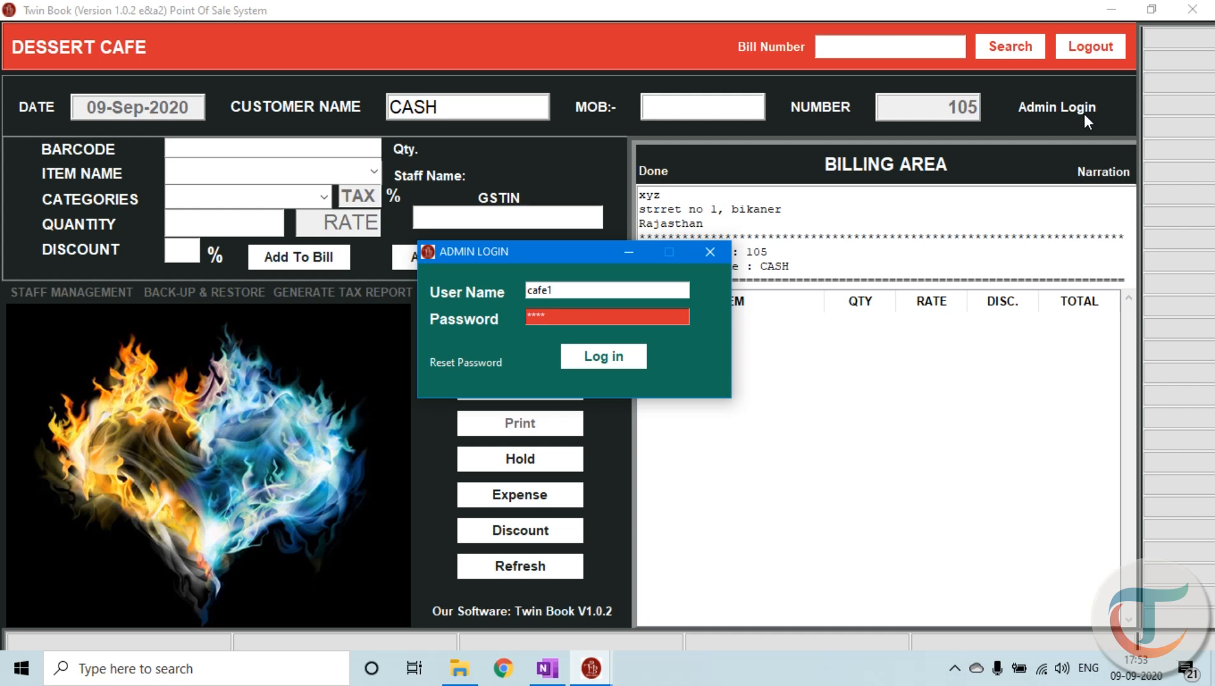
key(Return)
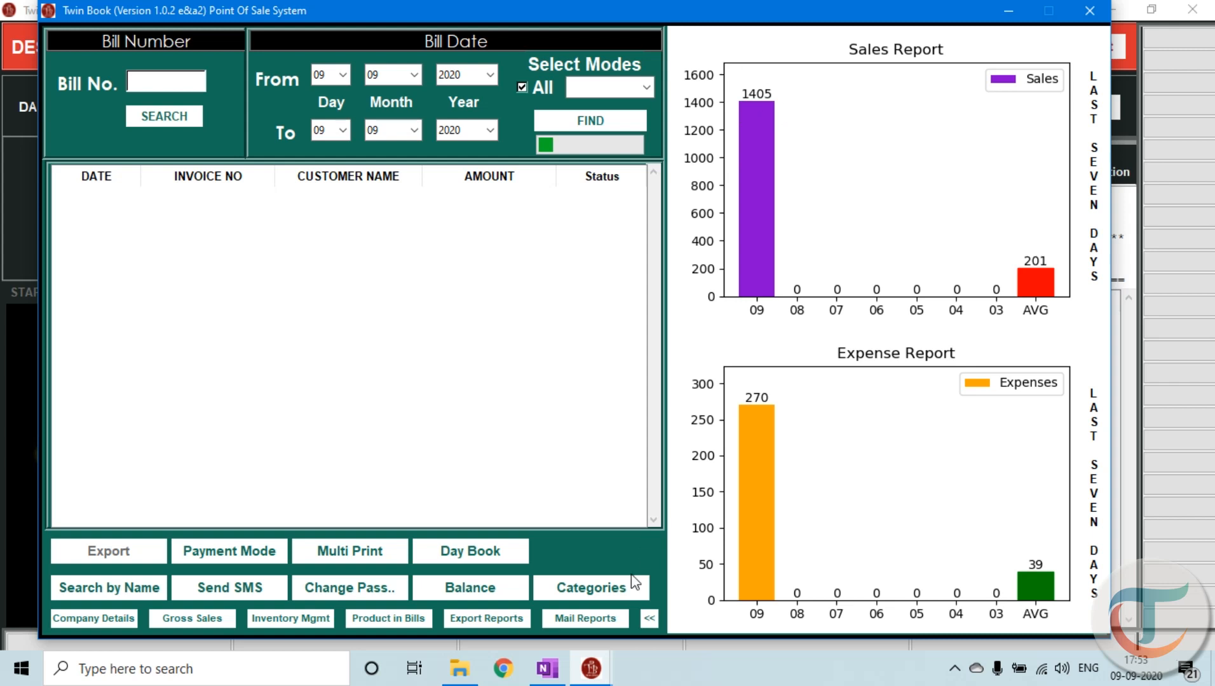
Step: Hide and reshow the sales and expense charts, then search by bill number to find the 150 cash bill
click(649, 618)
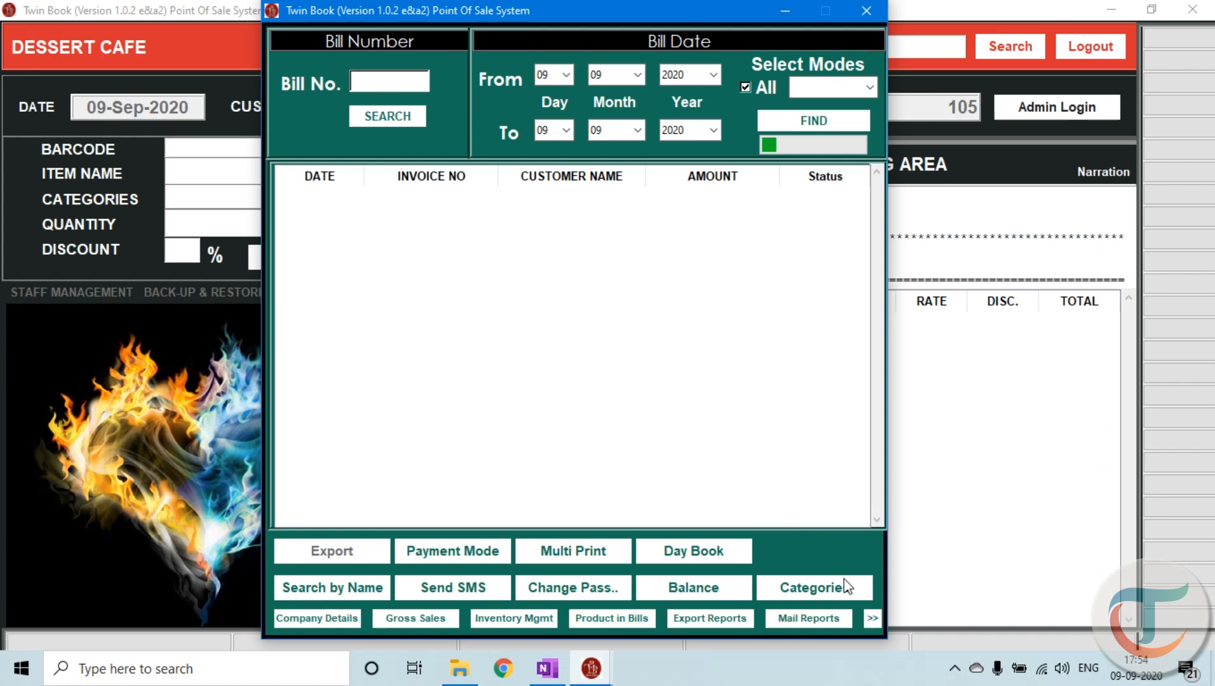
click(872, 617)
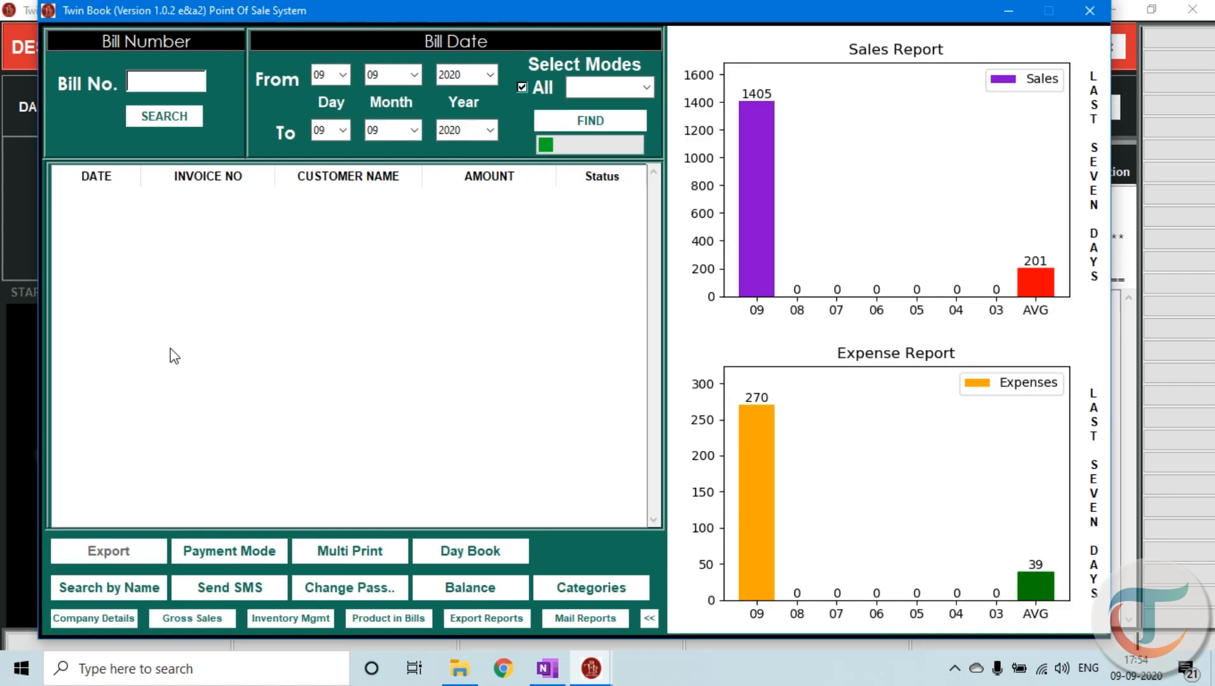
click(186, 81)
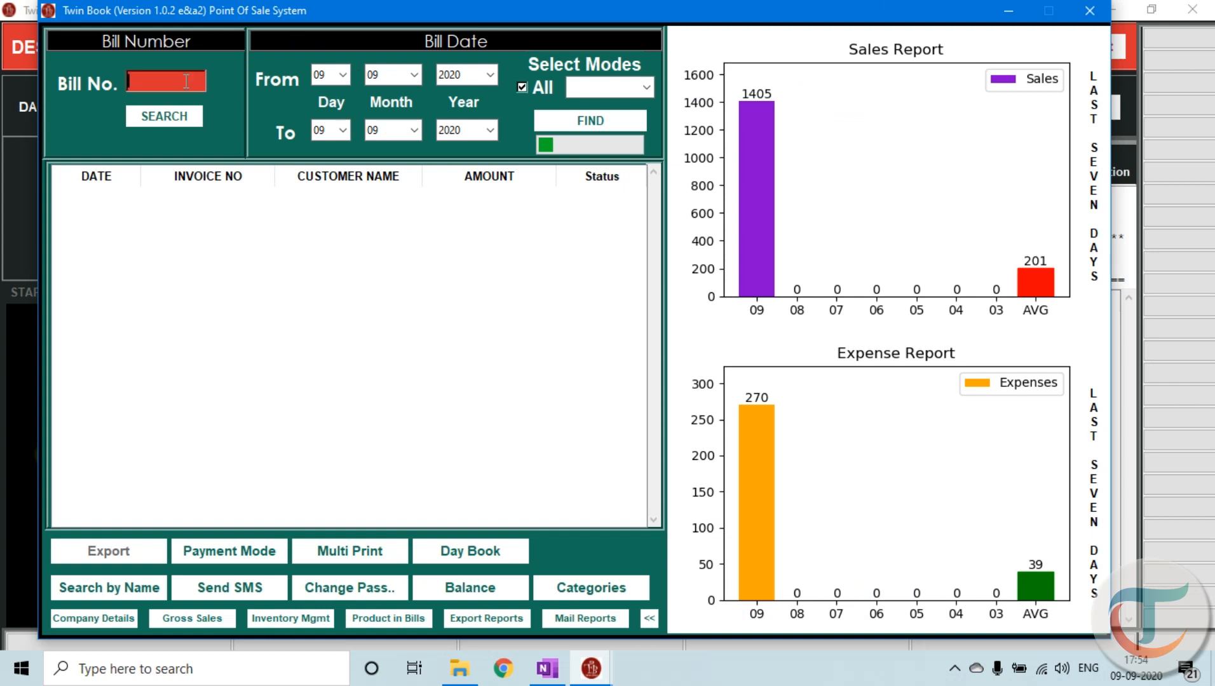
key(Return)
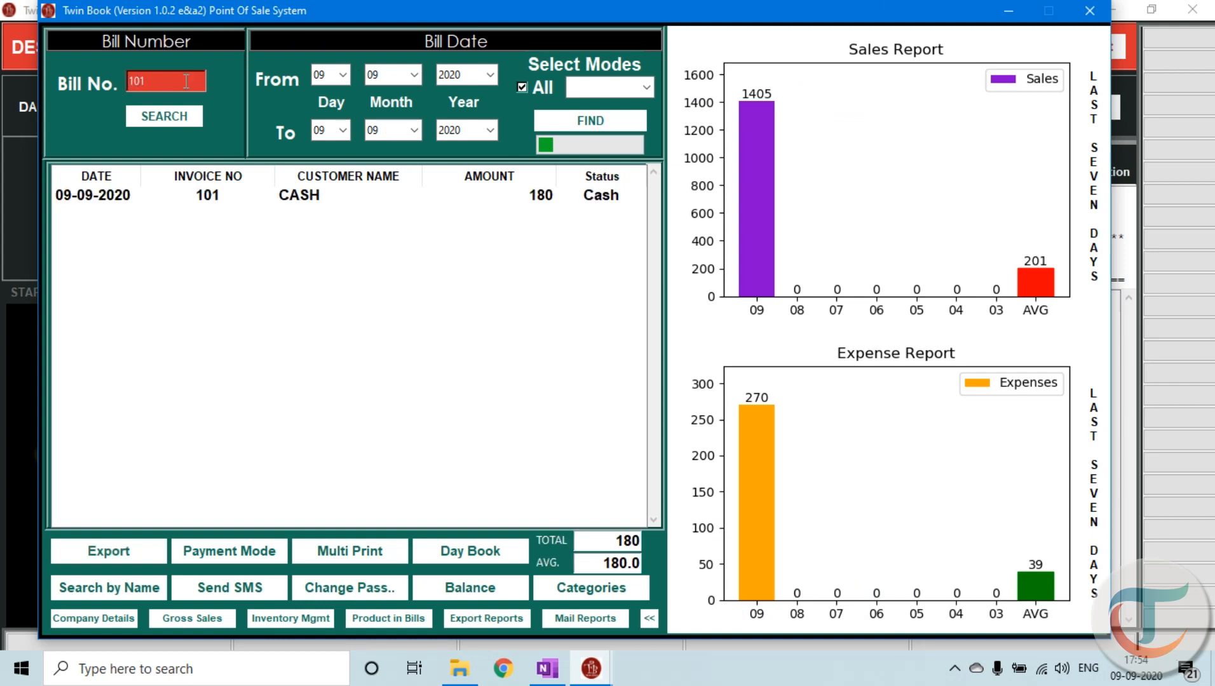
key(Return)
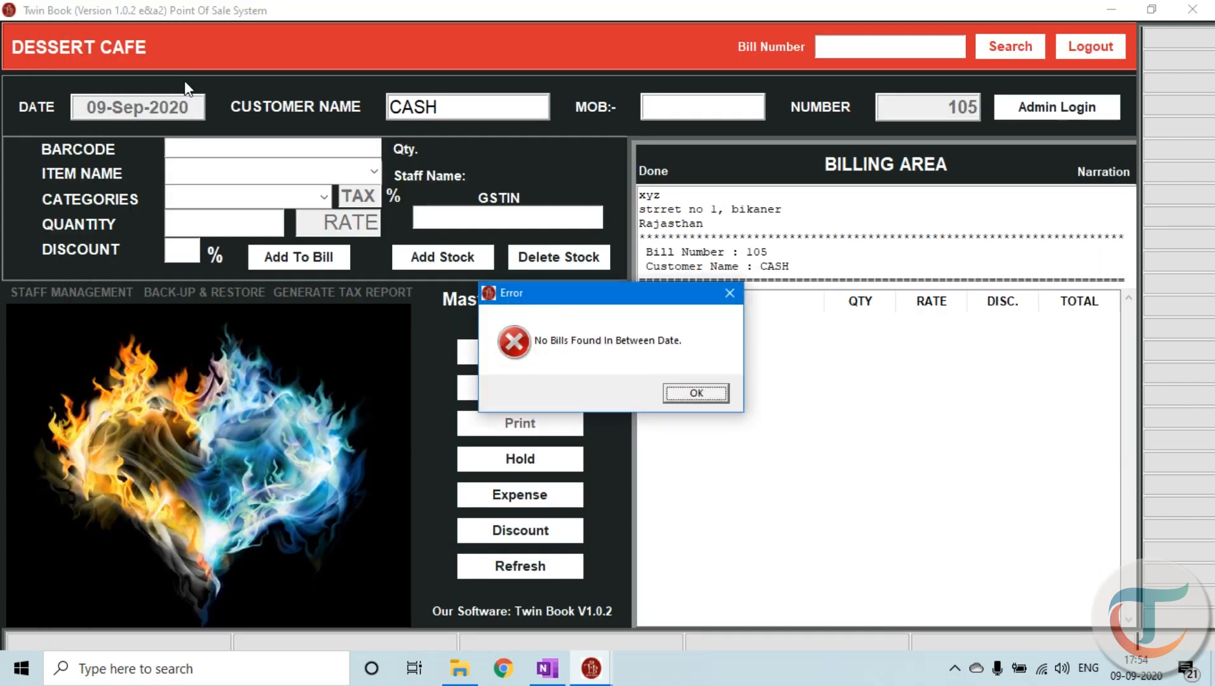
key(Return)
key(Return)
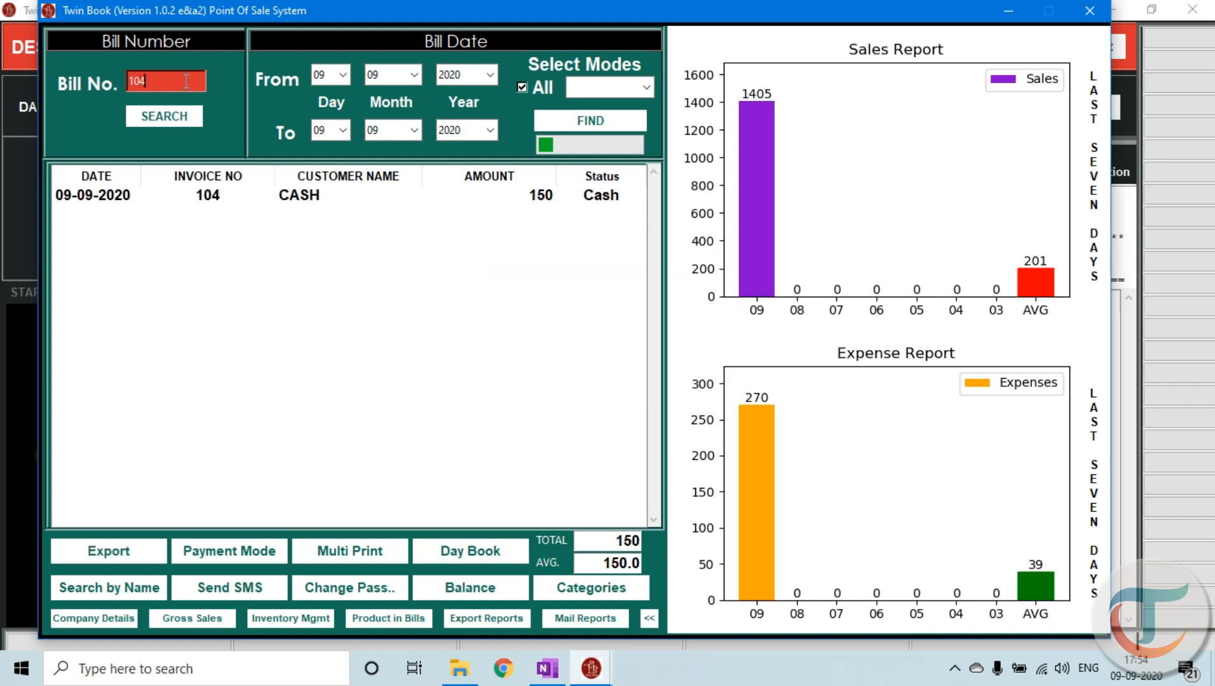
click(310, 202)
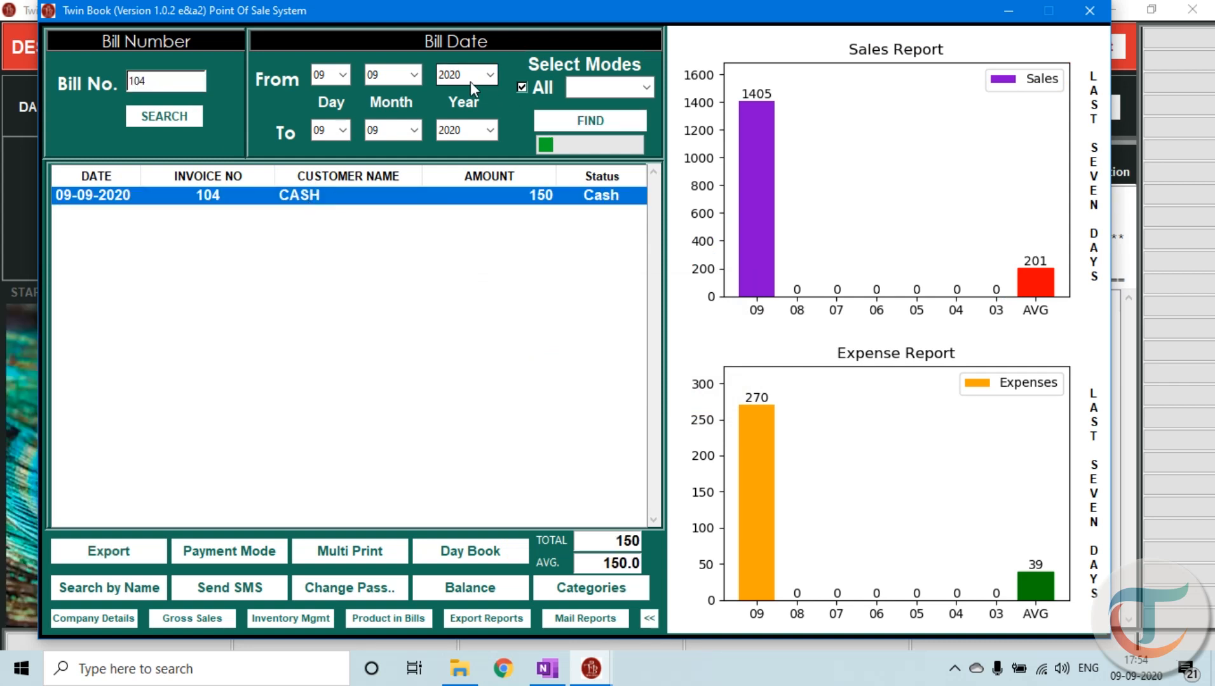
Step: Keep the start day at 09 and find all bills in the date range
click(343, 75)
click(324, 101)
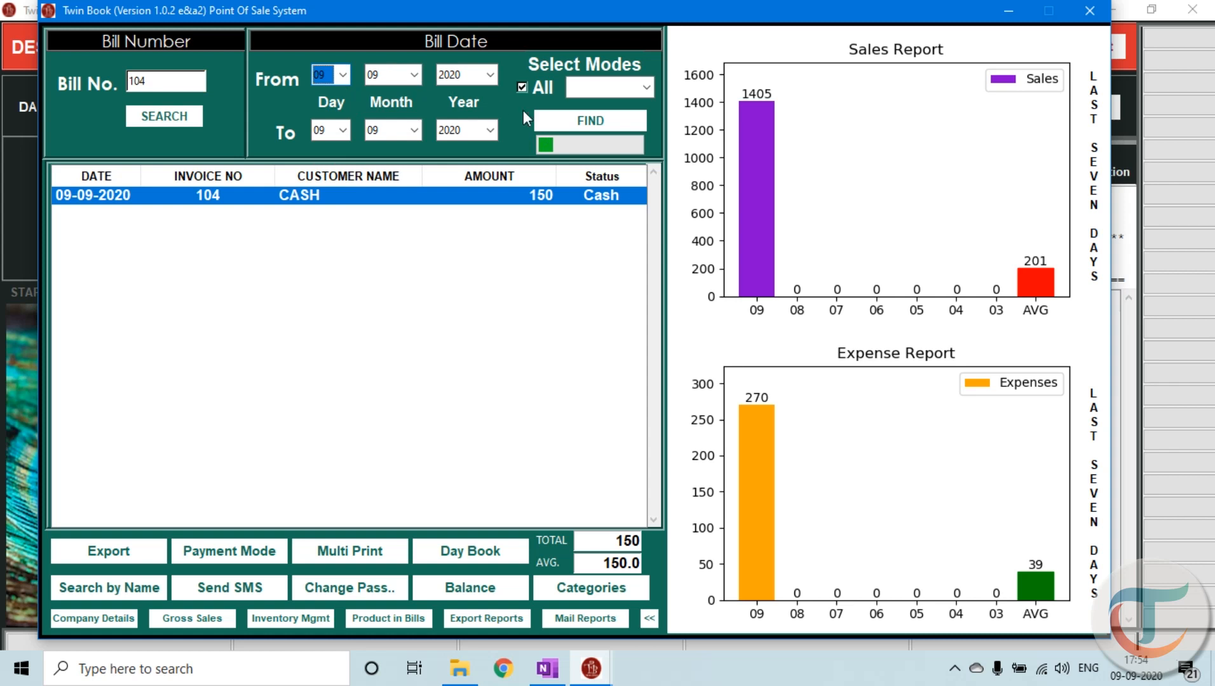
click(554, 119)
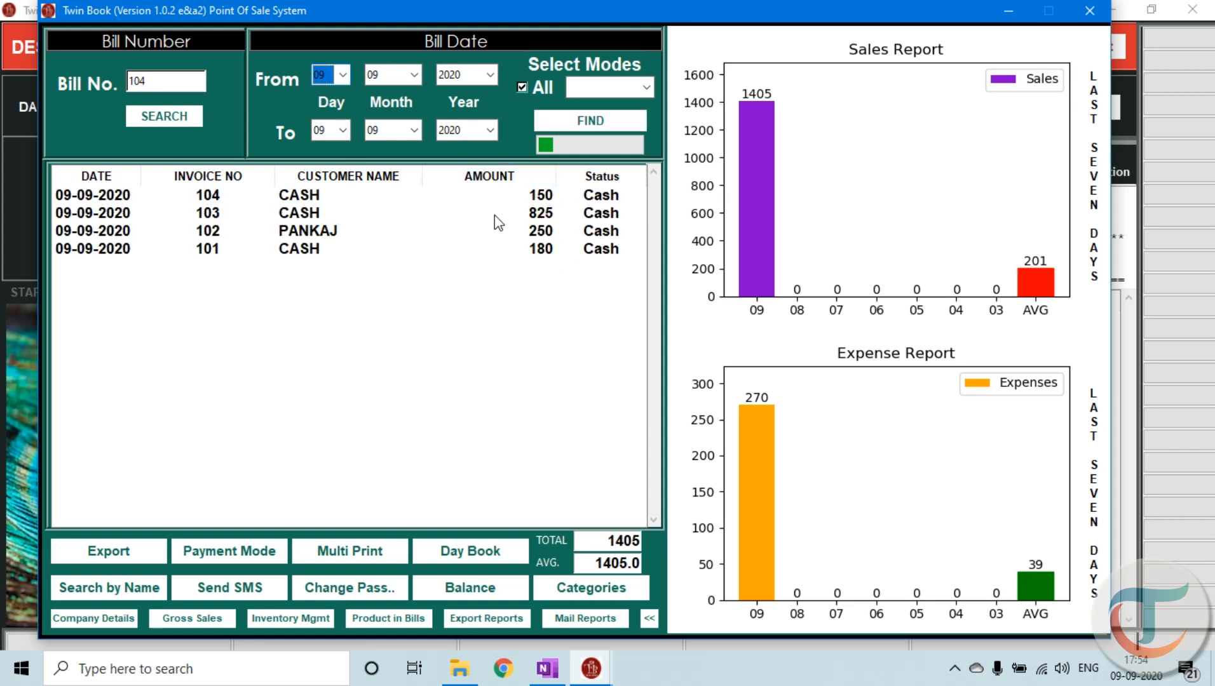
Step: Filter to Paytm only (no bills found), then restore All modes and list bills 101–104 totalling 1405
click(522, 87)
click(646, 87)
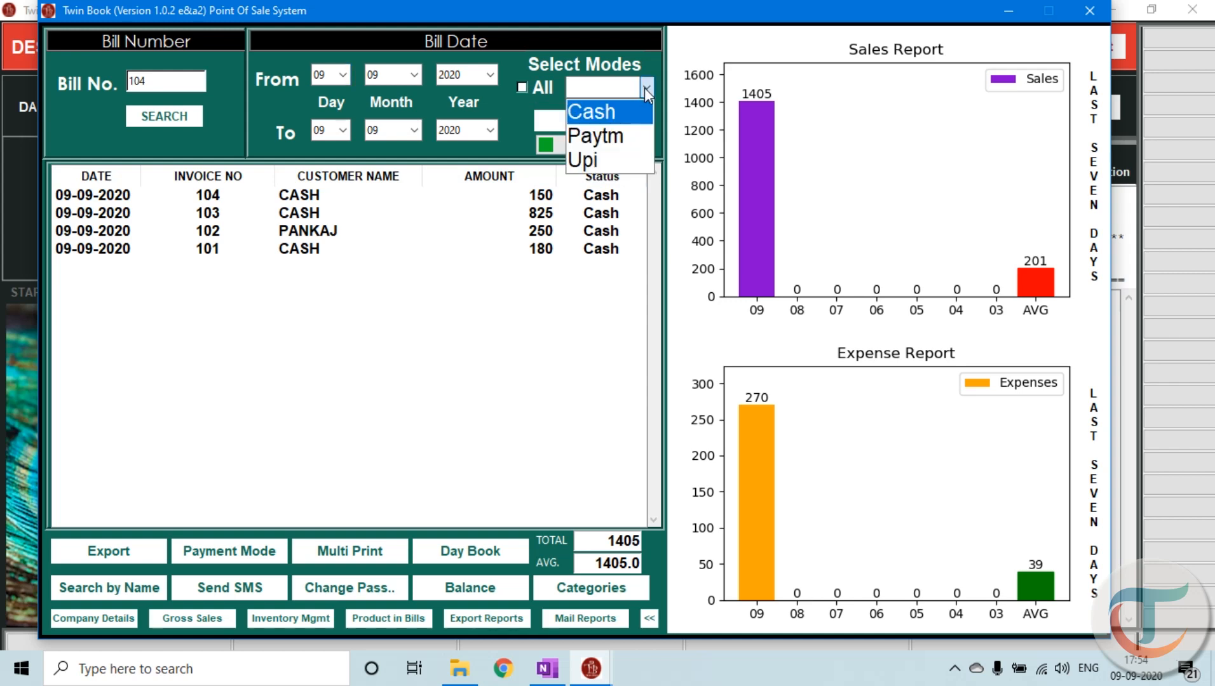
click(629, 147)
click(594, 123)
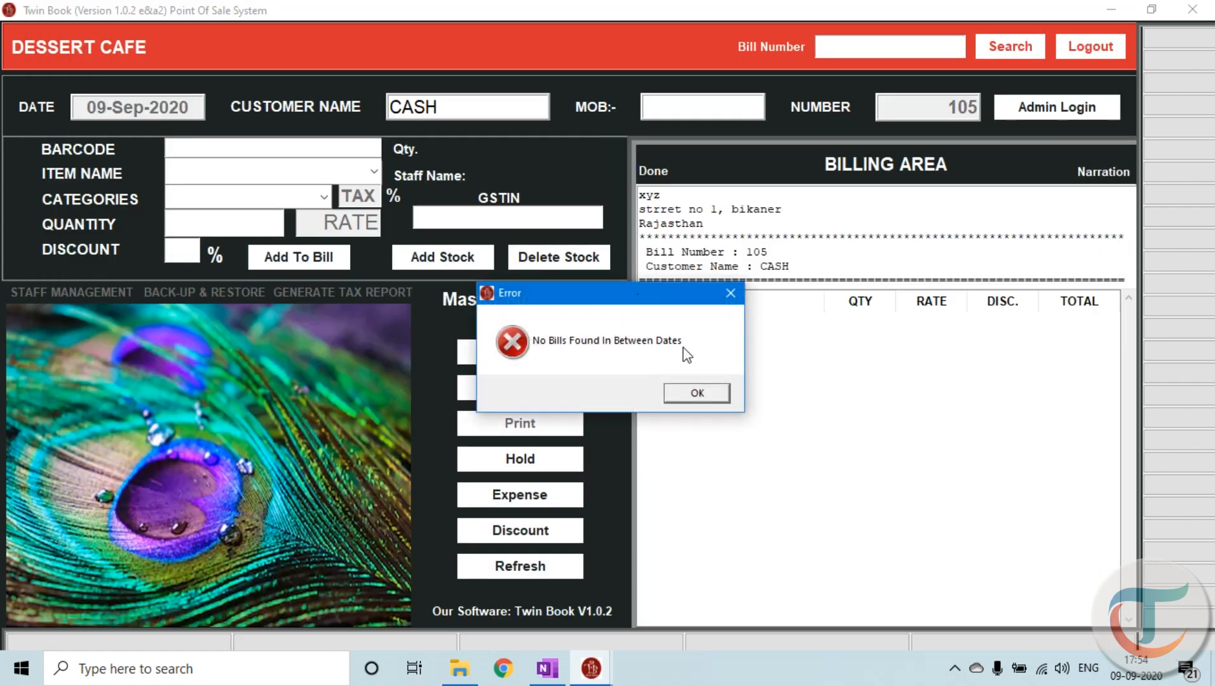
click(697, 393)
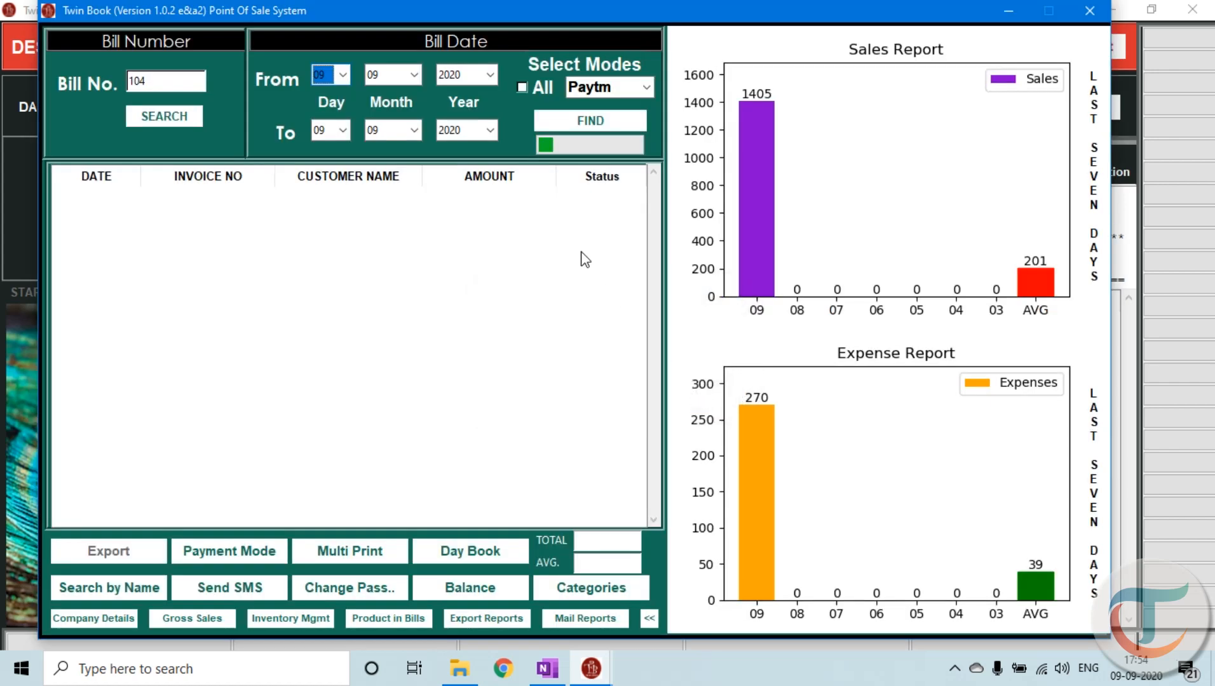
click(521, 88)
click(563, 124)
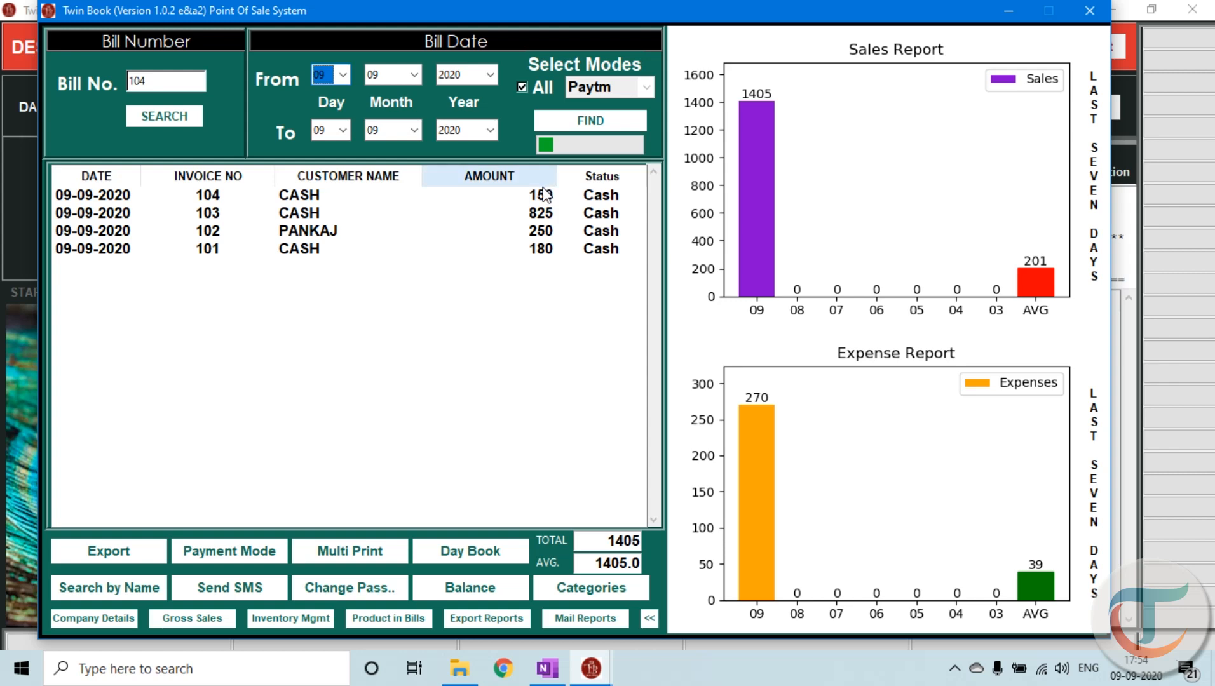
Step: Load bill 101 (180) and save it with Paytm as the payment mode
click(543, 253)
double_click(545, 254)
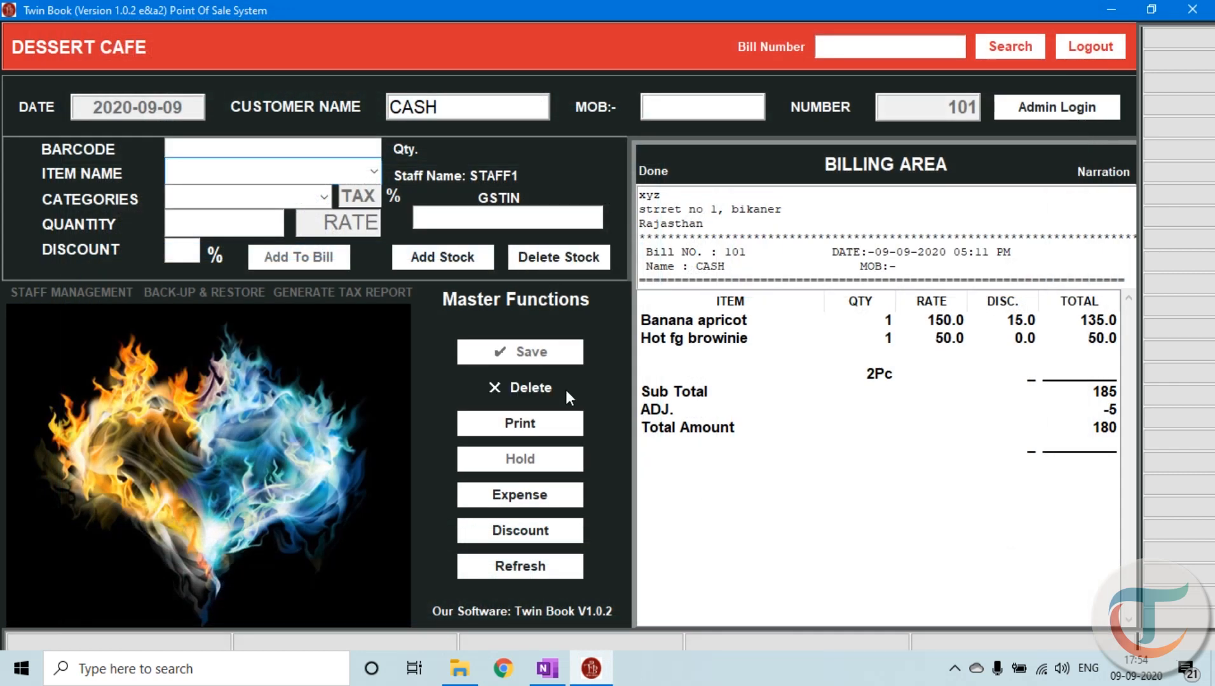
click(528, 353)
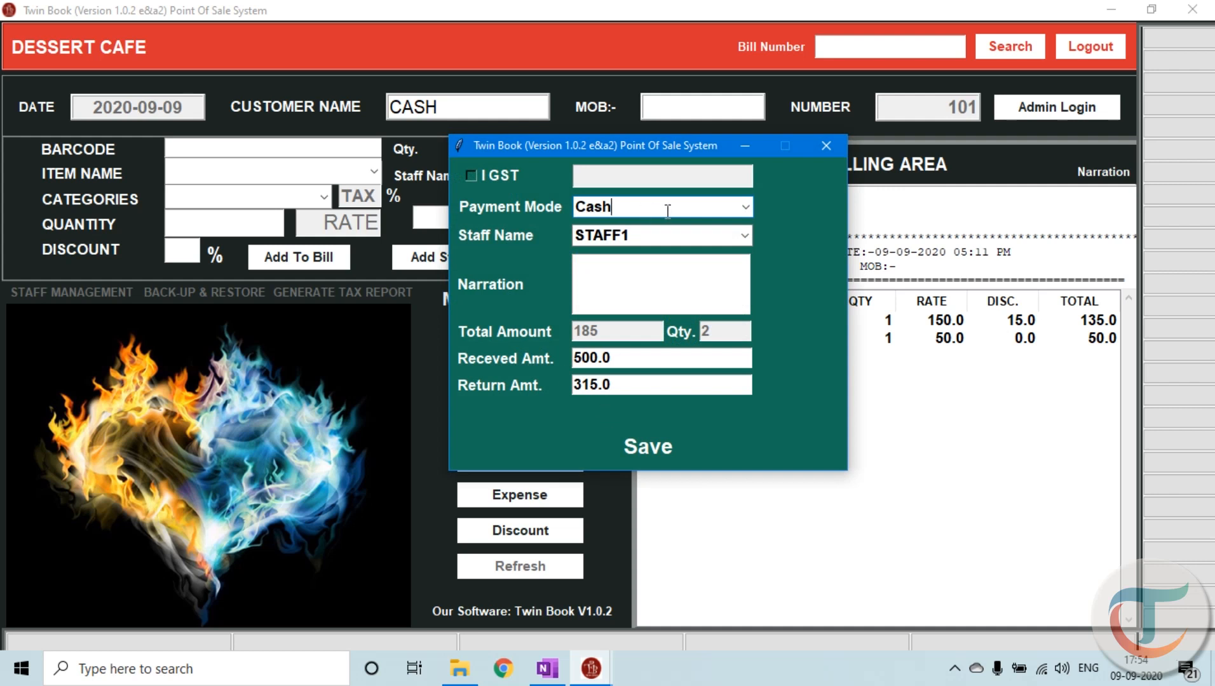
click(752, 208)
key(Down)
key(Return)
key(Return)
click(653, 445)
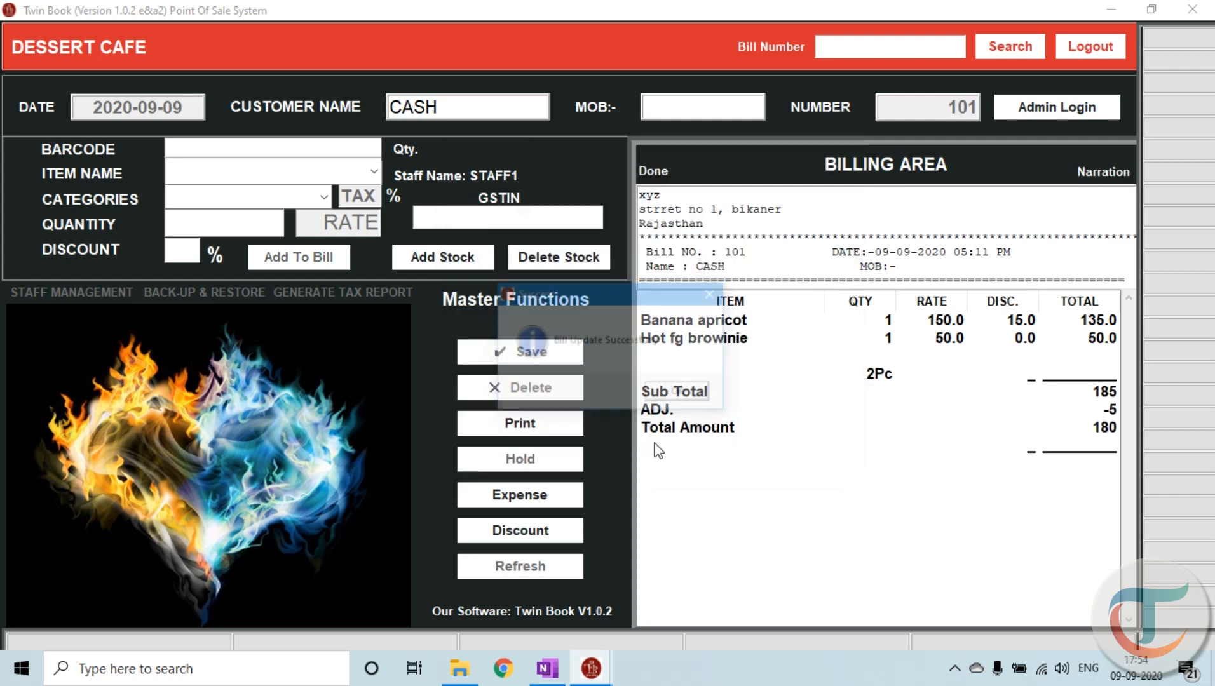
key(Return)
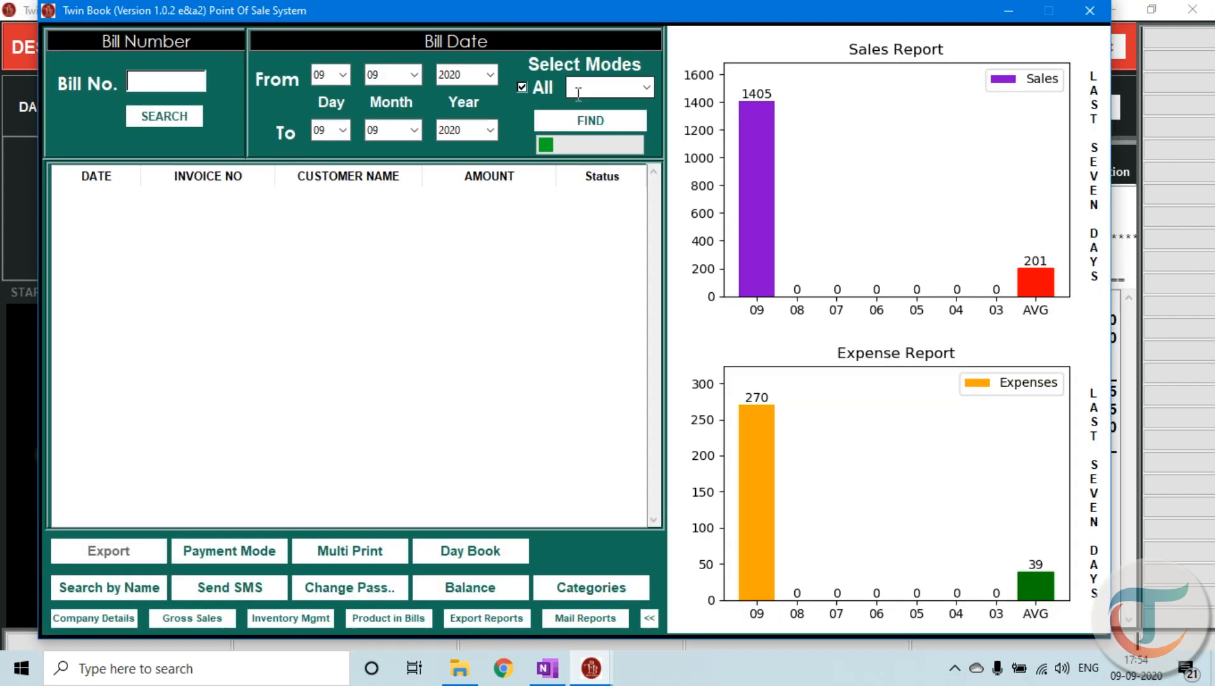
Step: Rerun the bill search and check bill 101 and invoice 103 in the refreshed list
click(574, 121)
click(585, 253)
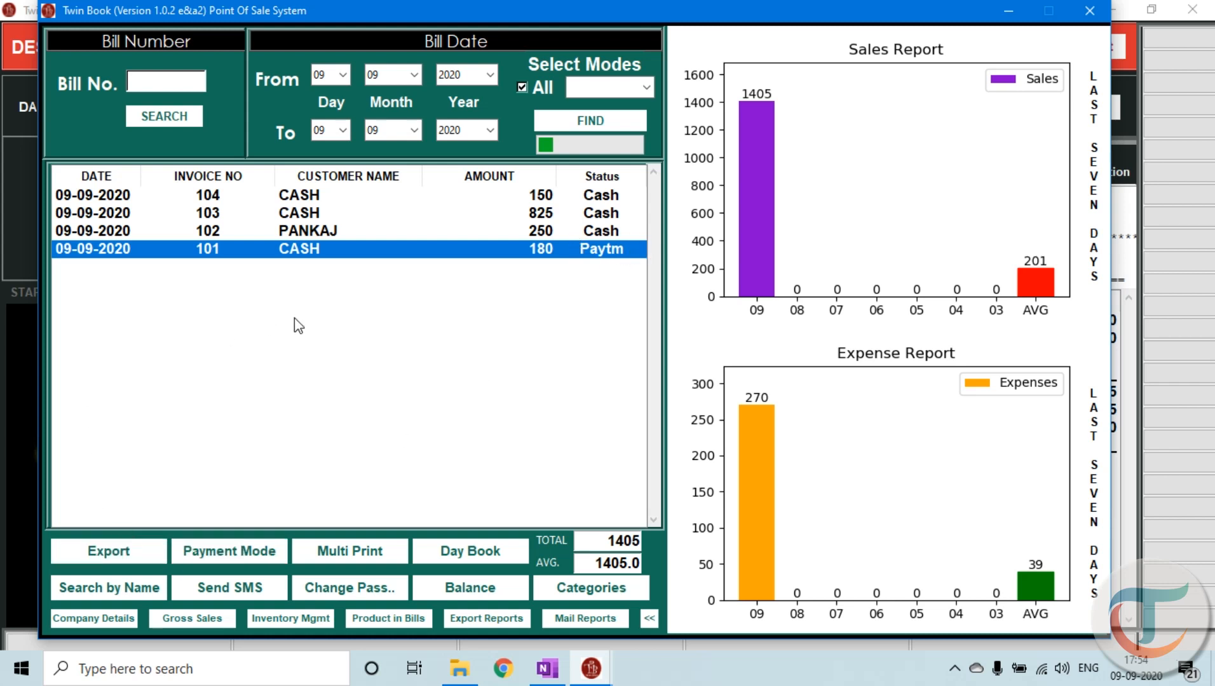
click(282, 216)
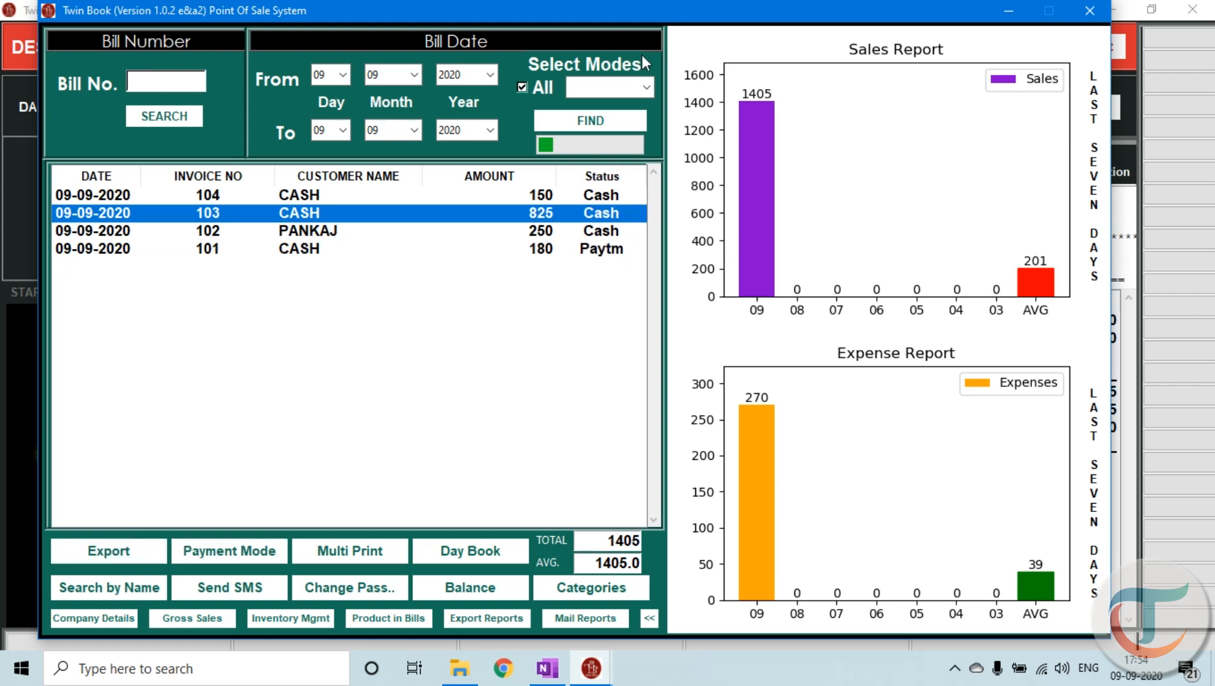
Step: Export the bill list as Bill Details 175506.xlsx, then close the report and minimize the billing window
click(115, 552)
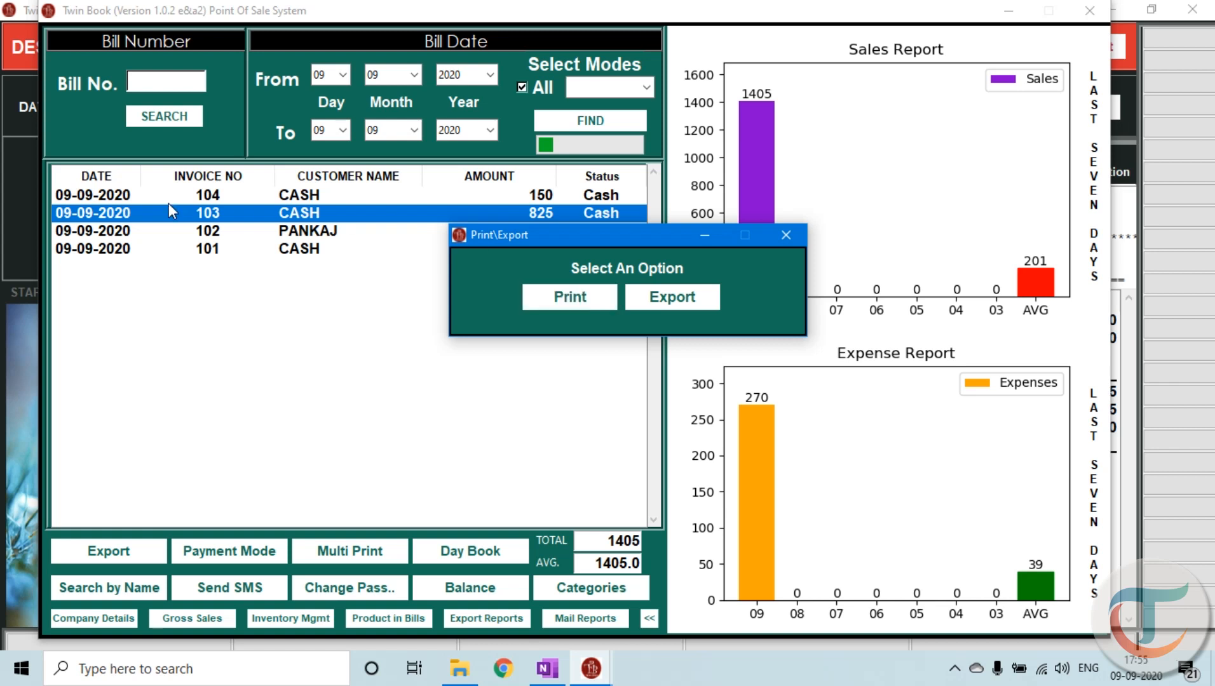
click(674, 296)
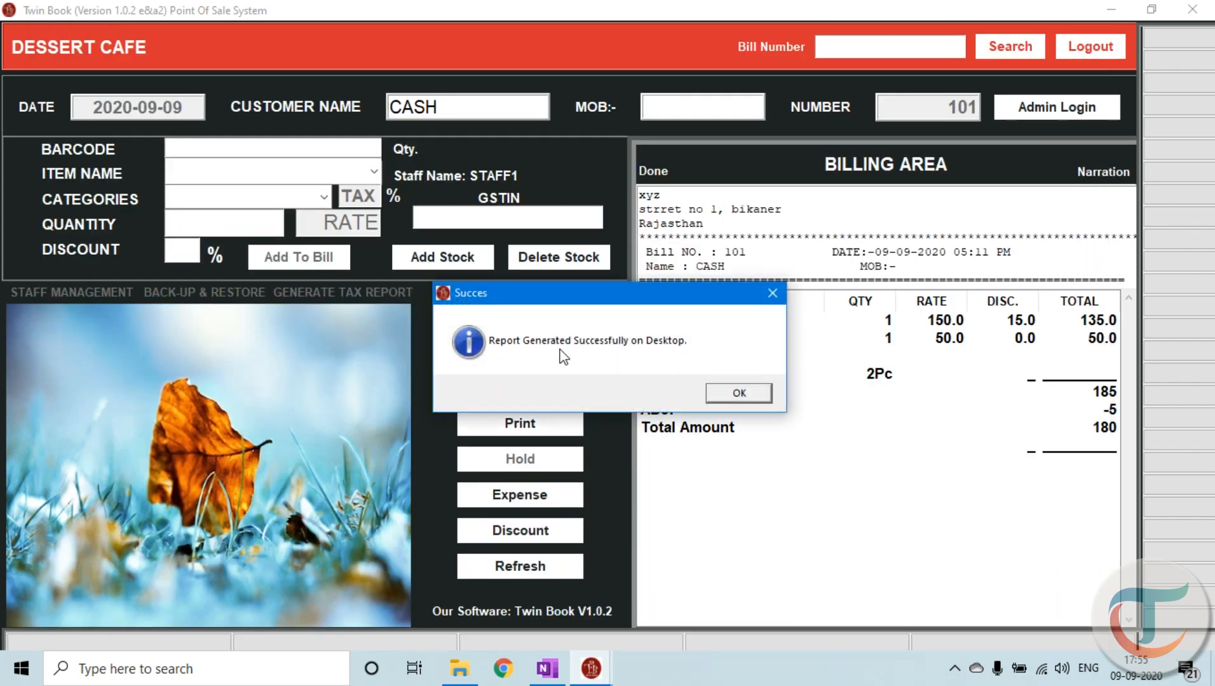
click(735, 395)
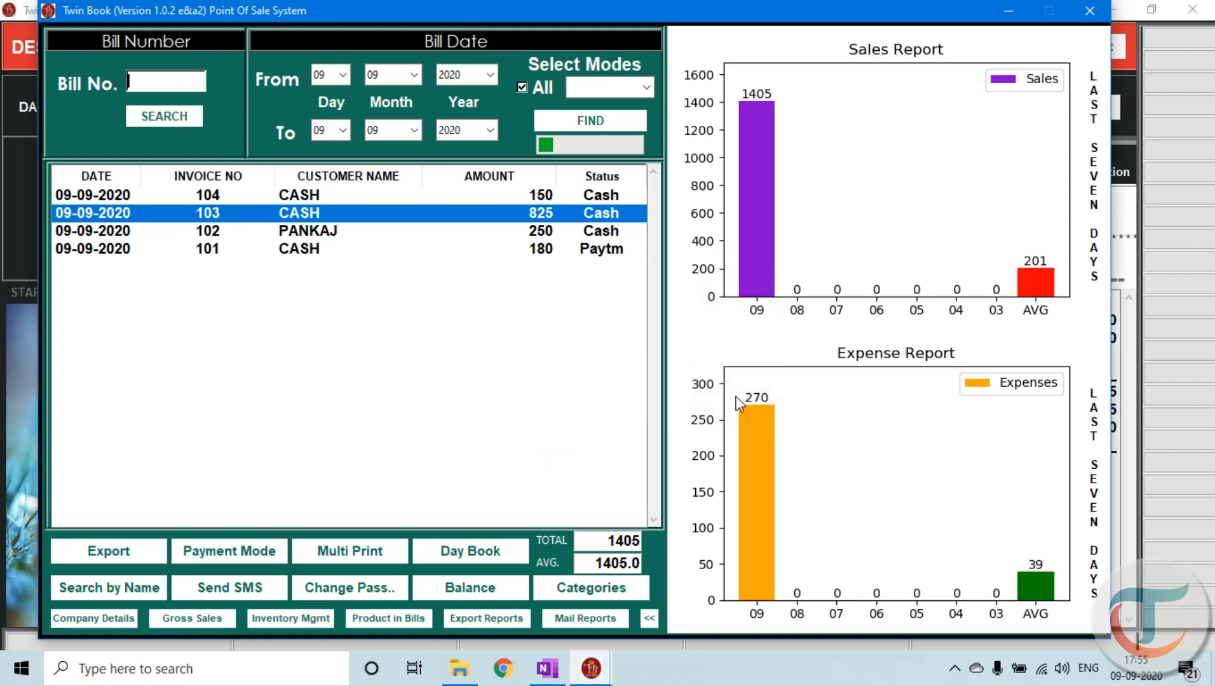
click(1017, 10)
click(1109, 9)
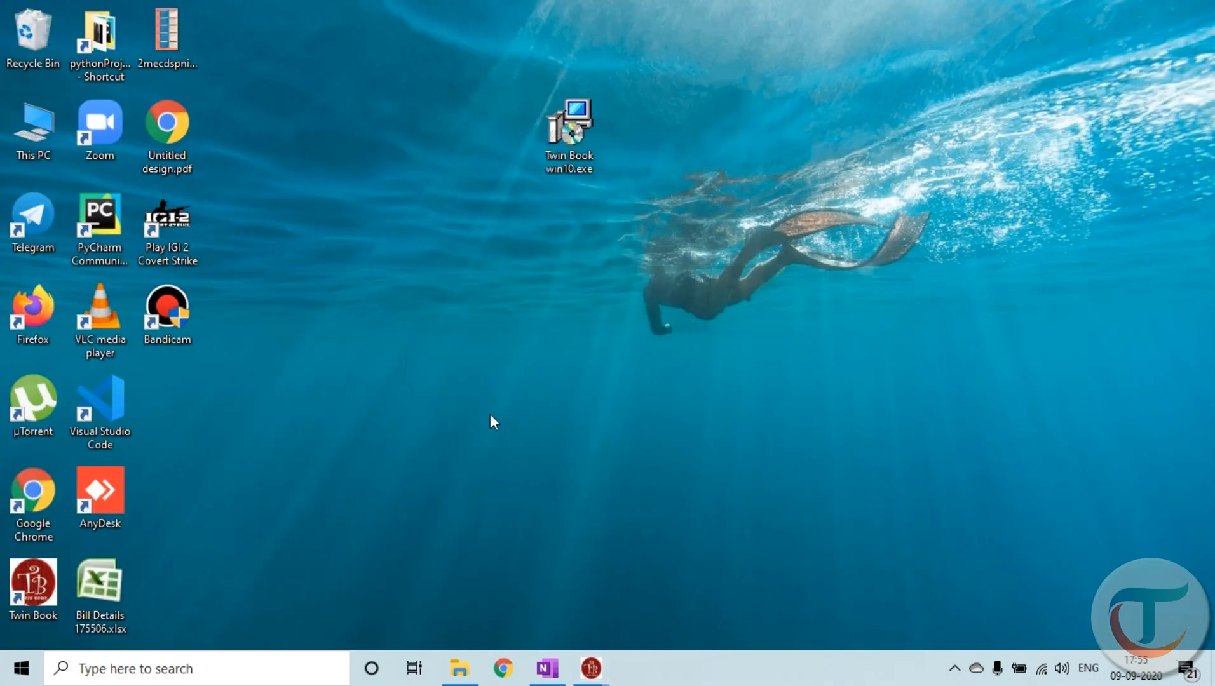
double_click(113, 592)
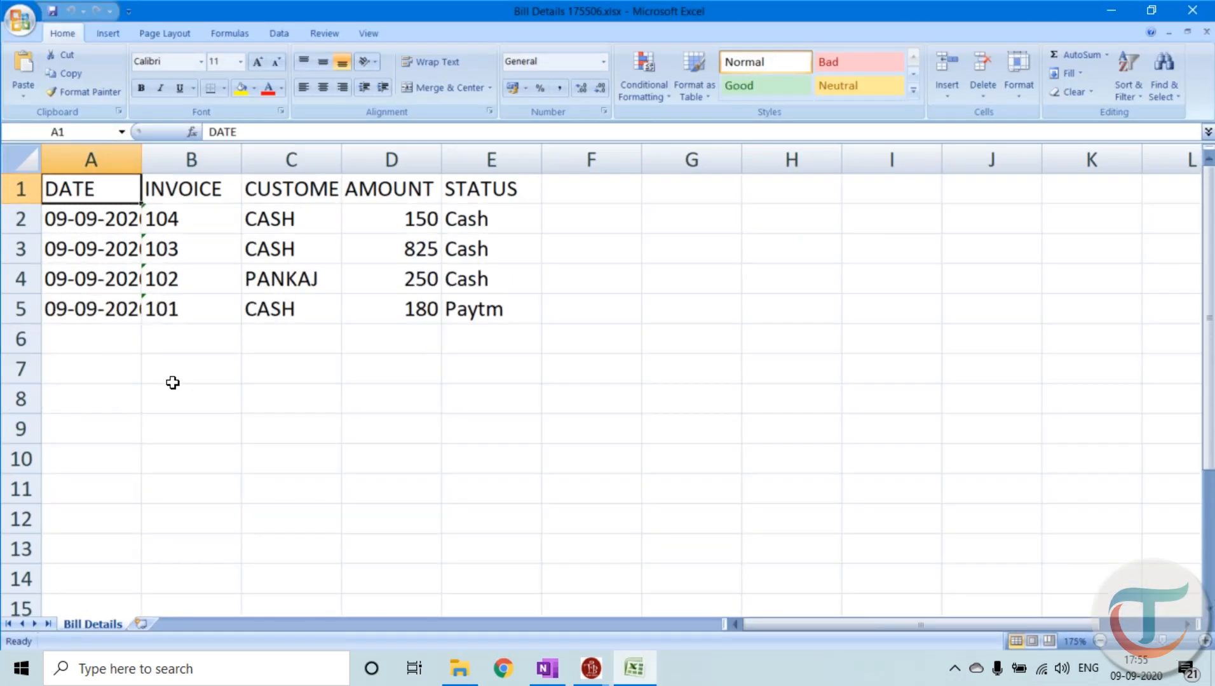
click(21, 157)
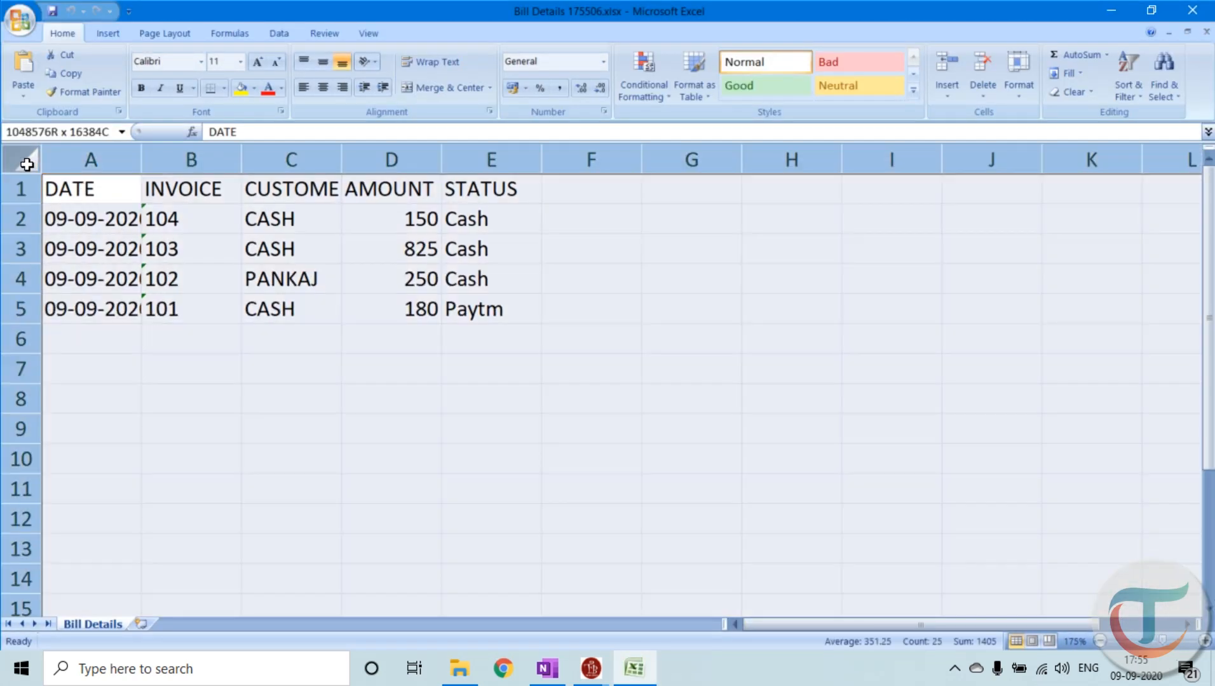
double_click(137, 156)
click(366, 343)
click(139, 226)
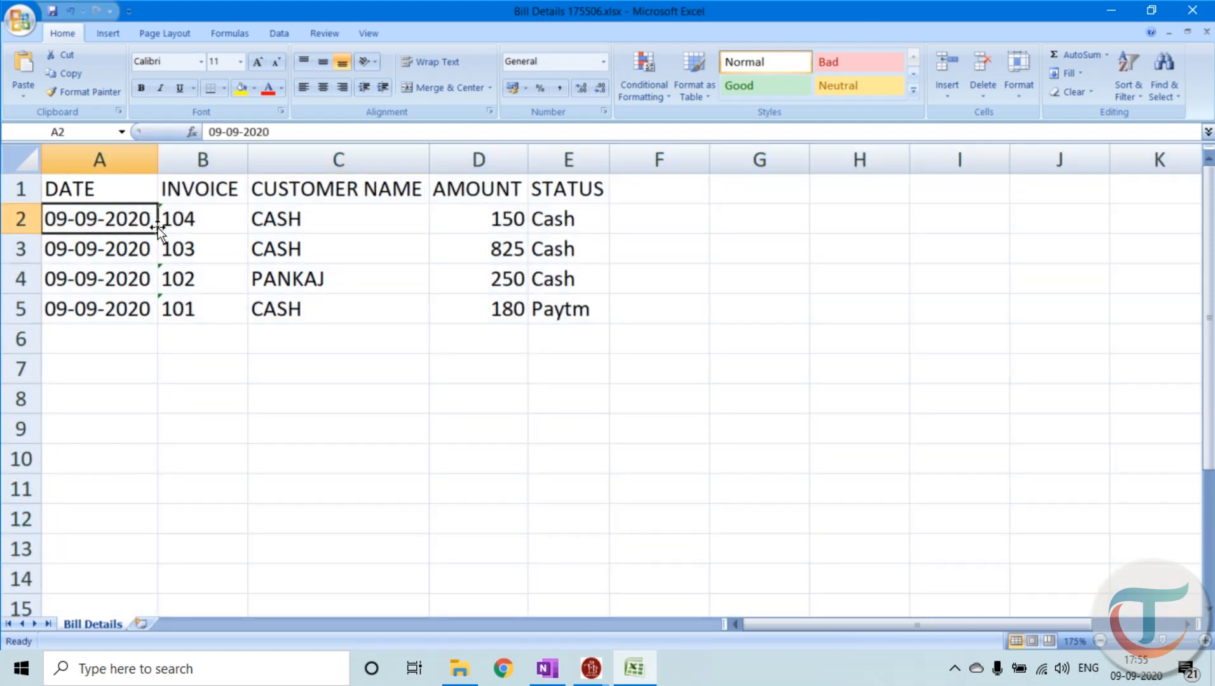
click(193, 227)
click(281, 228)
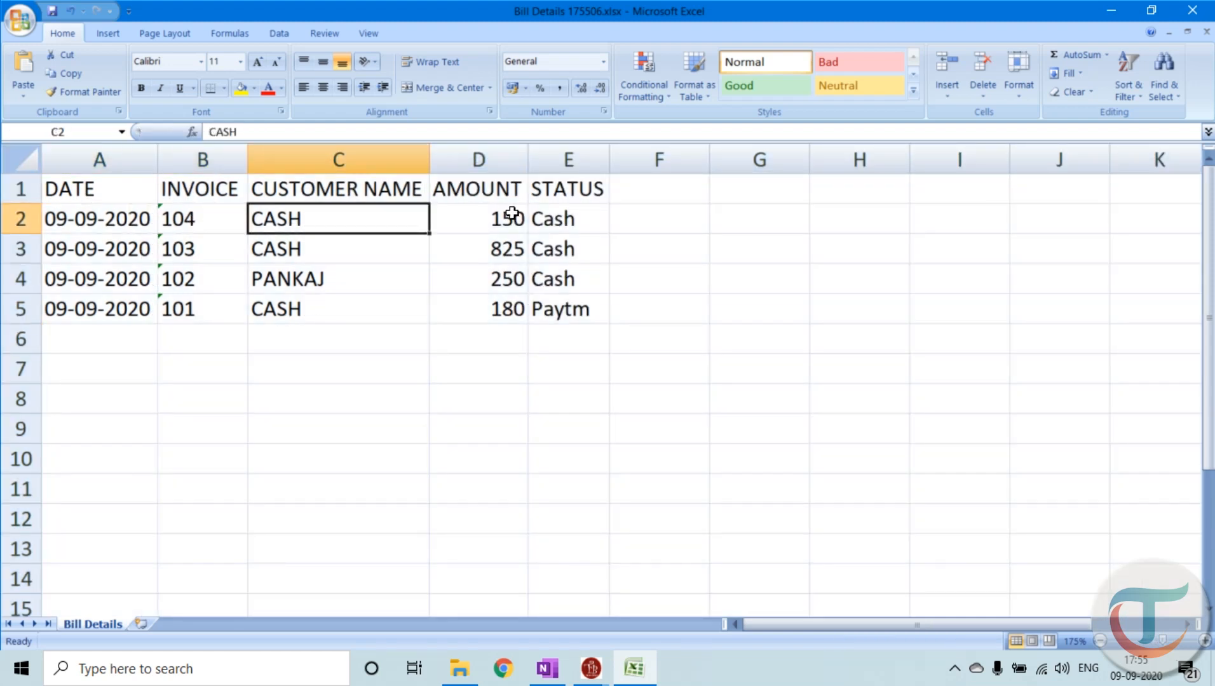
click(513, 213)
drag(578, 316, 98, 197)
click(688, 262)
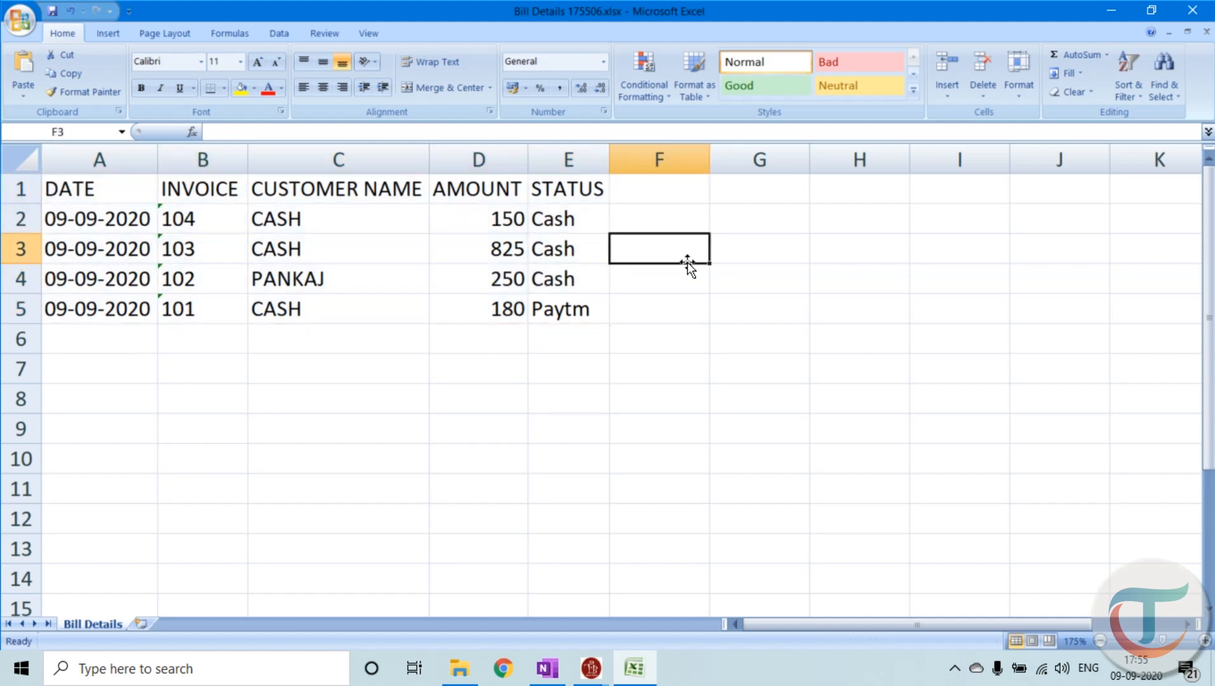
click(1198, 8)
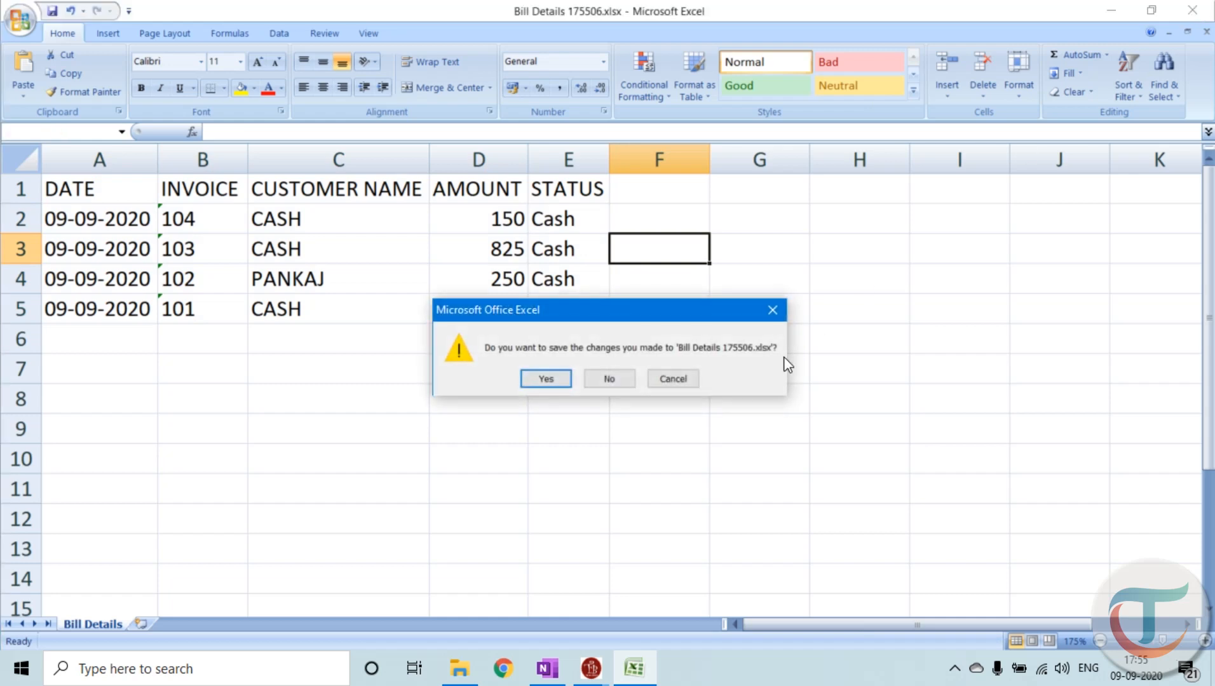
click(593, 385)
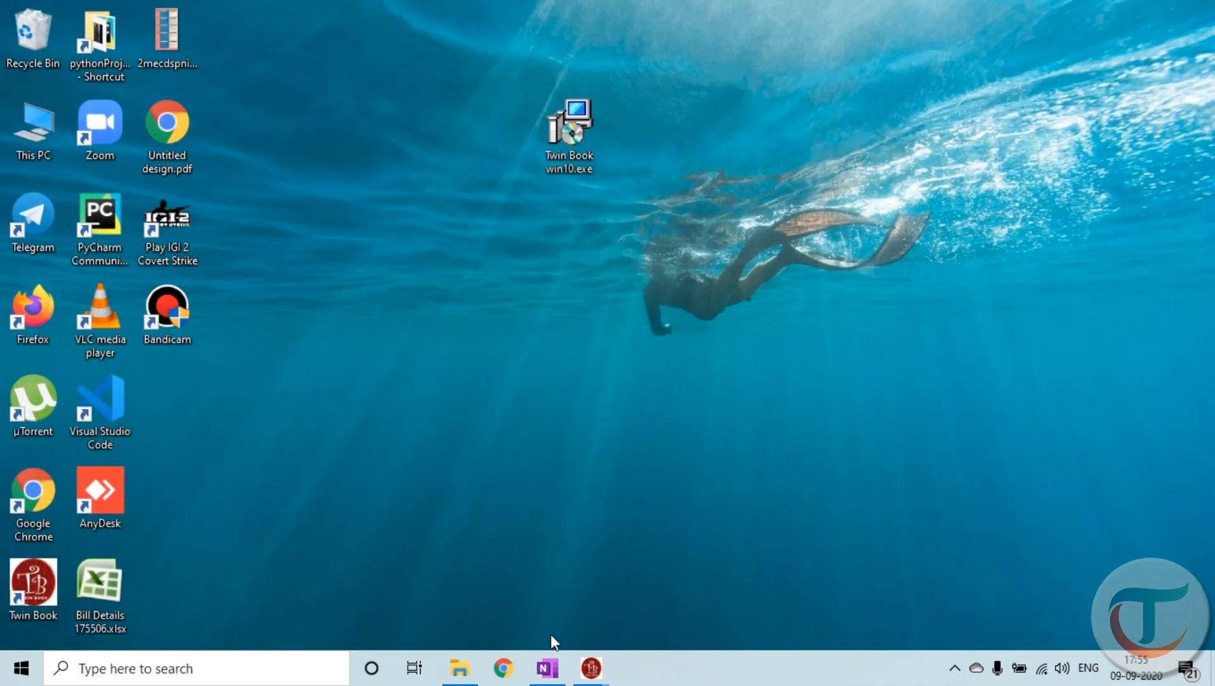
Step: Restore the Twin Book report window from the taskbar and close the Print\Export dialog
mouse_move(582, 672)
click(642, 642)
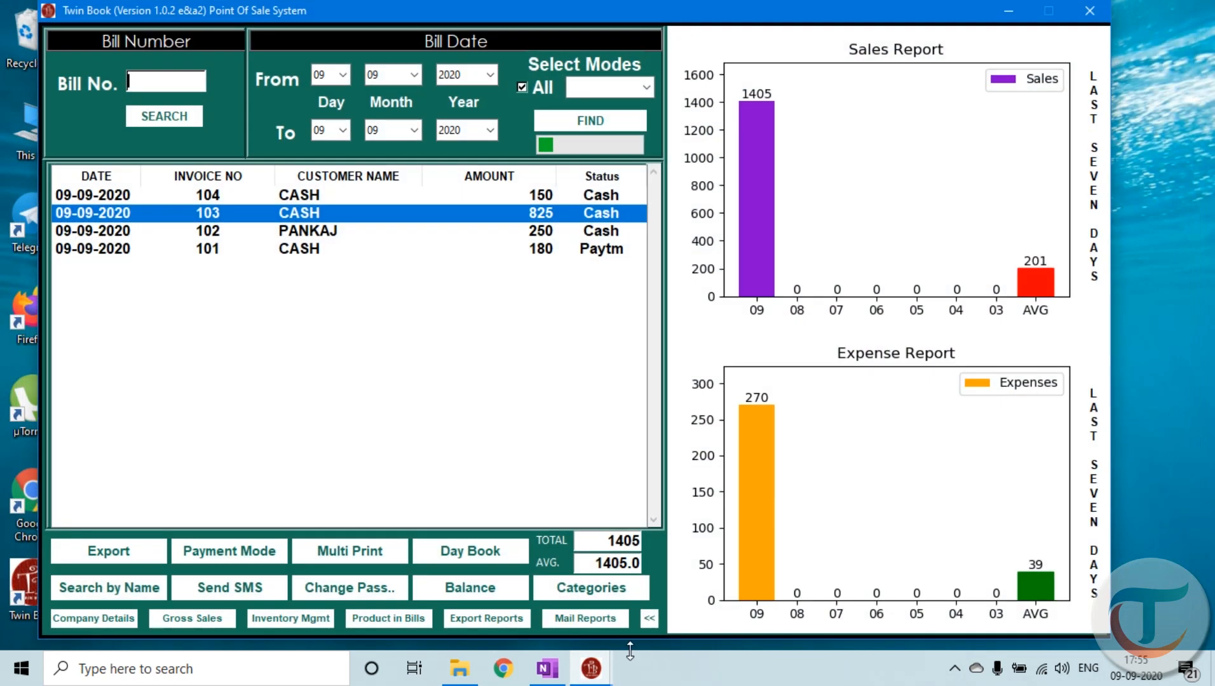
click(605, 664)
click(552, 603)
click(594, 666)
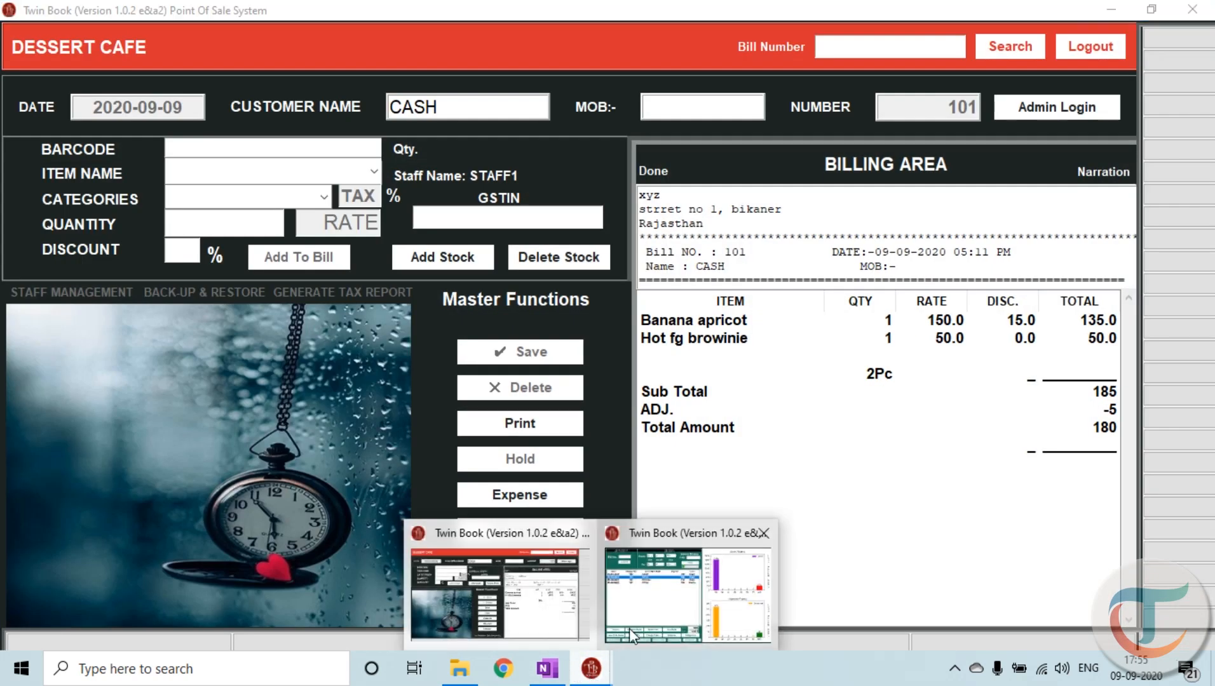
click(639, 591)
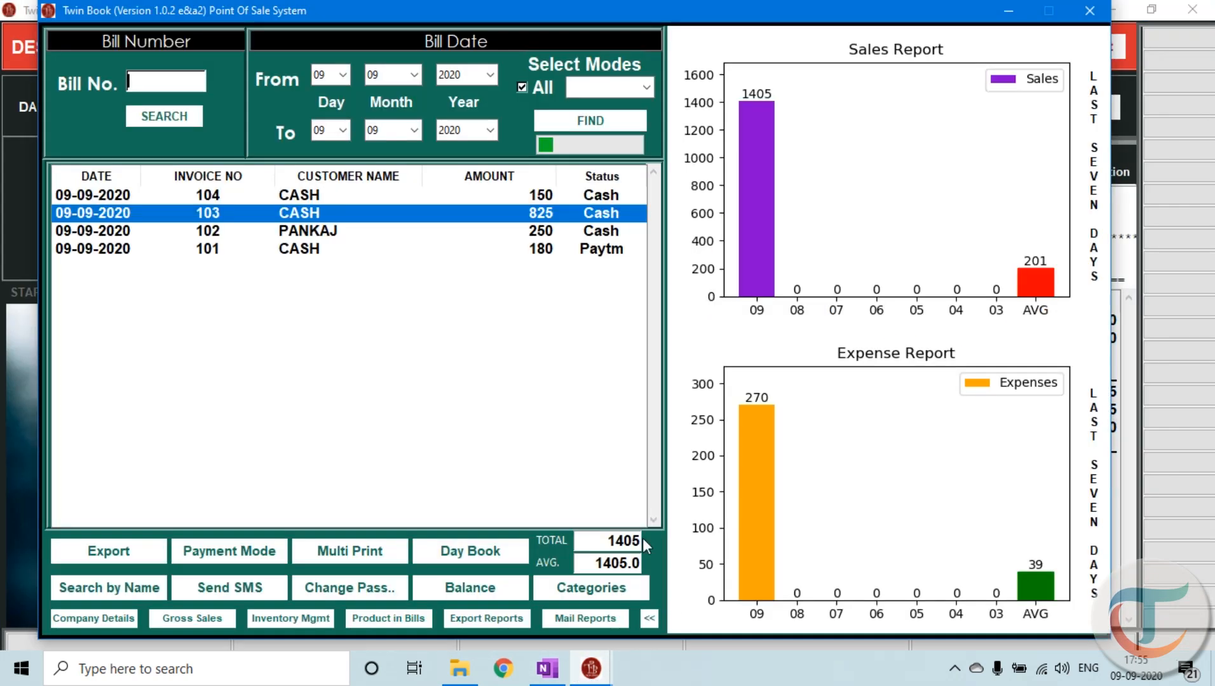
click(146, 551)
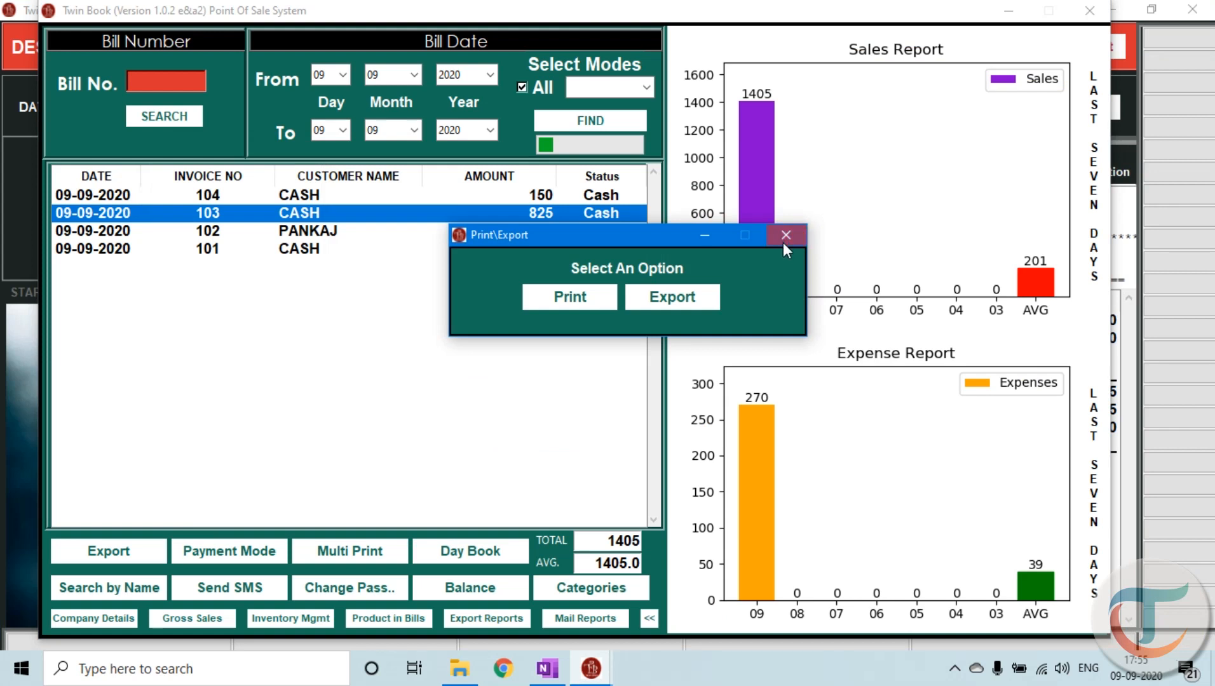
click(784, 243)
Step: Open the payment modes manager and pick Cash from Cash, Paytm and Upi
click(261, 552)
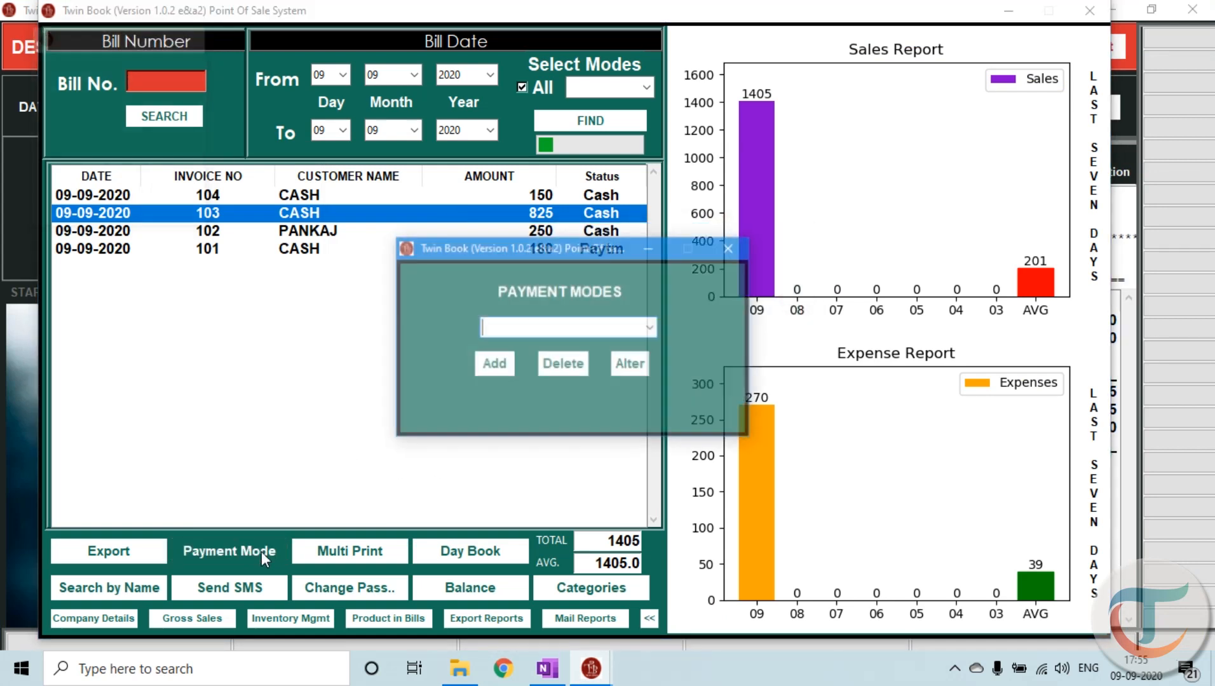
click(651, 327)
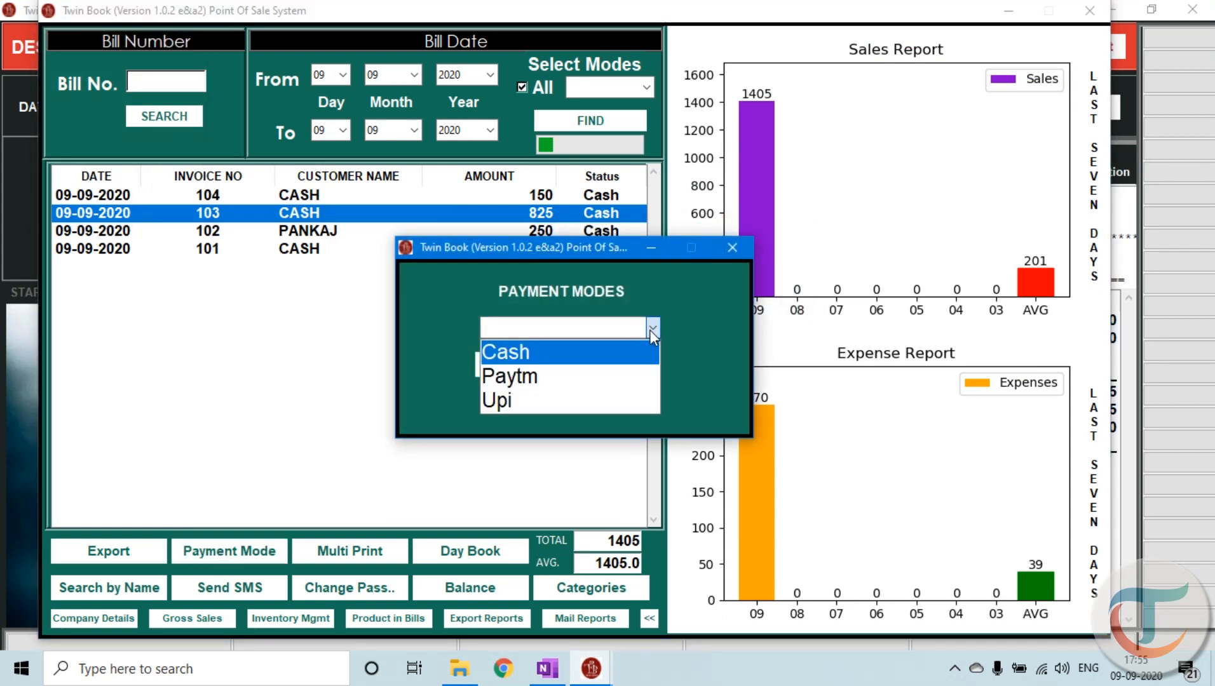
click(550, 355)
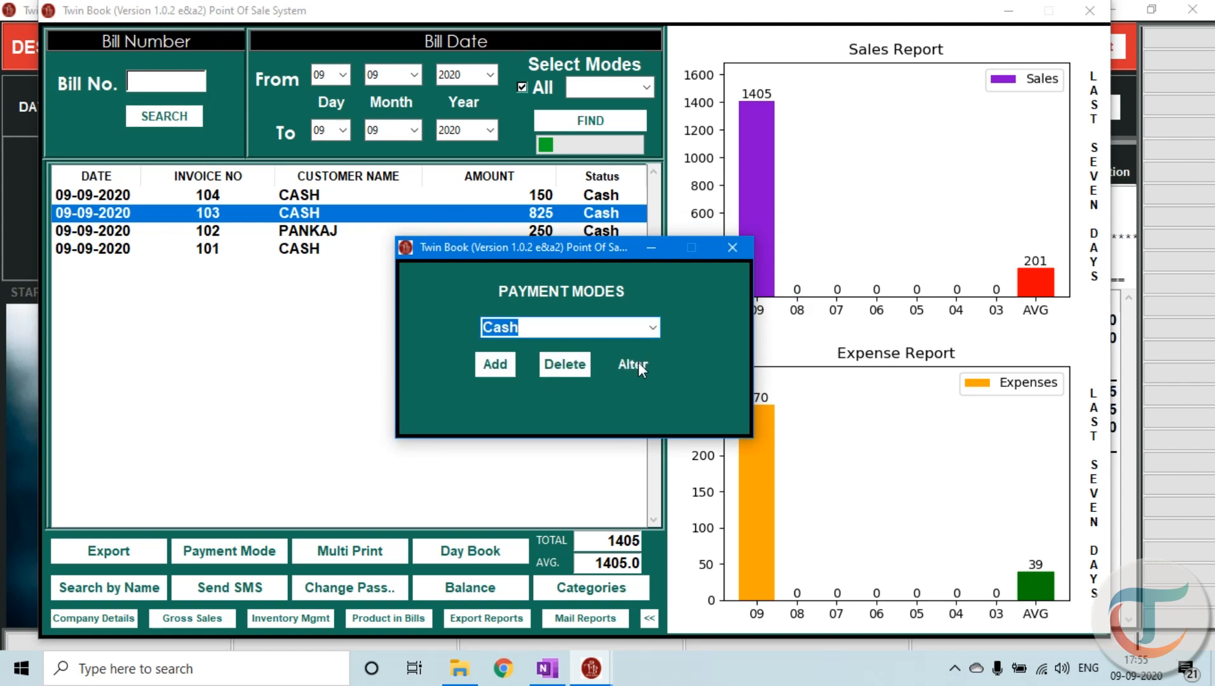
Step: Close the payment modes manager, open Multi Print, enter bills 101 to 104, and clear the copies count
click(734, 248)
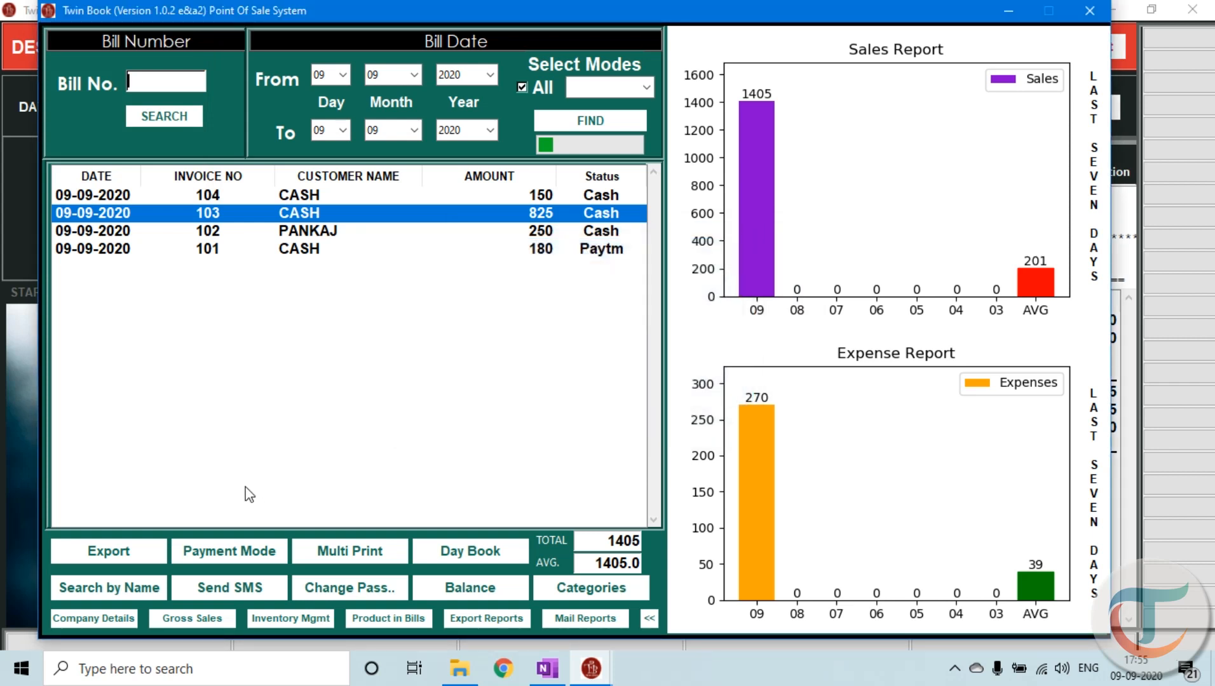
click(359, 550)
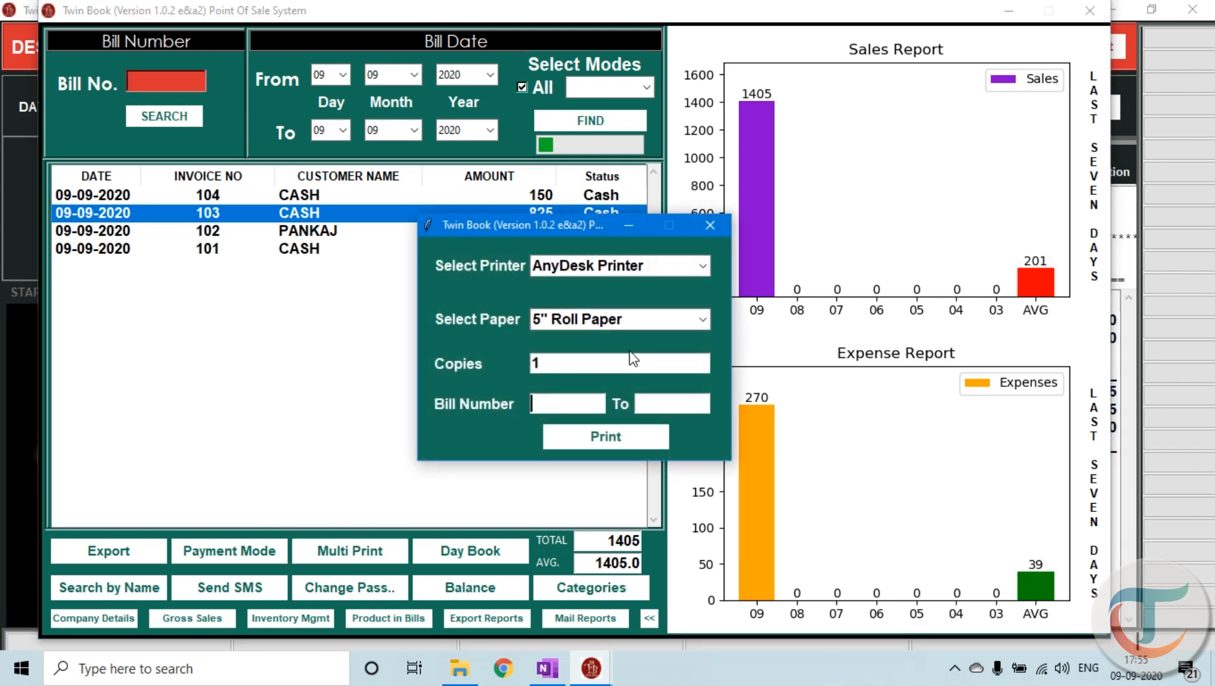
drag(569, 224, 624, 181)
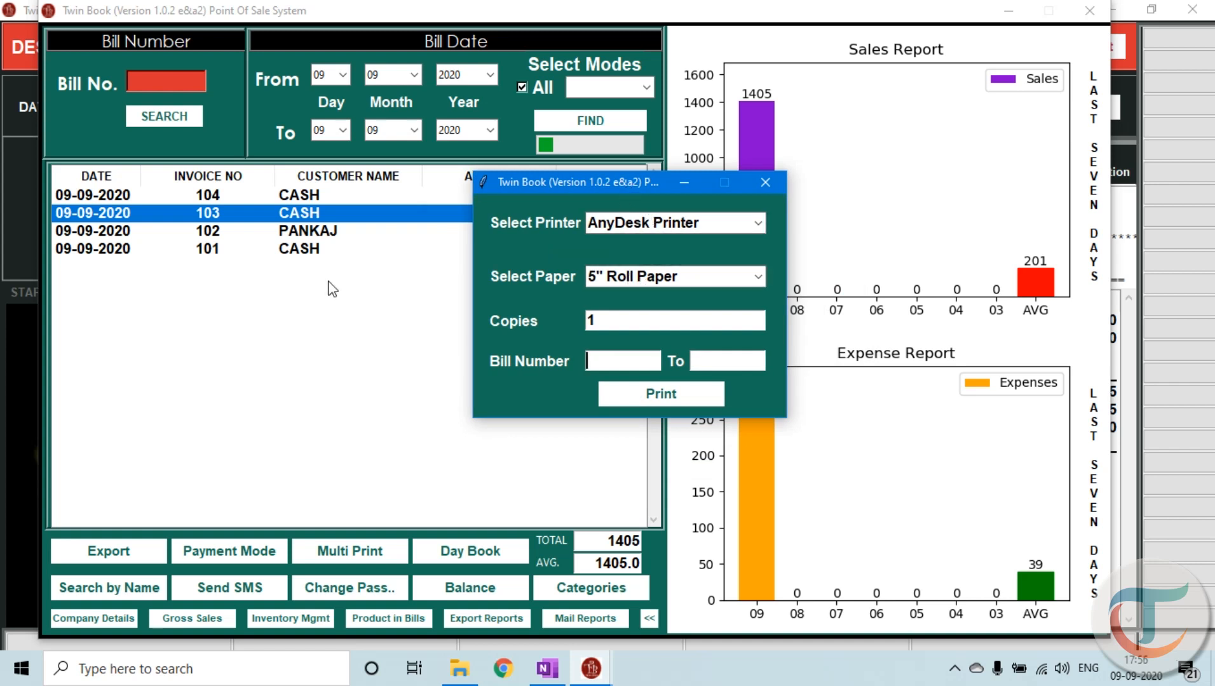
text(101)
key(Tab)
text(1)
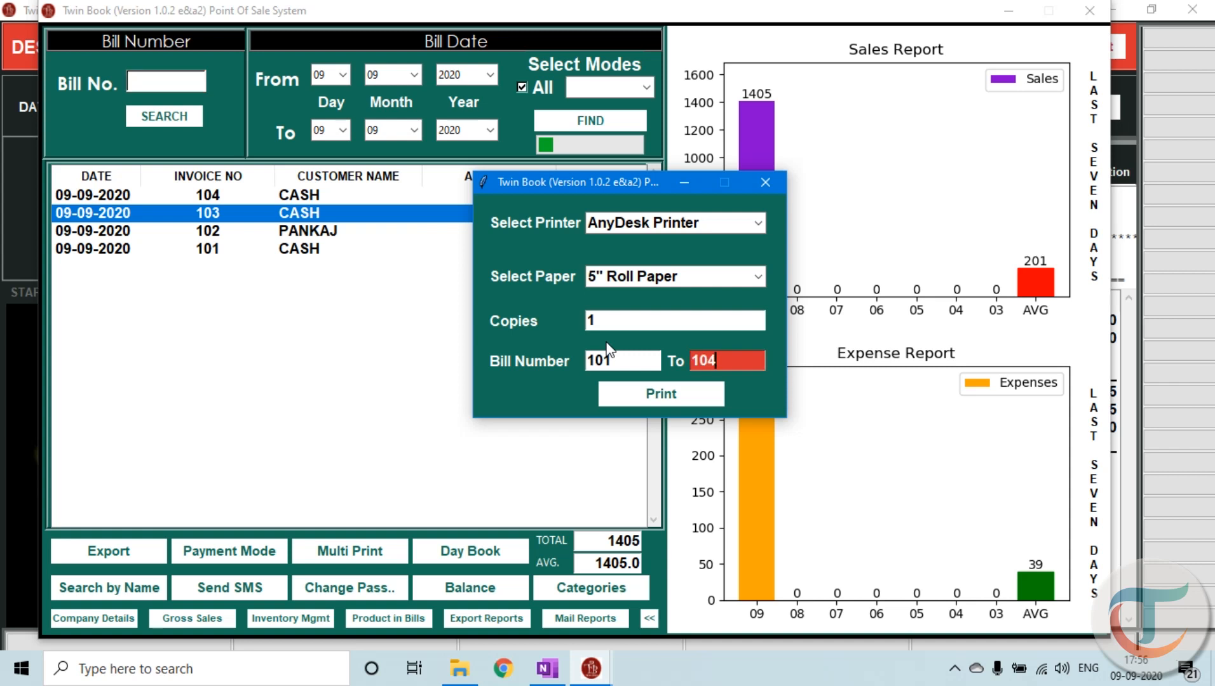
text(04)
click(654, 322)
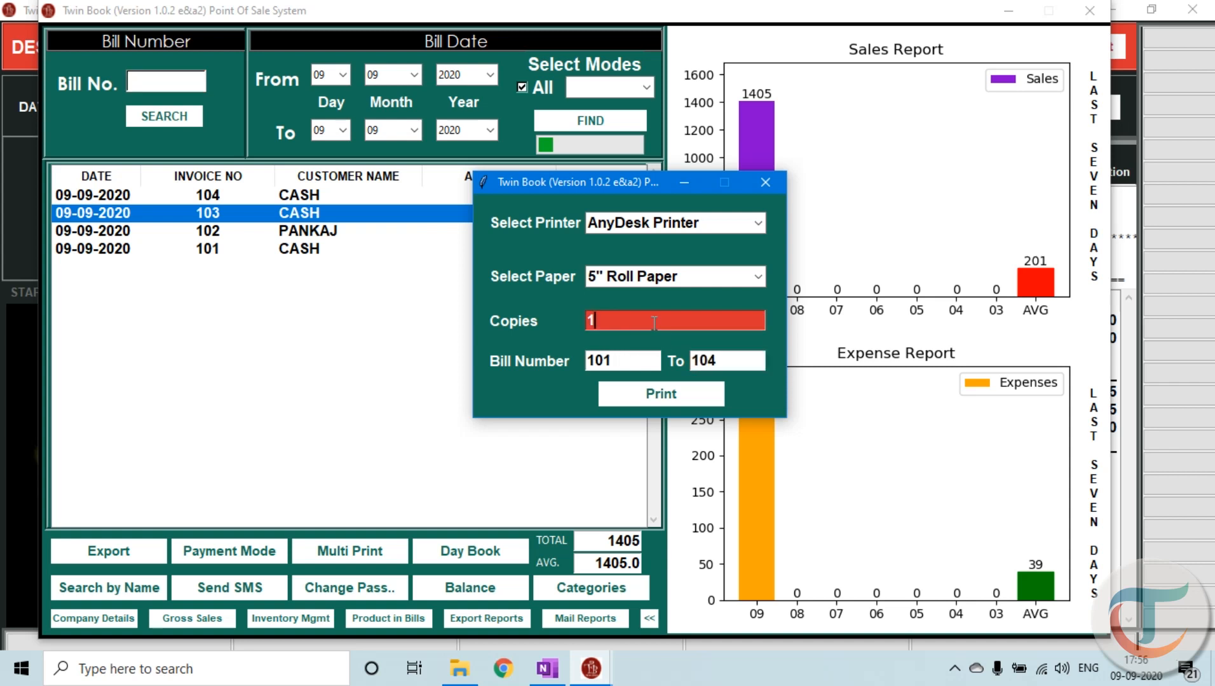
key(BackSpace)
text(23)
key(BackSpace)
key(BackSpace)
Step: Set the paper to Letter 105x149, keep AnyDesk Printer, and close the Multi Print window
click(754, 280)
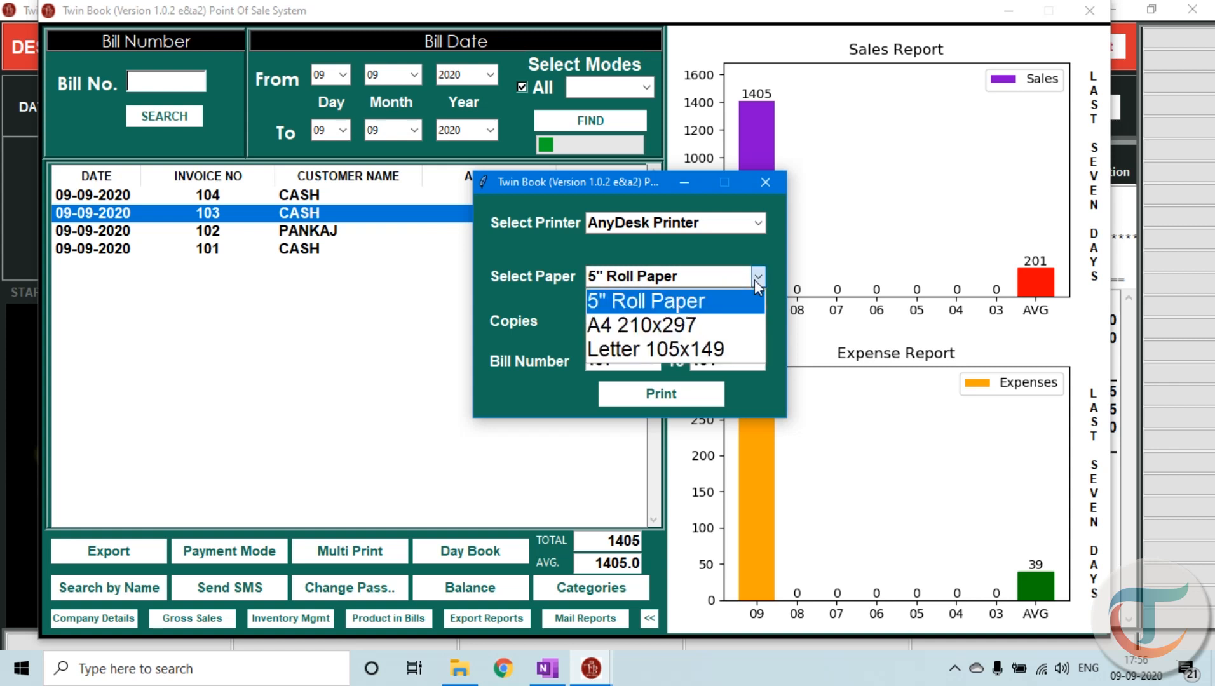
click(658, 327)
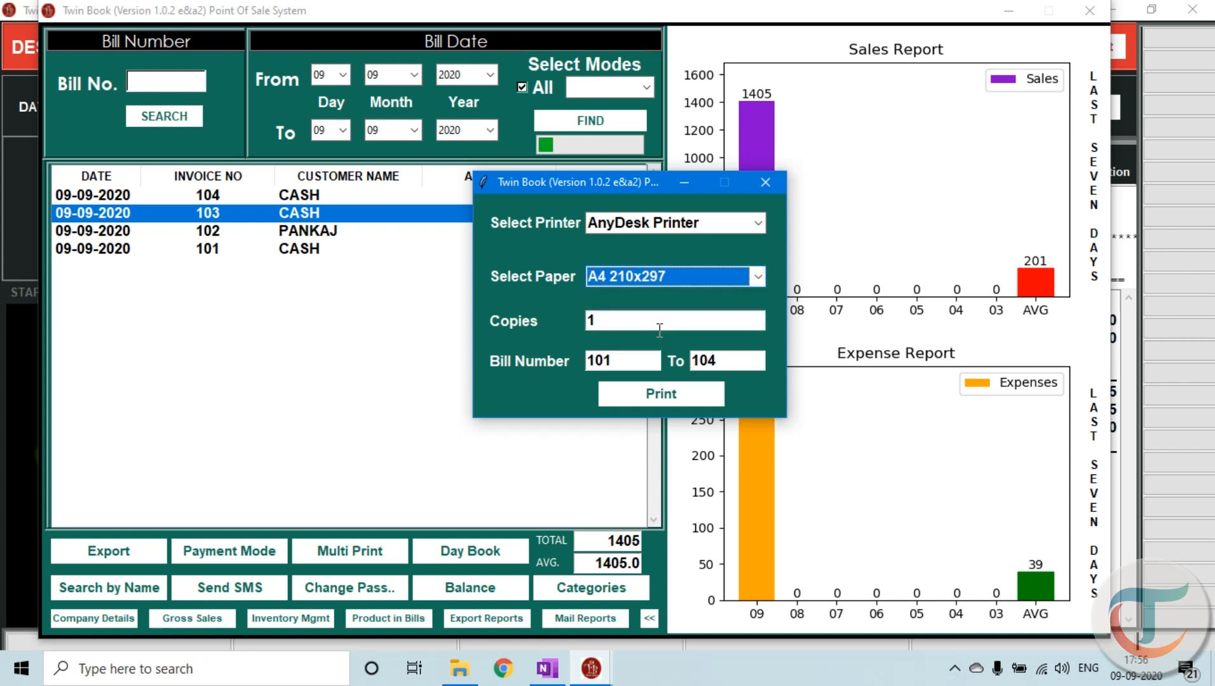
click(755, 282)
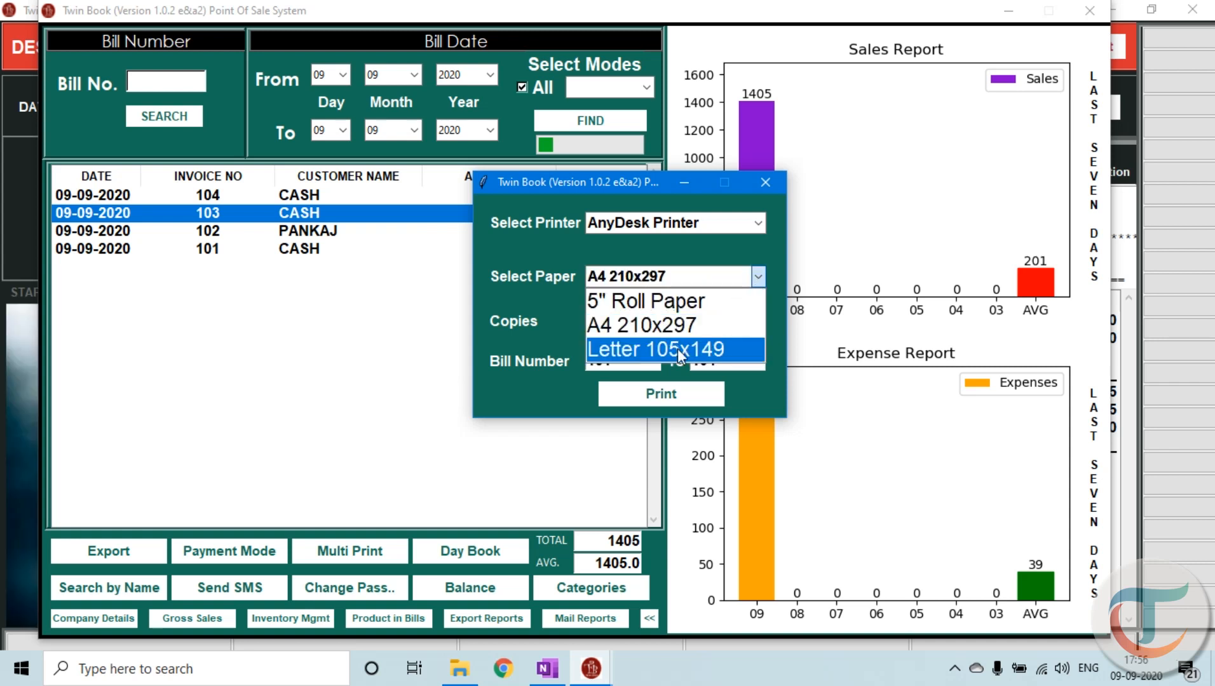
click(678, 349)
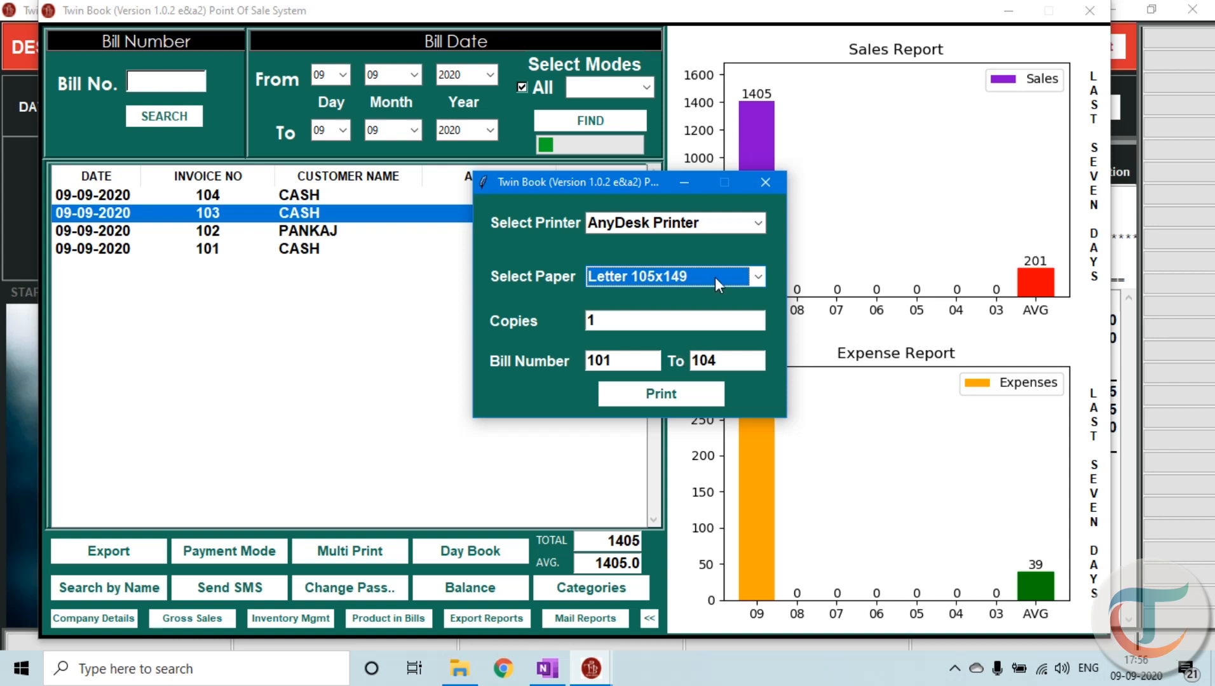
click(760, 223)
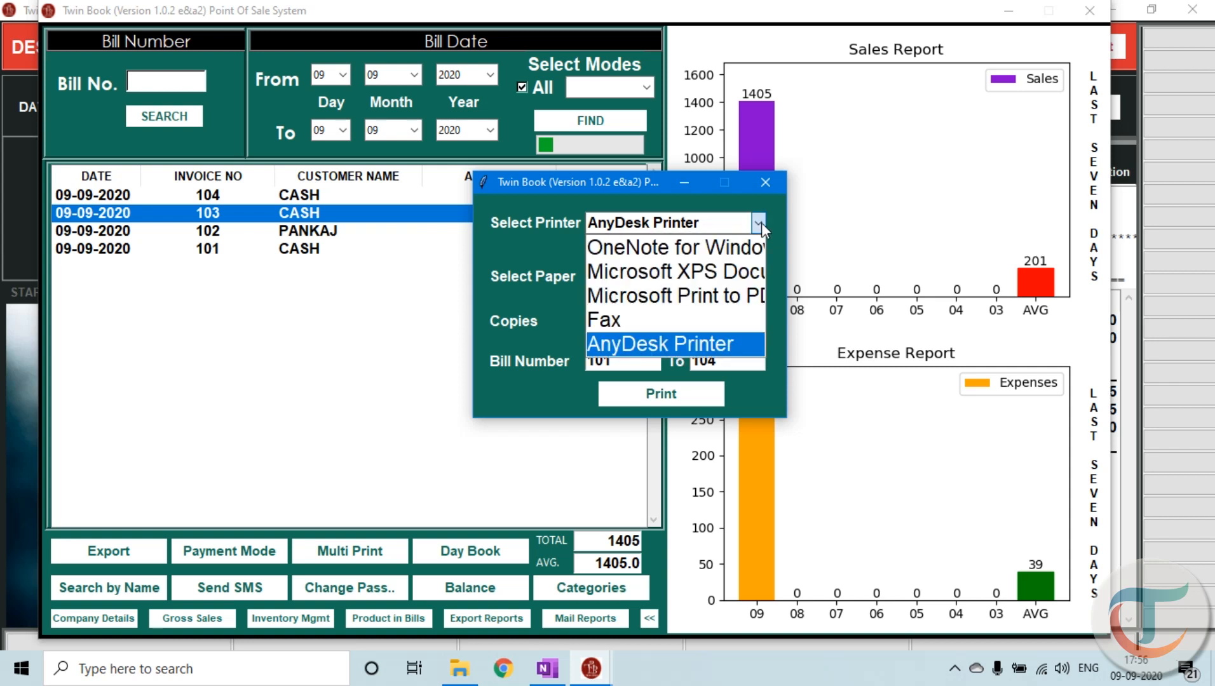
click(761, 222)
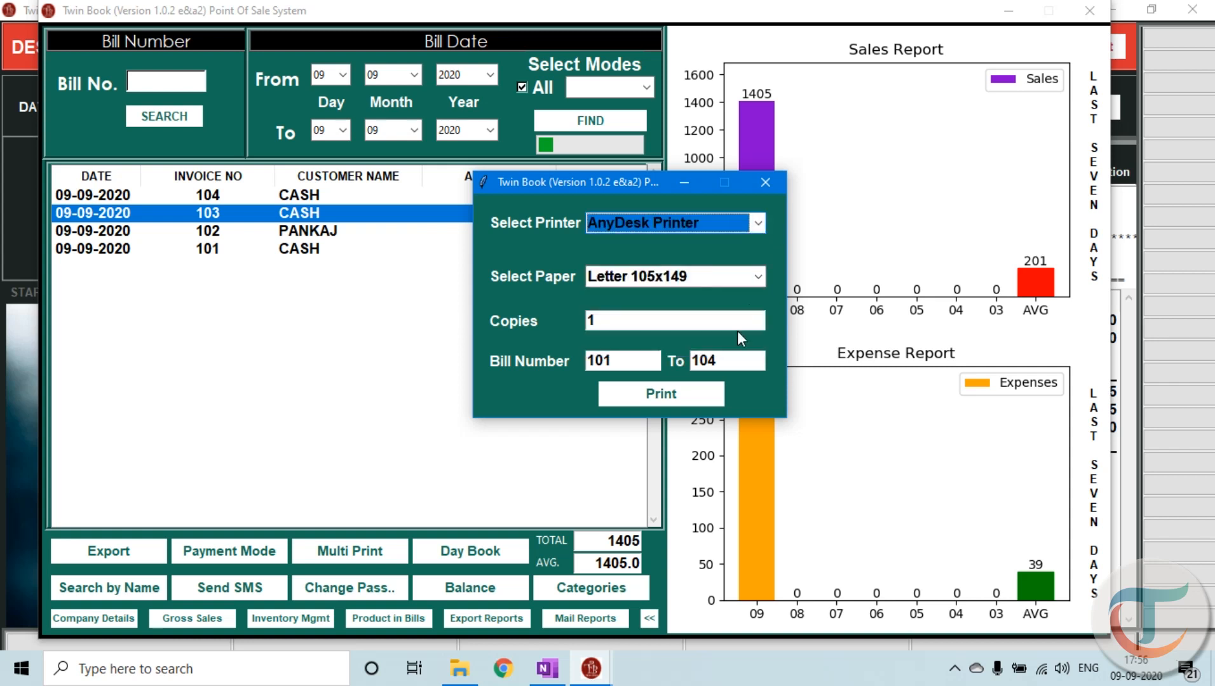
click(766, 183)
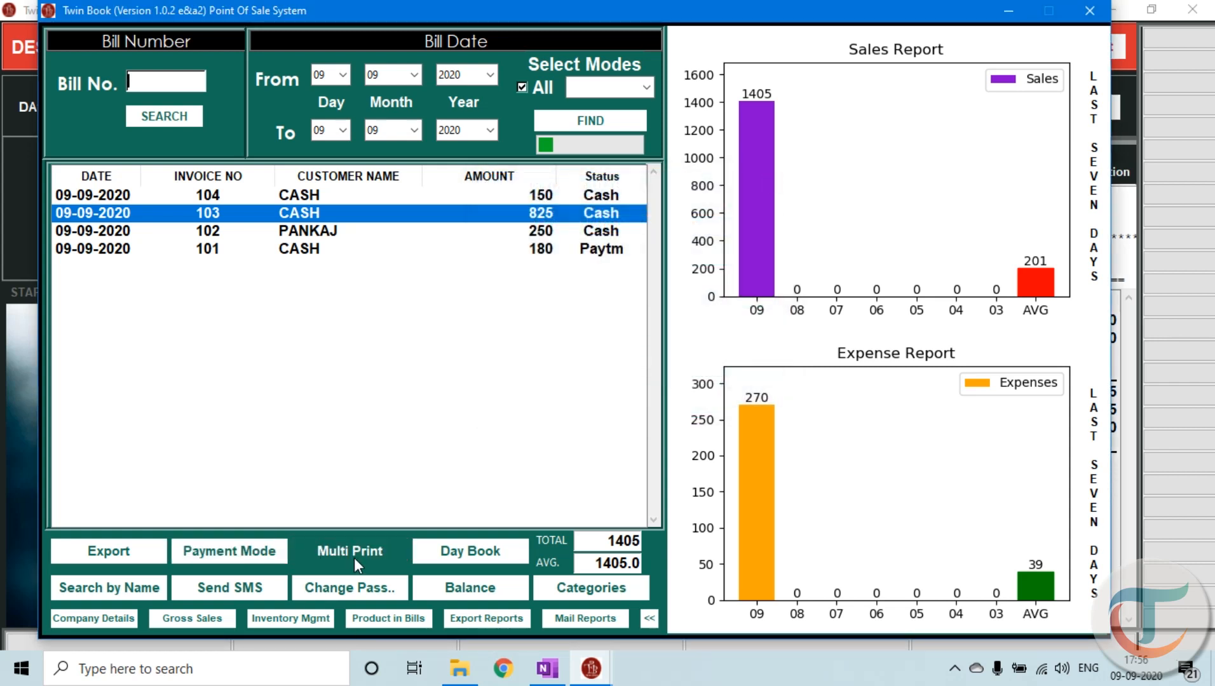
click(456, 554)
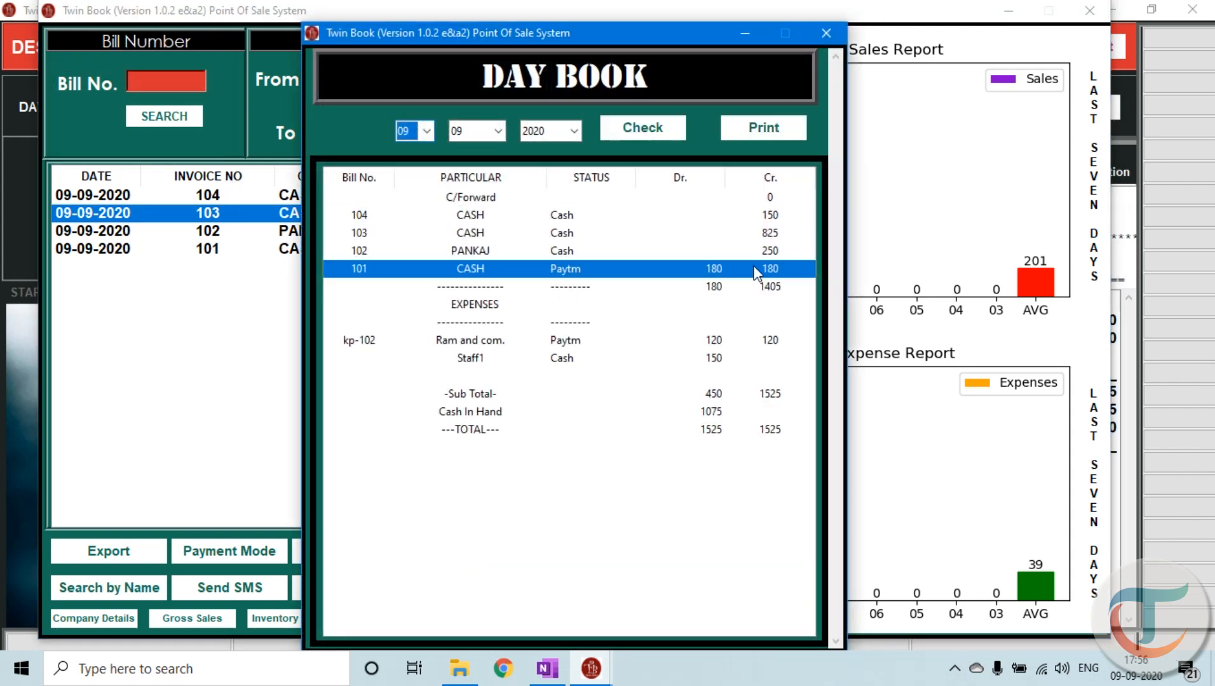
click(478, 199)
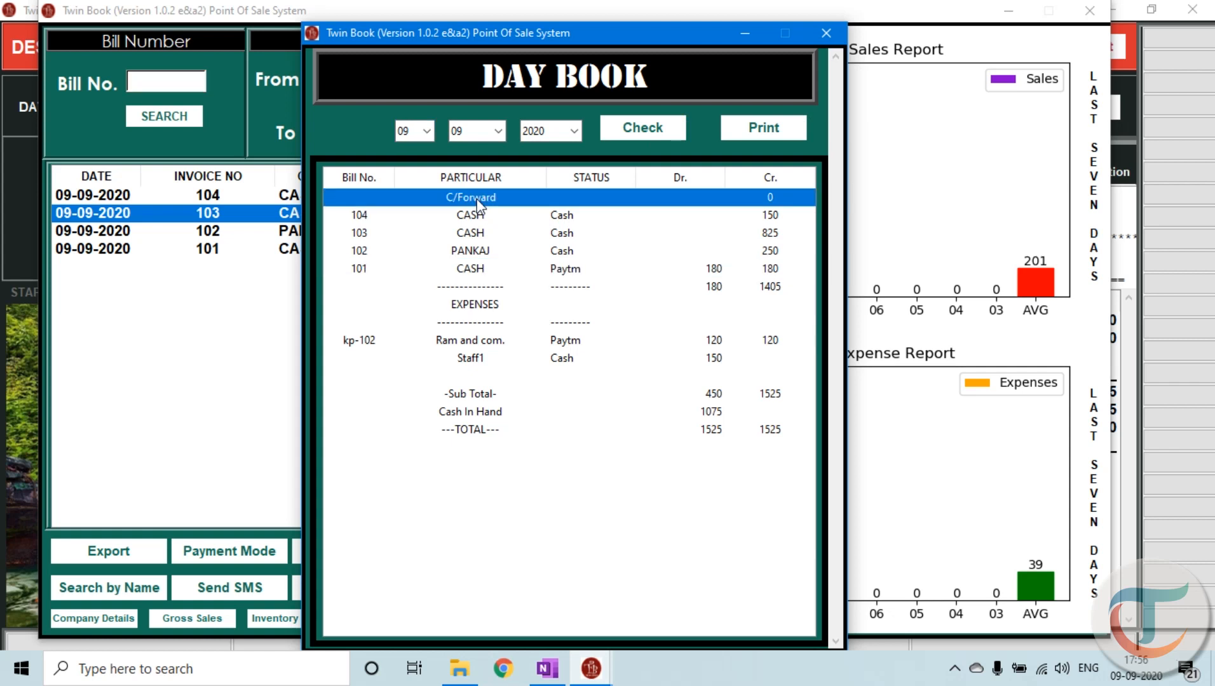
key(Down)
key(Down)
key(Down)
key(Down)
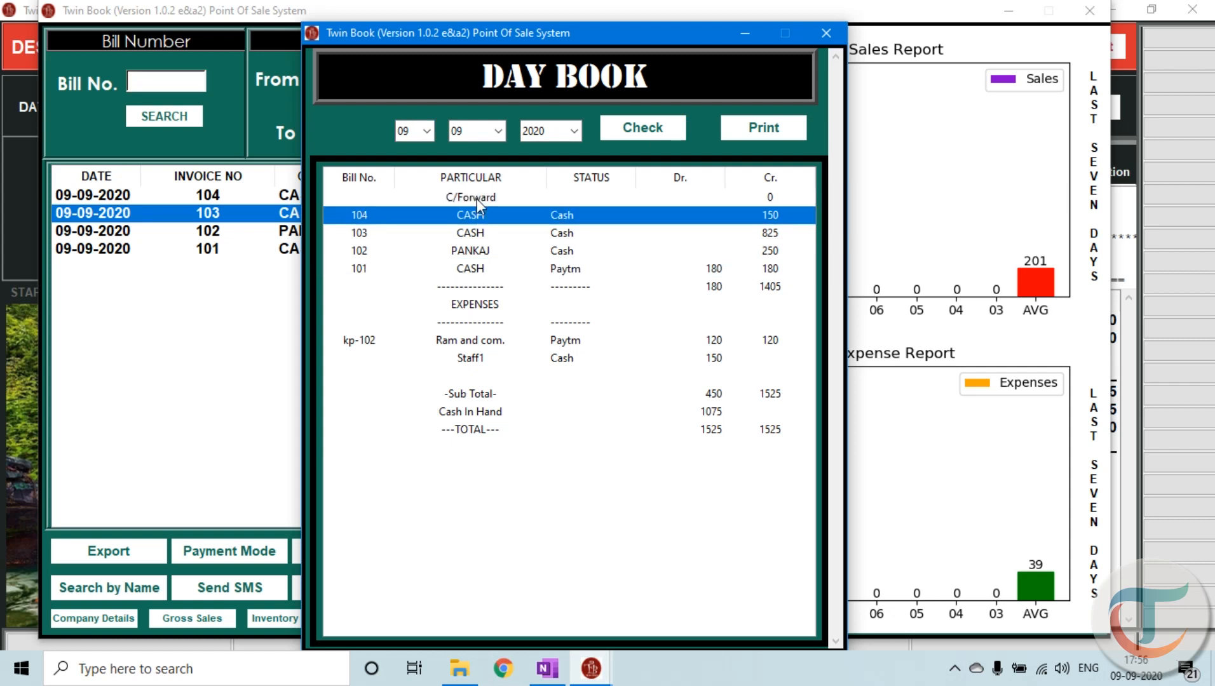
key(Up)
key(Up)
key(Up)
click(568, 272)
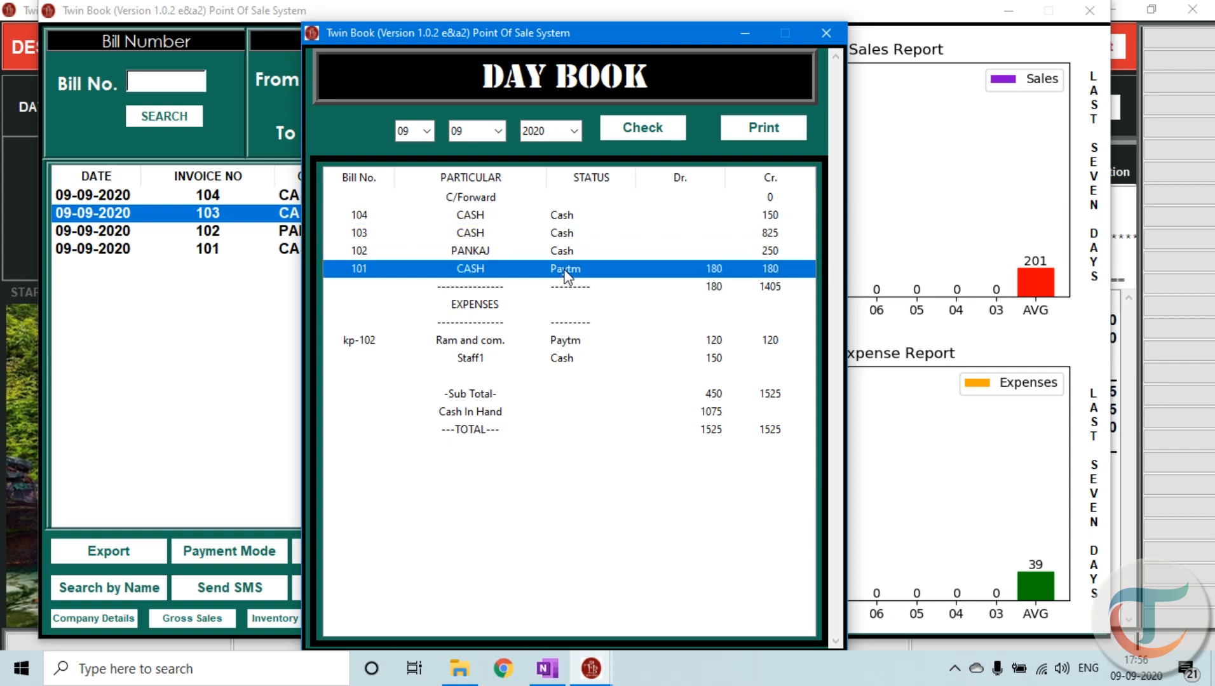
key(Up)
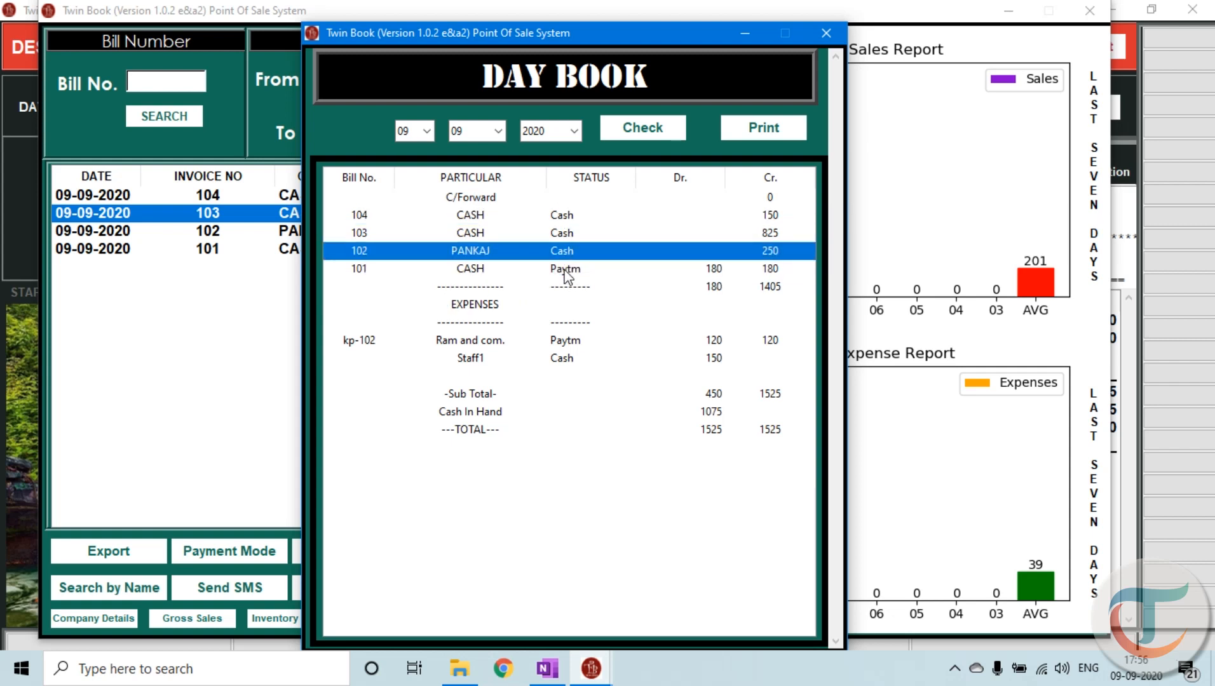
click(472, 348)
key(Down)
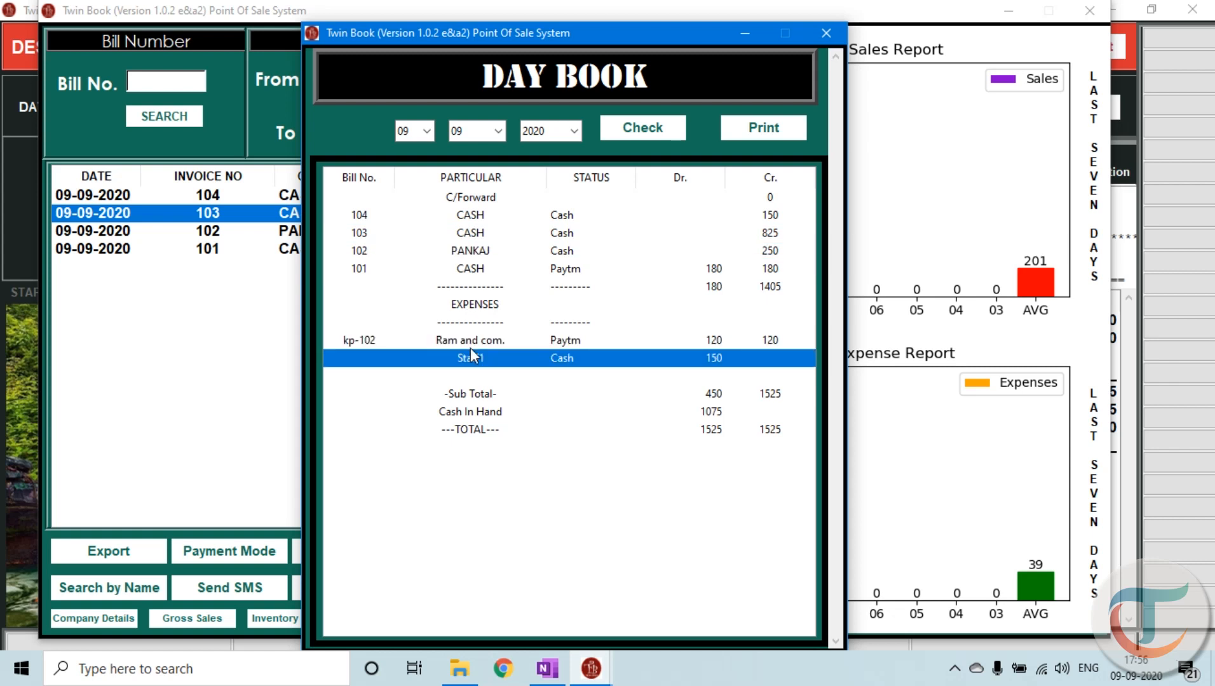
click(473, 419)
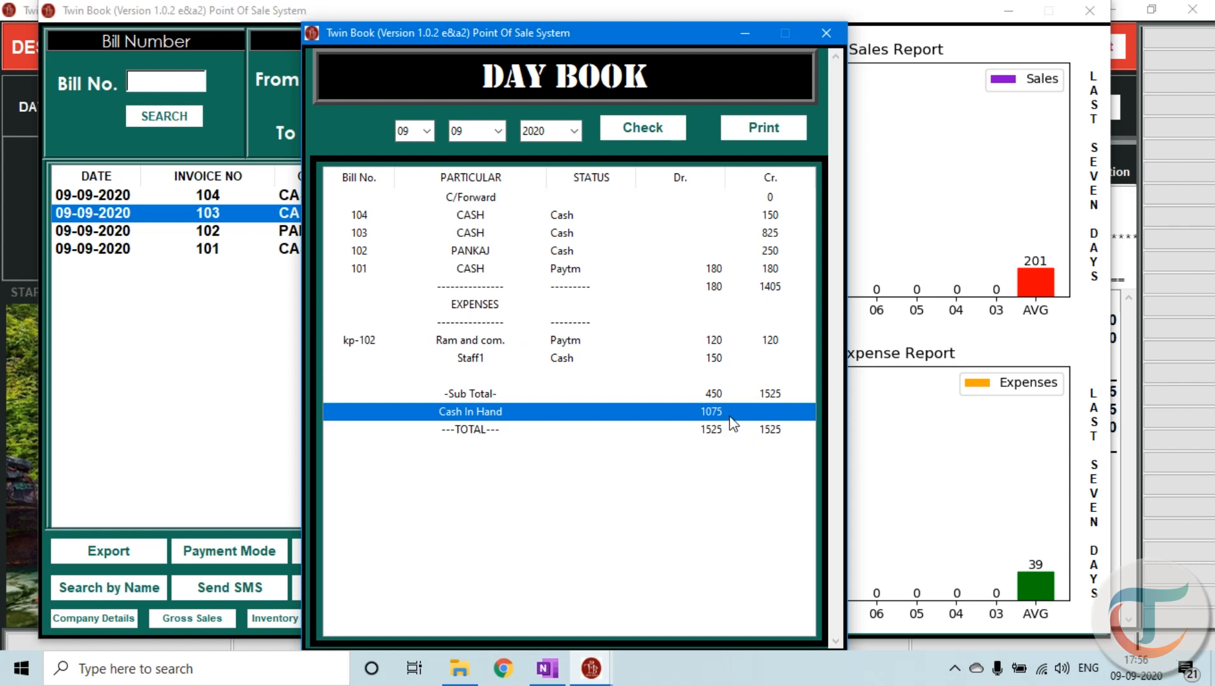
click(504, 431)
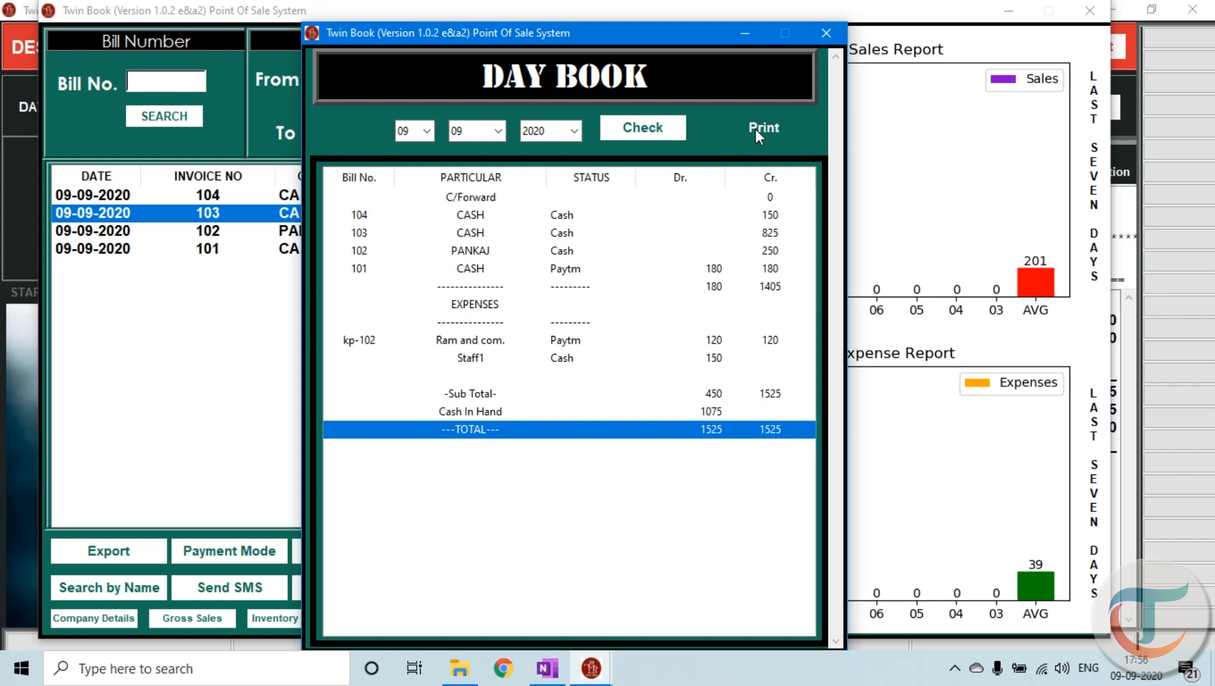
click(575, 132)
click(573, 151)
click(544, 155)
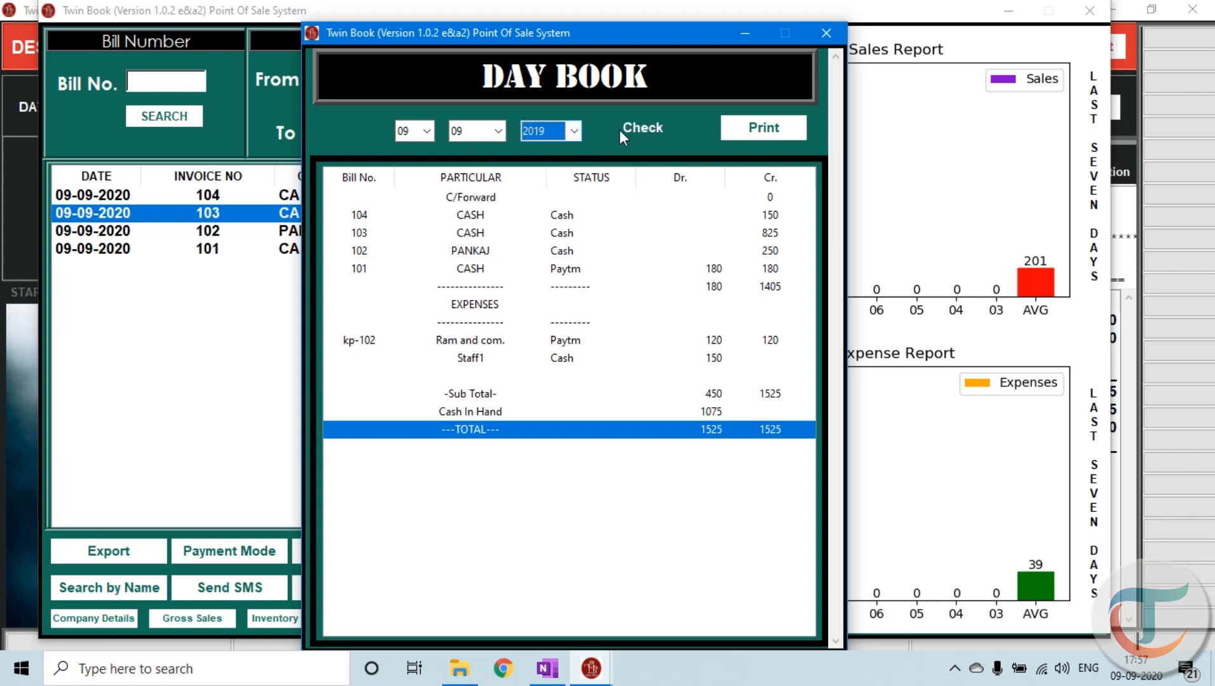
click(643, 127)
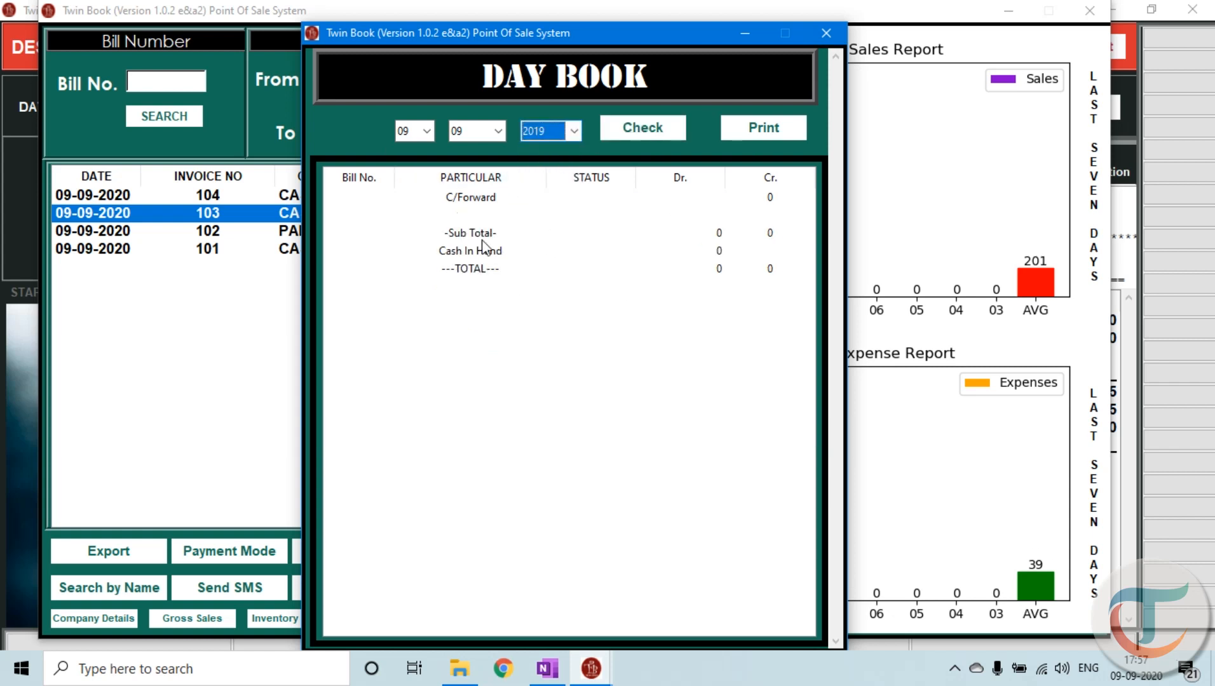
click(572, 136)
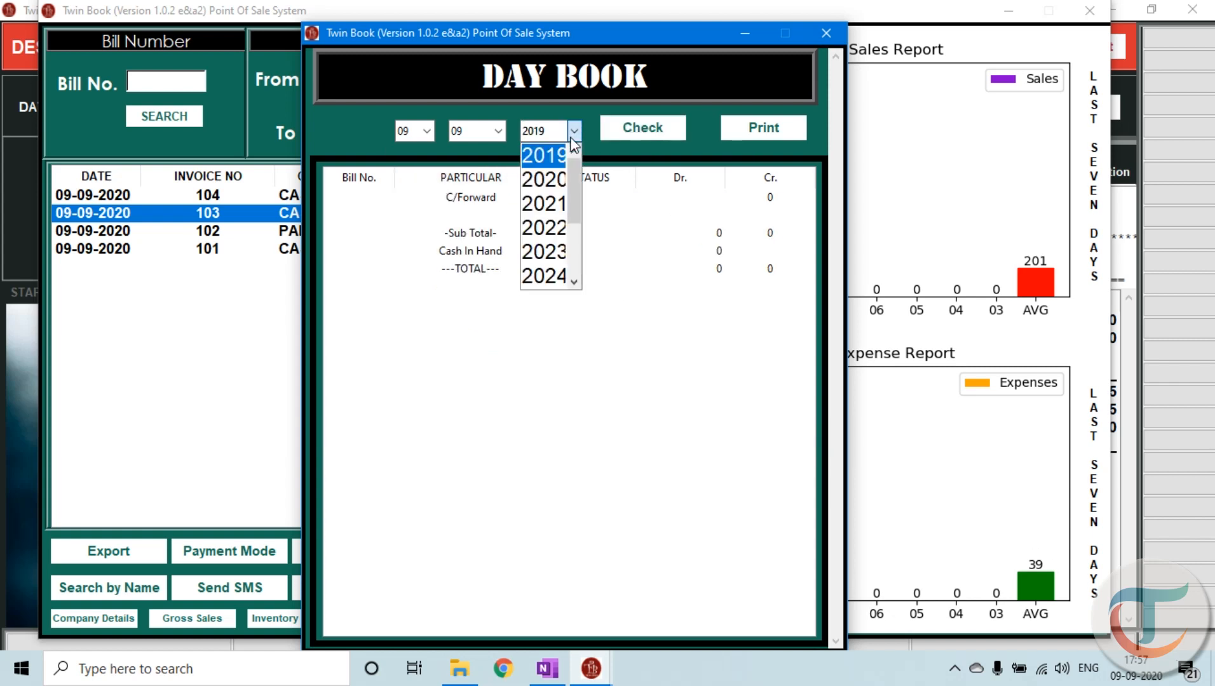
click(546, 180)
click(640, 136)
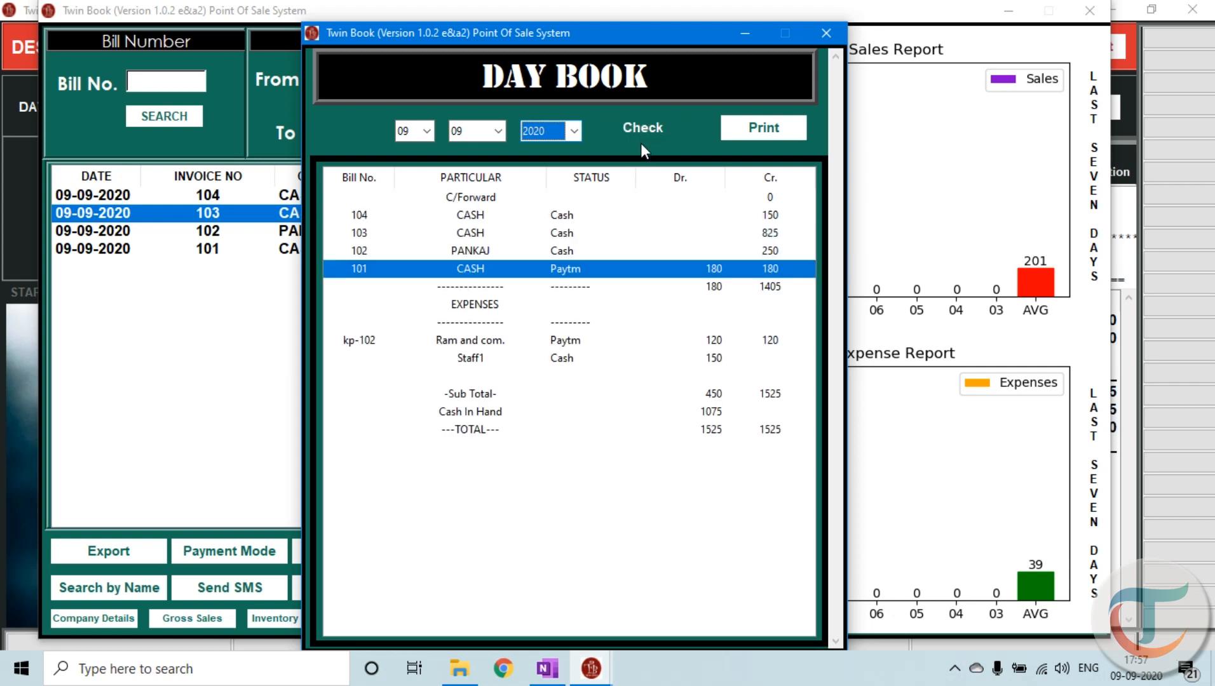
click(706, 414)
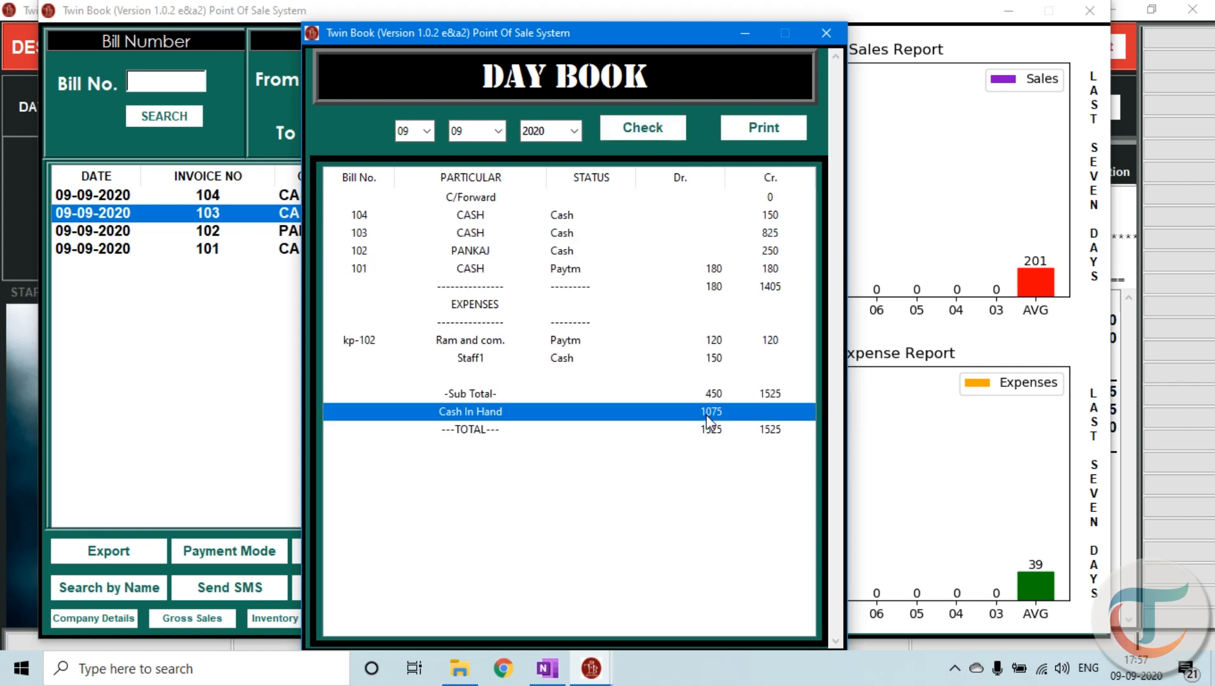
click(427, 132)
click(415, 180)
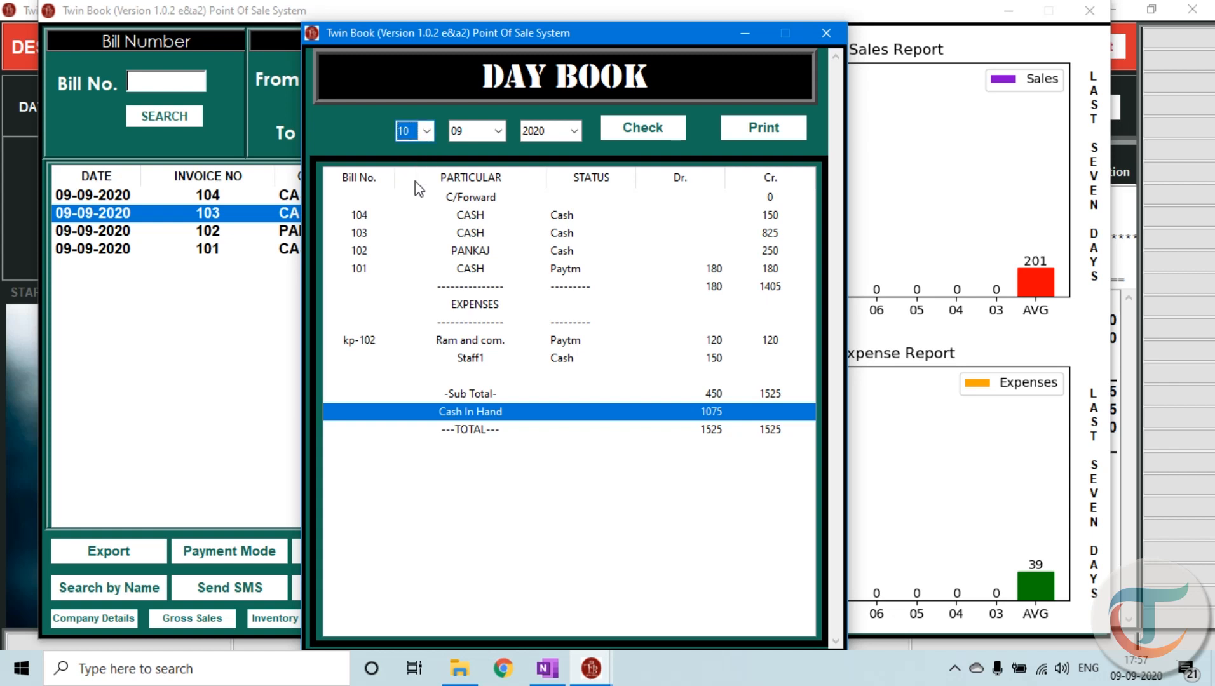
click(667, 128)
click(788, 198)
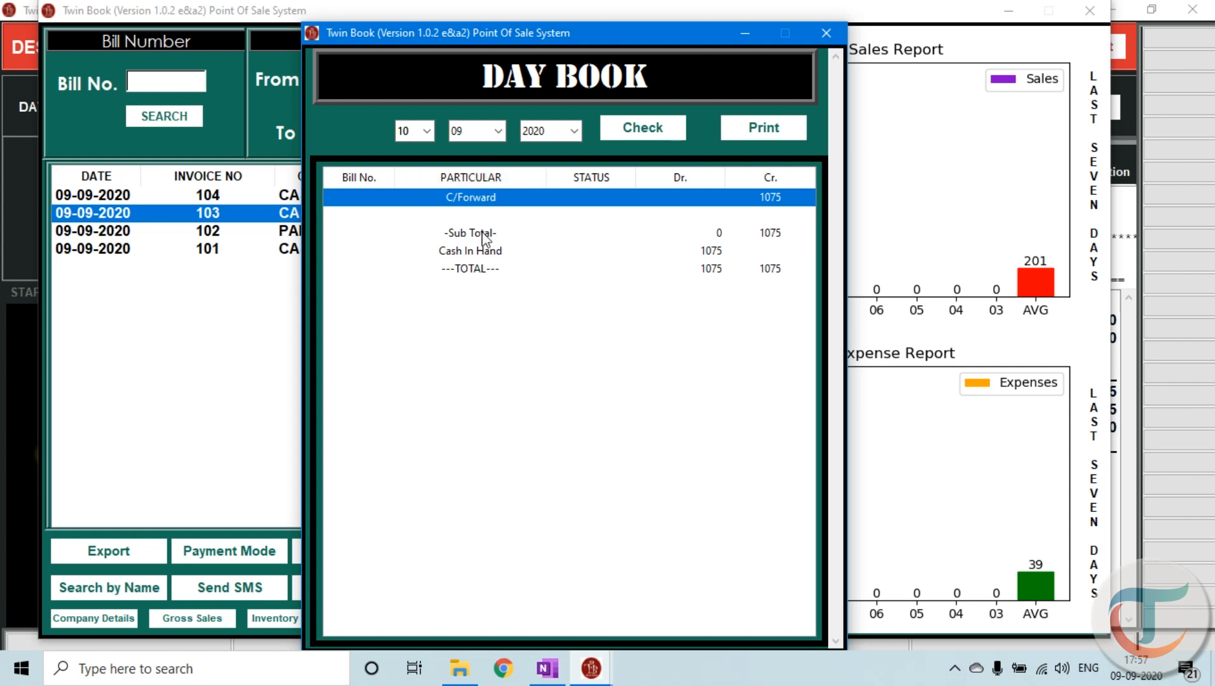
click(711, 255)
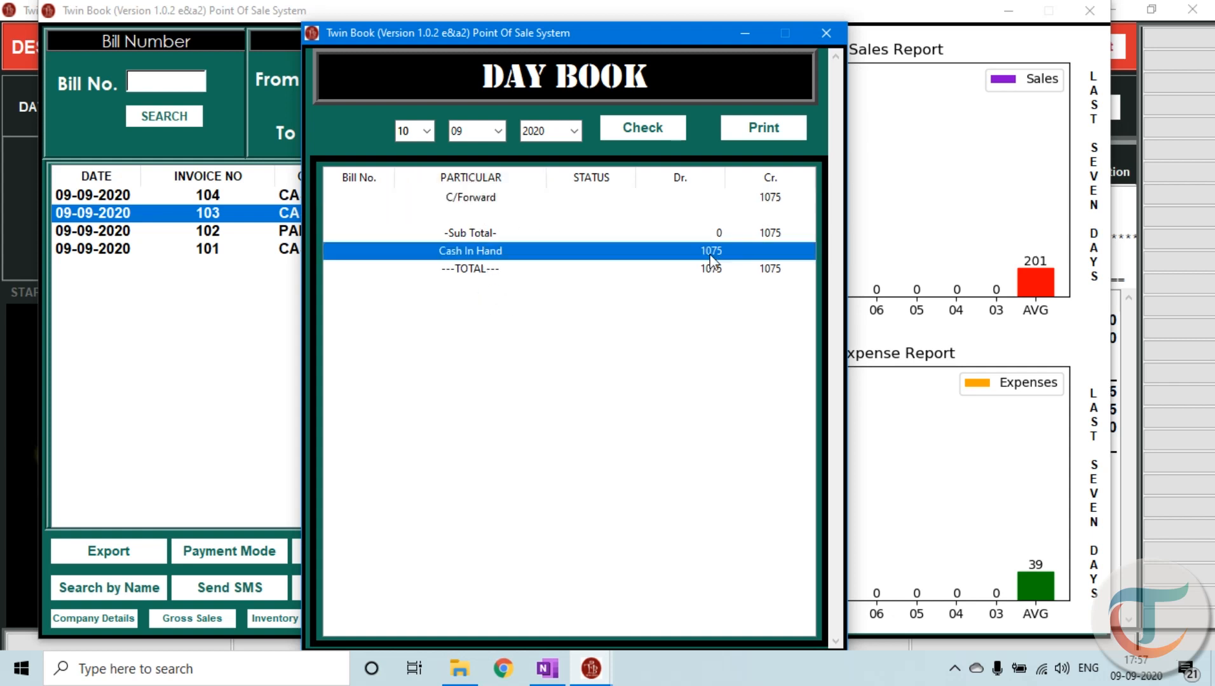
click(826, 33)
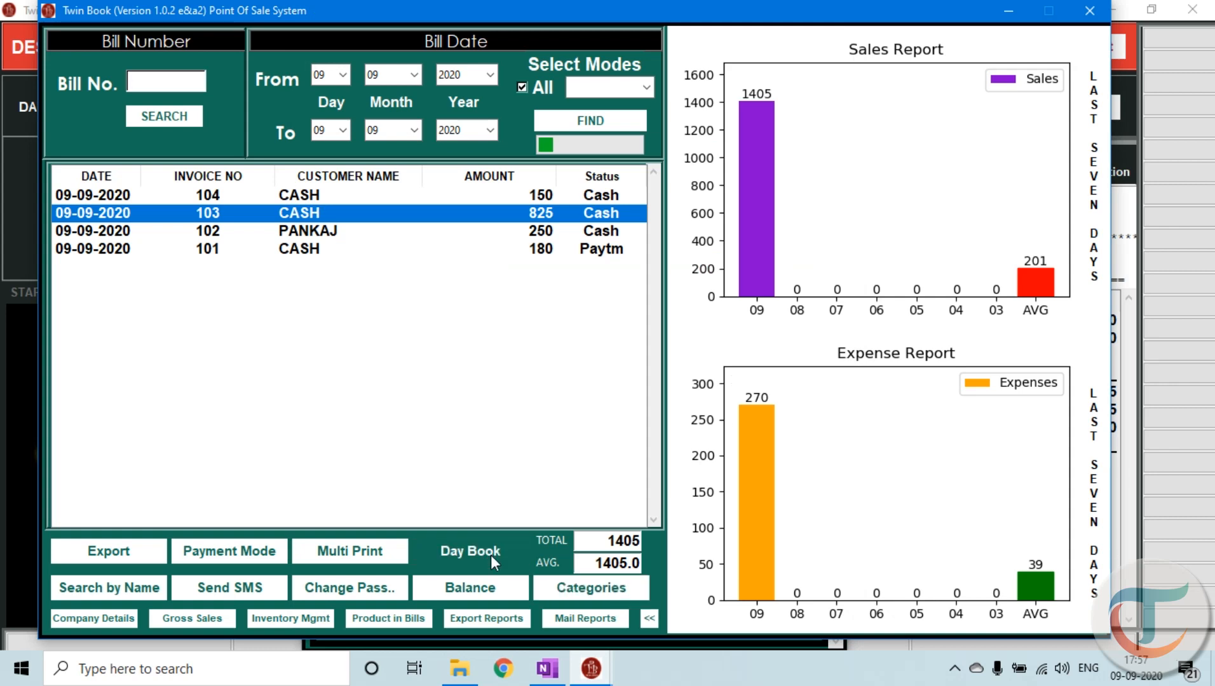
Step: Reopen and close the Day Book, then open Search by Name and browse the customer list
click(490, 554)
click(818, 33)
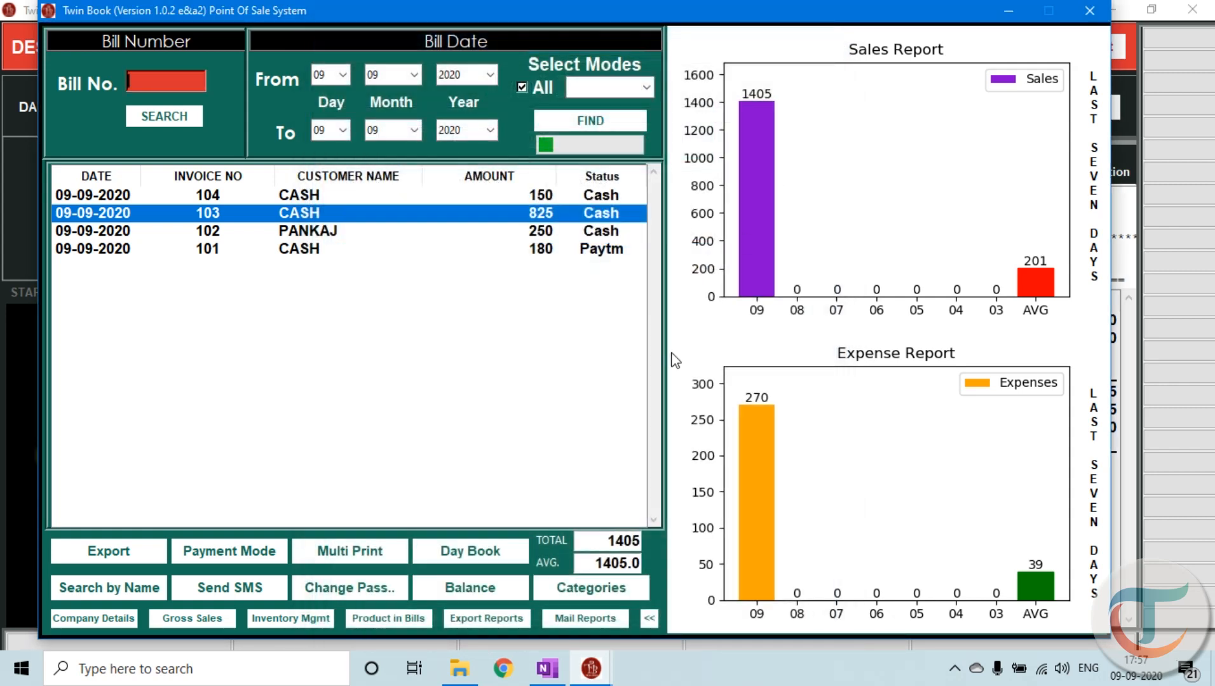
click(132, 594)
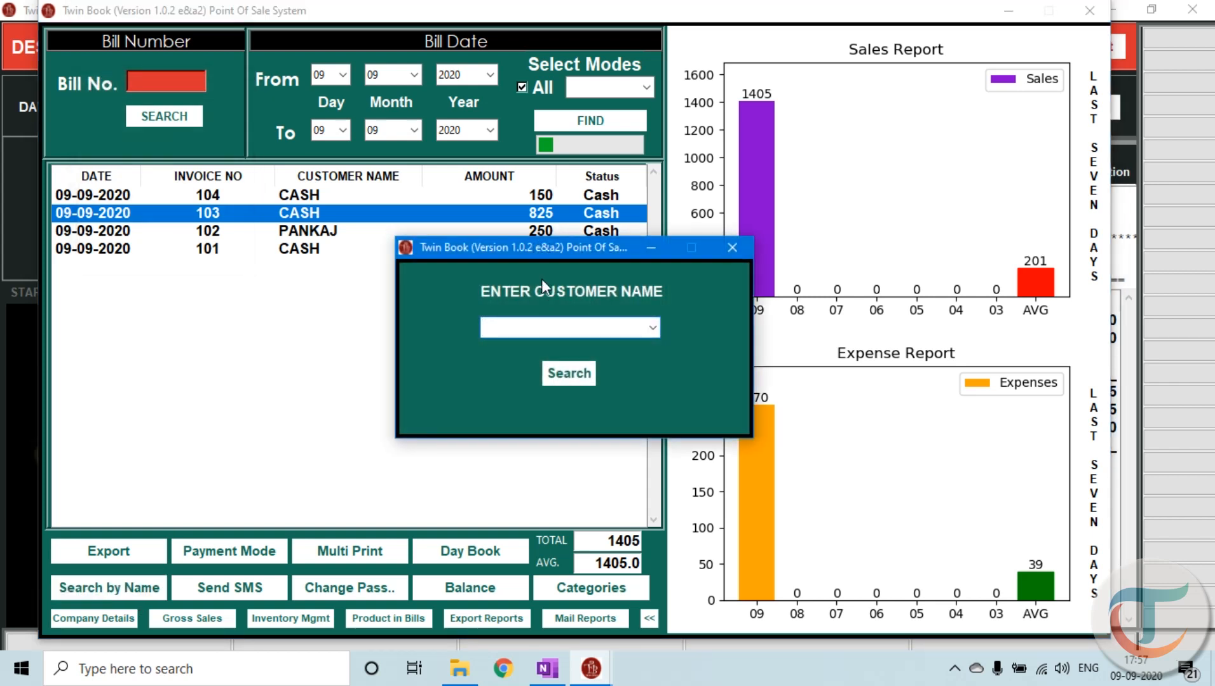
drag(525, 244, 706, 237)
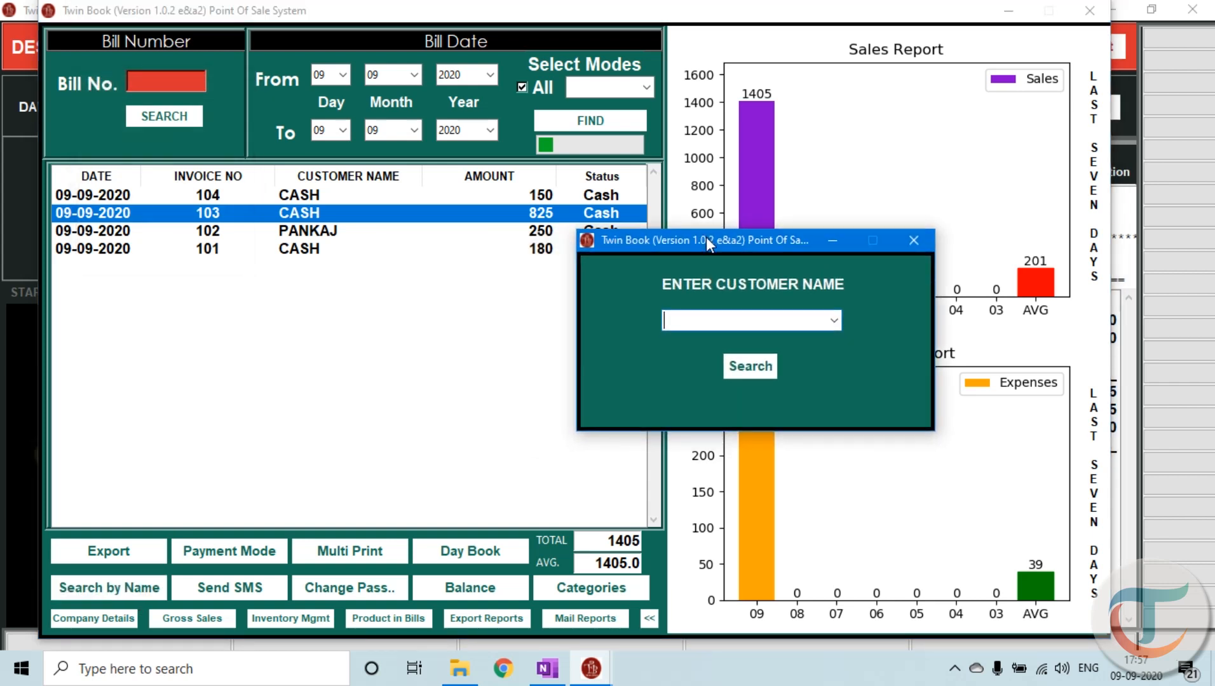
click(836, 320)
key(Down)
key(Up)
key(Down)
key(Up)
key(Down)
key(Up)
Step: Search bills for customer CASH and look through its bills 104, 103 and 101
click(838, 319)
click(838, 319)
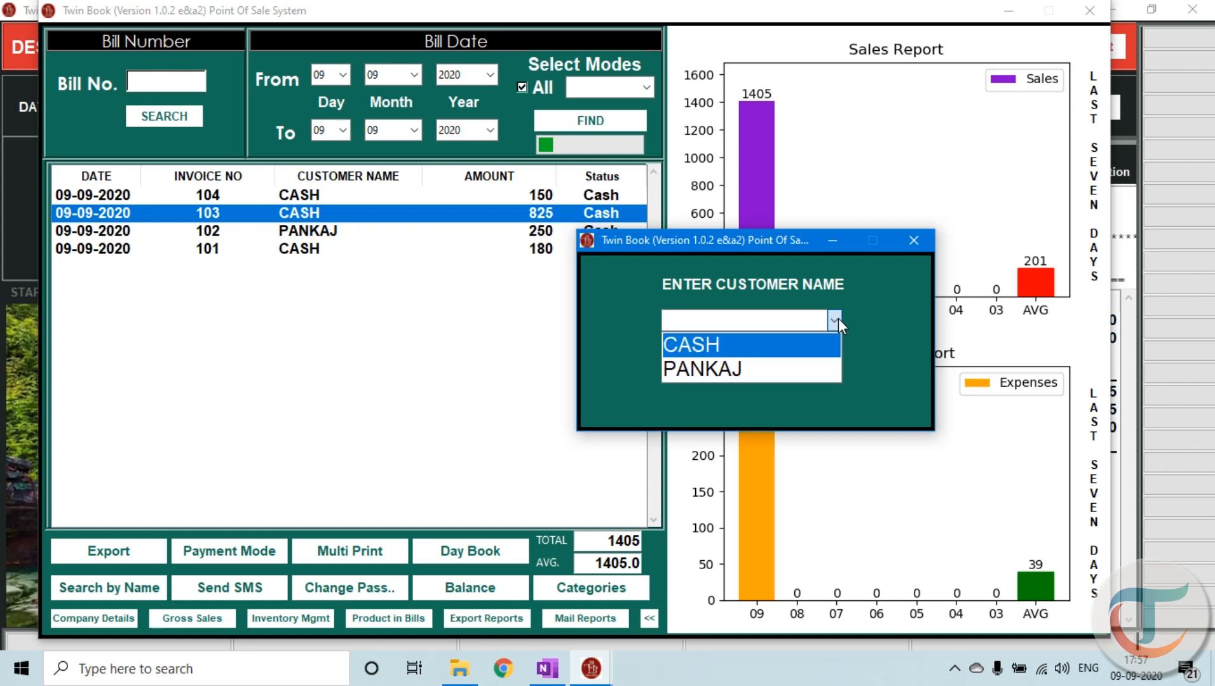
key(Down)
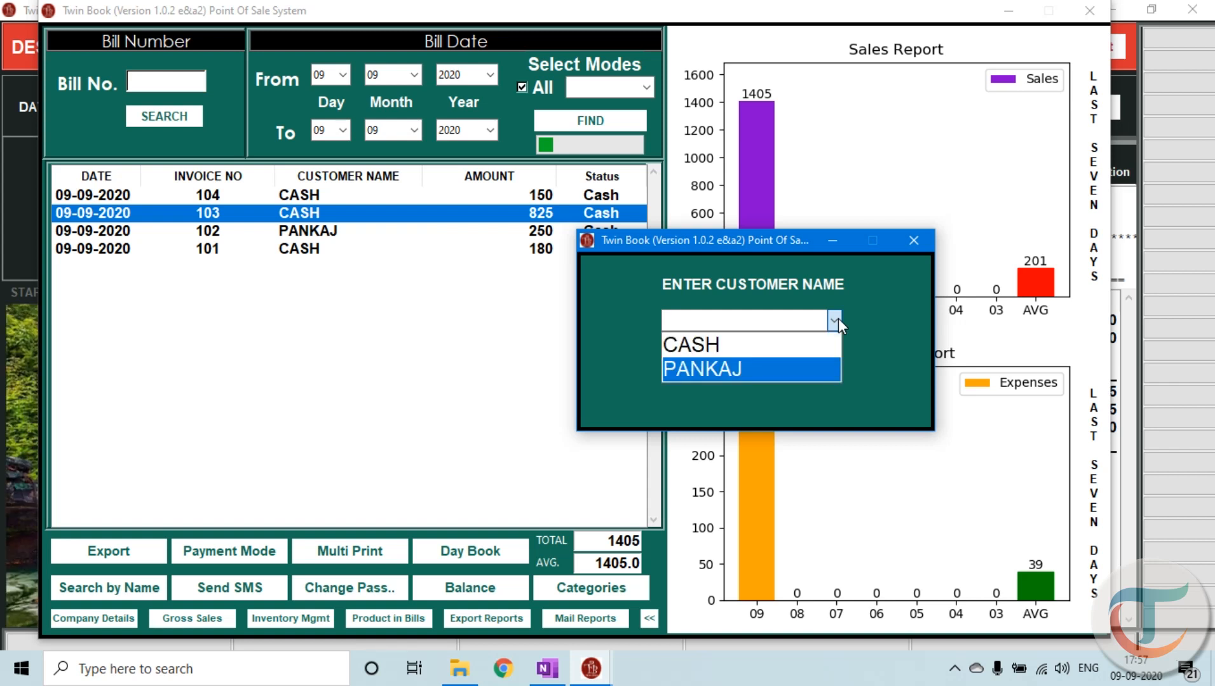
key(Up)
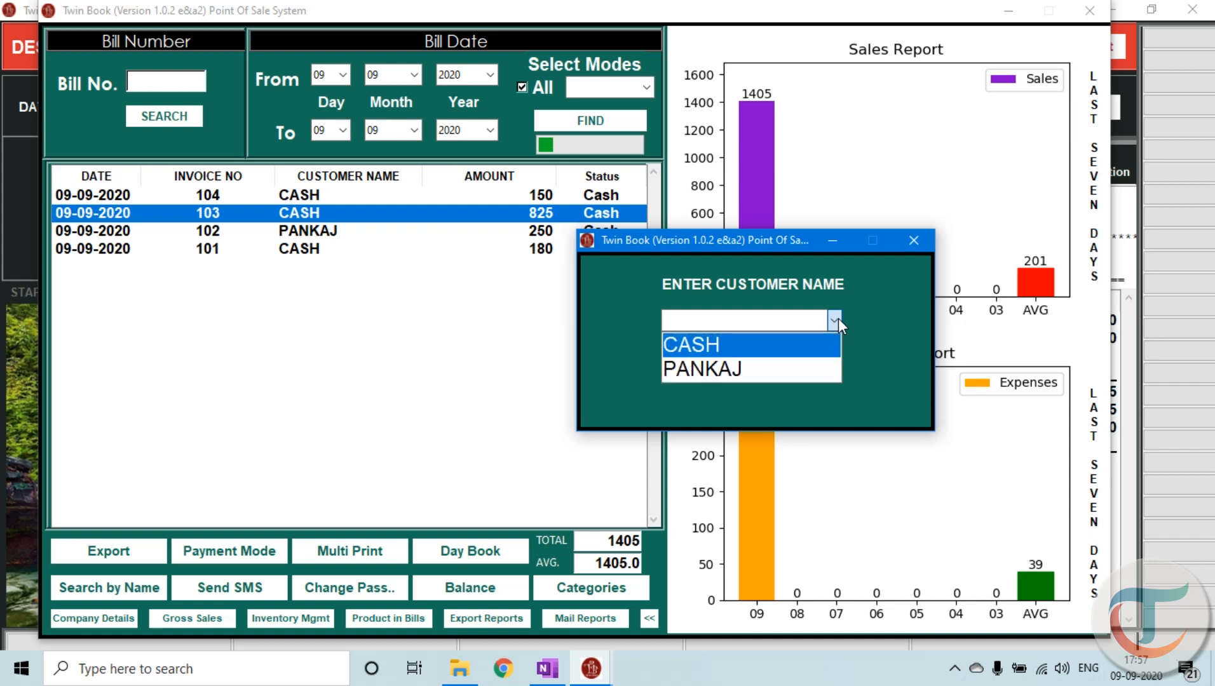
key(Down)
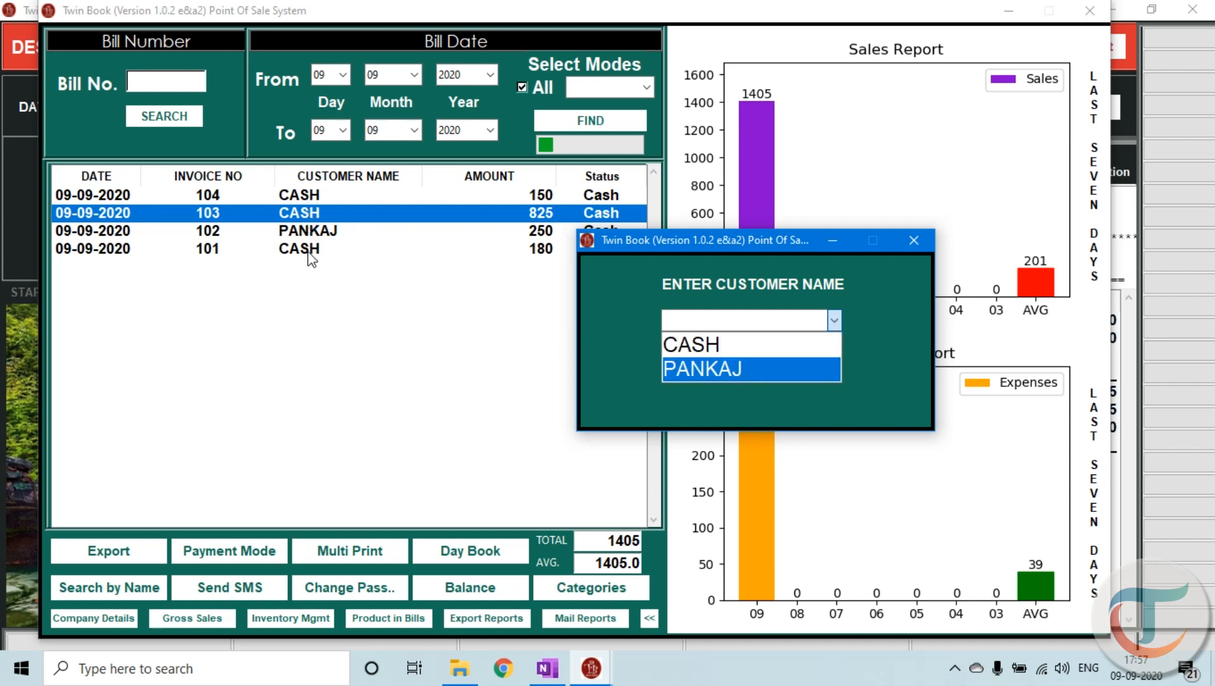
click(728, 346)
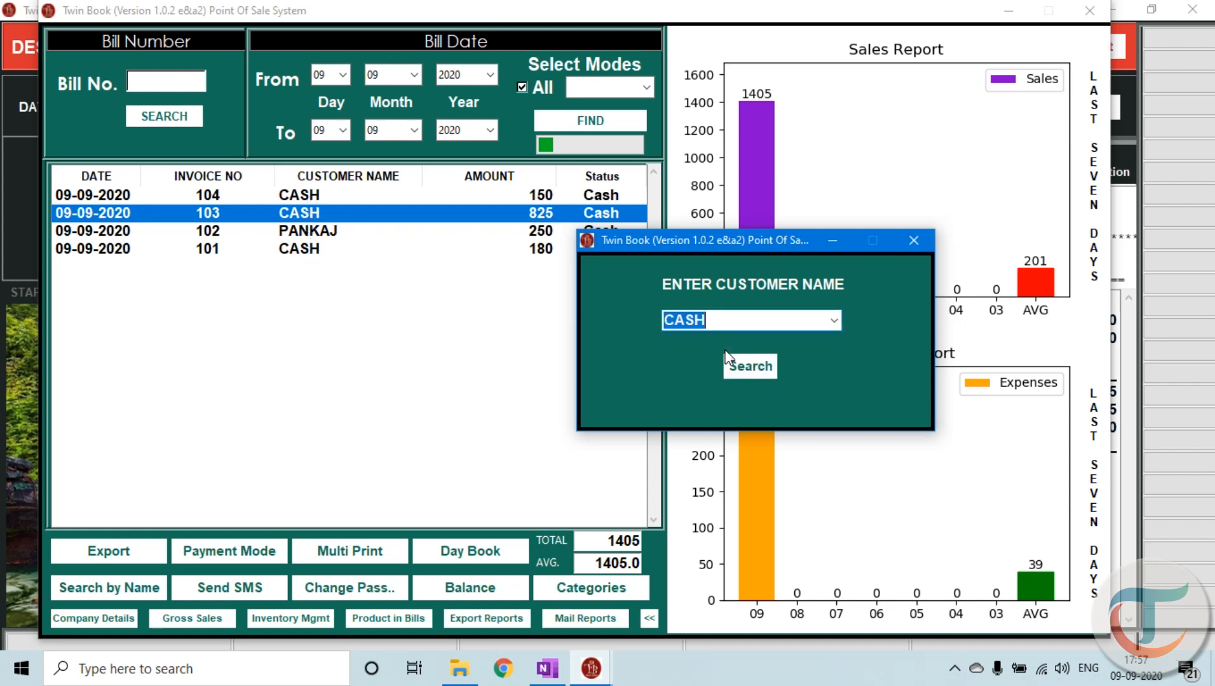
click(747, 366)
click(318, 200)
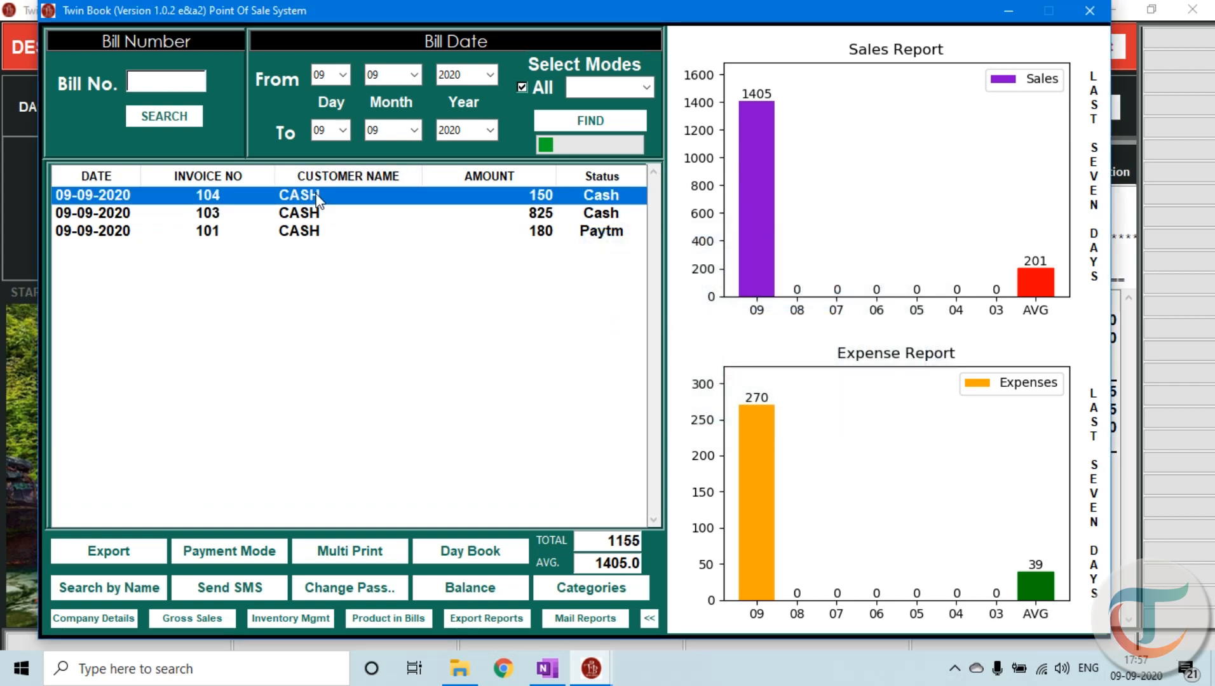
click(317, 213)
click(320, 233)
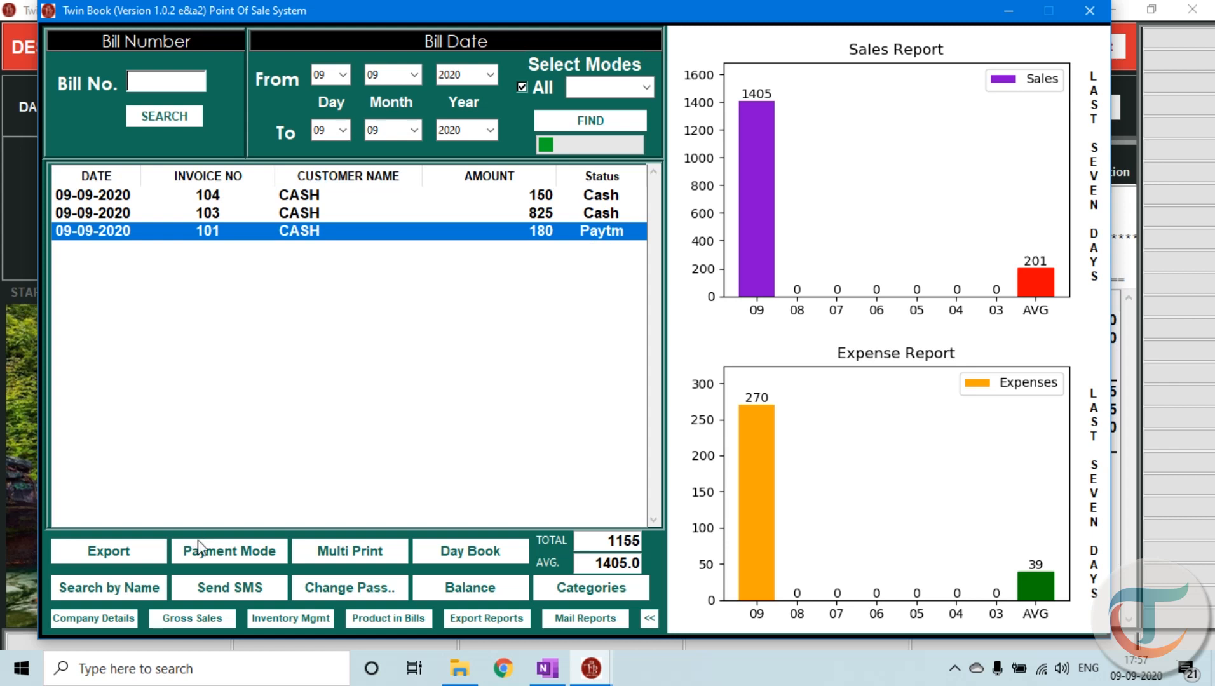
Step: Search by the other customer's name to list only invoice 102 for 250
click(159, 597)
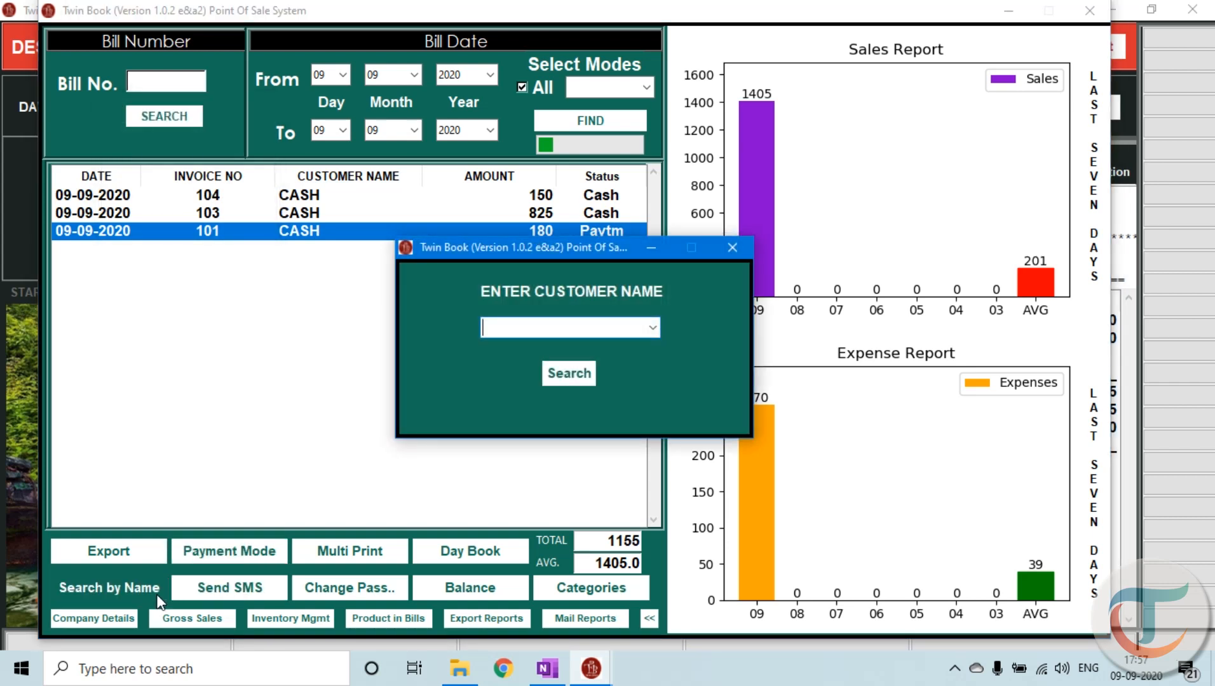
text(PANKAJ)
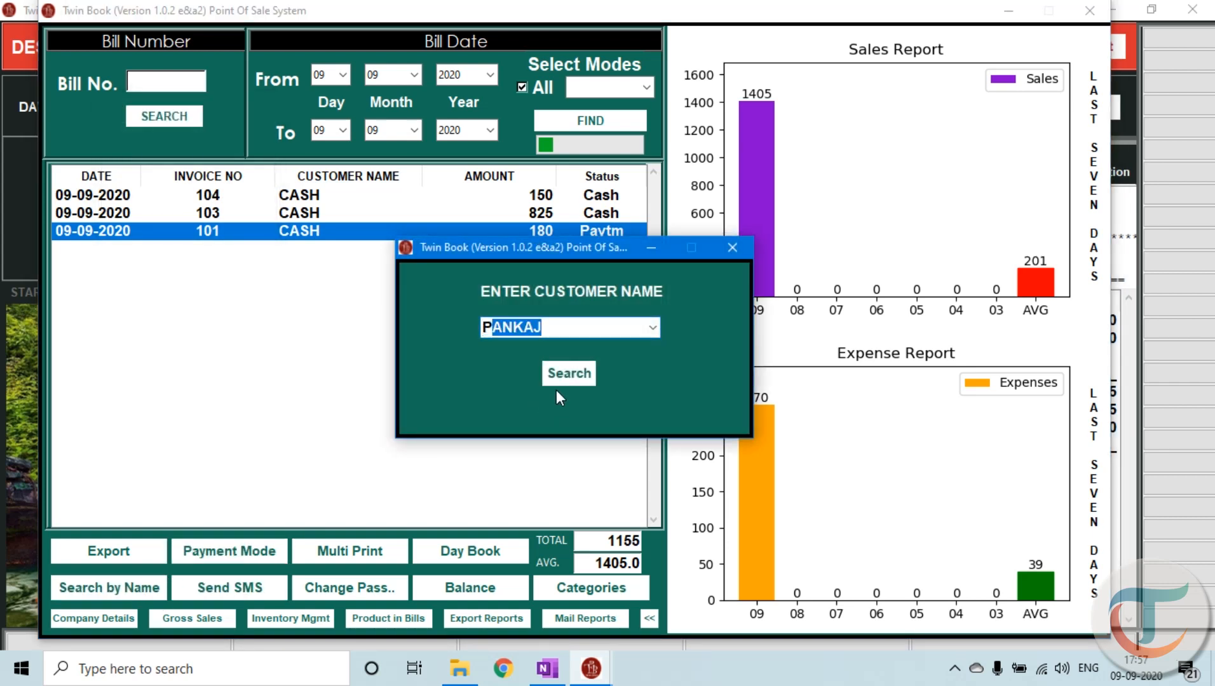
click(574, 379)
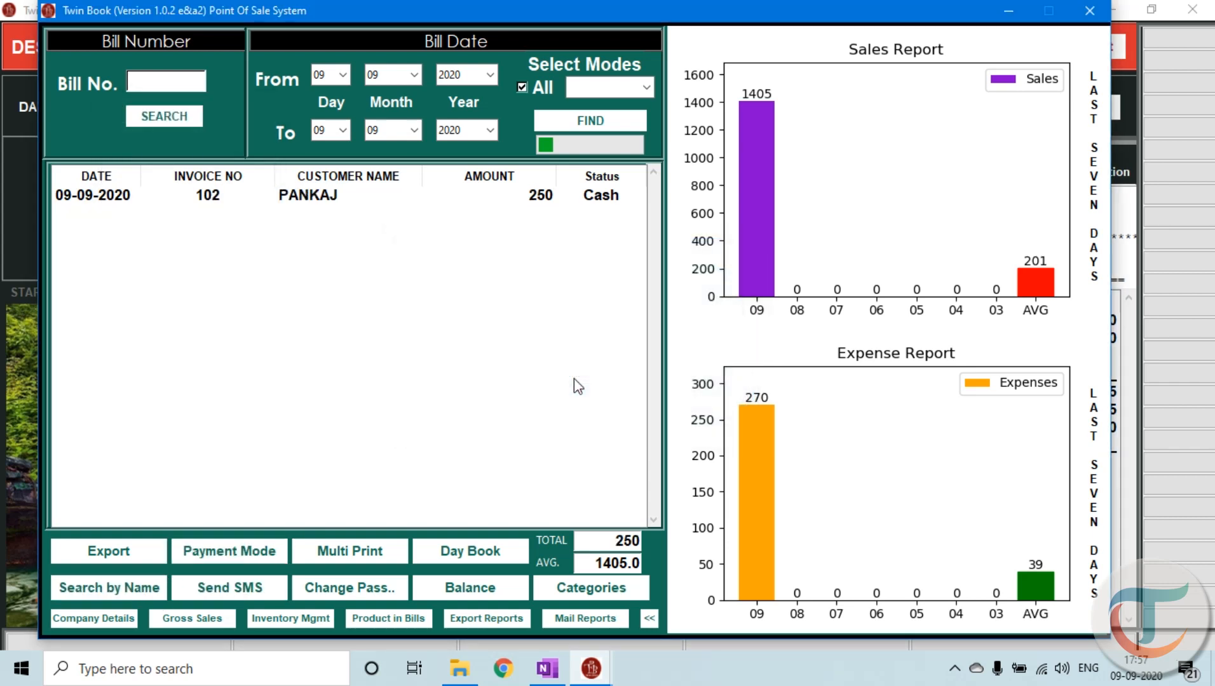
click(318, 197)
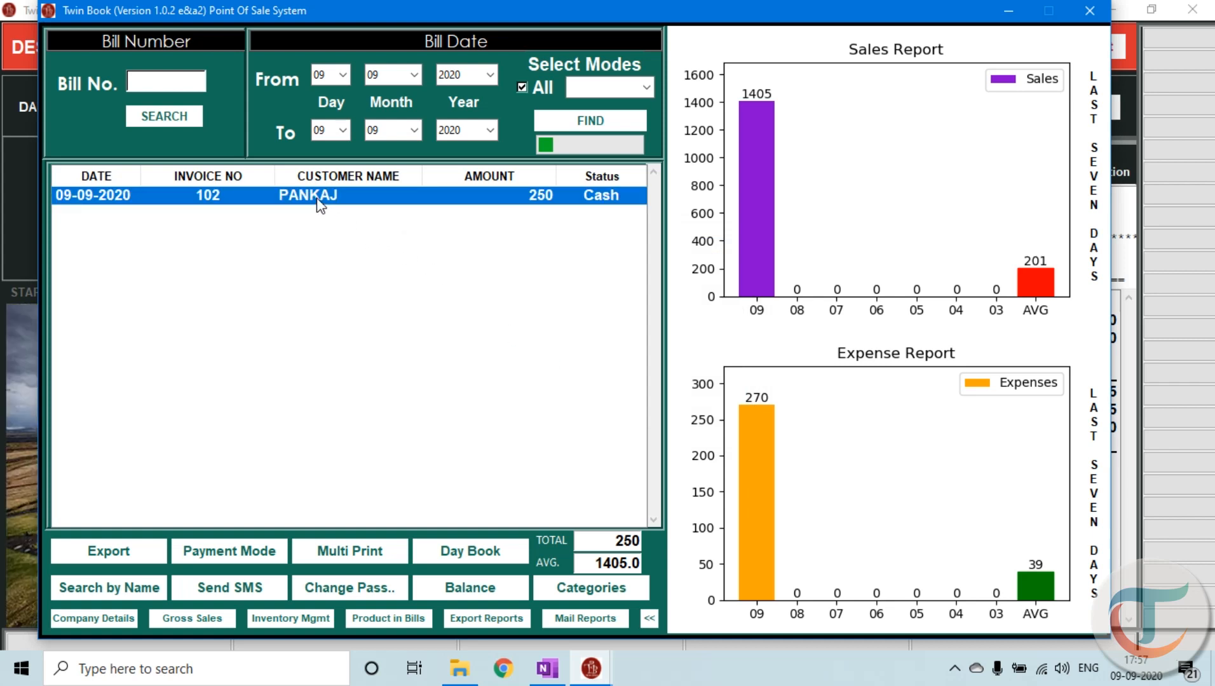
Step: Check the From and To day dropdowns, keeping both at 09
click(340, 73)
click(340, 73)
click(343, 130)
click(344, 130)
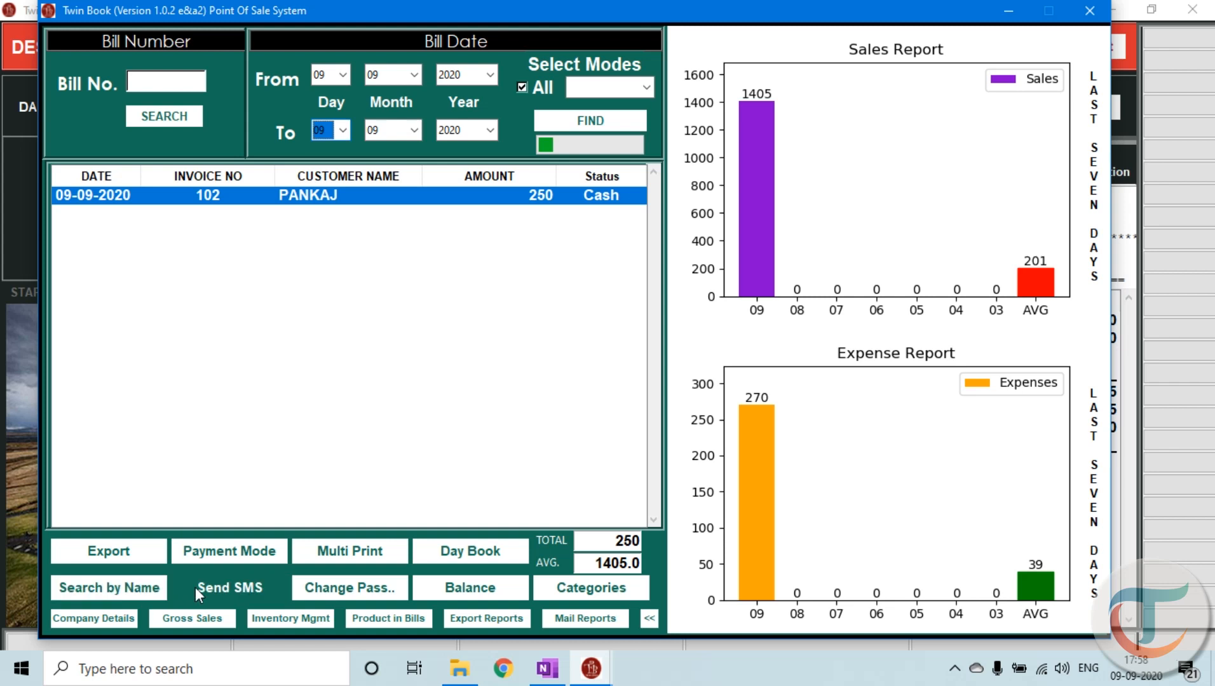
Step: Open the bulk SMS composer, then minimize and restore the admin report window
click(237, 584)
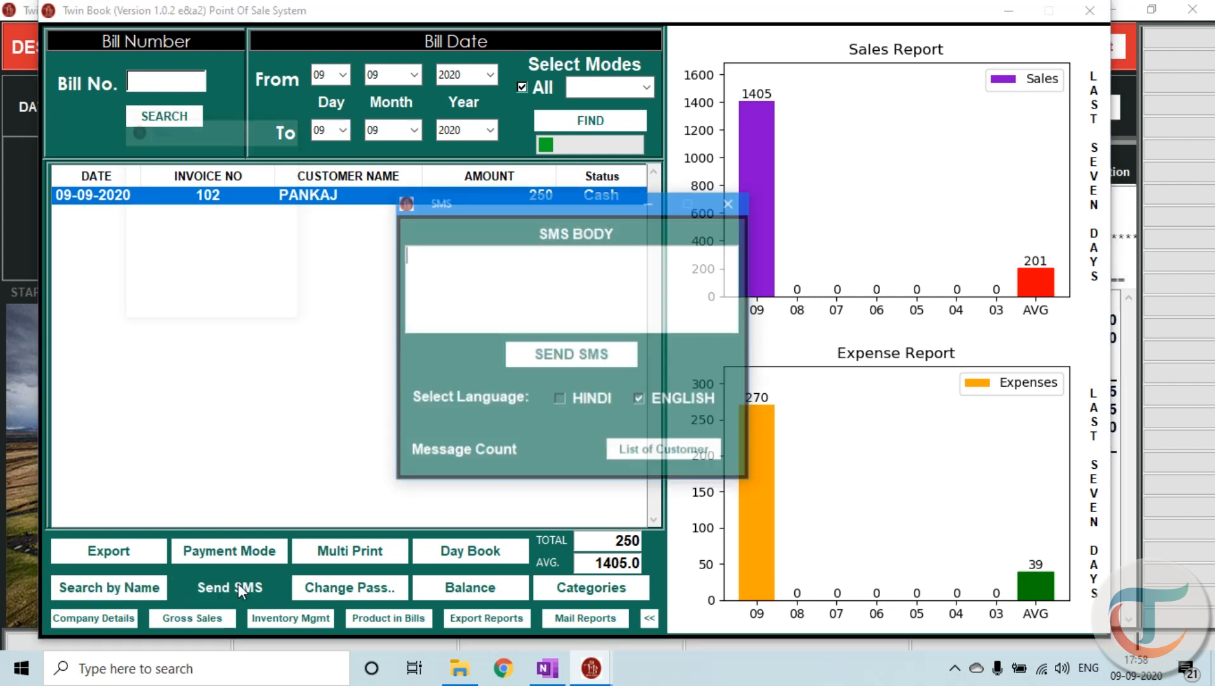
drag(531, 210, 586, 194)
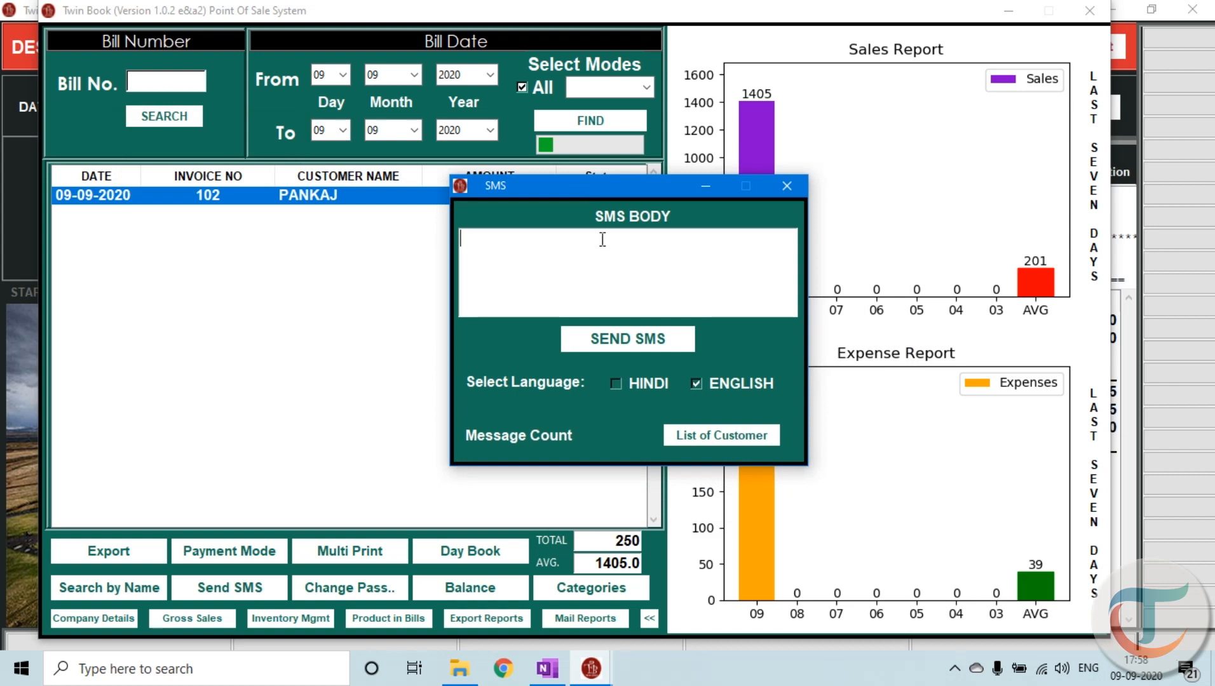
click(576, 259)
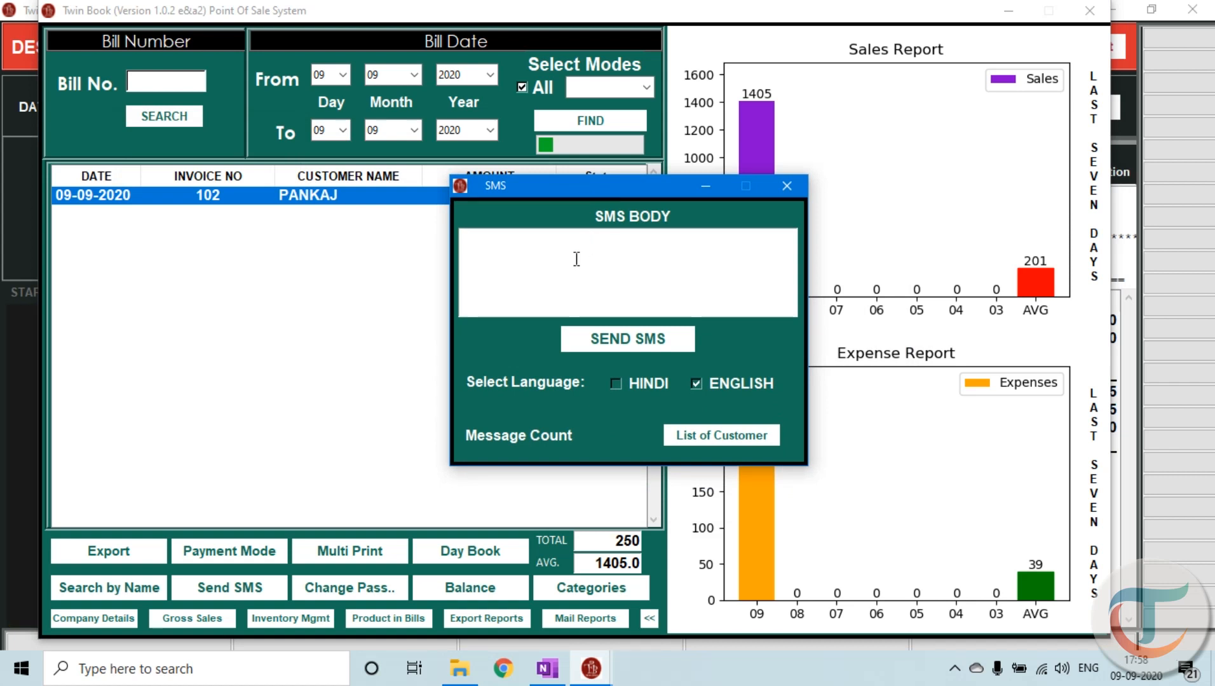
click(994, 30)
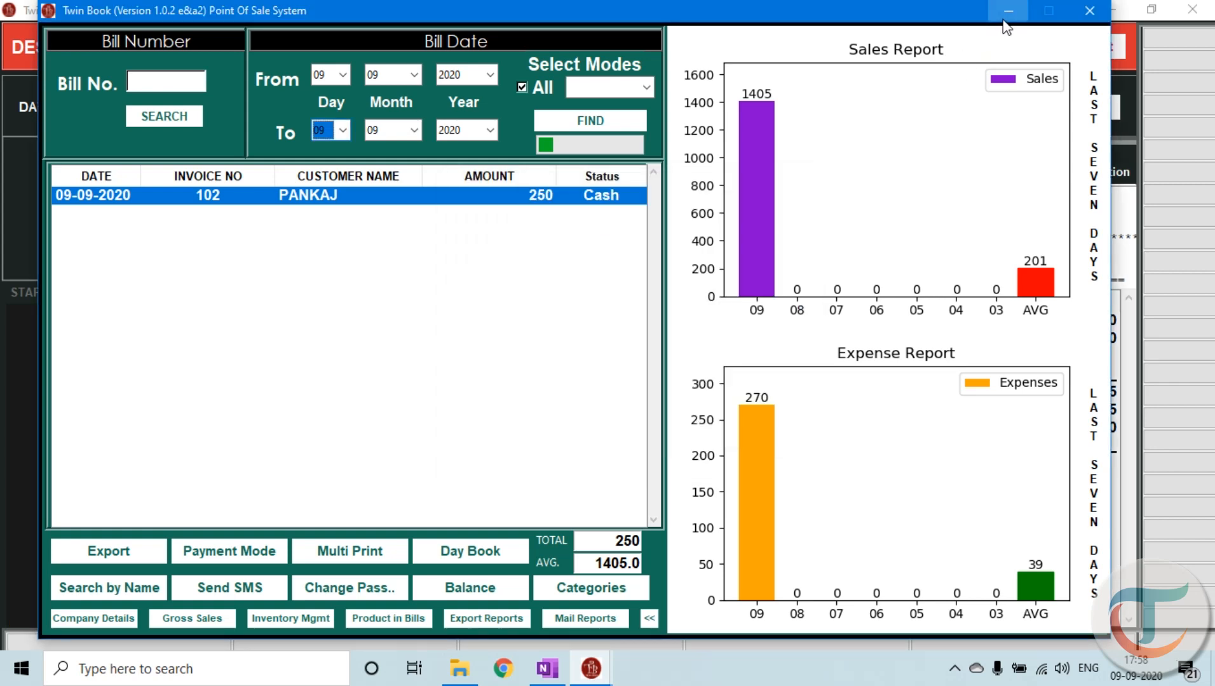
click(1008, 11)
mouse_move(581, 612)
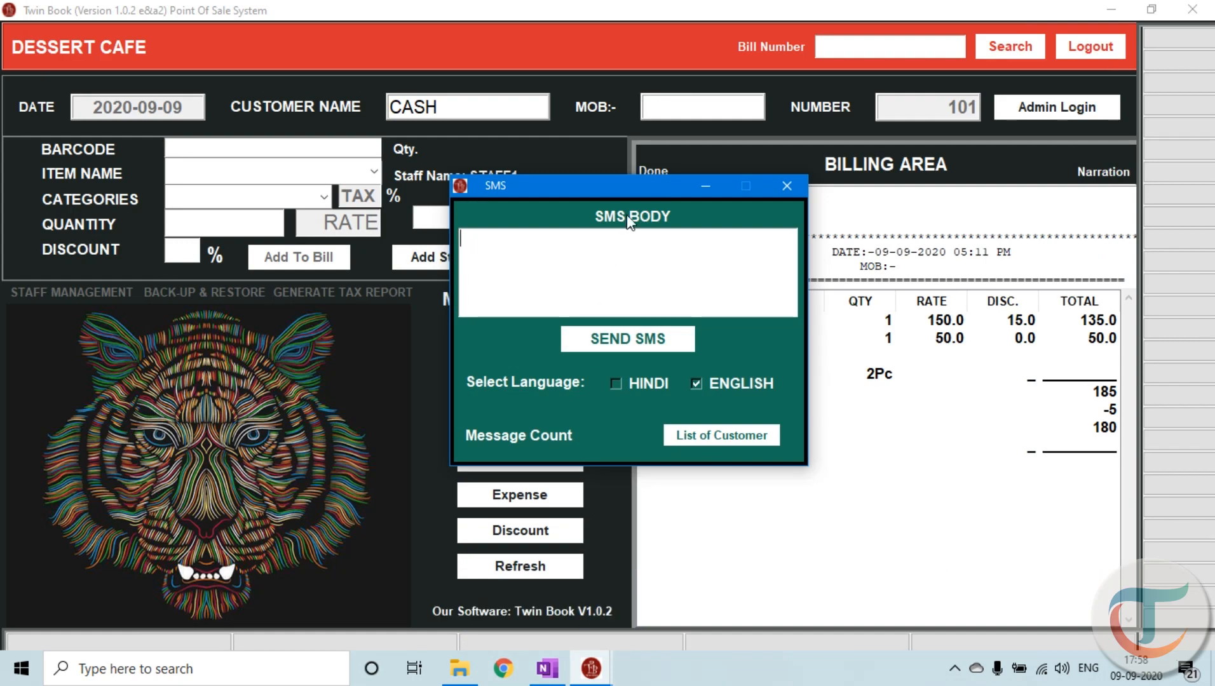
click(1028, 106)
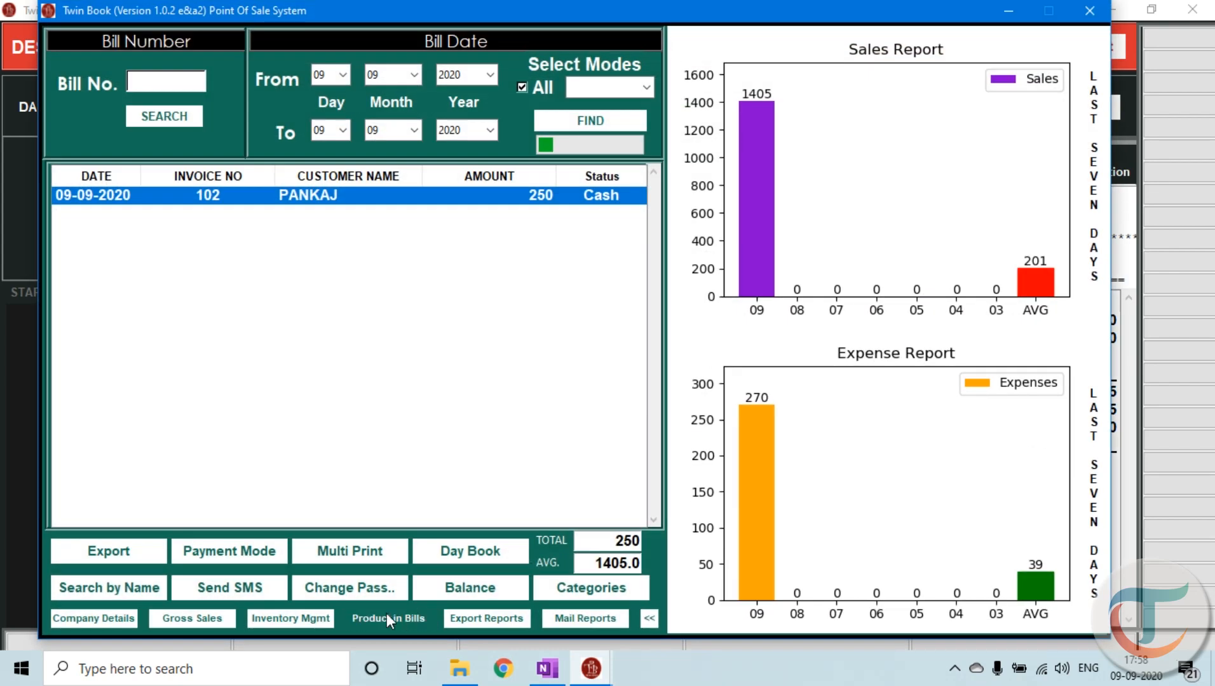
Step: Write 'bulk sms for free schemes and coupens.' in the SMS body and send it to all customers
click(244, 588)
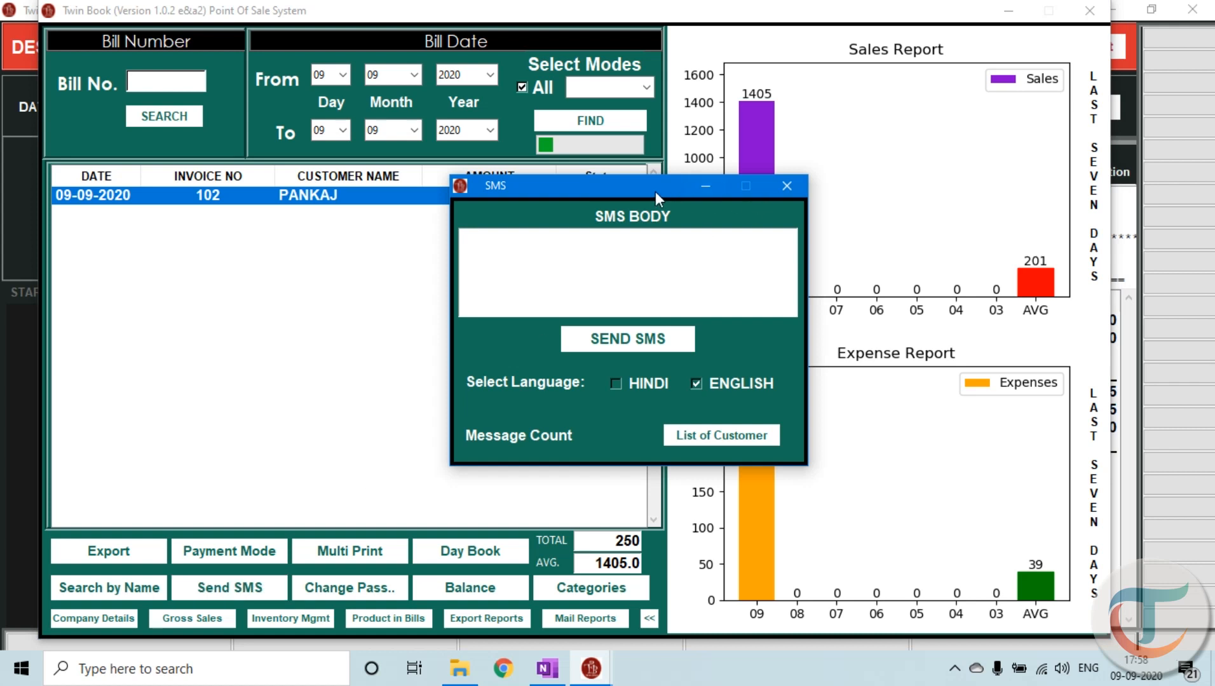
drag(658, 192, 538, 216)
click(532, 262)
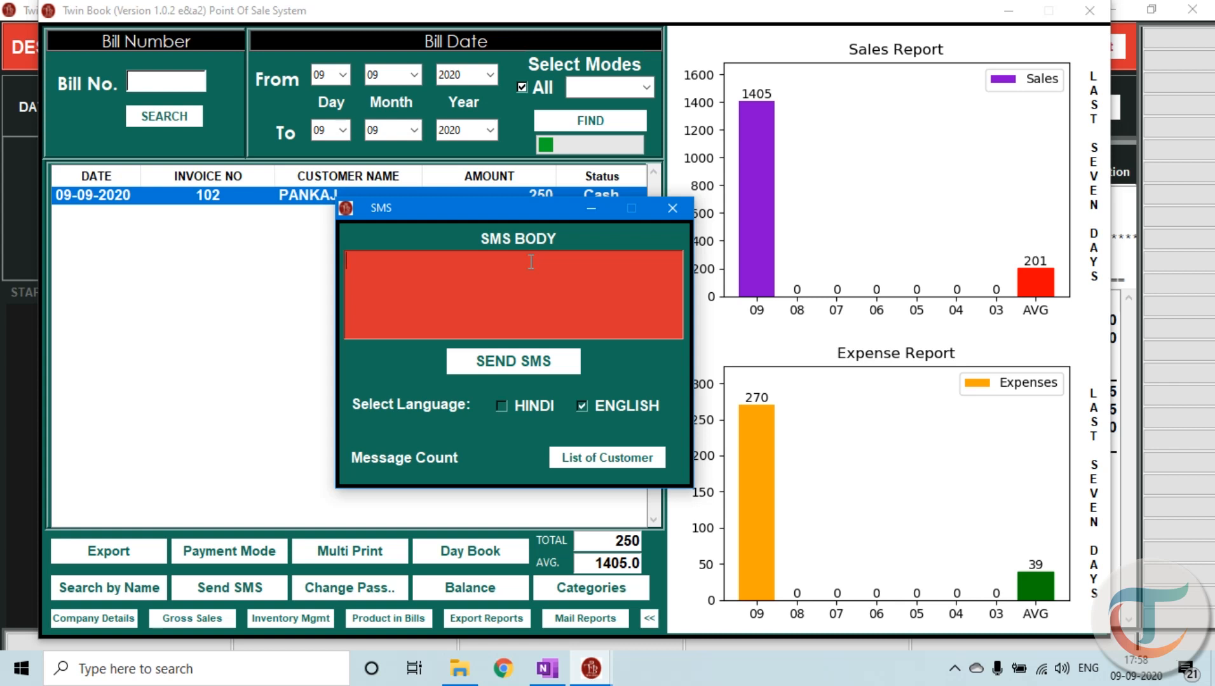
text(bulk sms )
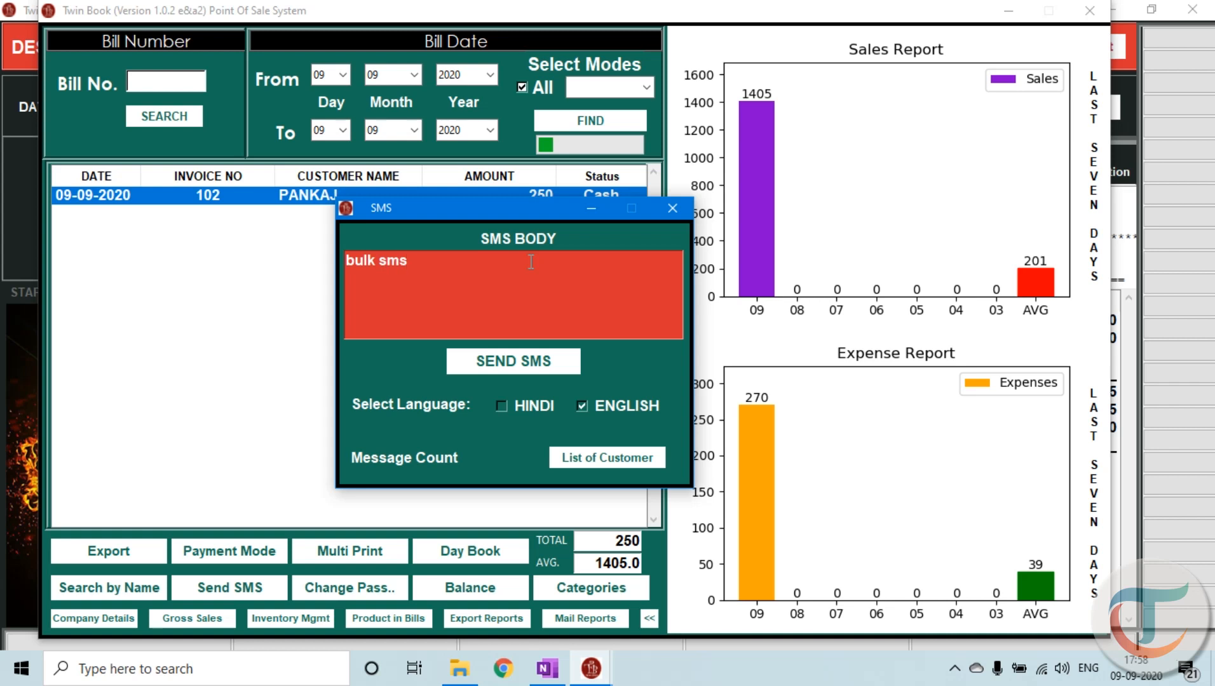
text(for free schemes a)
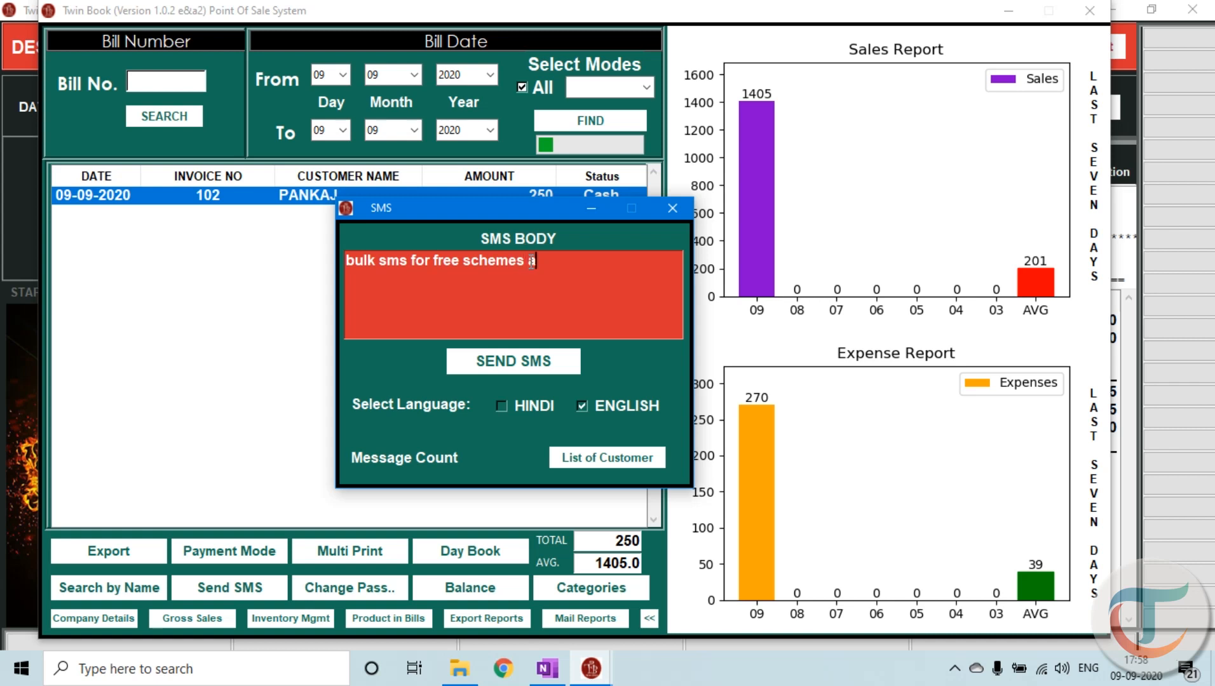
text(nd coupens.)
click(576, 363)
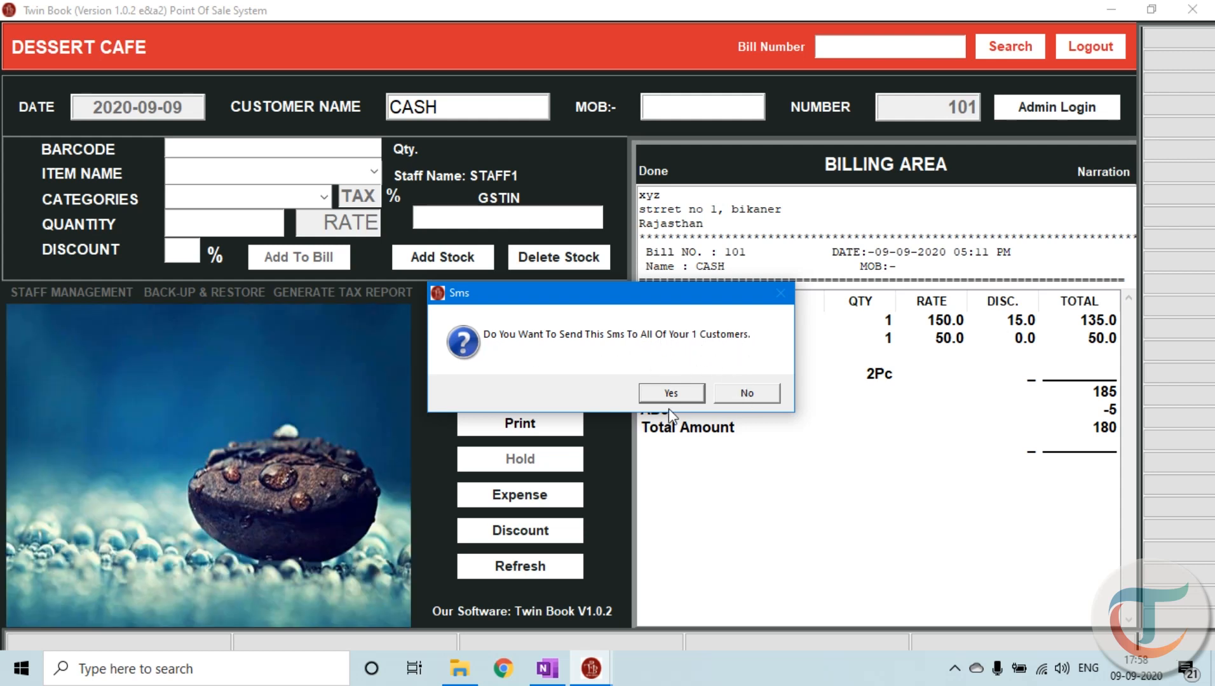
Step: Cancel the send and select a named customer and their phone number in the customer list
click(732, 396)
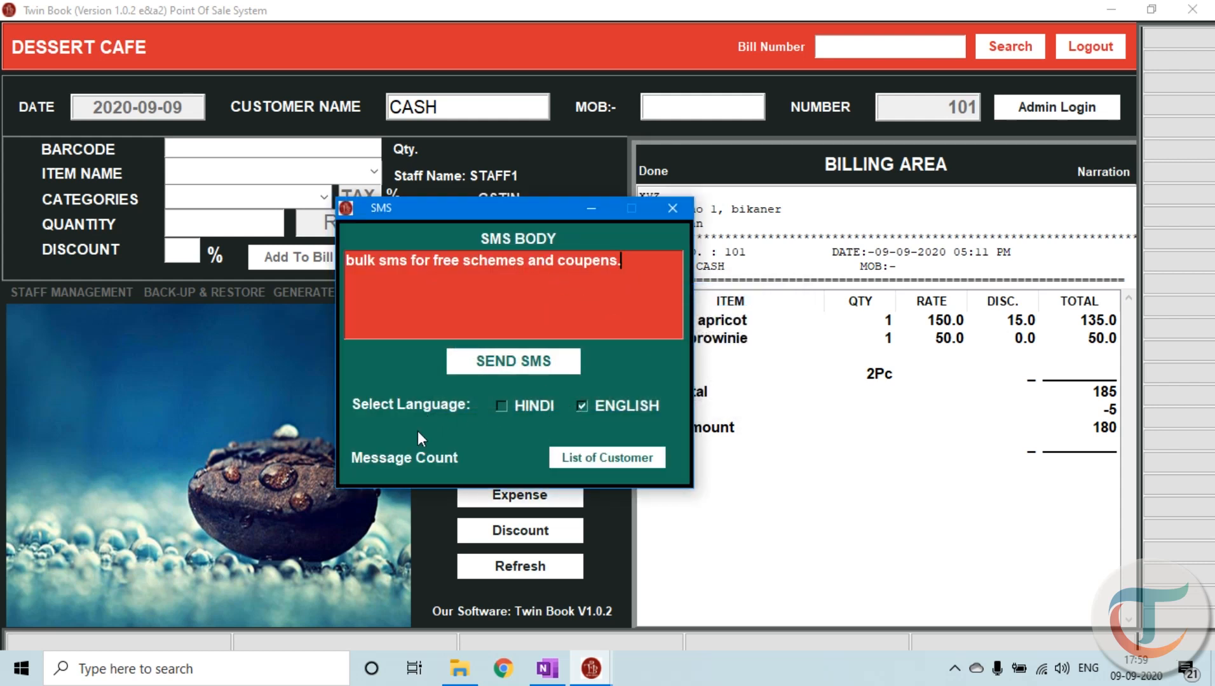
click(615, 460)
click(319, 149)
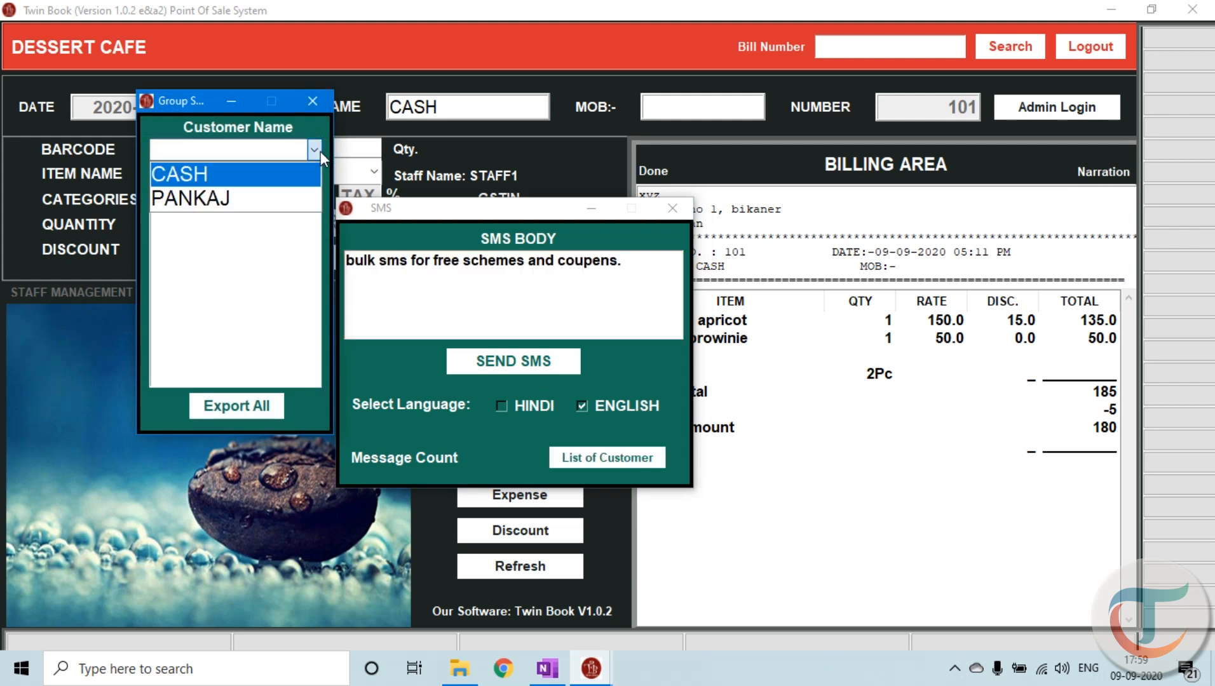
click(216, 175)
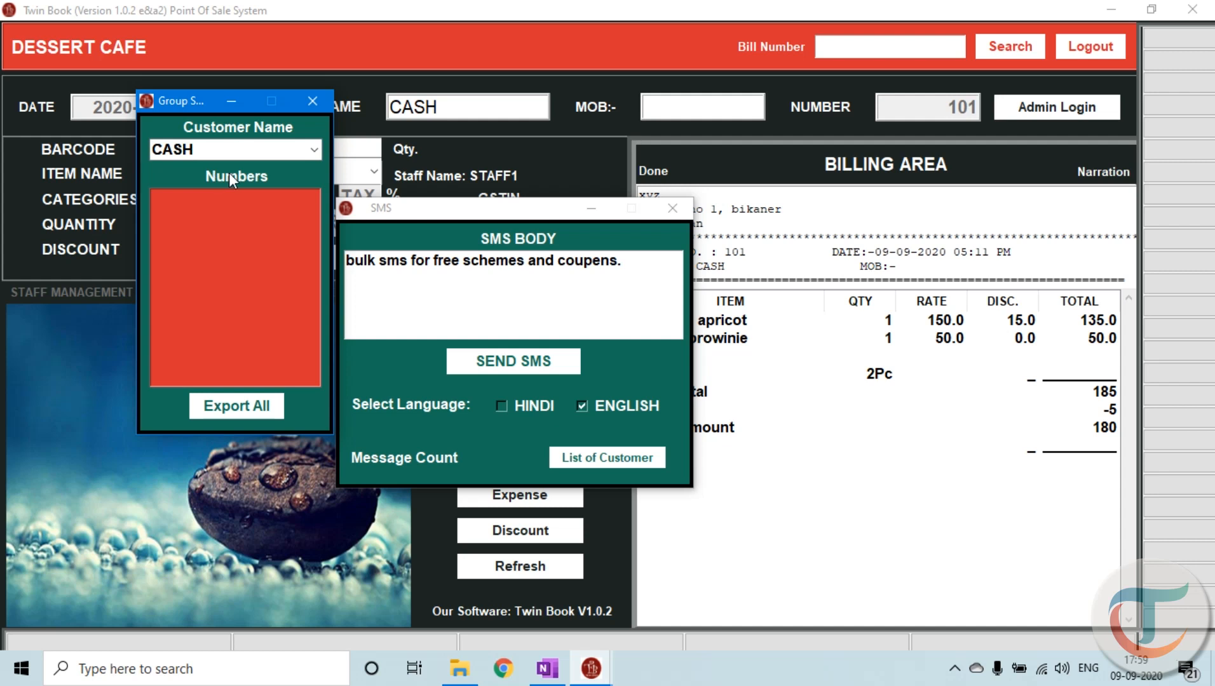
click(233, 150)
key(Down)
key(Down)
key(Return)
key(Return)
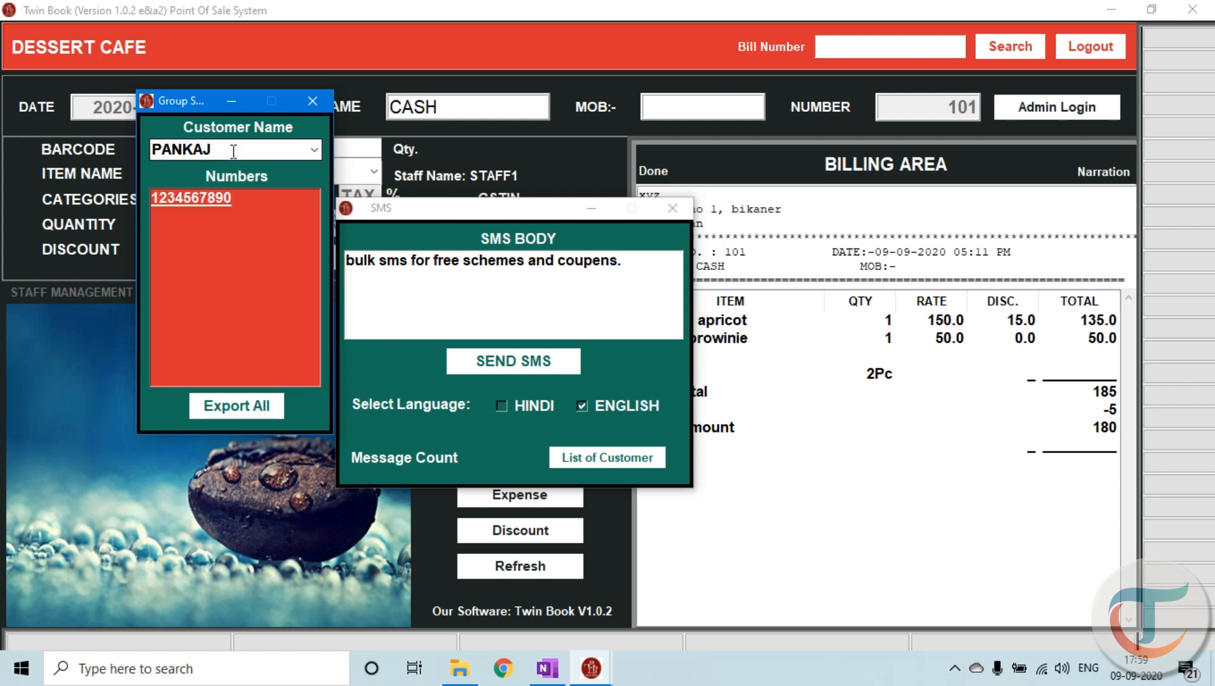
click(215, 198)
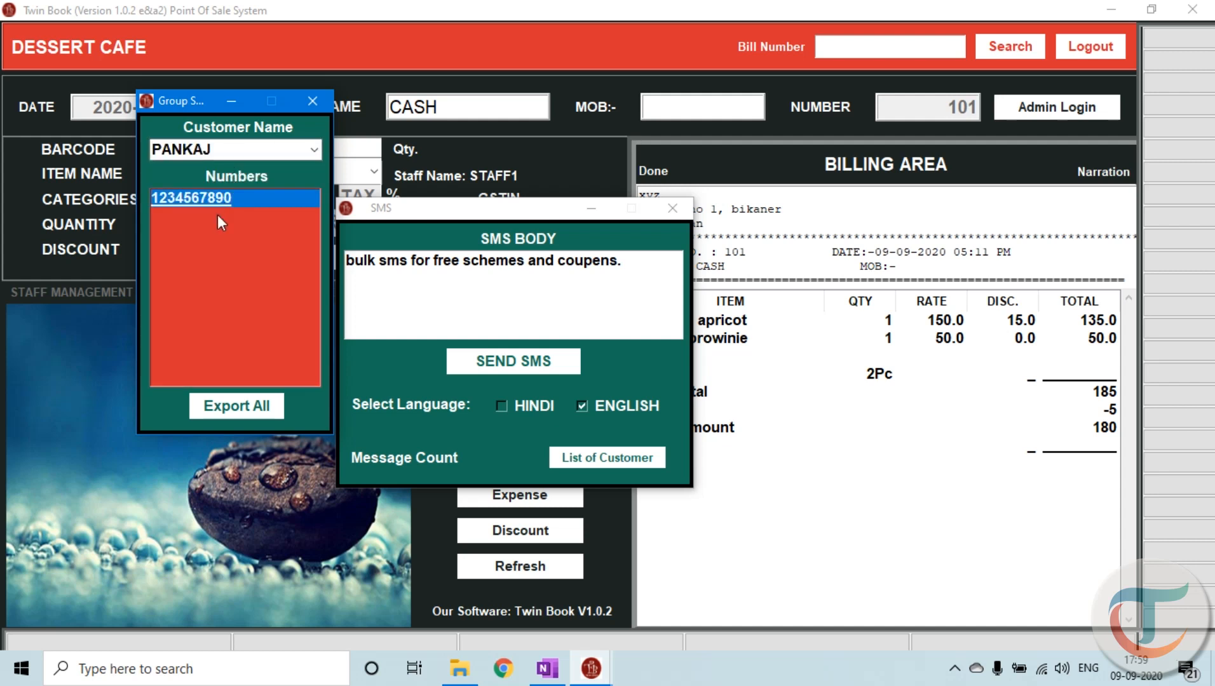
Step: Export all customer numbers to a spreadsheet and close the SMS, customer list and report windows
click(246, 406)
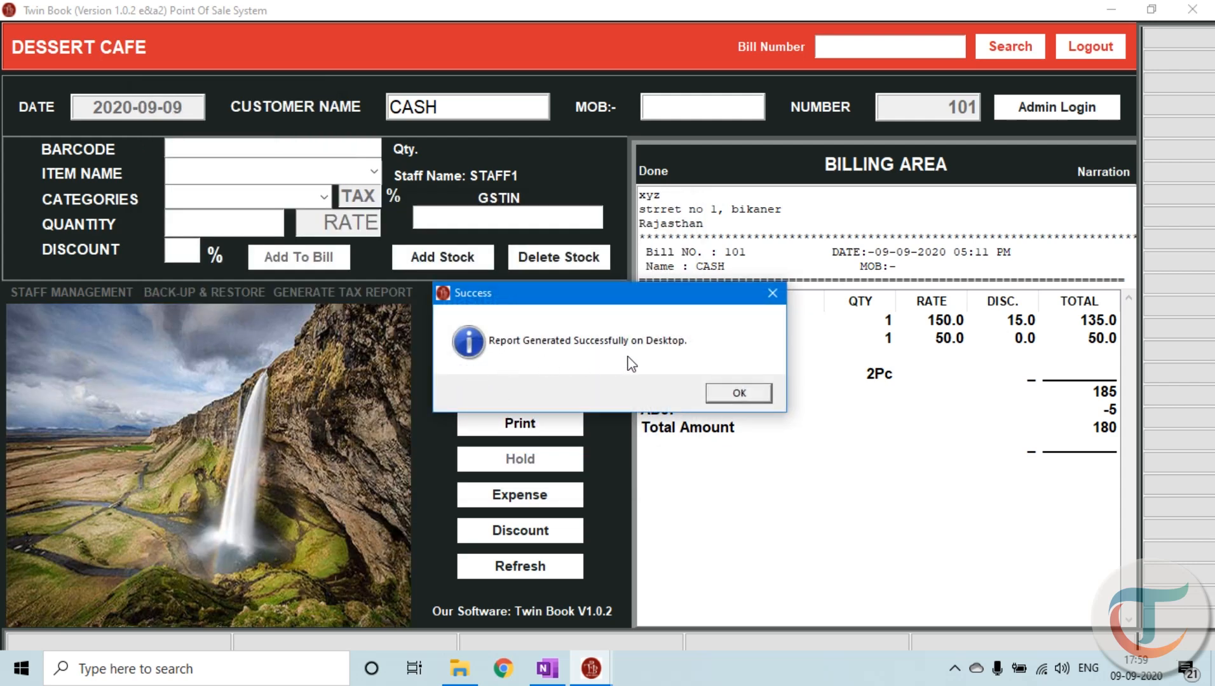
click(753, 392)
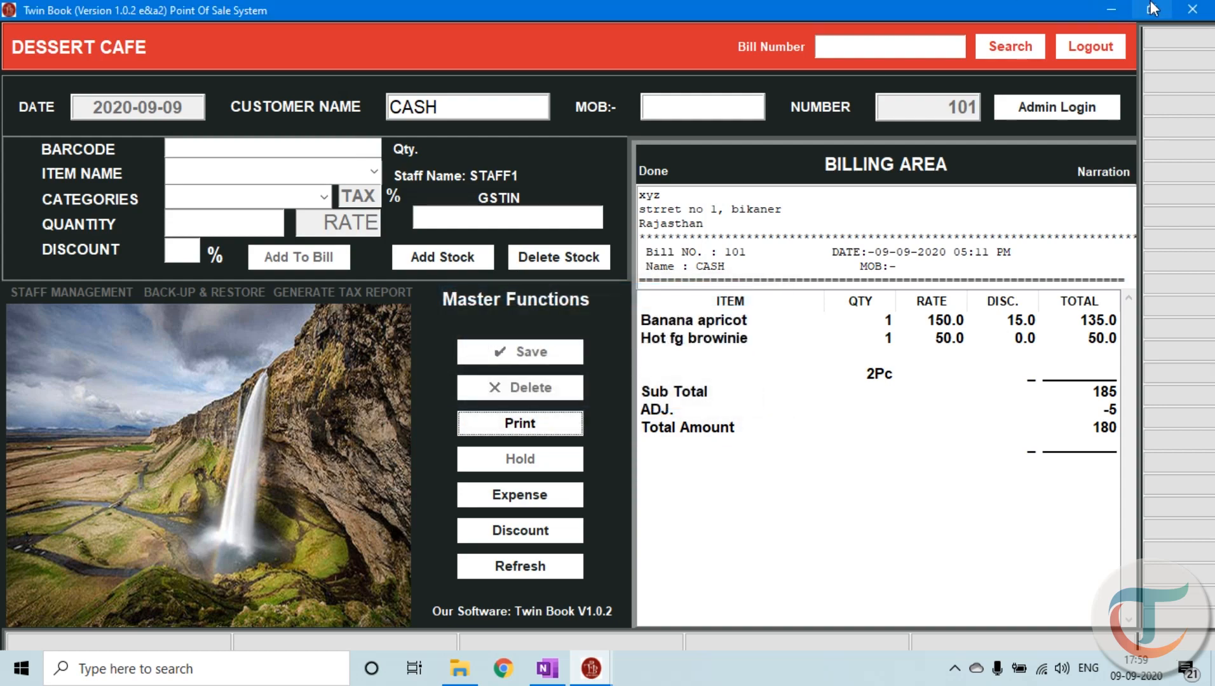
click(1112, 9)
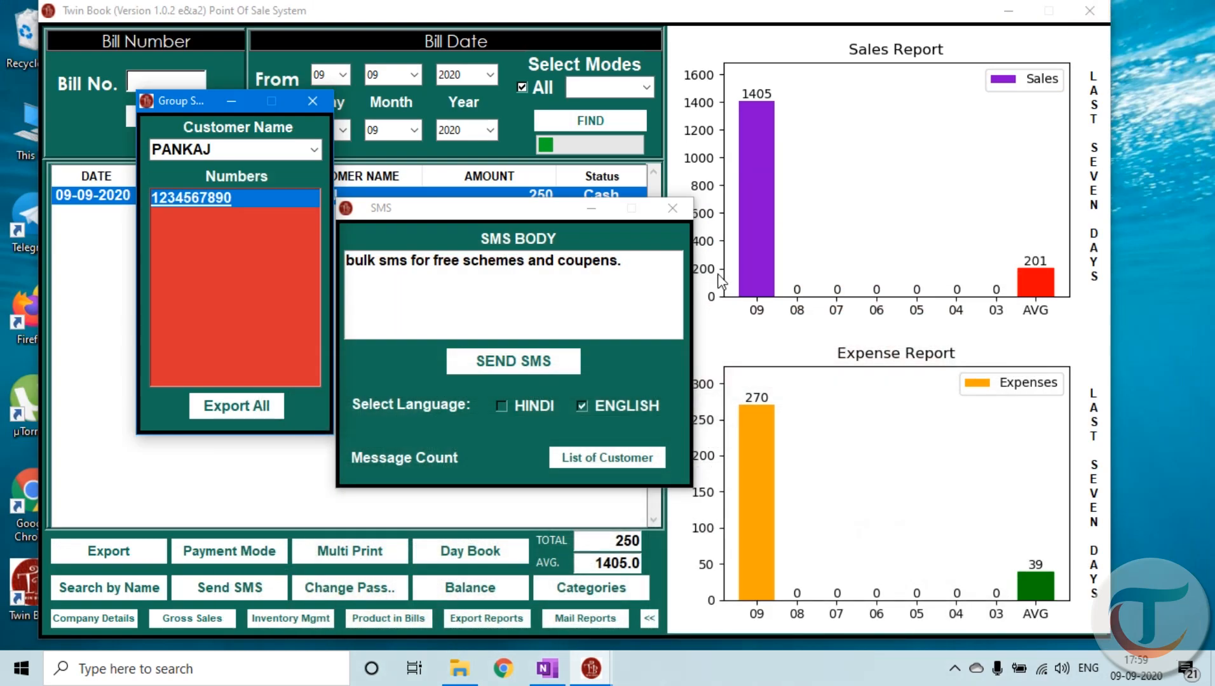
click(672, 208)
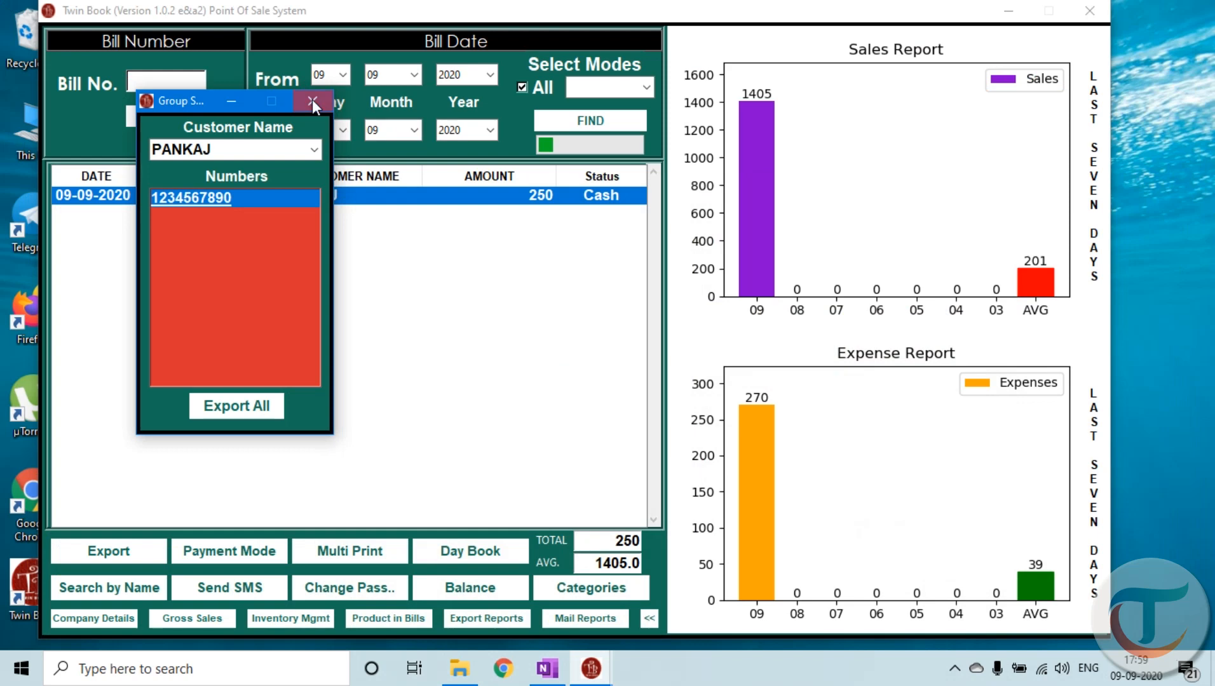
click(312, 100)
click(1090, 11)
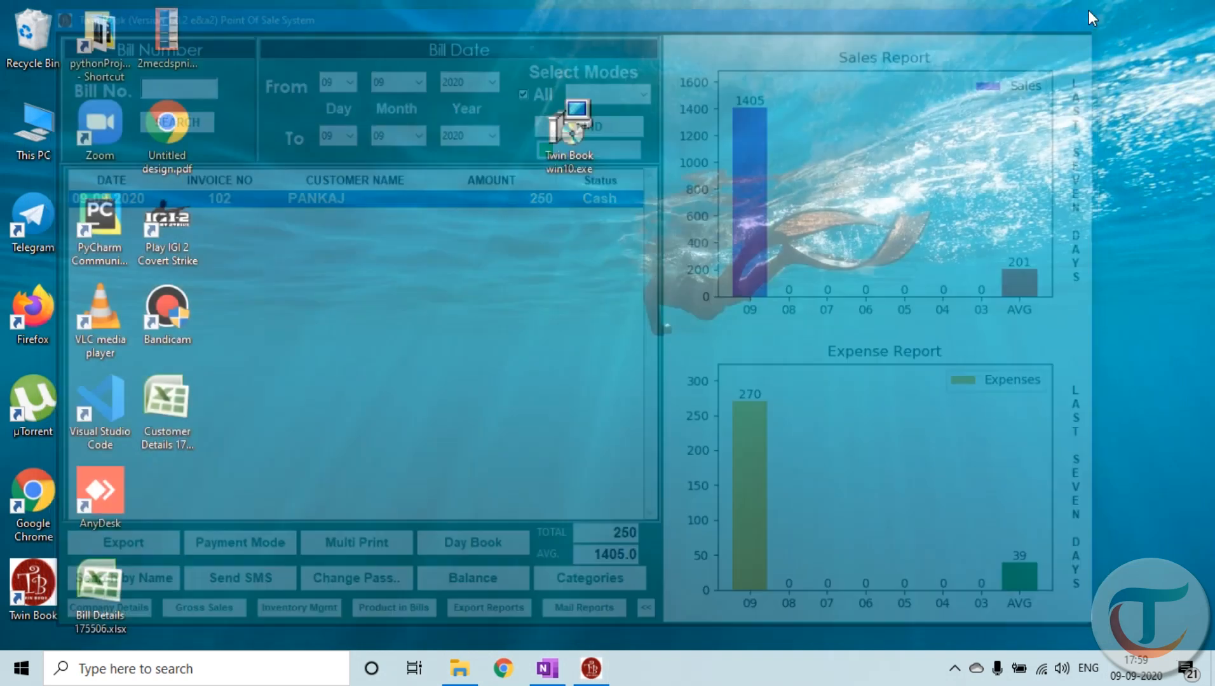
Step: Open the Customer Details workbook and autofit columns A and B to their headers
double_click(186, 426)
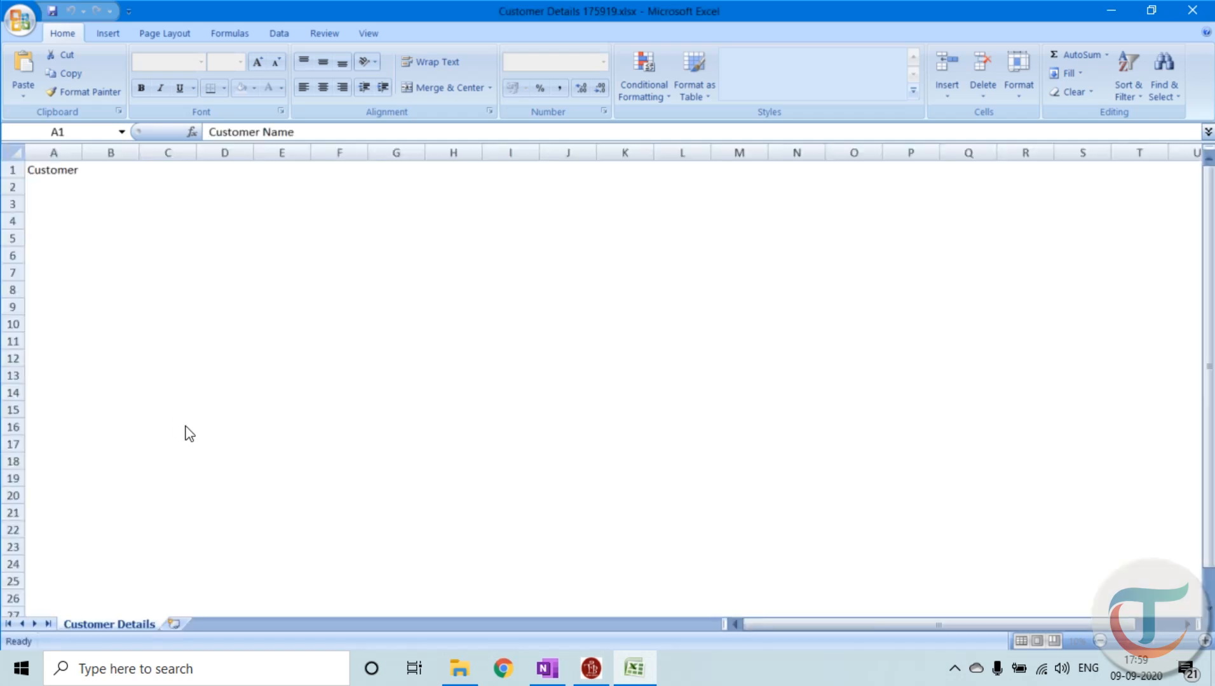
ctrl+scroll(183, 399, up, 9)
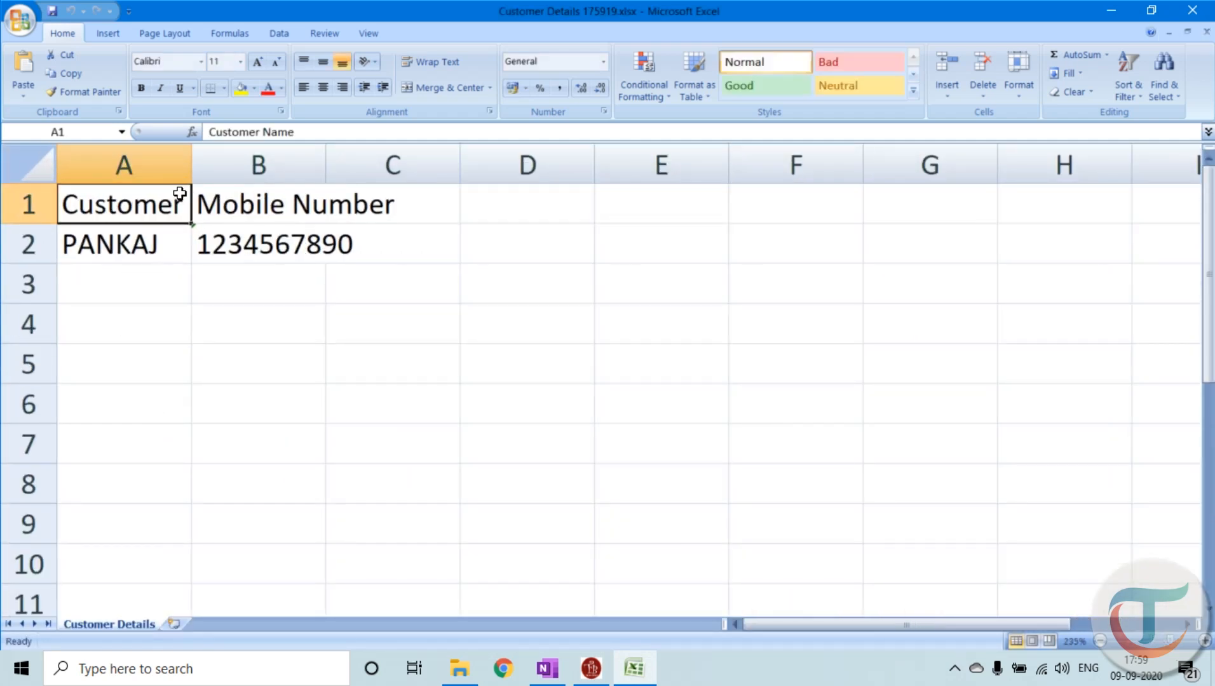
double_click(191, 166)
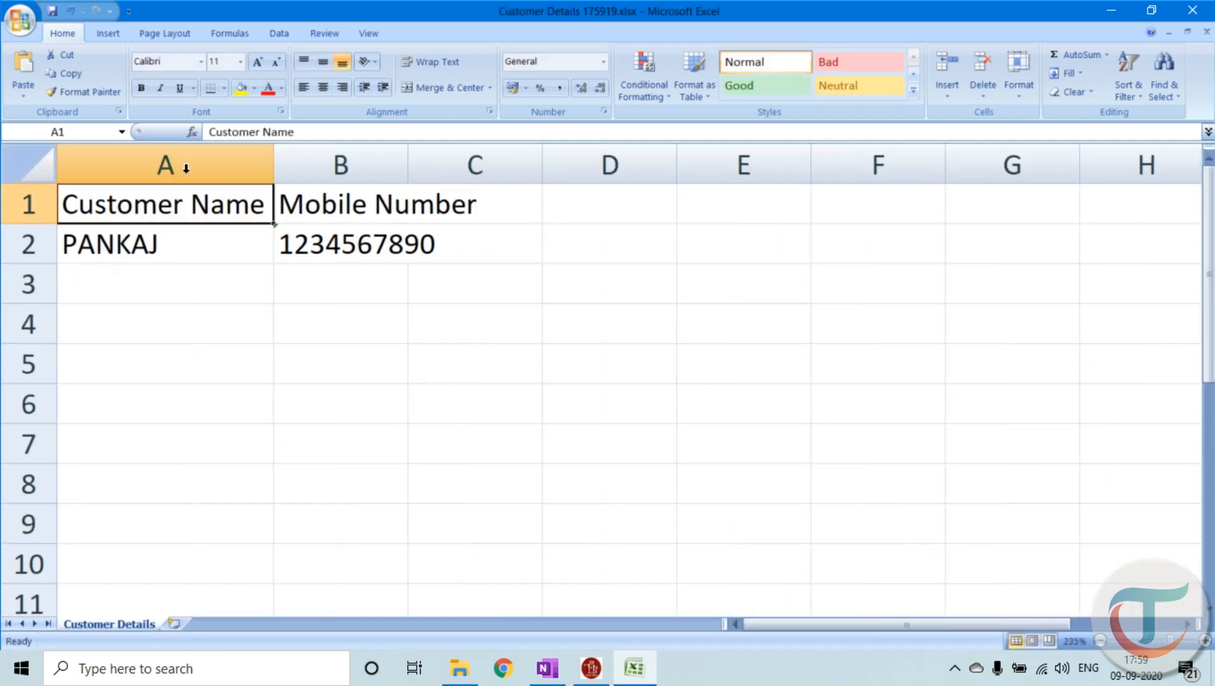
double_click(408, 164)
click(521, 331)
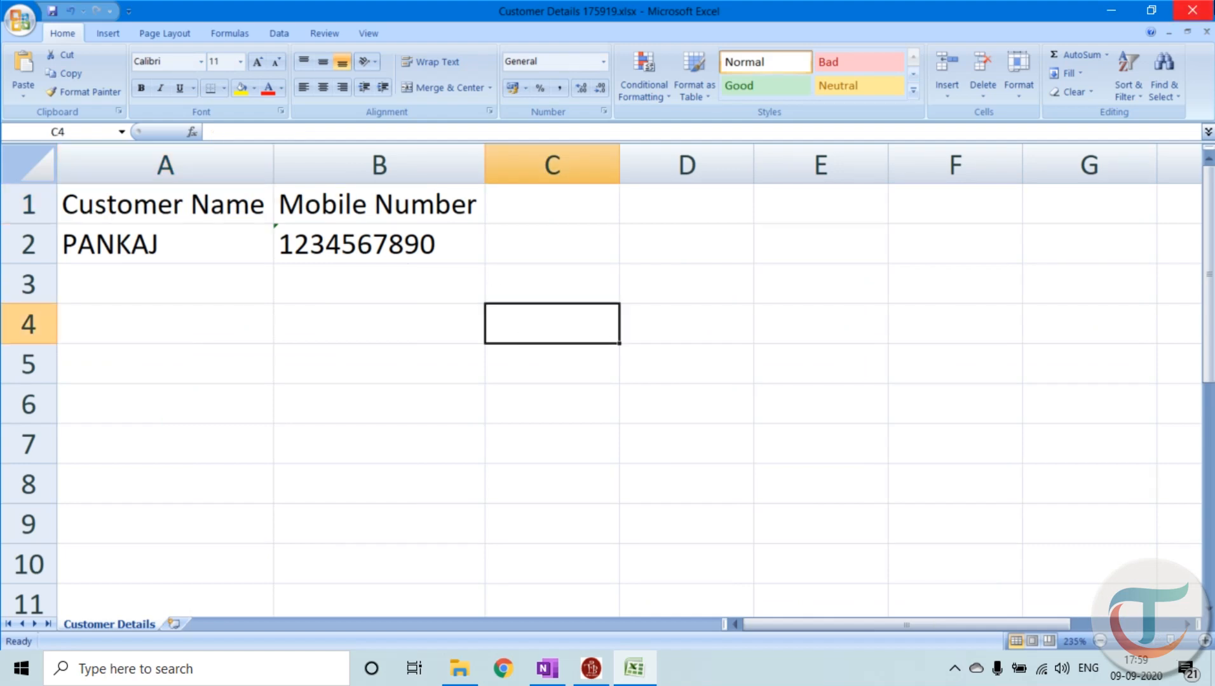
Step: Close Excel without saving and refresh the desktop
click(1192, 10)
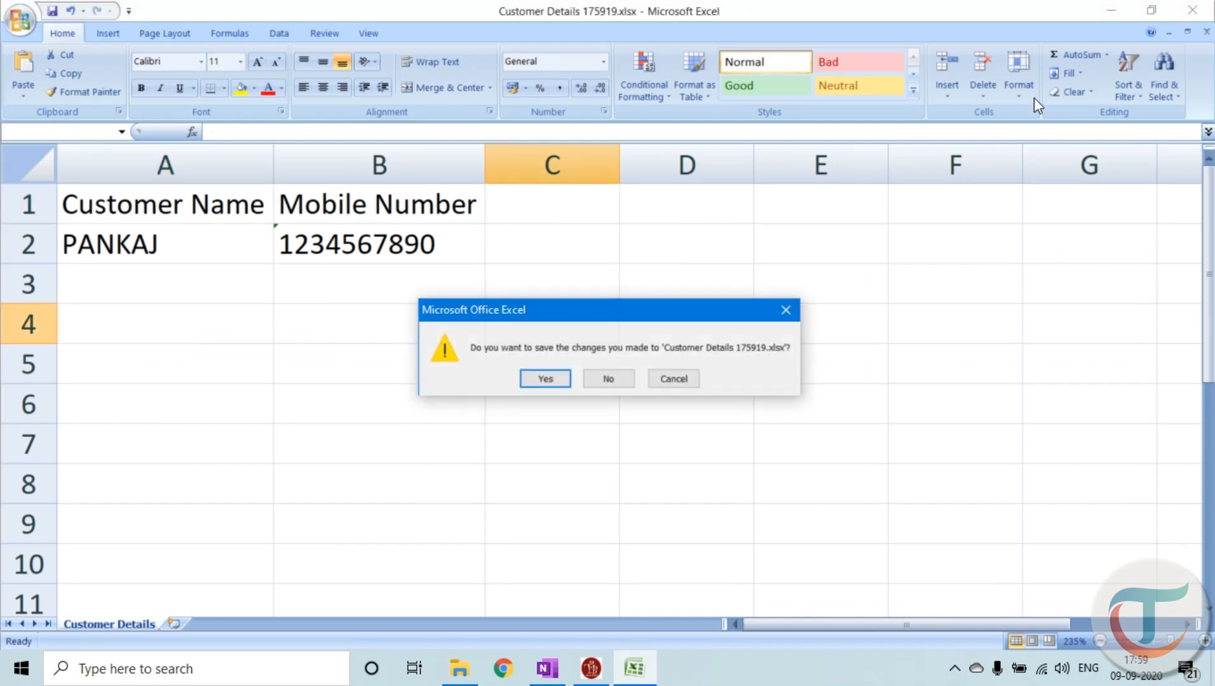
click(619, 378)
right_click(554, 303)
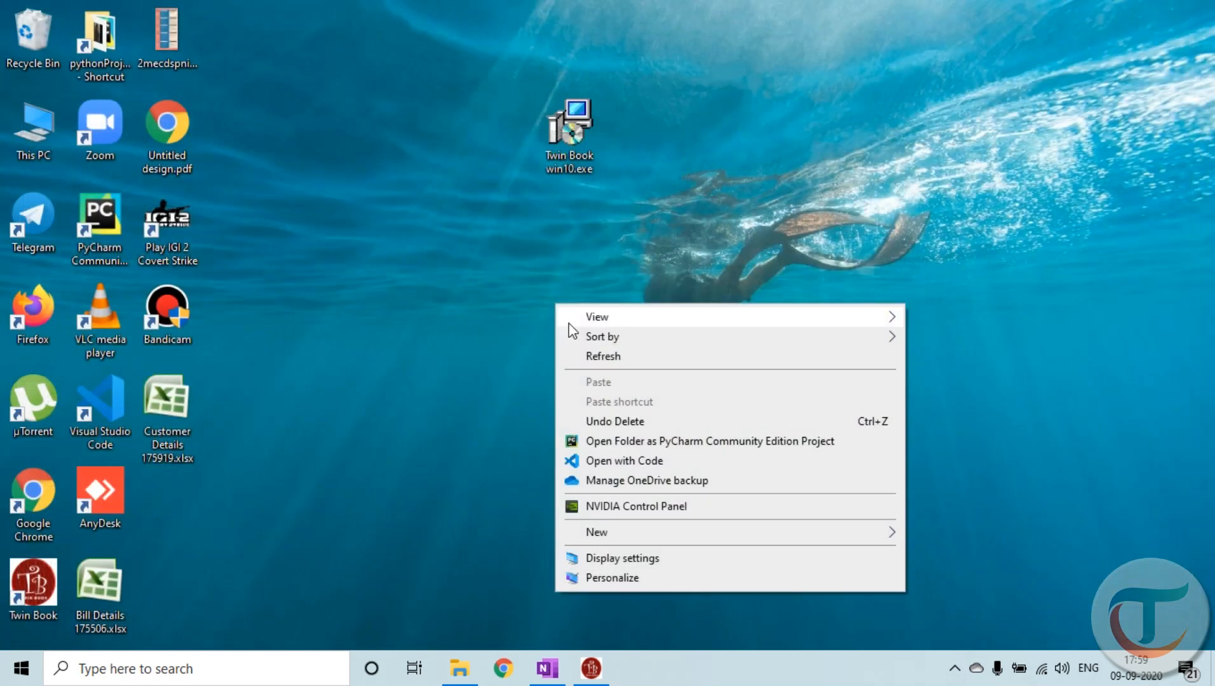
click(602, 358)
Step: Restore Twin Book POS and log in with the admin username and password
click(591, 667)
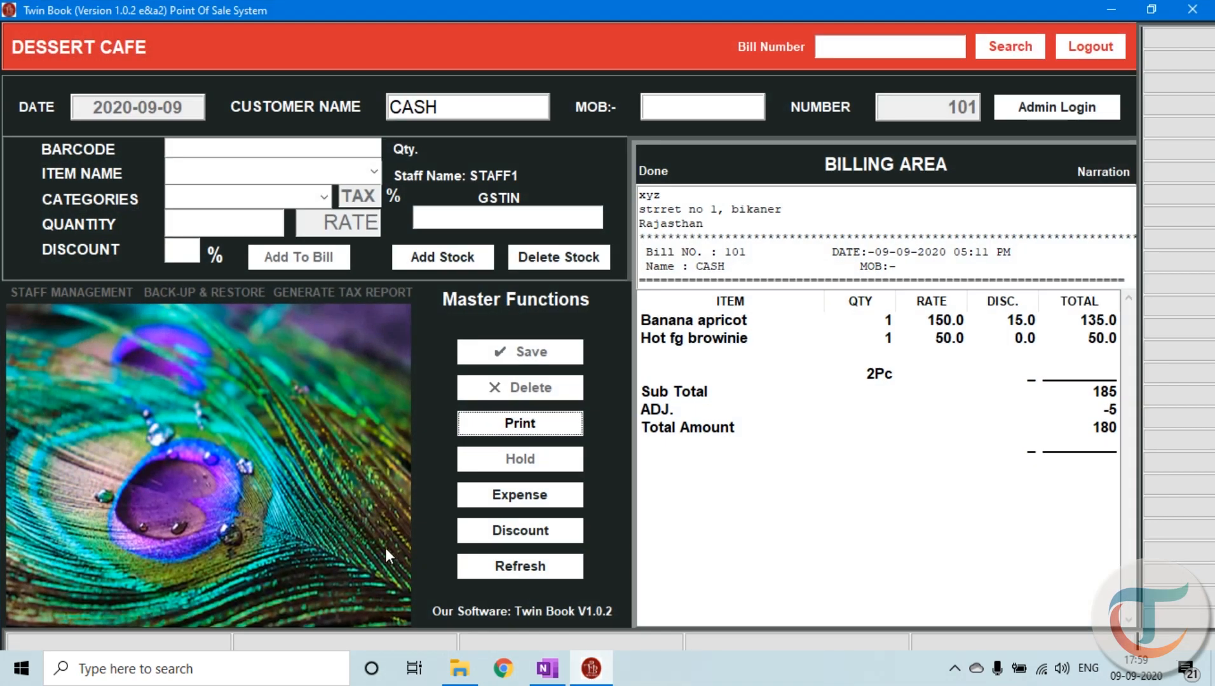
click(1042, 108)
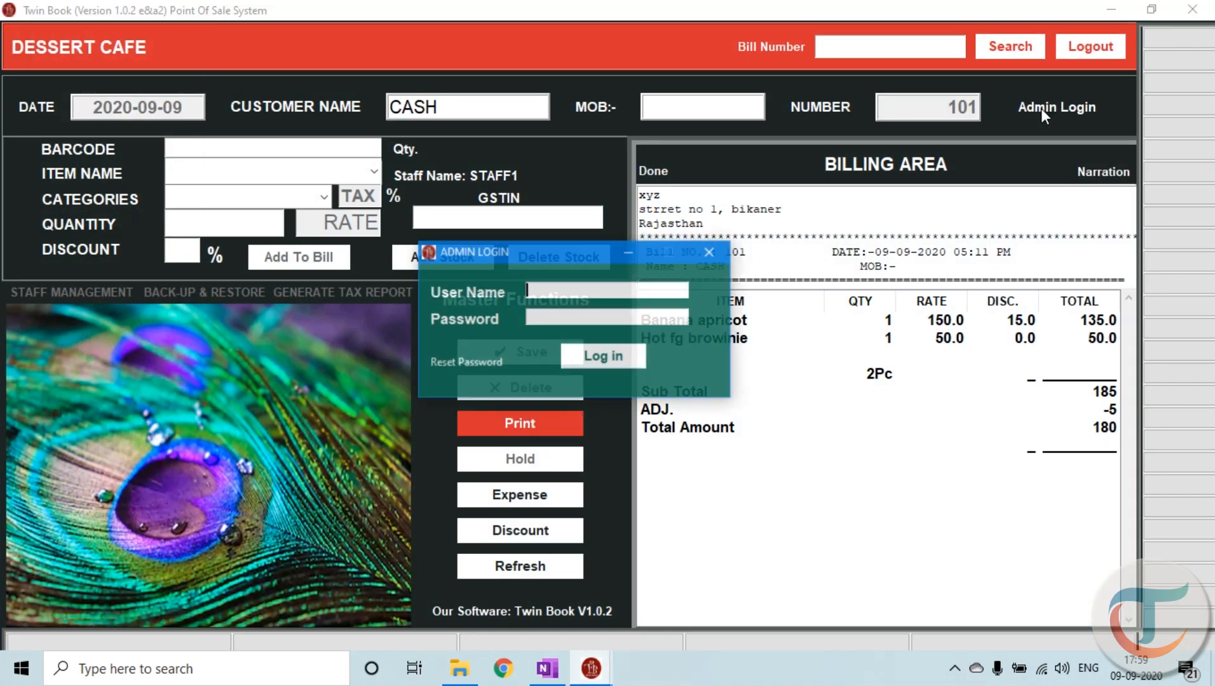
text(cafe)
key(Tab)
text(****)
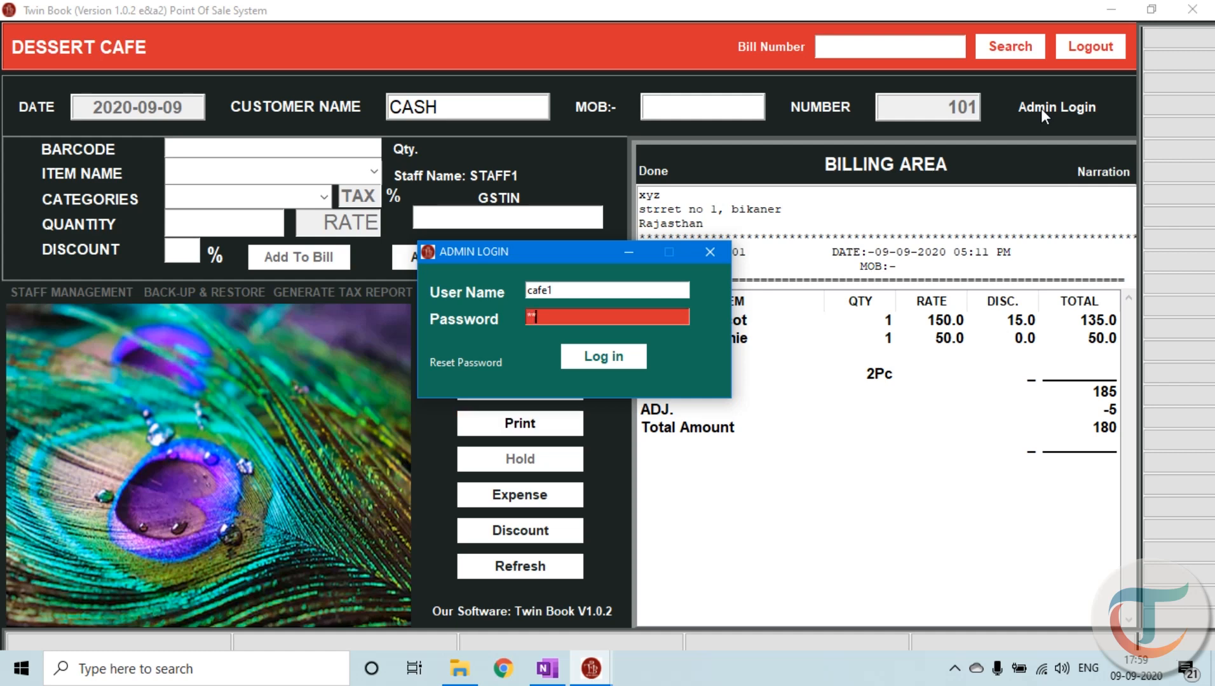
key(Return)
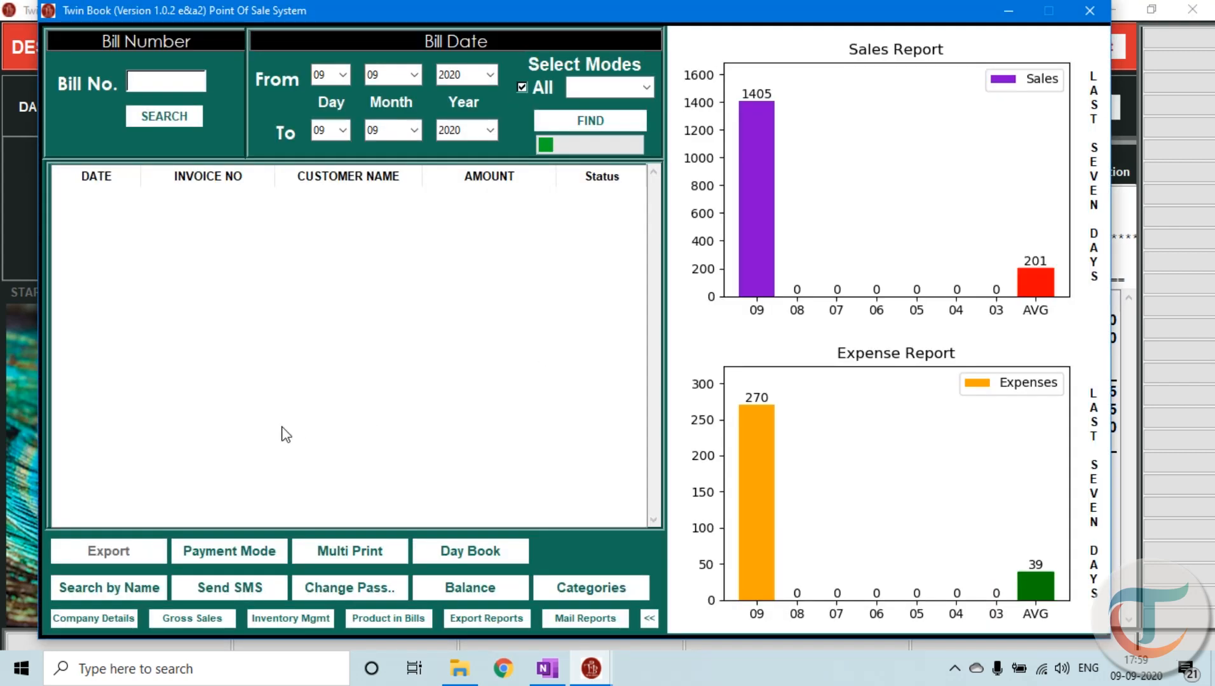
Step: Open the Change Password form and close it without changes
click(332, 586)
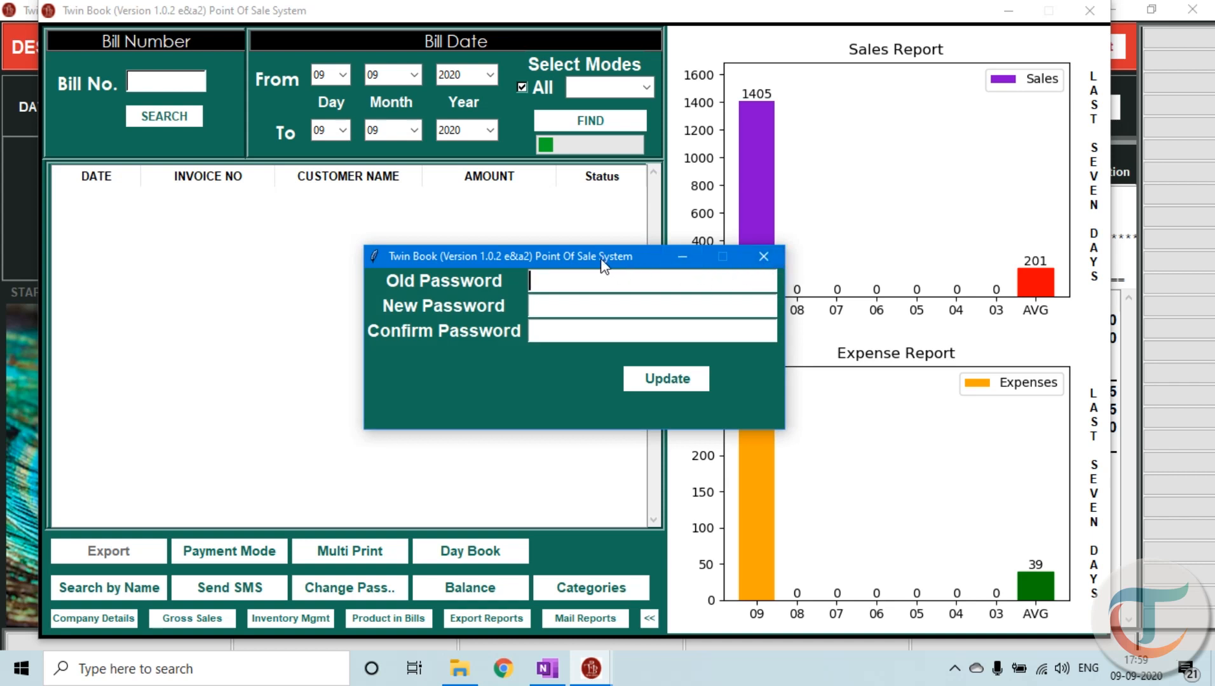
drag(601, 257, 574, 233)
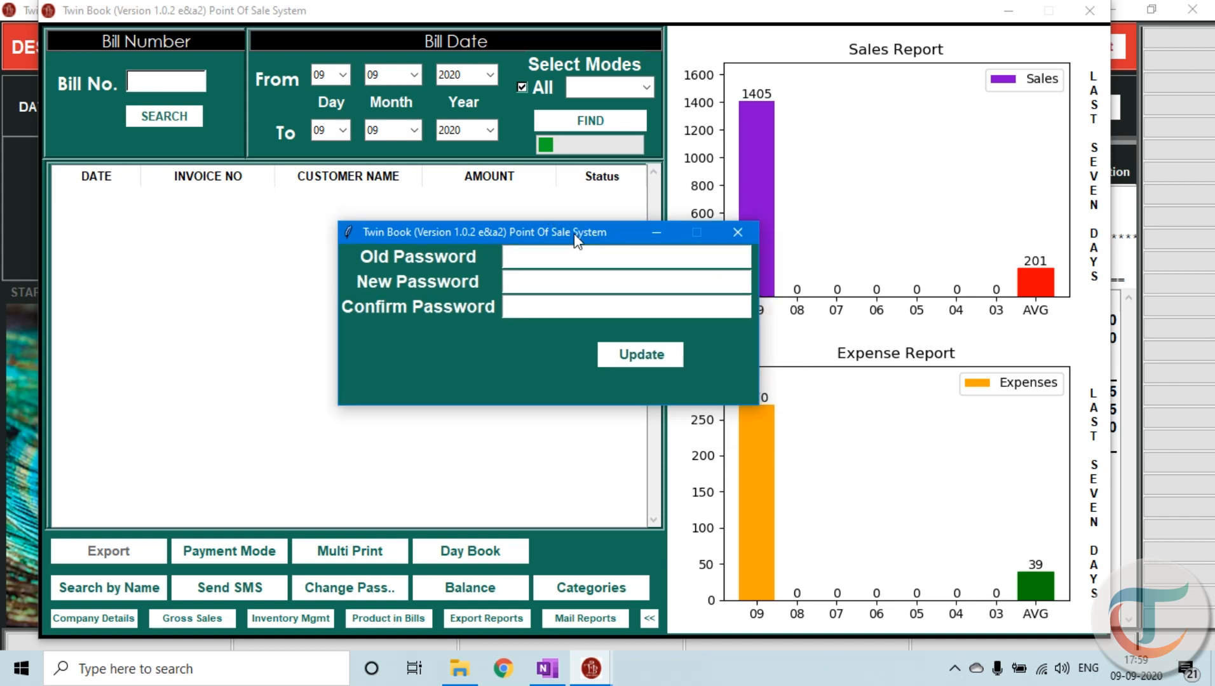
click(737, 233)
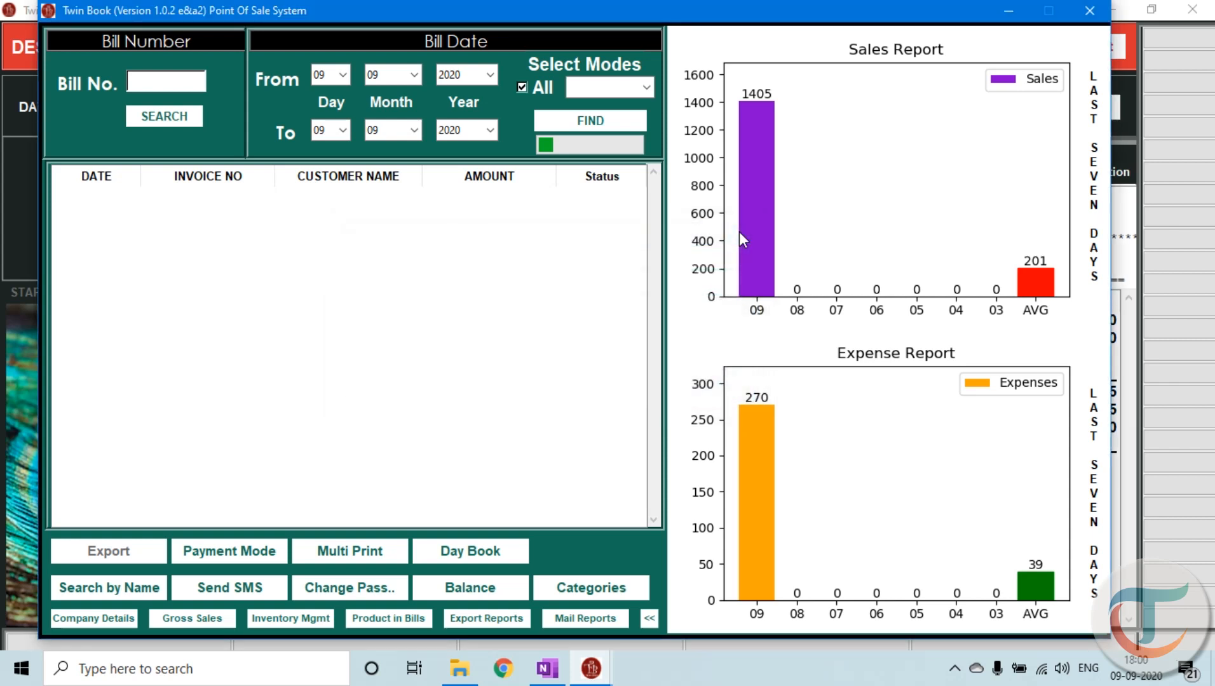
click(467, 584)
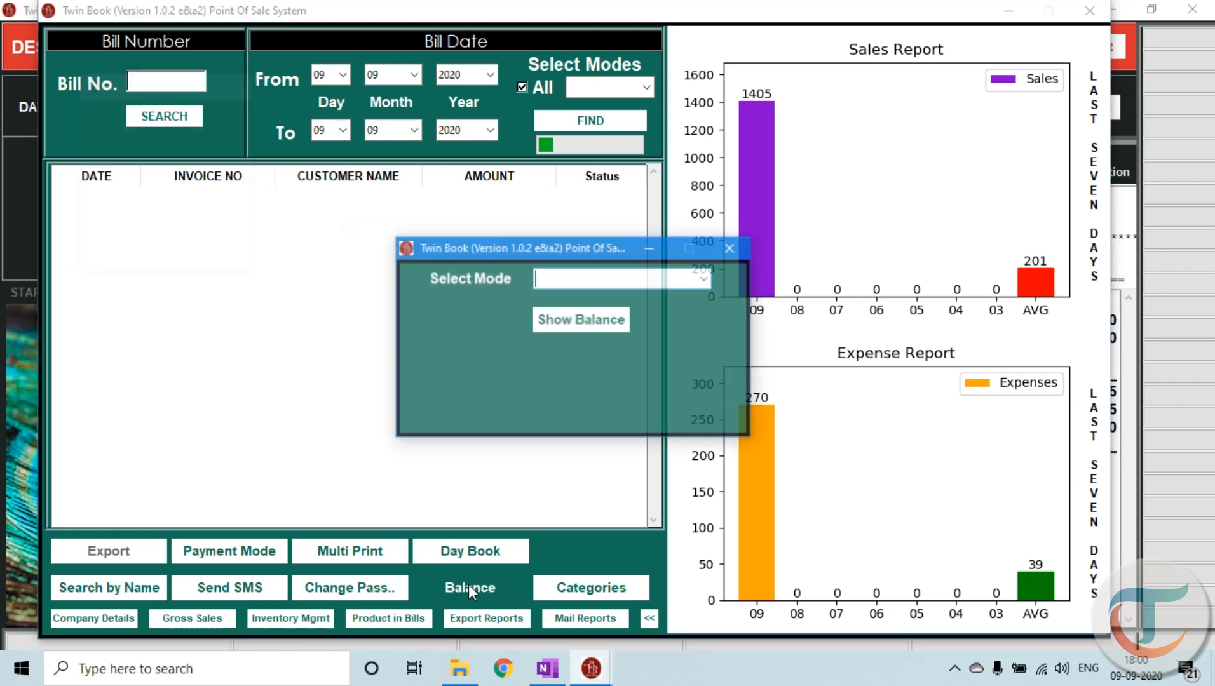
click(705, 281)
key(Down)
key(Down)
key(Up)
key(Up)
key(Return)
key(Tab)
key(Return)
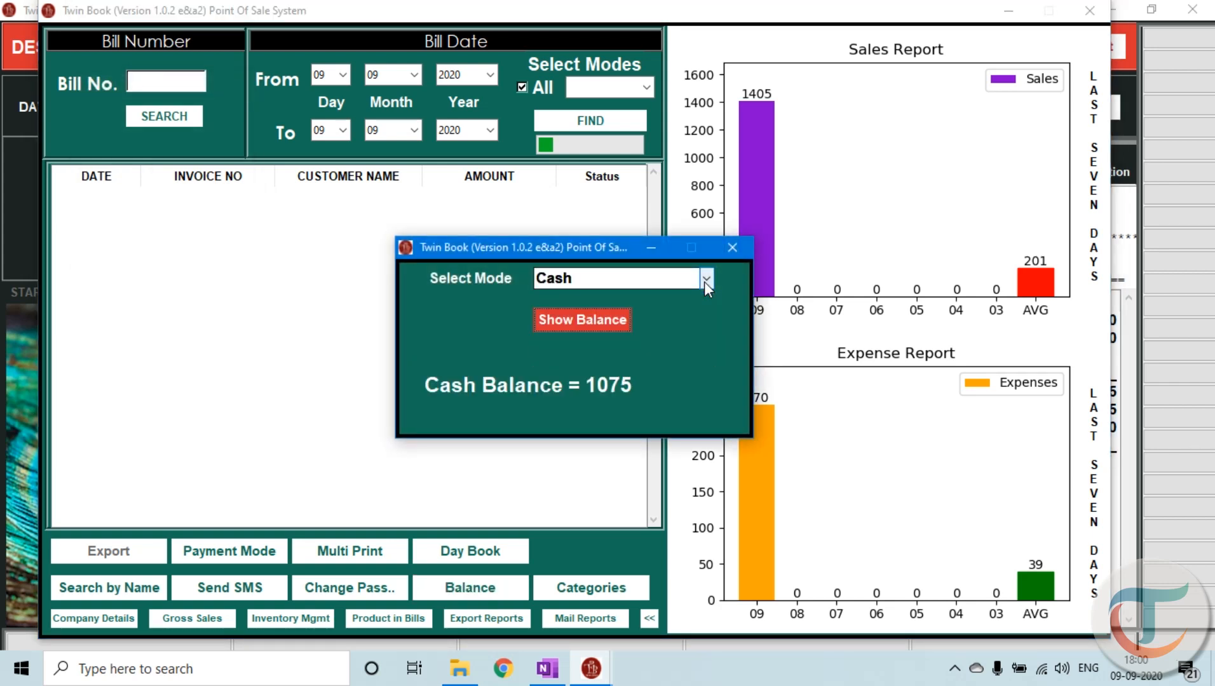
click(629, 278)
key(Down)
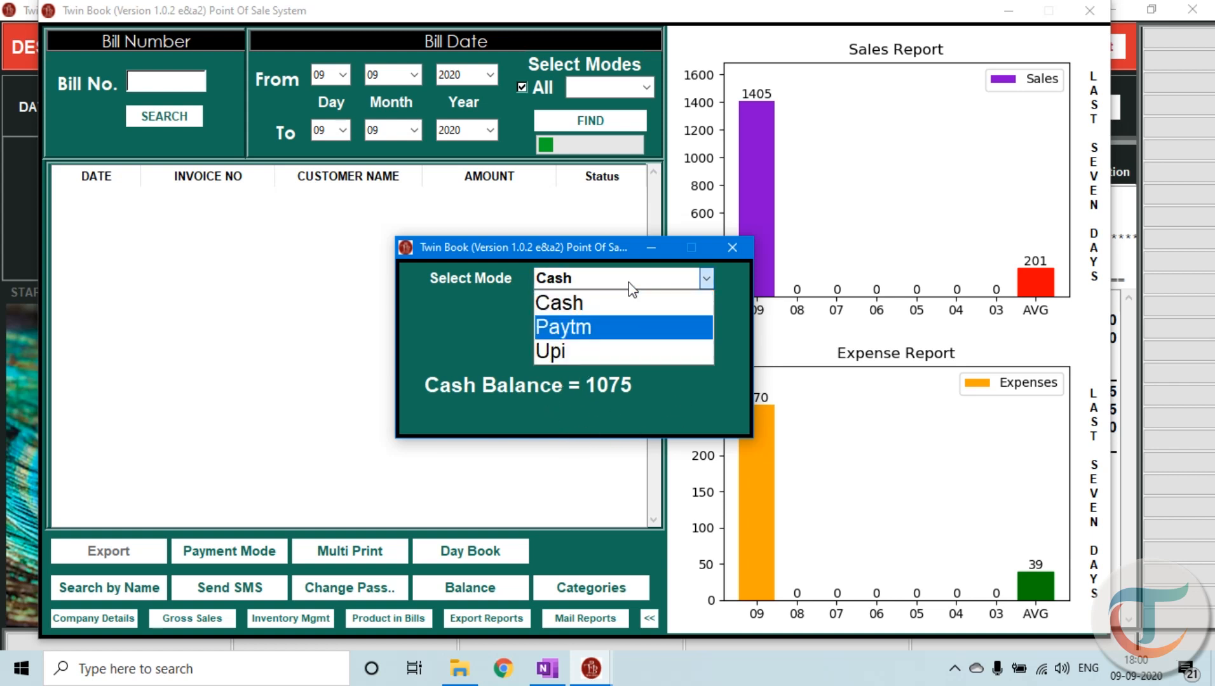
key(Return)
key(Tab)
key(Return)
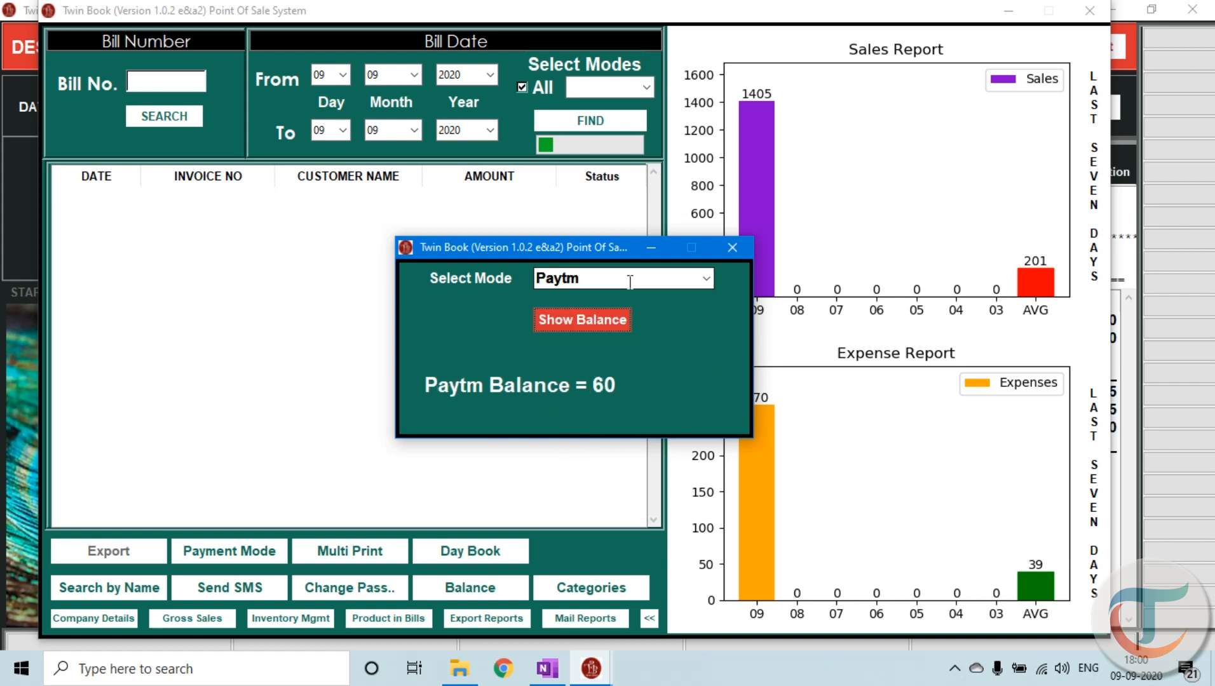
click(630, 282)
key(Down)
key(Down)
key(Return)
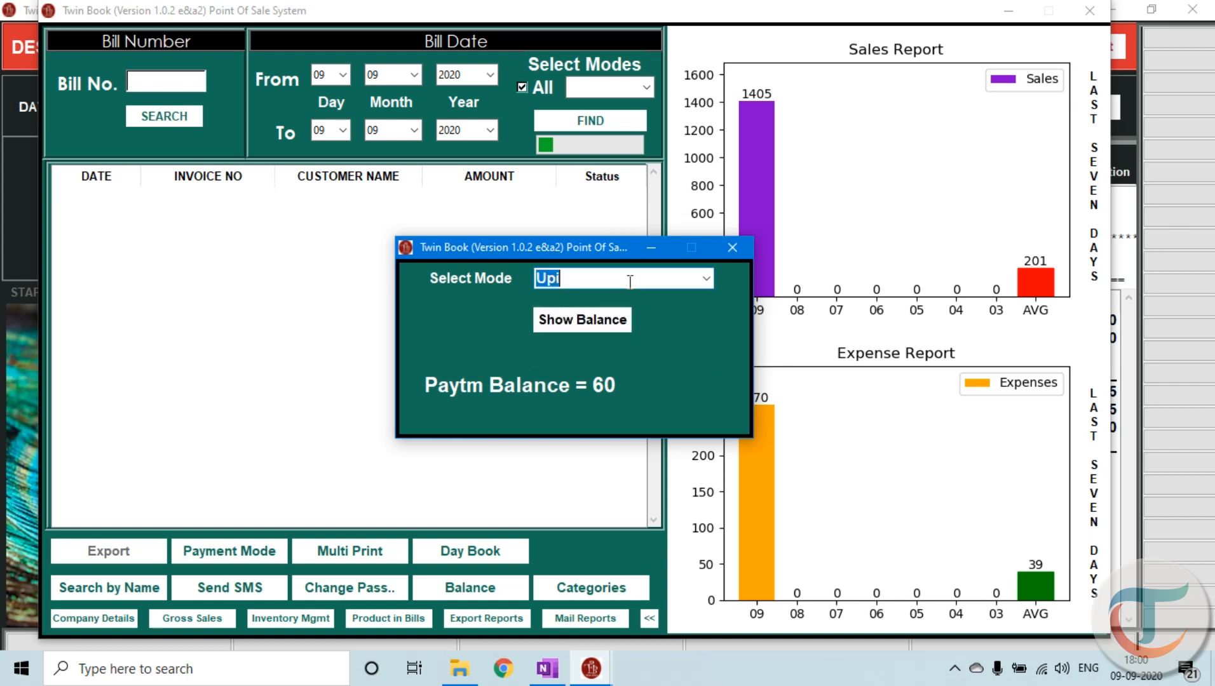
key(Tab)
key(Return)
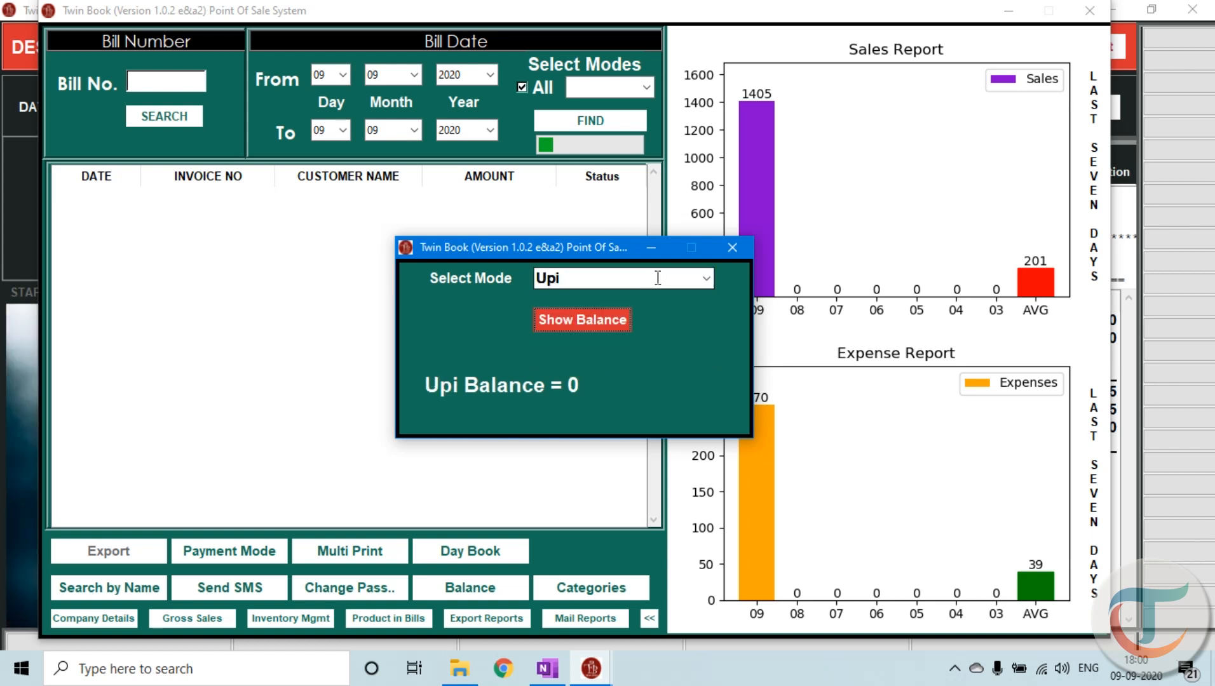
click(736, 252)
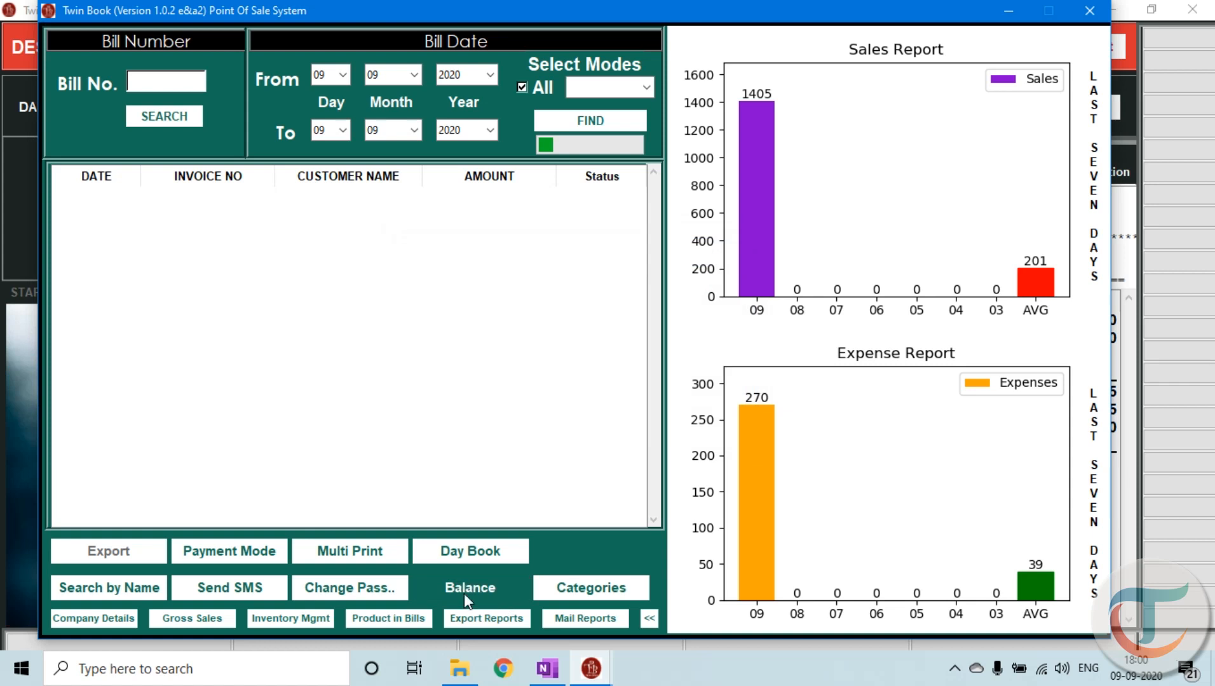
click(566, 584)
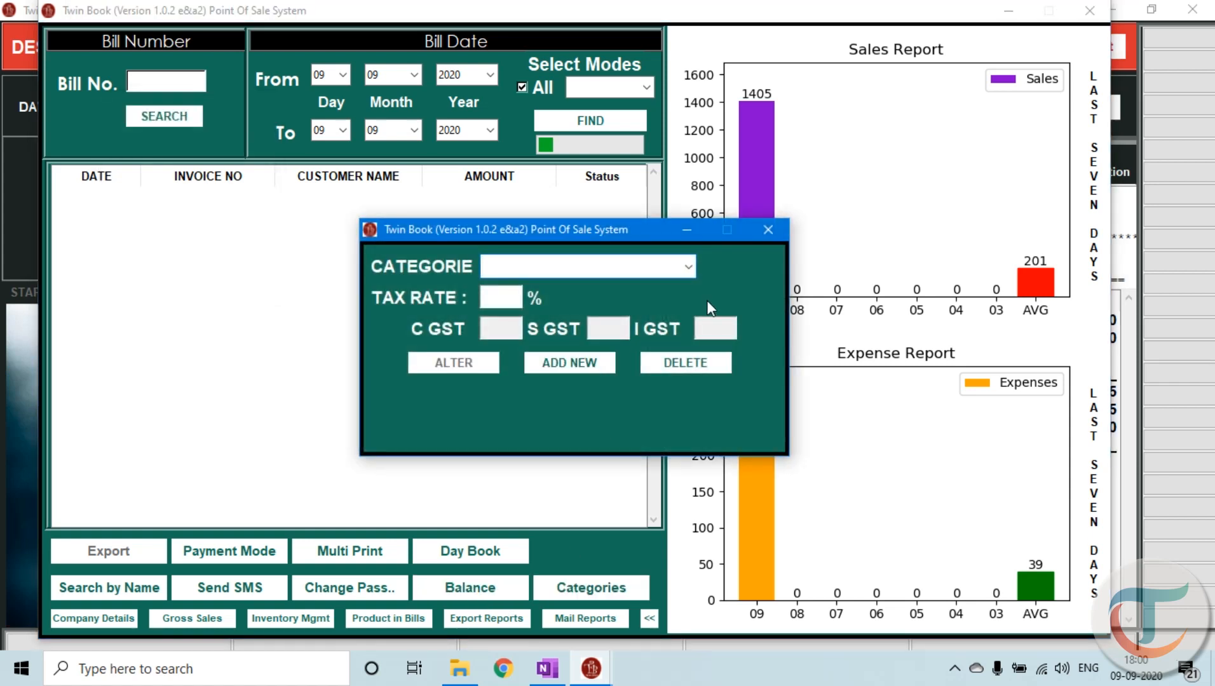
click(688, 267)
click(689, 268)
click(768, 230)
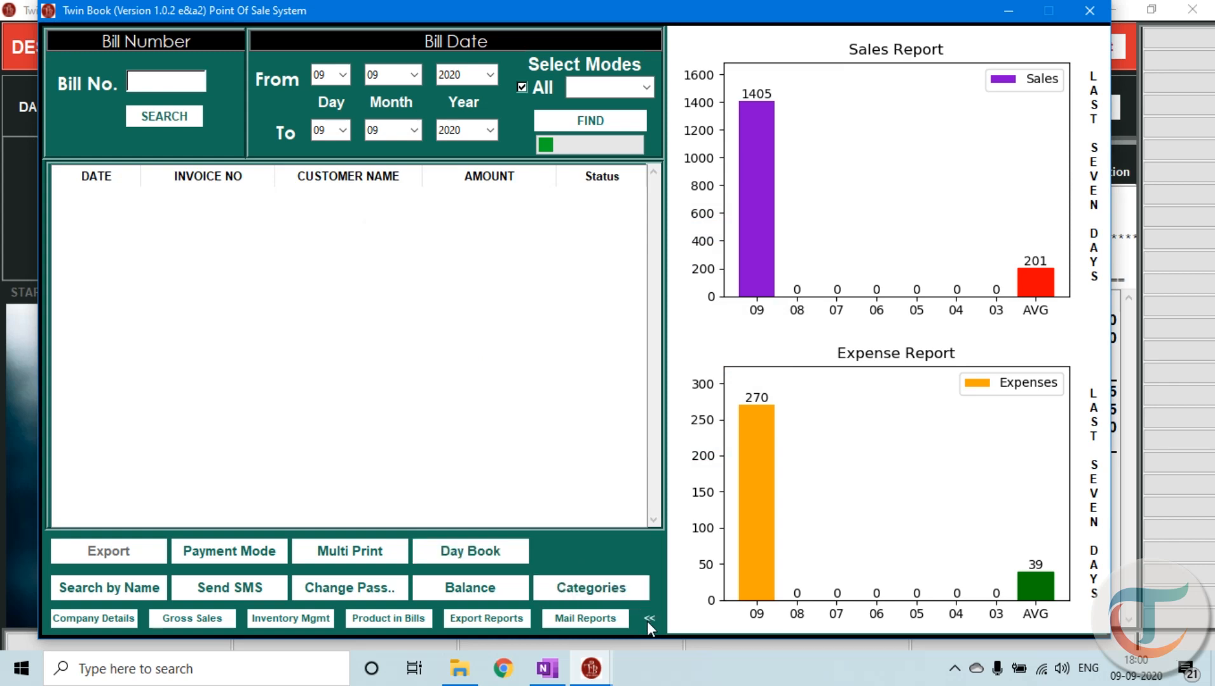
click(112, 614)
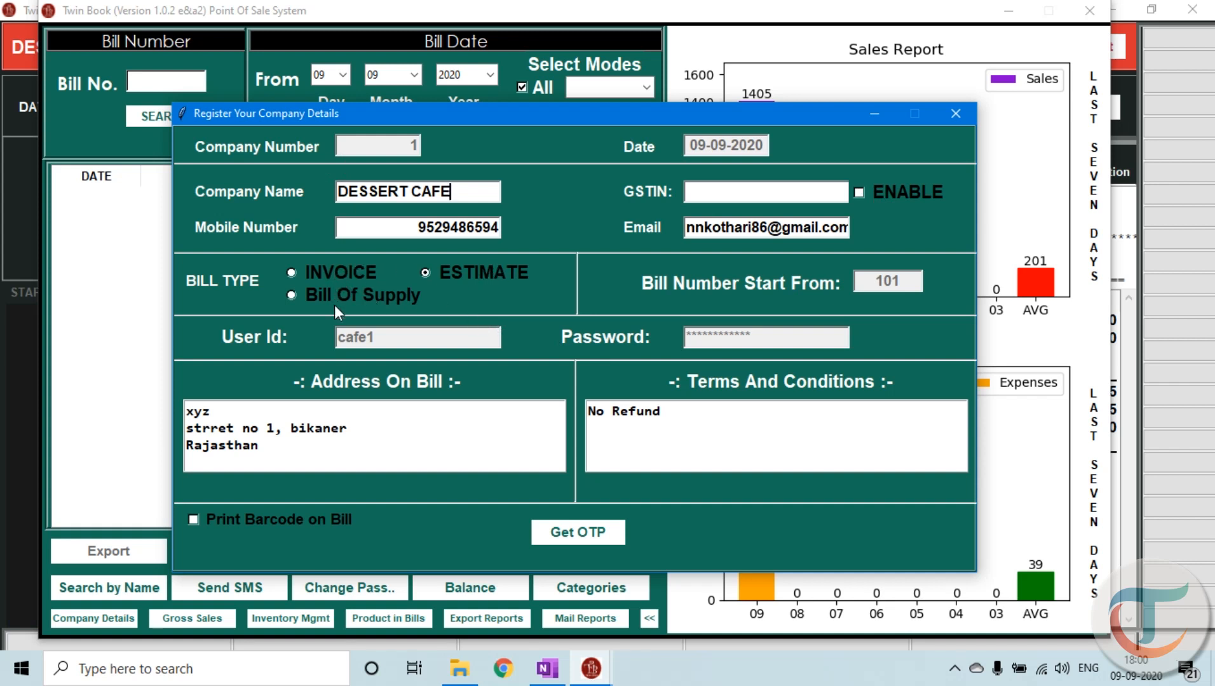
Step: Add a comma to the bill address and tab-indent its three lines, including Rajasthan, toward centre
click(277, 446)
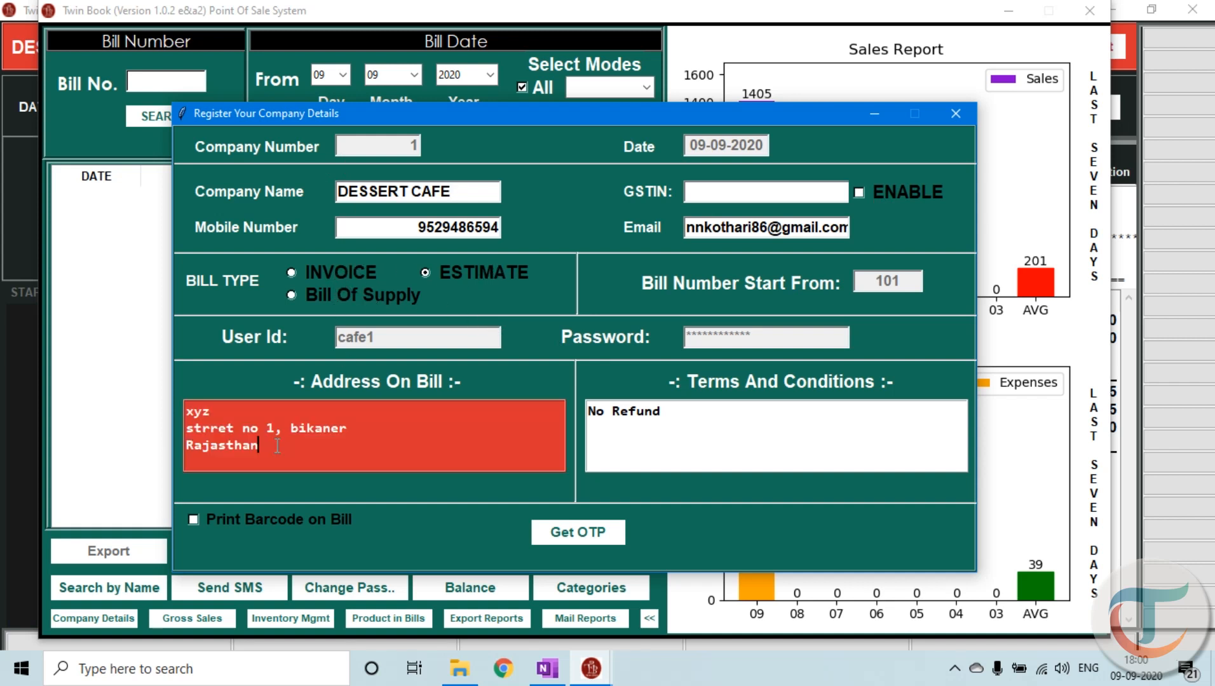
text(,)
key(Home)
key(Tab)
key(Tab)
key(Down)
key(Home)
key(Tab)
key(Tab)
key(Up)
key(BackSpace)
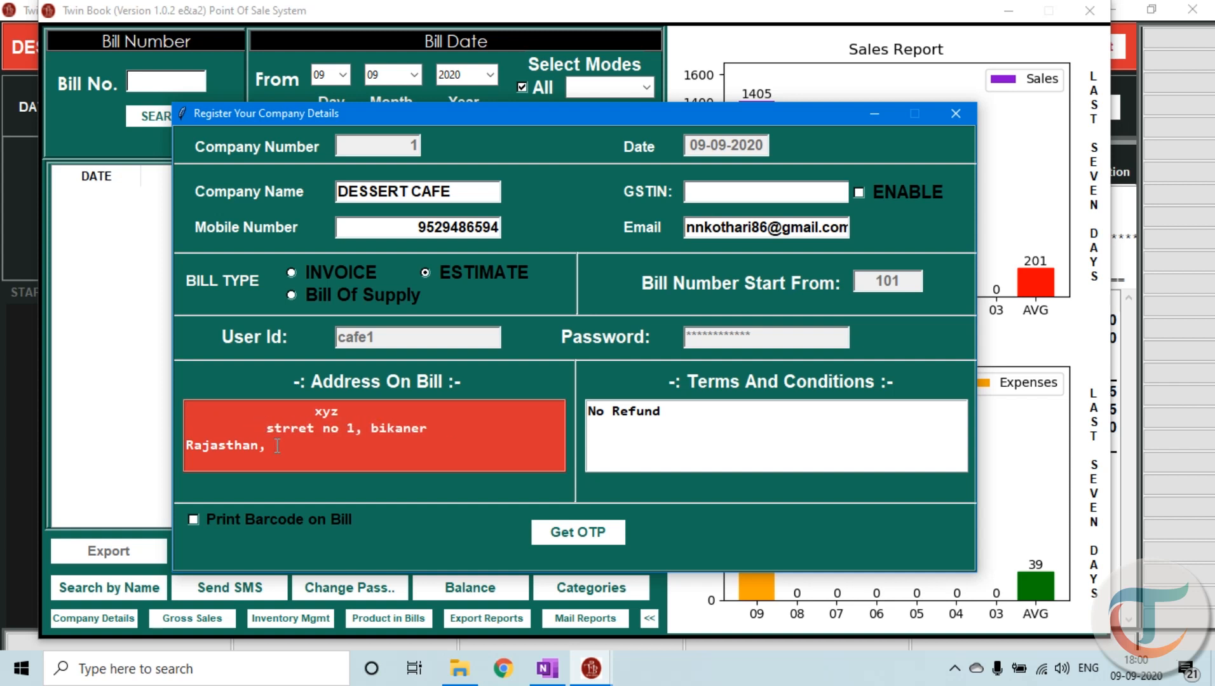
key(Down)
key(Home)
key(Tab)
key(Tab)
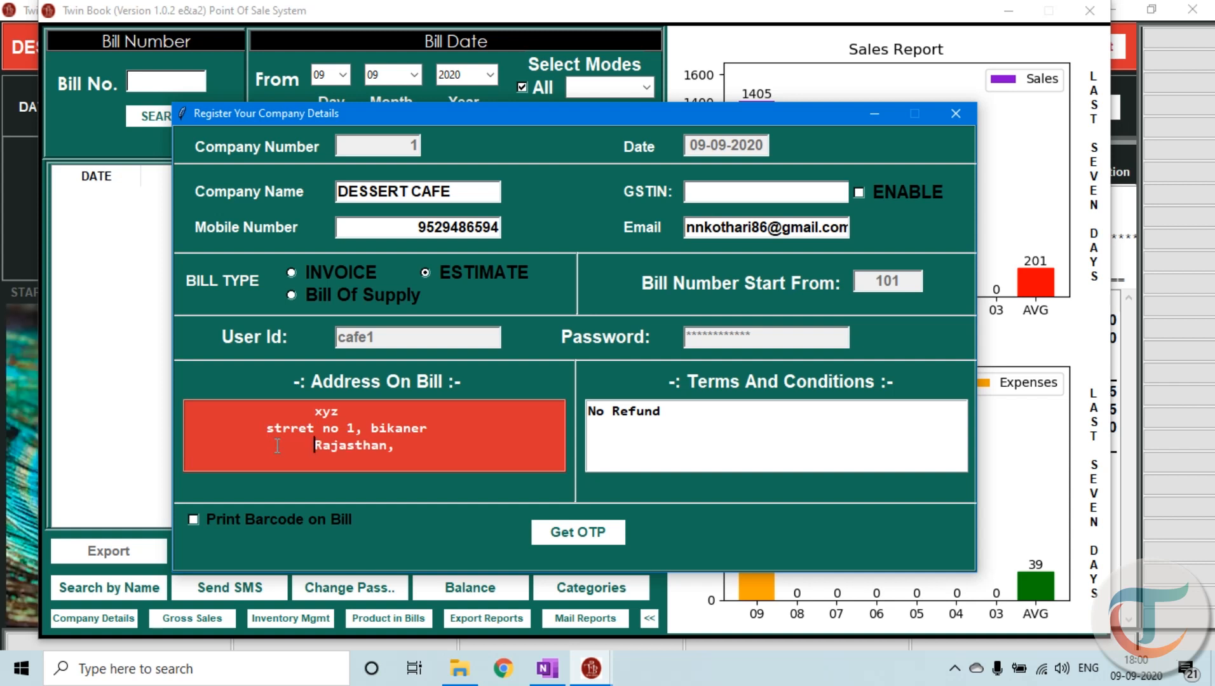
click(316, 416)
Step: Add a new line 'xyz' to the terms and conditions
click(620, 442)
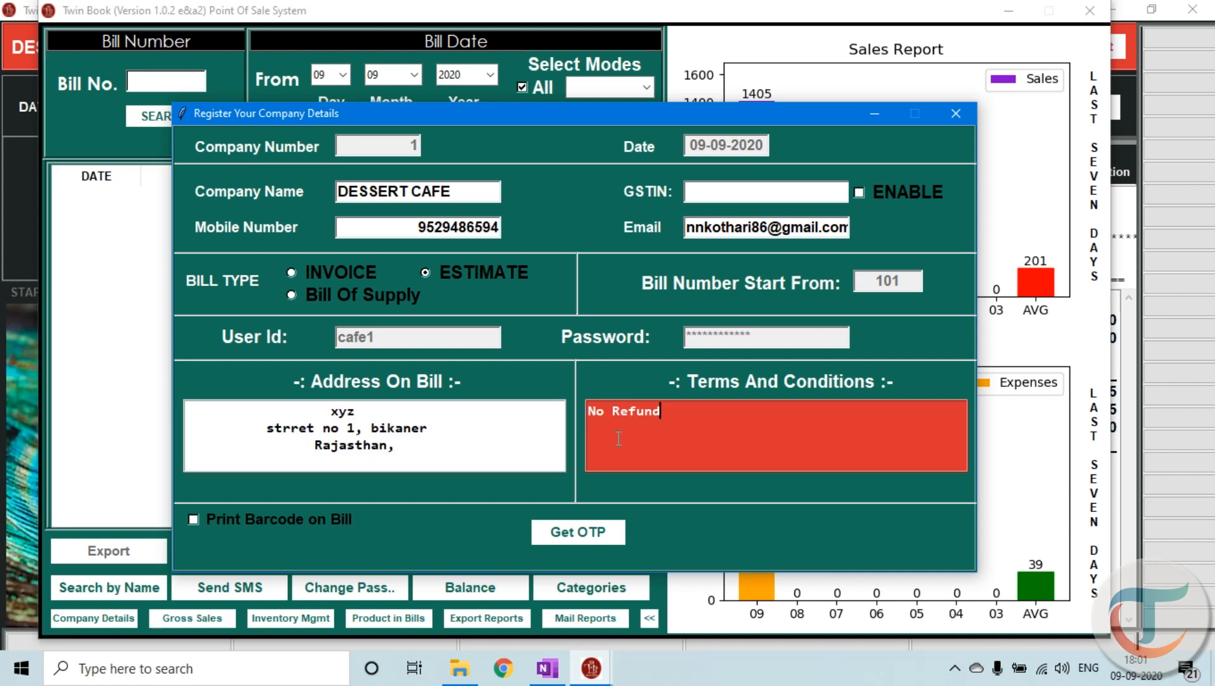
key(Return)
text(xyz)
Step: Request a one-time password to save the company details
drag(624, 121, 611, 101)
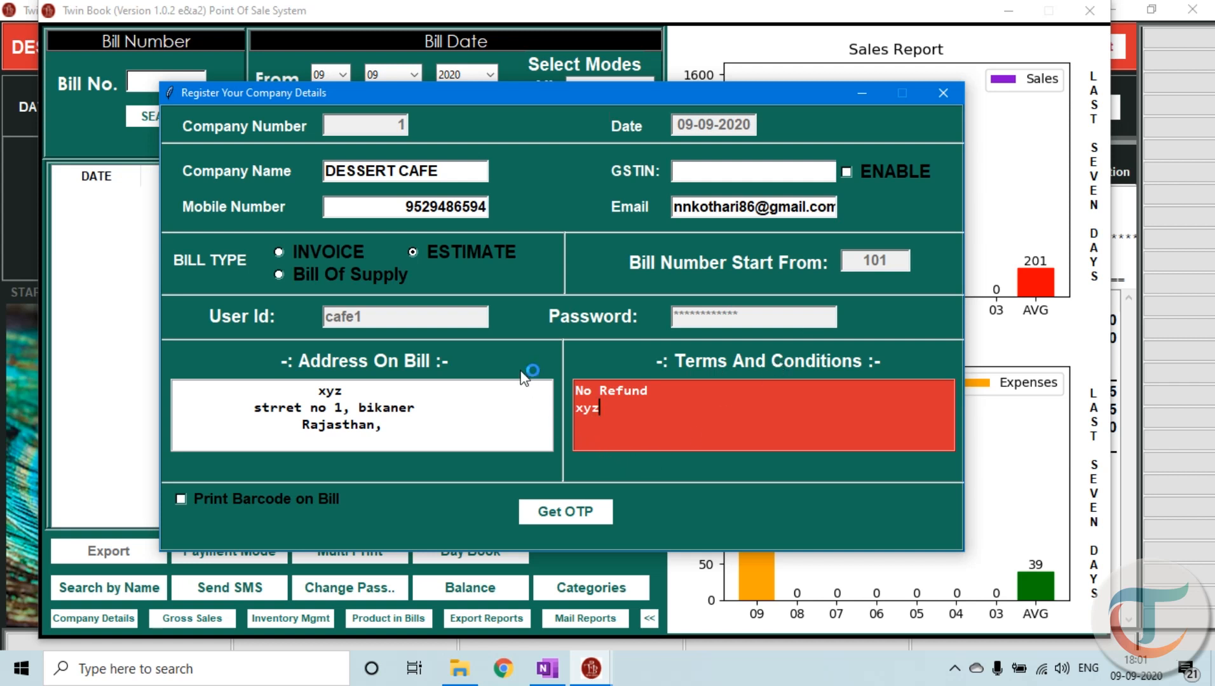
click(581, 514)
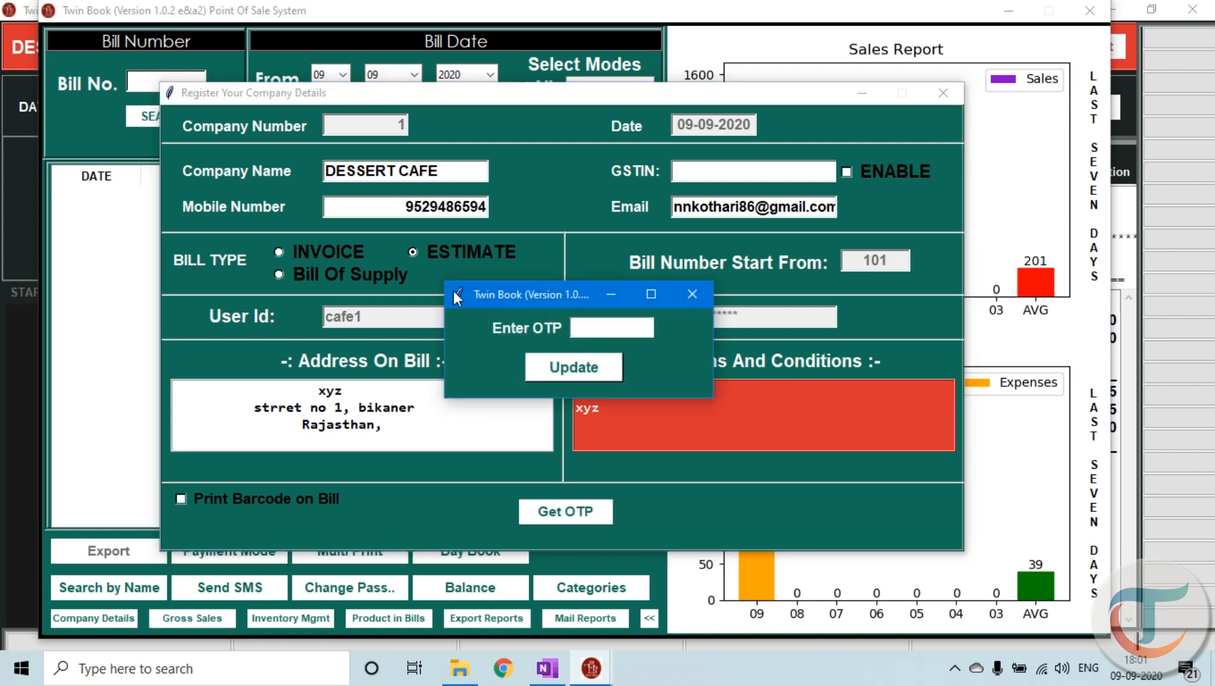
drag(573, 299, 533, 284)
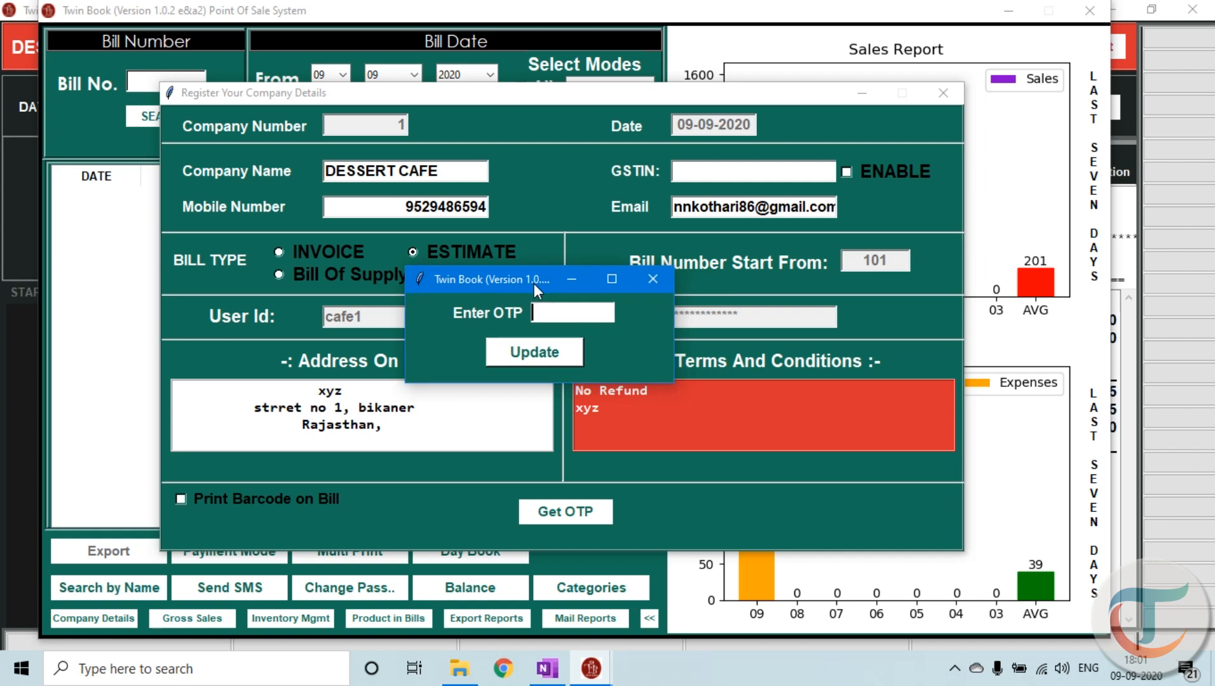
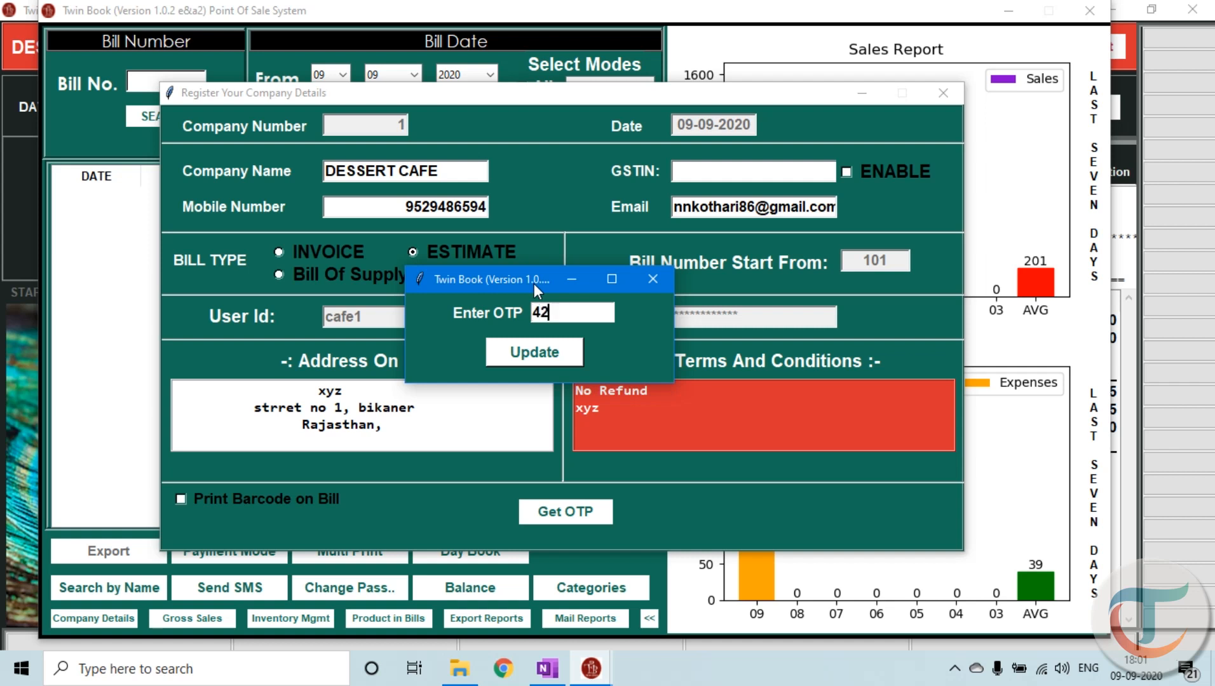
Step: Enter and correct the one-time password, then confirm the company details update with Yes
key(Return)
key(Return)
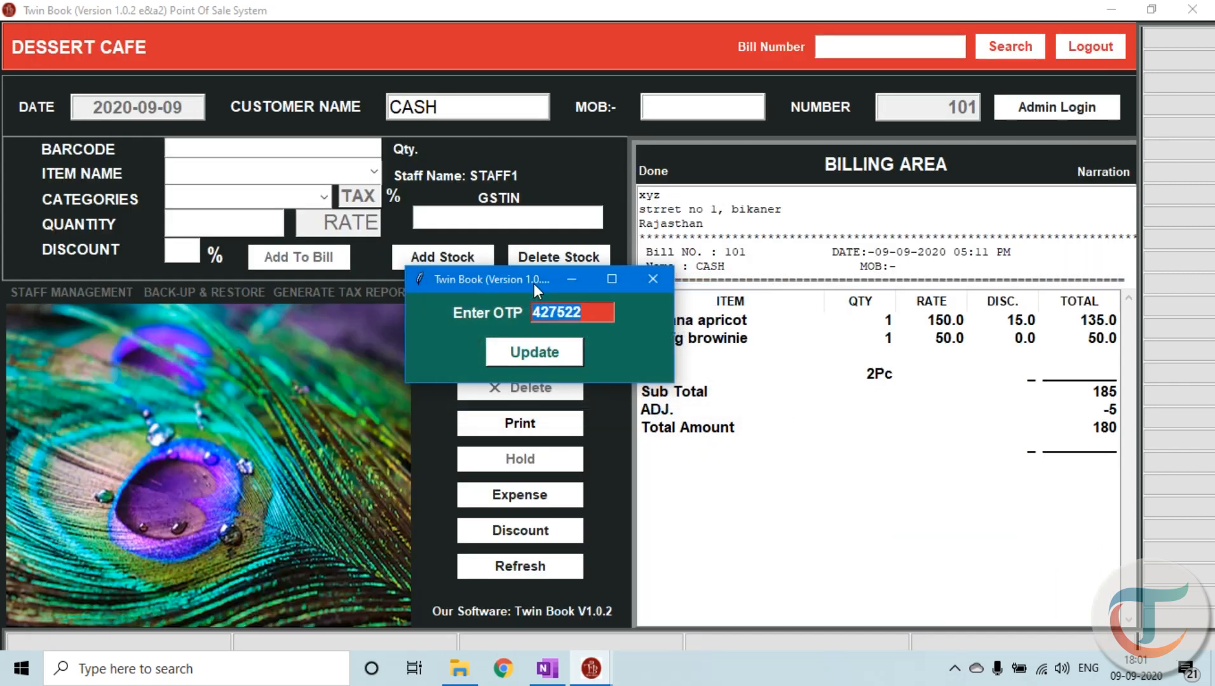
key(BackSpace)
key(Return)
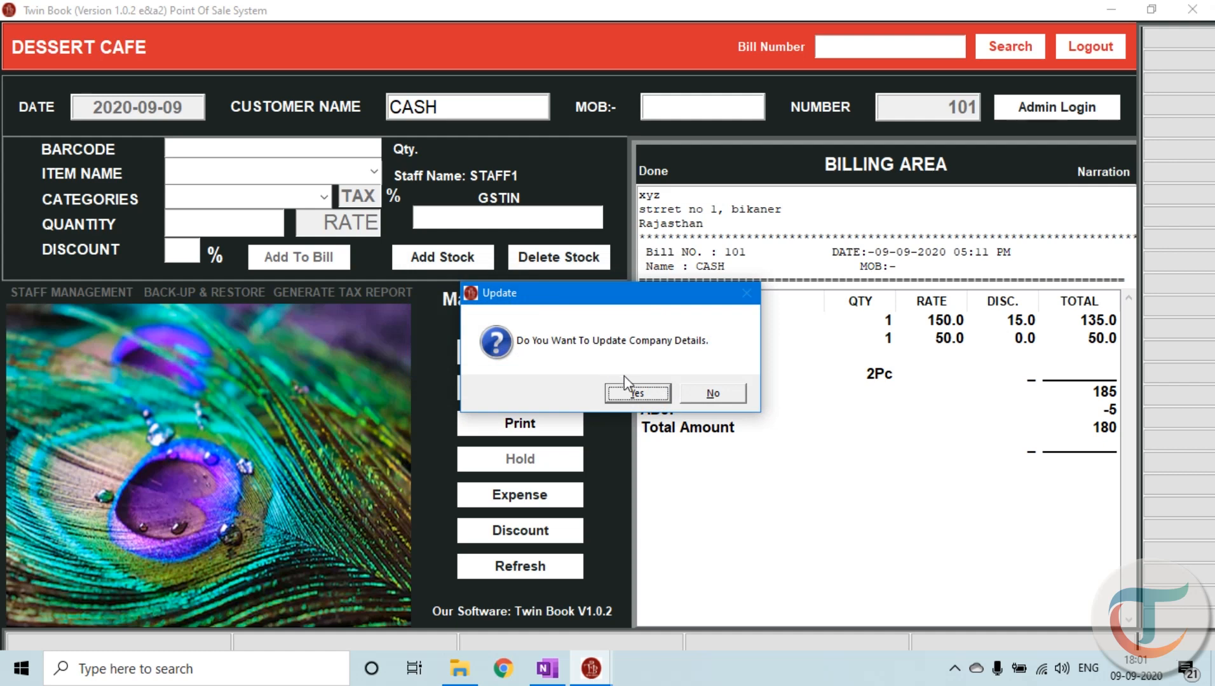
click(637, 394)
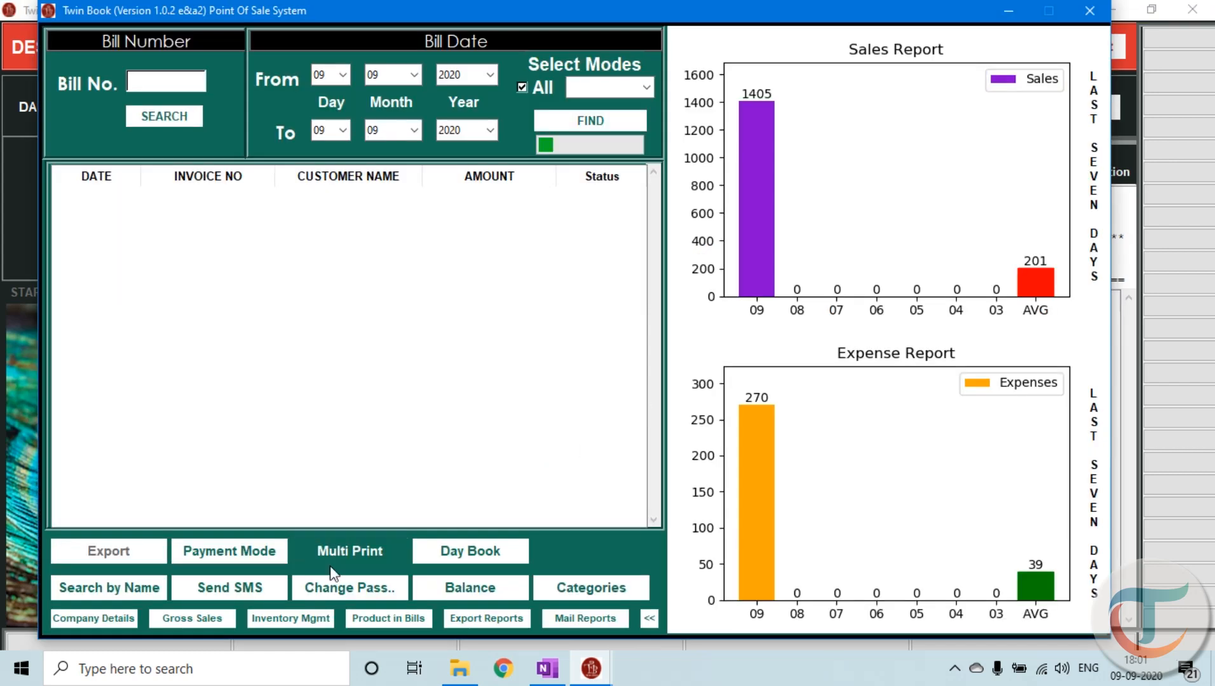
click(120, 617)
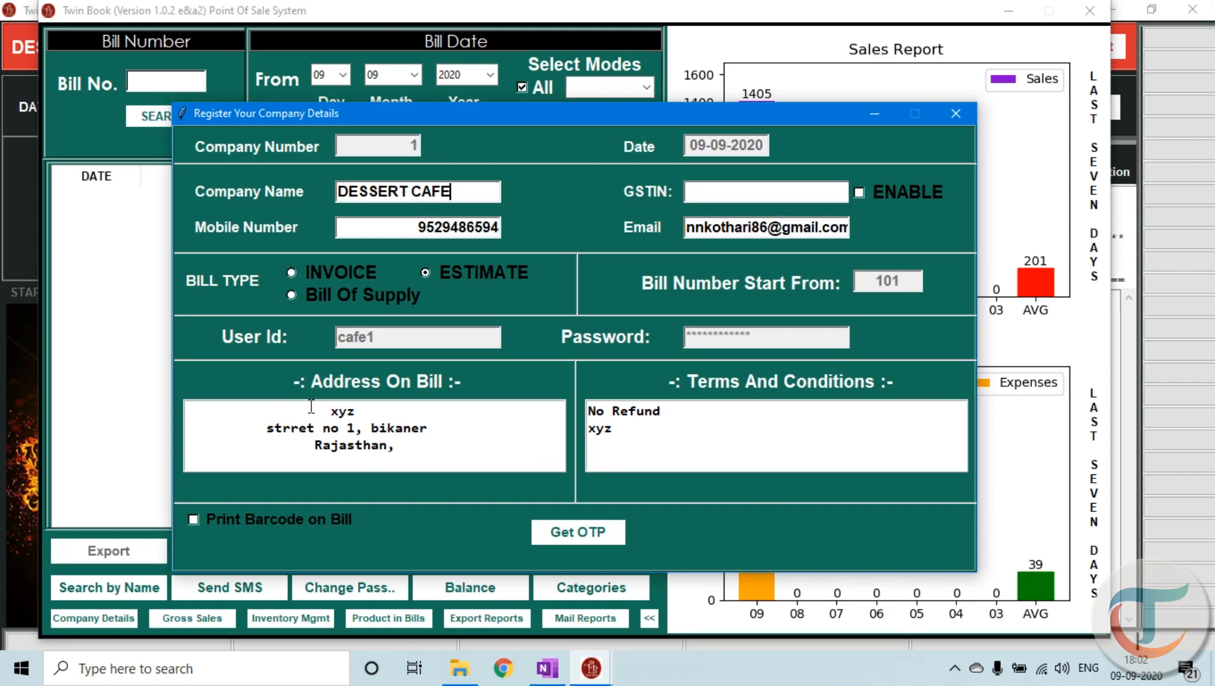
drag(311, 406, 462, 476)
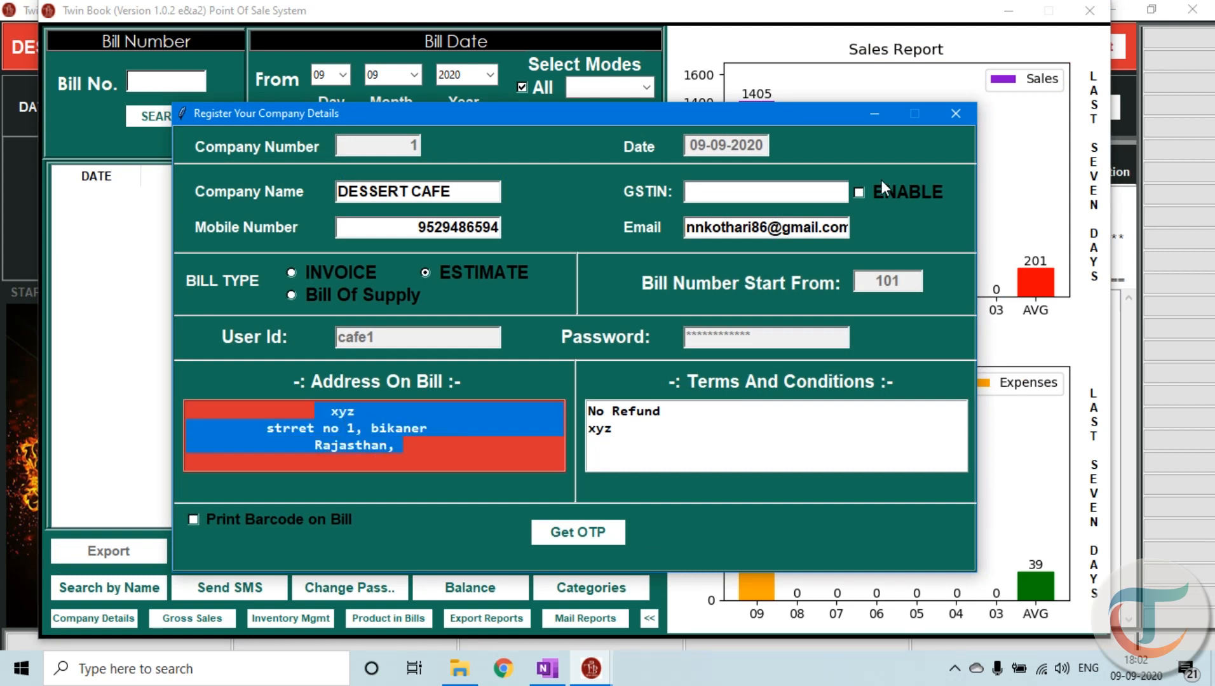
click(955, 114)
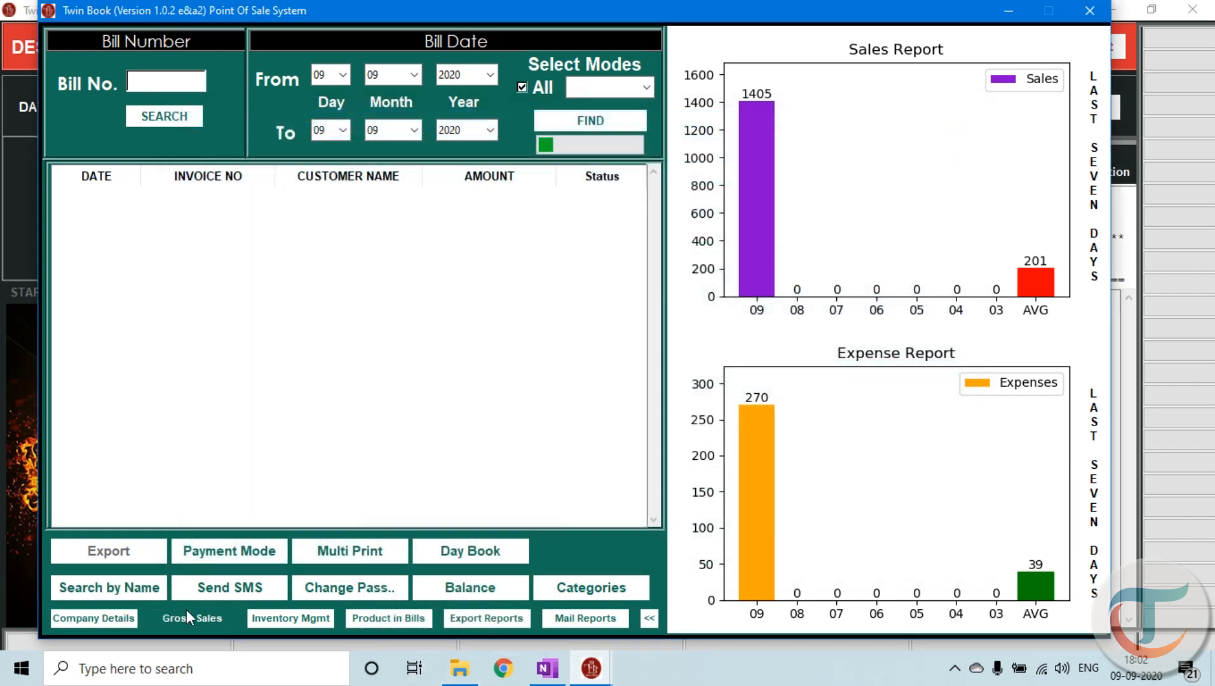
click(203, 613)
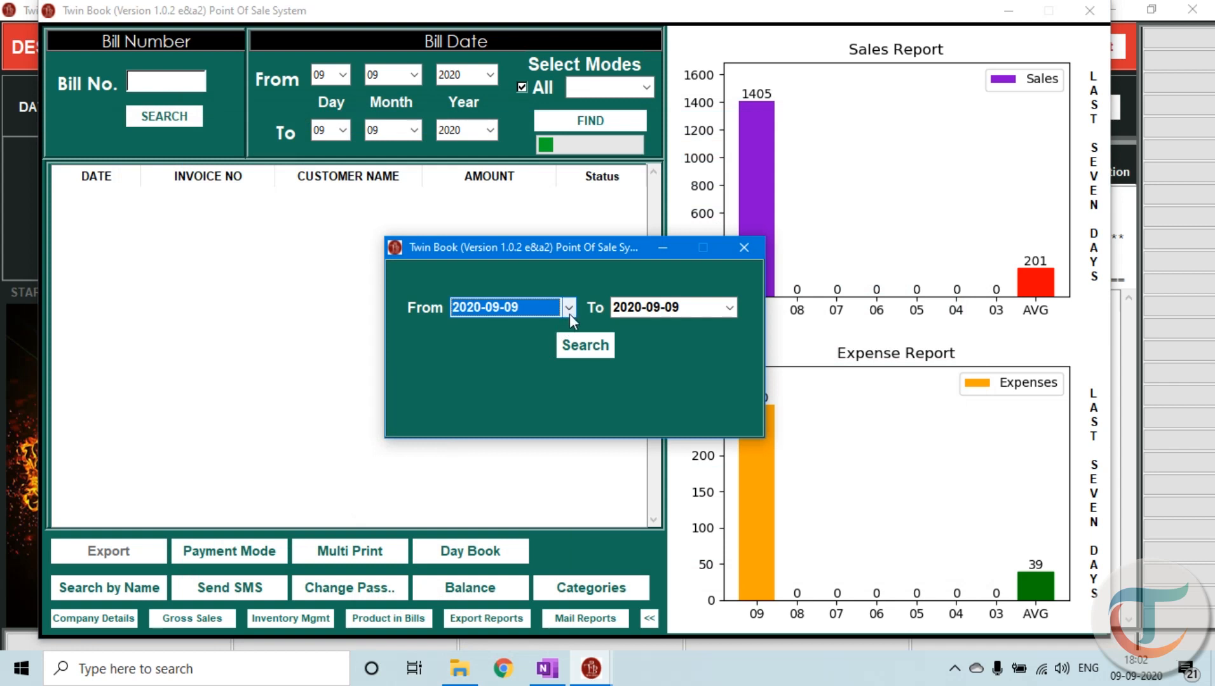
Step: Set the gross sales From date to 2020-07-01 and run the search
click(569, 308)
click(459, 330)
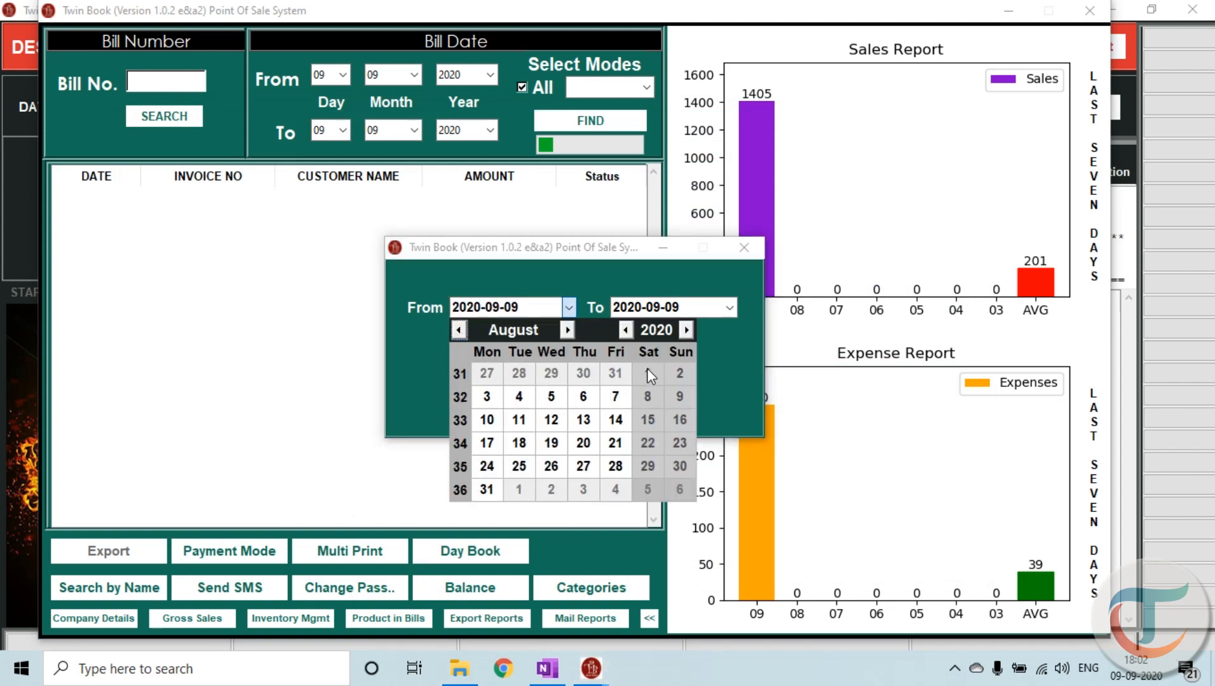
click(463, 336)
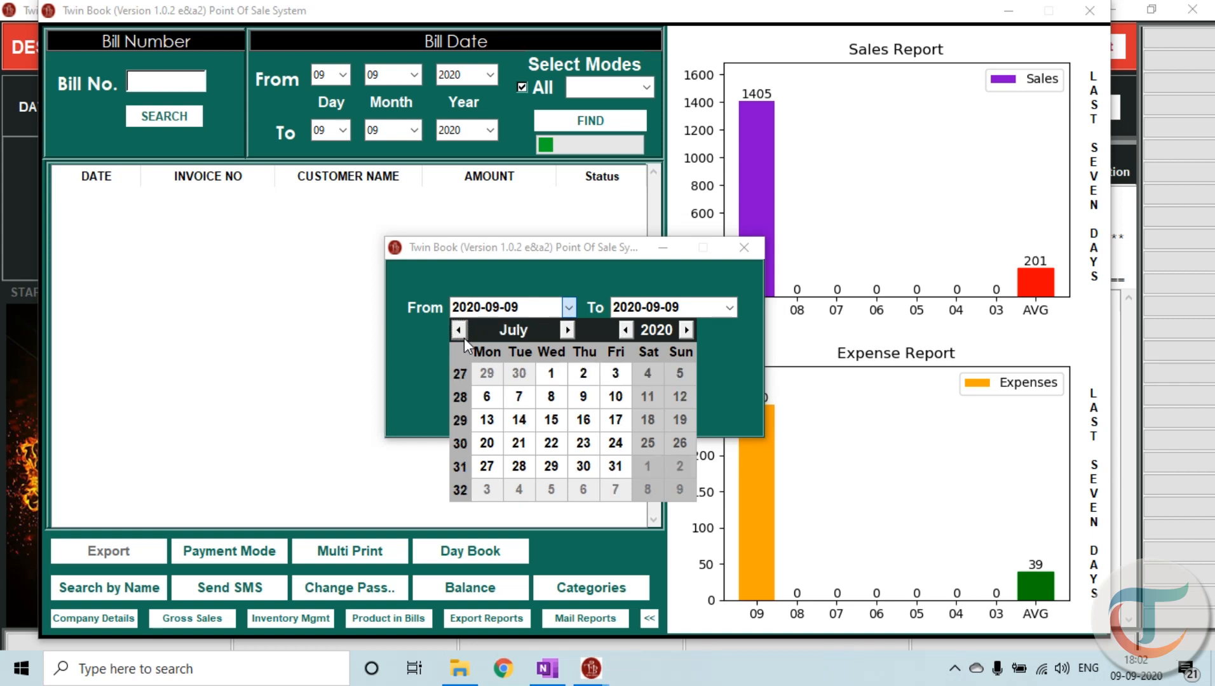
click(558, 373)
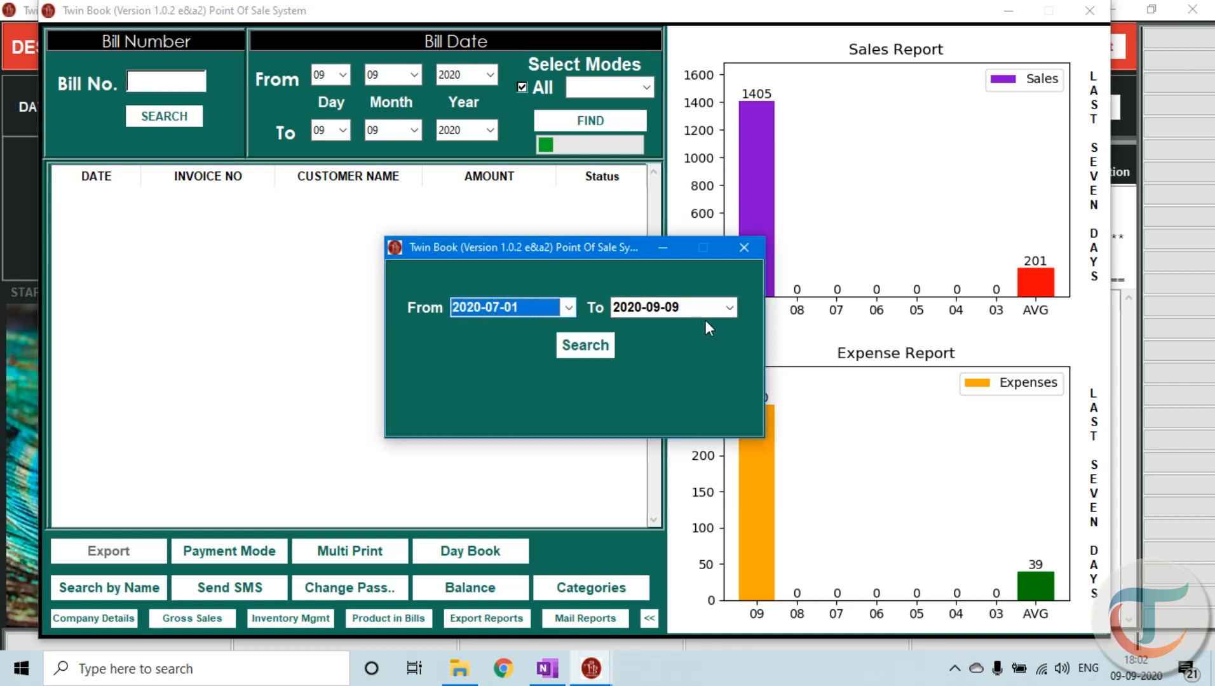
click(593, 356)
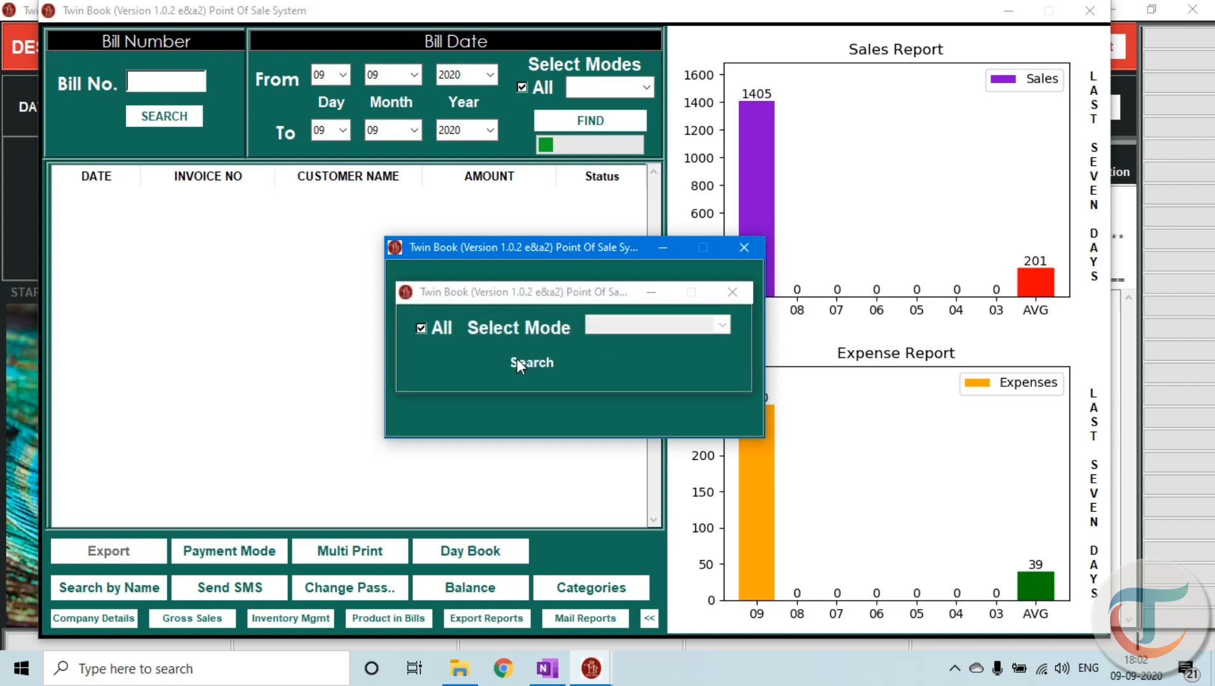
Step: Search gross sales across all payment modes, totalling 1405, and explore the report
click(421, 328)
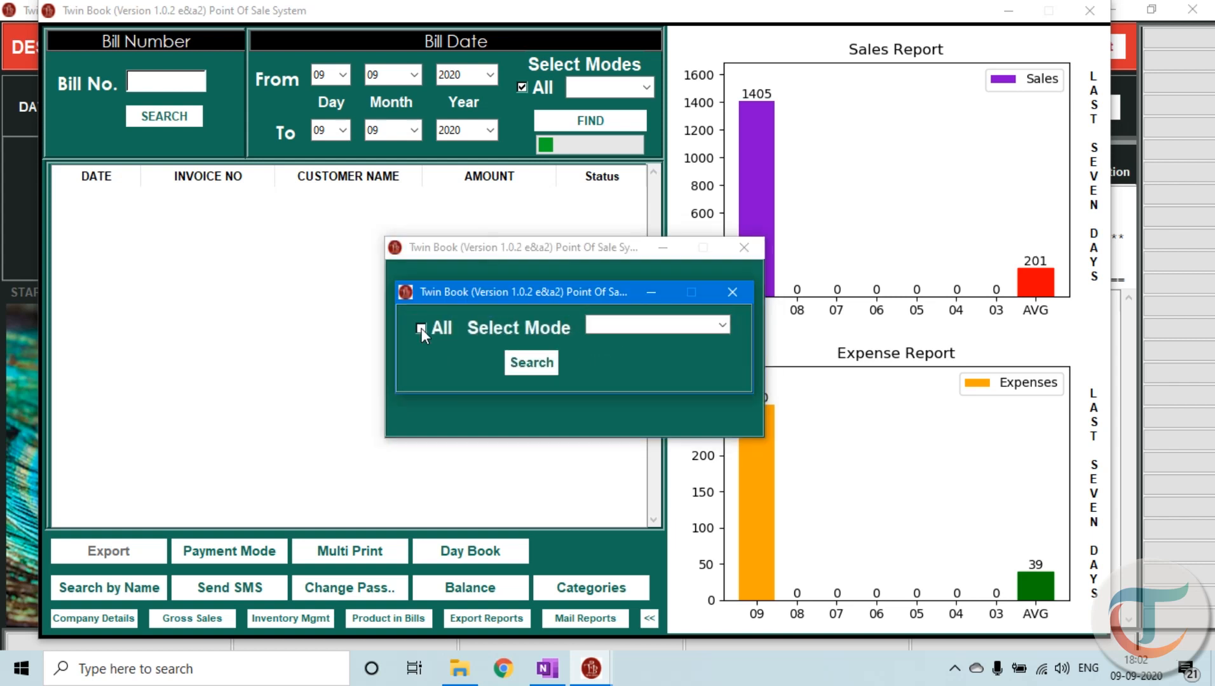
click(723, 325)
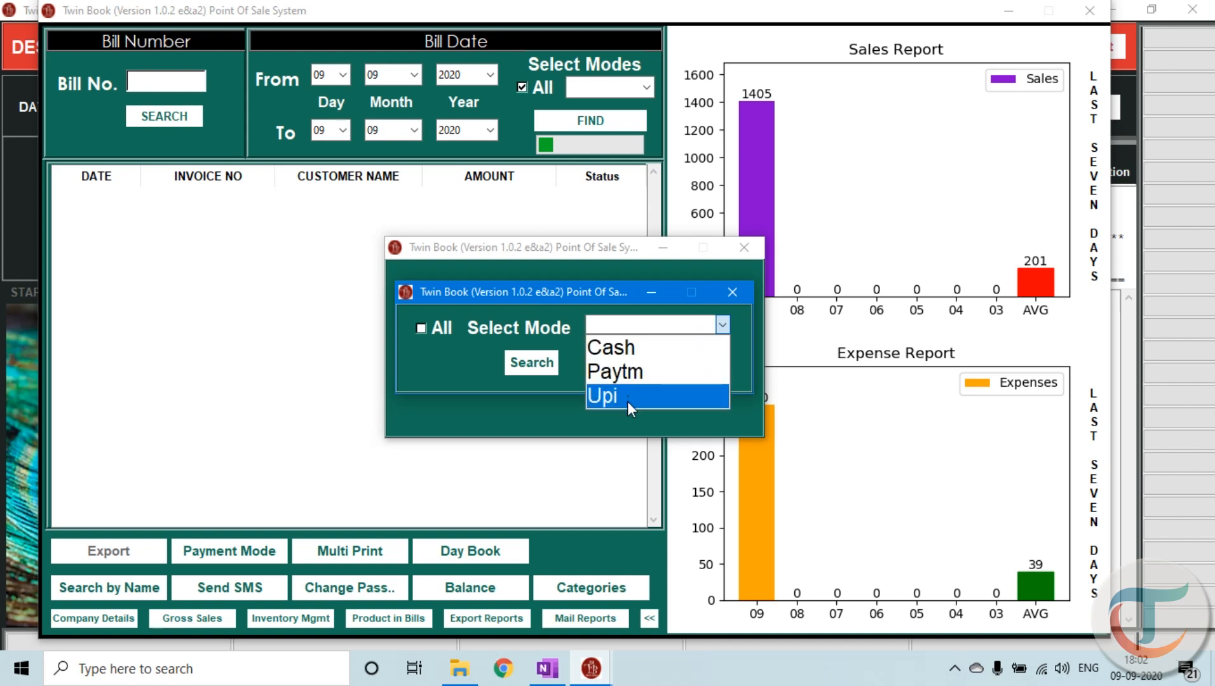
click(423, 328)
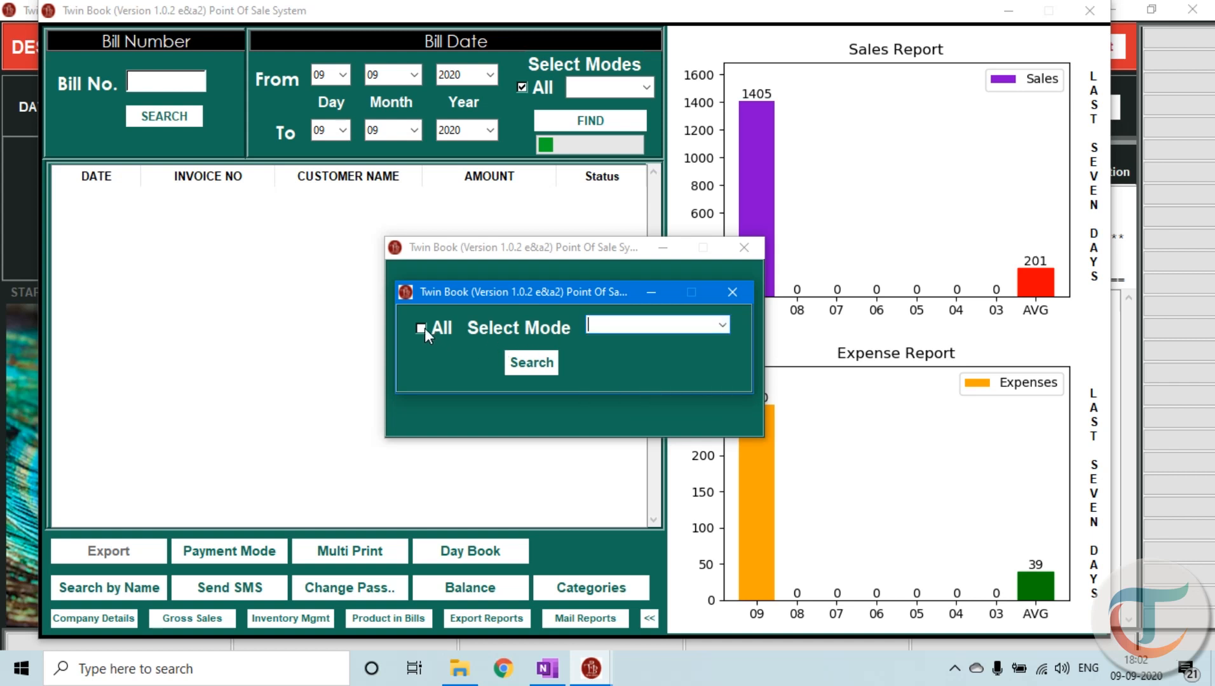
click(423, 328)
click(533, 365)
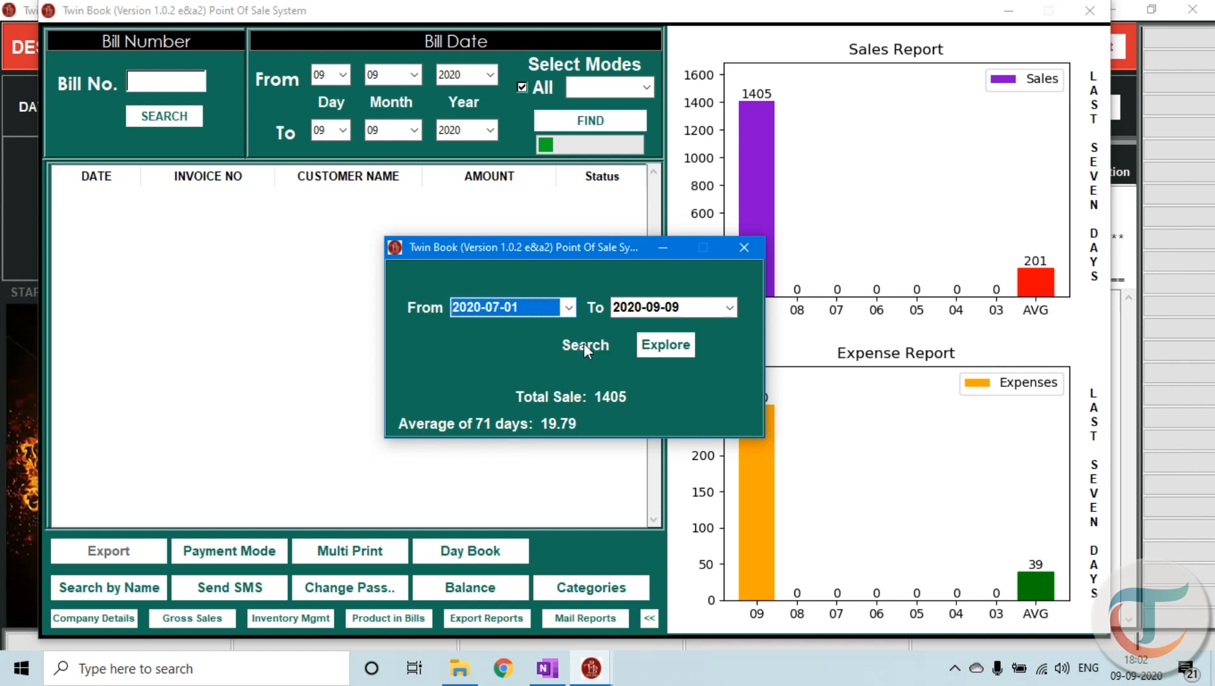
click(668, 346)
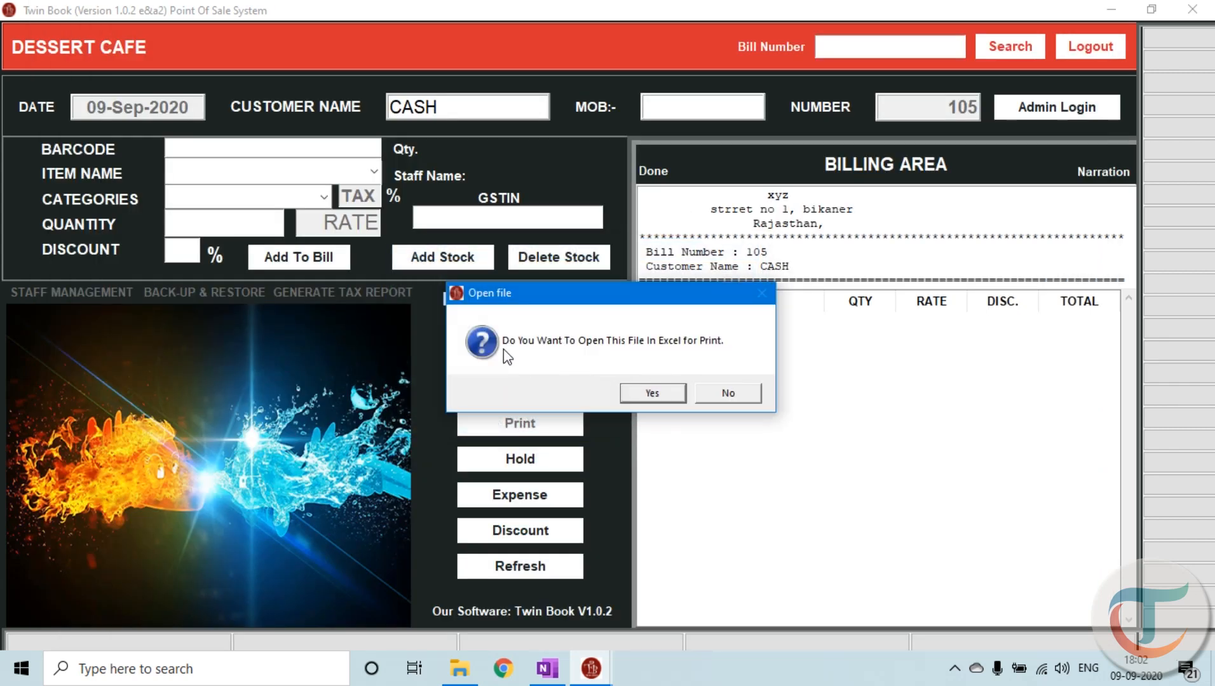
Step: Decline opening the report in Excel, review the bill and Total rows, then open Inventory Mgmt
click(728, 394)
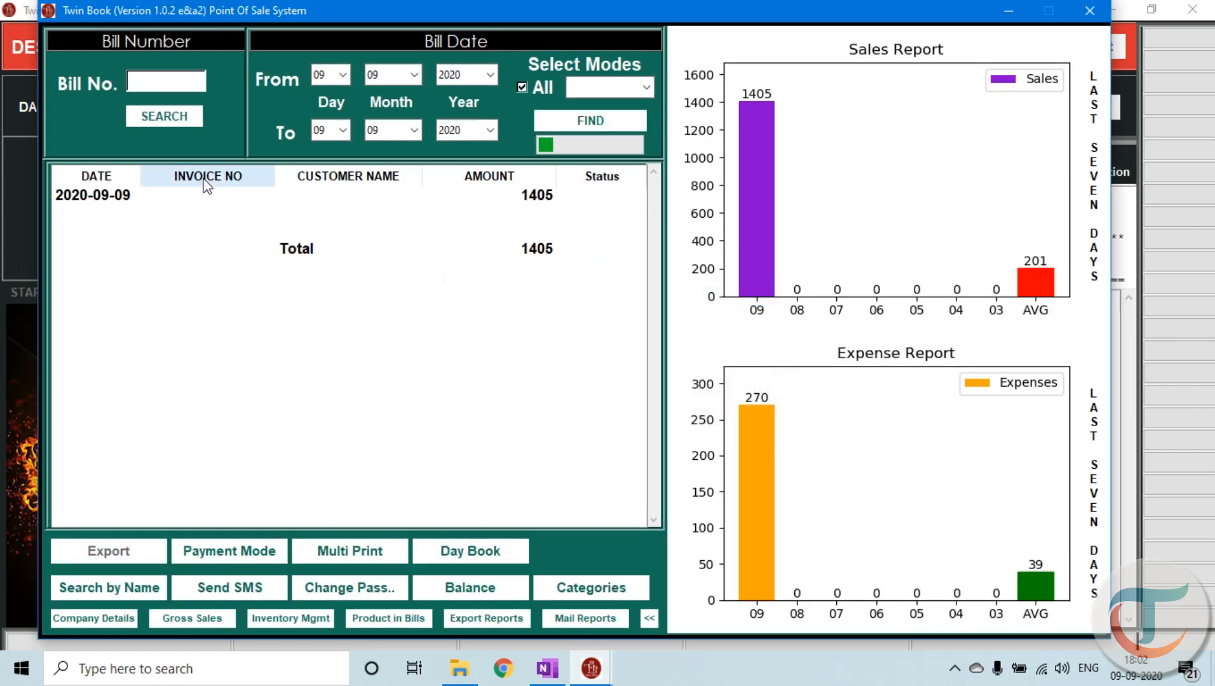
click(134, 193)
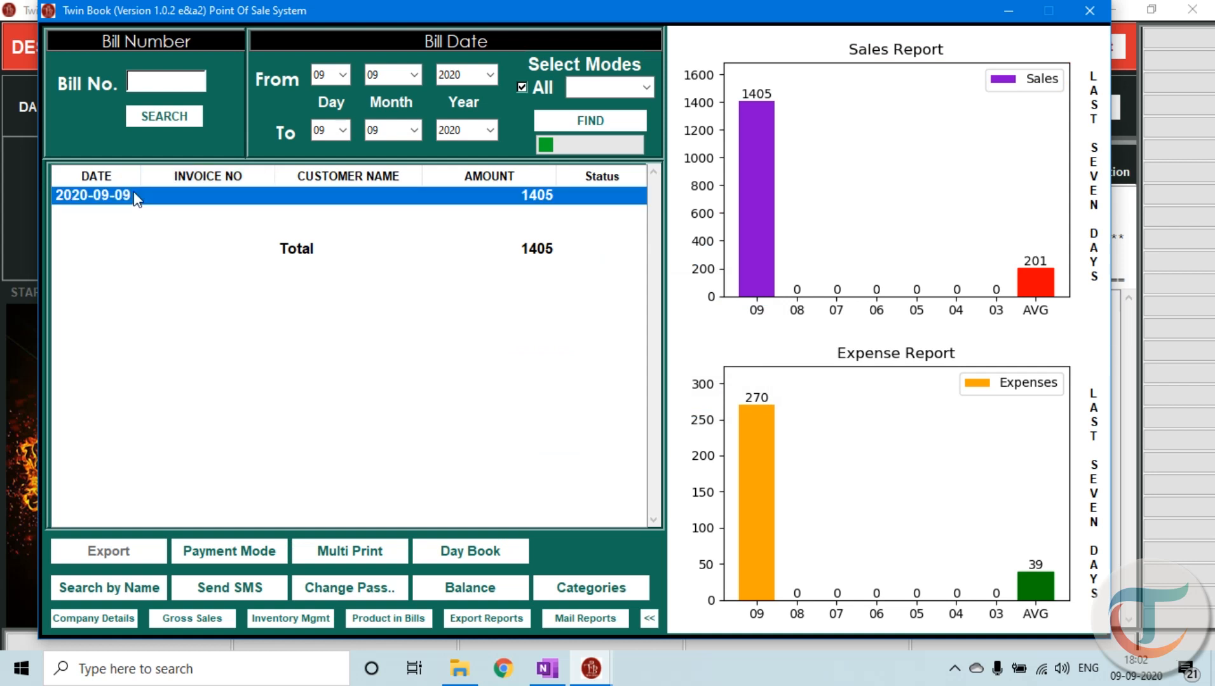
click(326, 255)
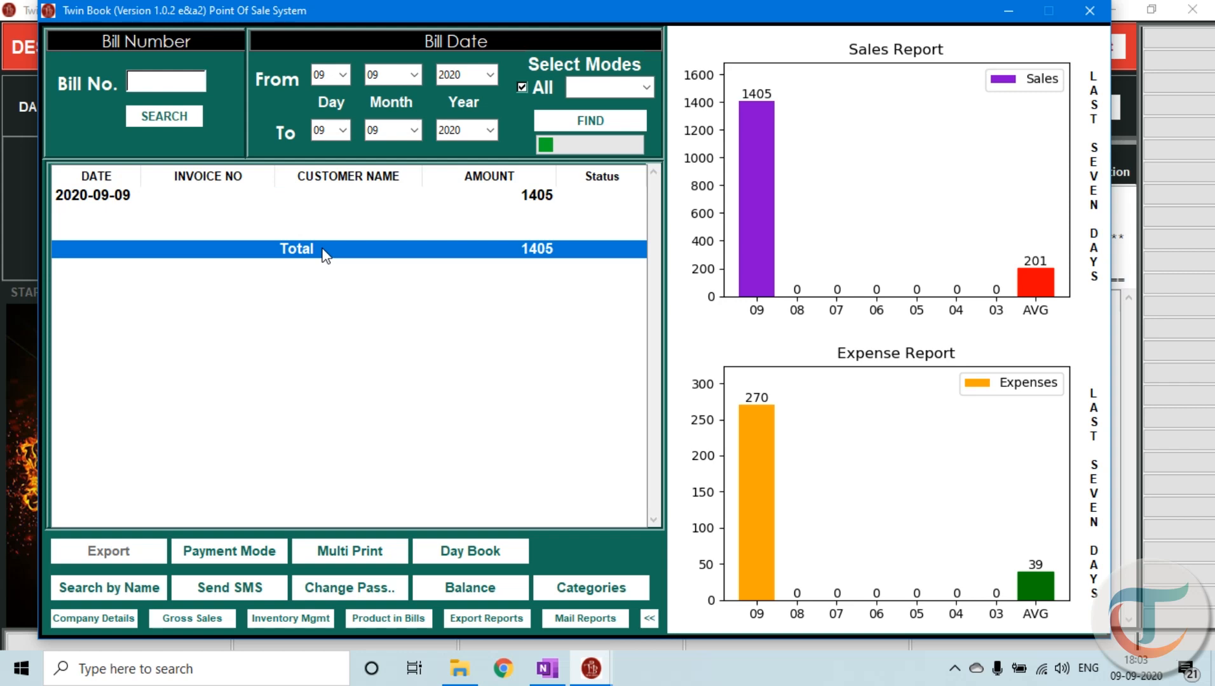
click(318, 621)
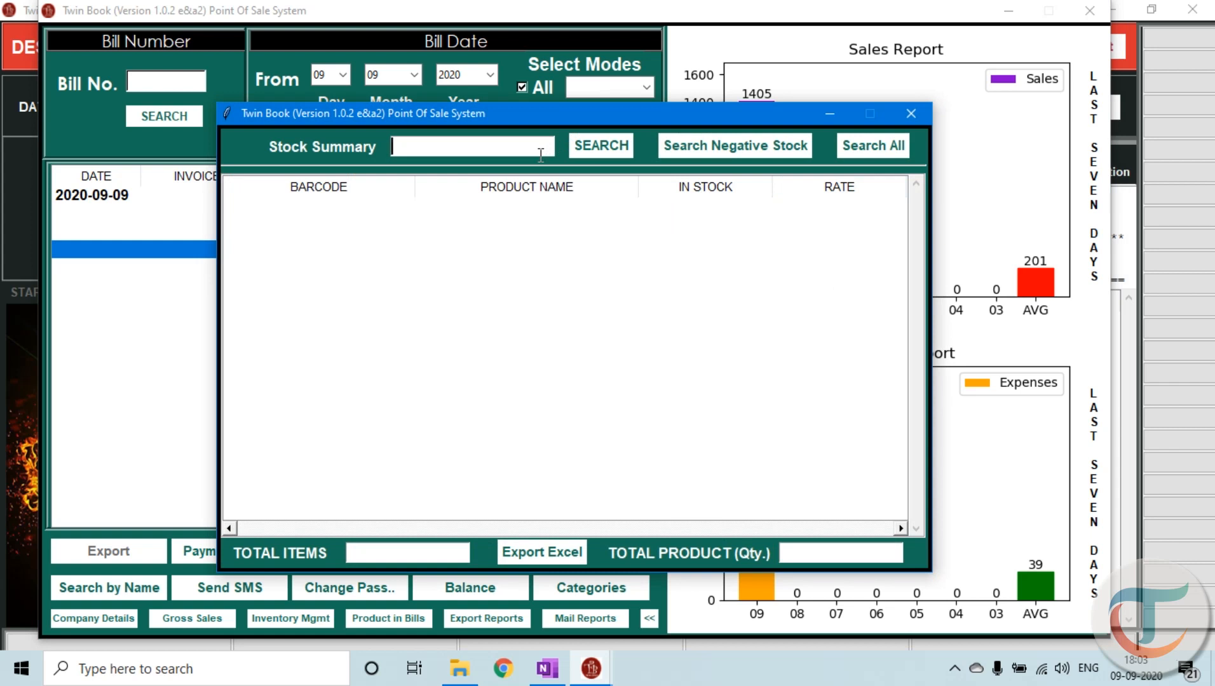
Step: Search the stock summary for barcodes 1, 2 and 3 in turn
text(1)
key(Return)
key(BackSpace)
text(2)
key(Return)
key(BackSpace)
text(3)
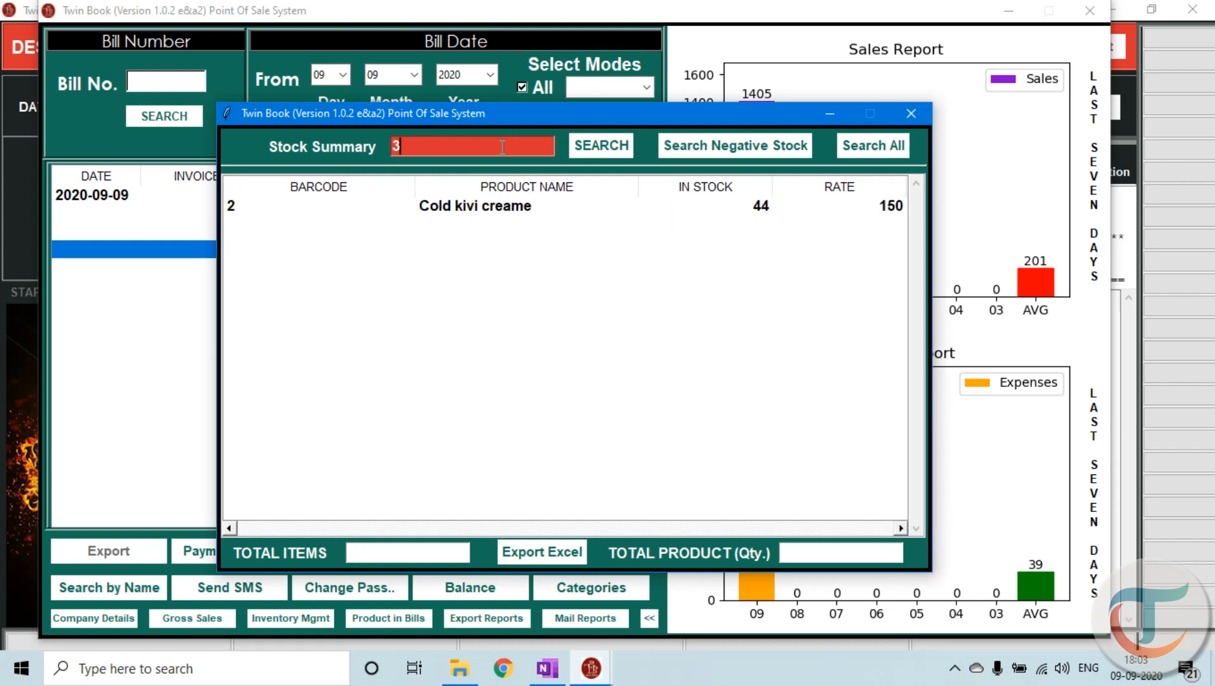
key(Return)
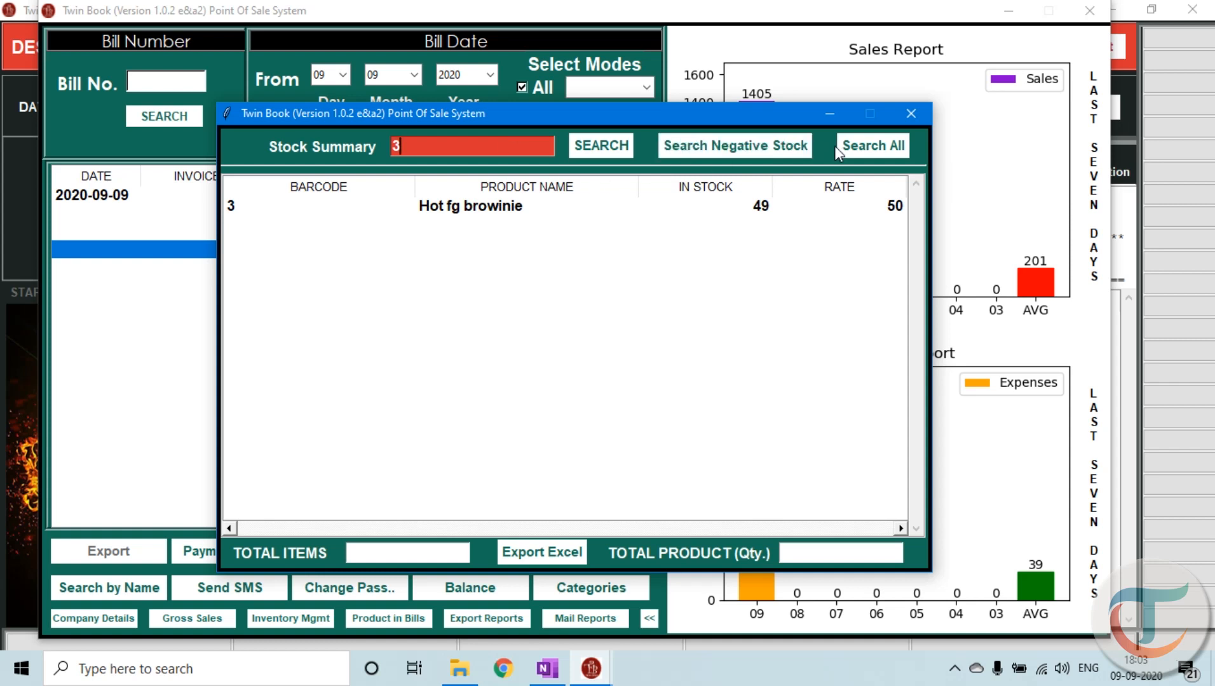
Step: List all stock products, browse the rows, and confirm there is no negative stock
click(852, 147)
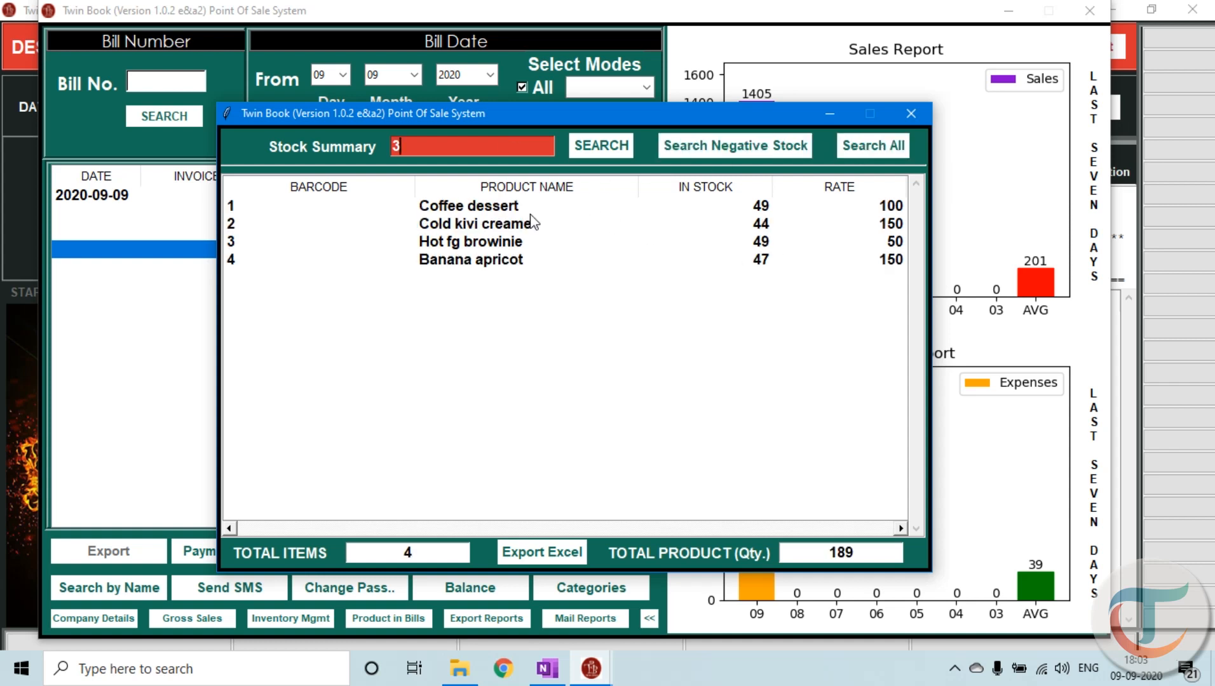
click(523, 214)
key(Down)
key(Down)
key(Up)
key(Up)
key(Down)
key(Down)
key(Down)
key(Up)
key(Up)
key(Up)
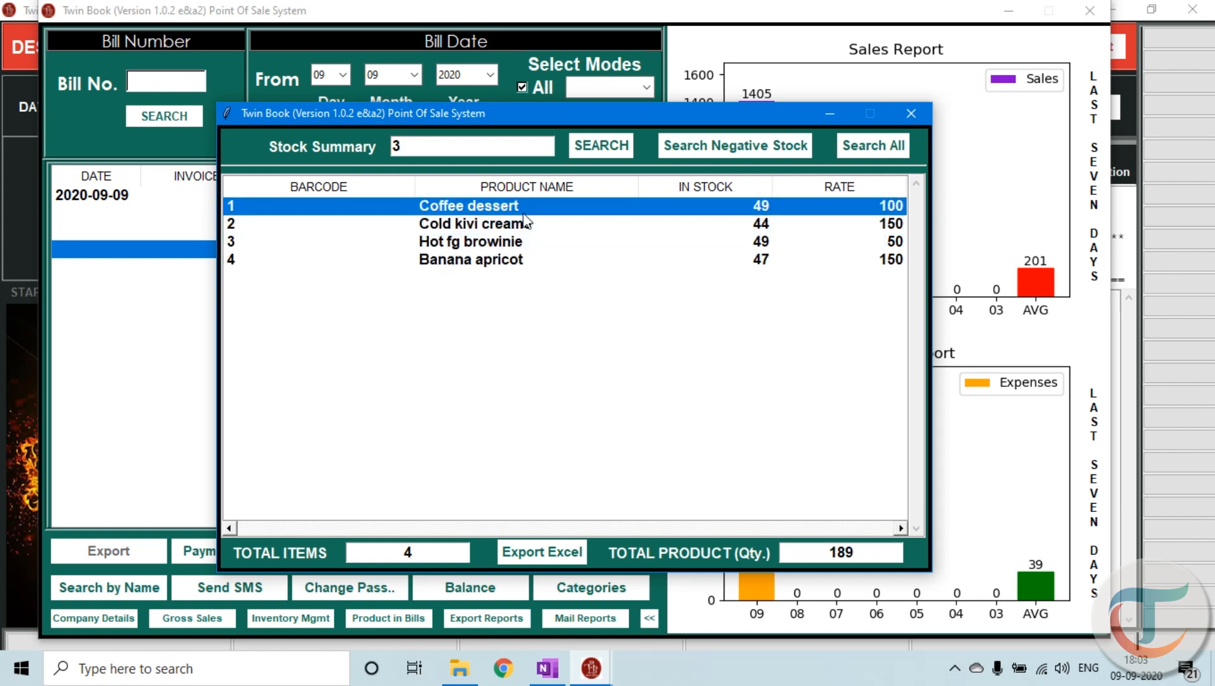
click(750, 146)
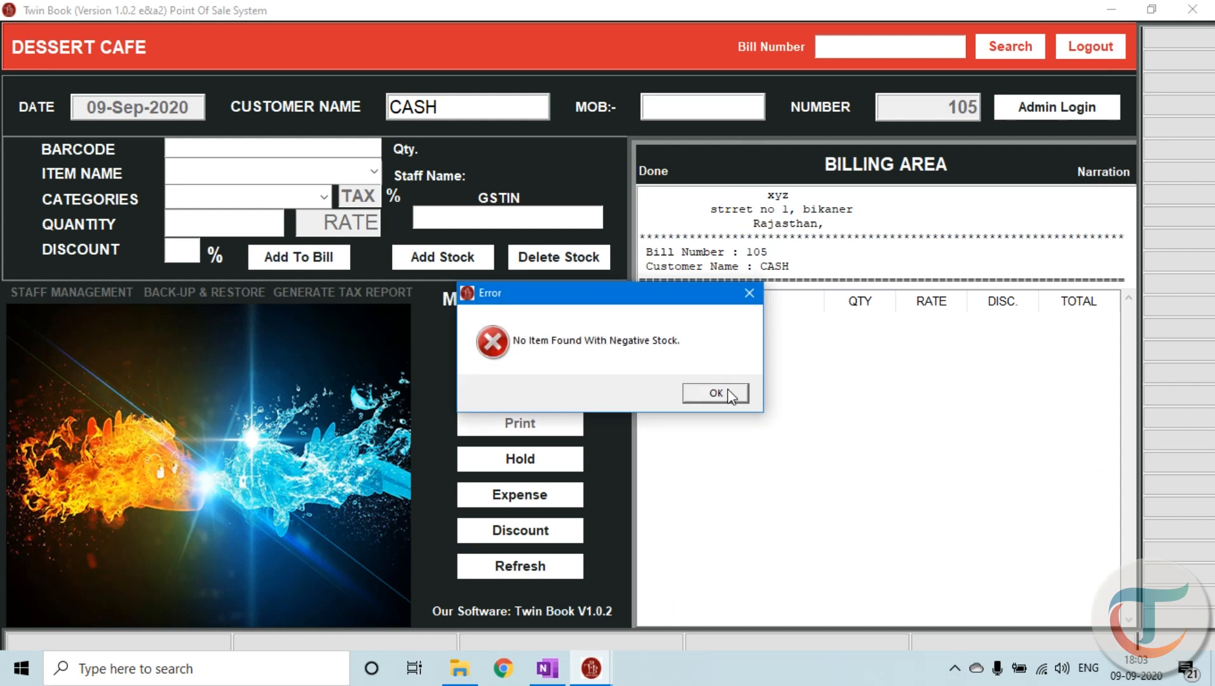
click(731, 394)
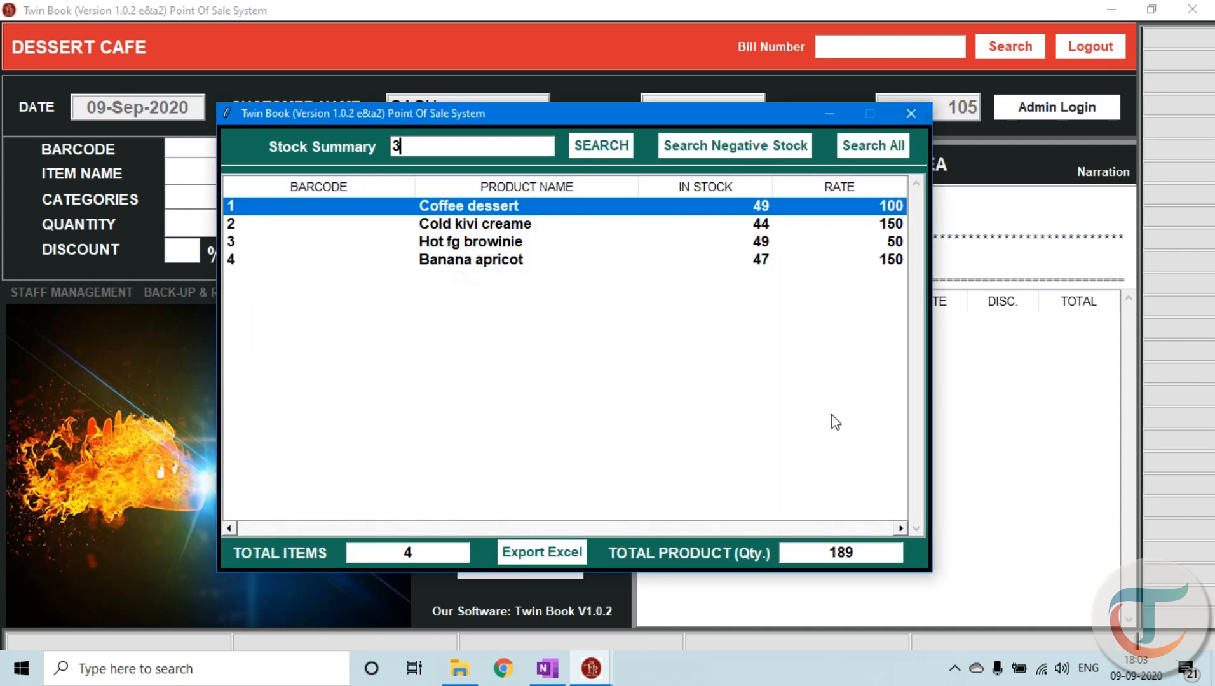
Step: Export the stock list of 4 items totalling 189 units to Excel
click(814, 555)
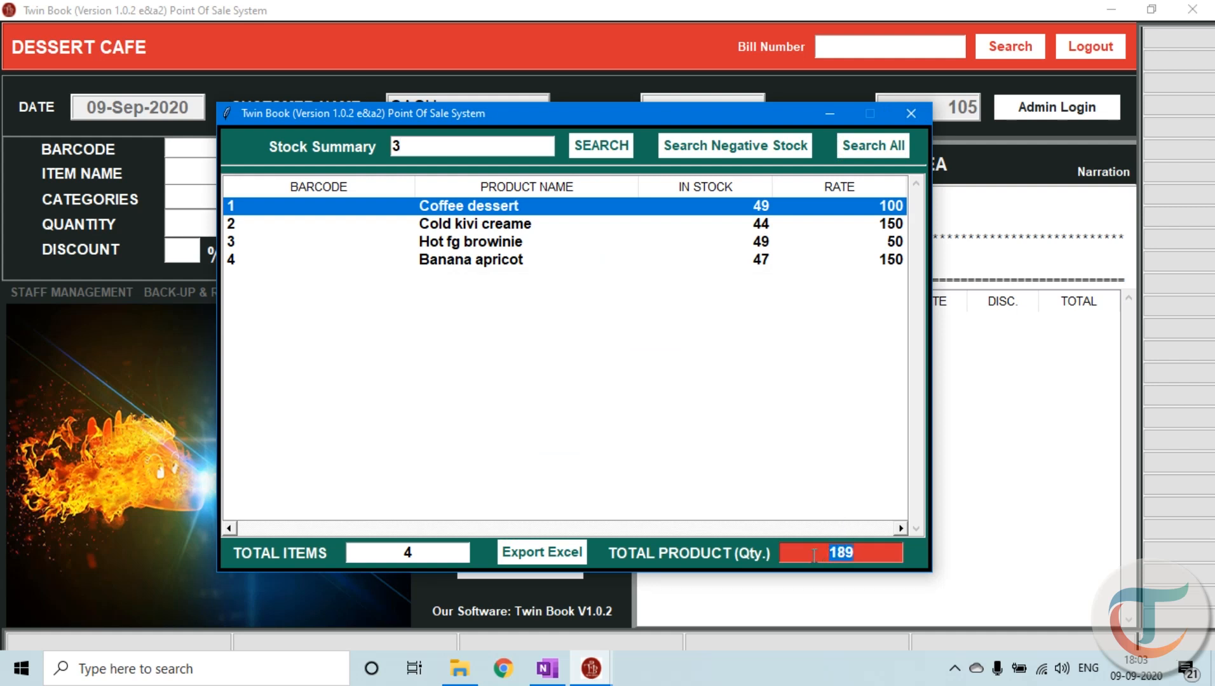
click(430, 550)
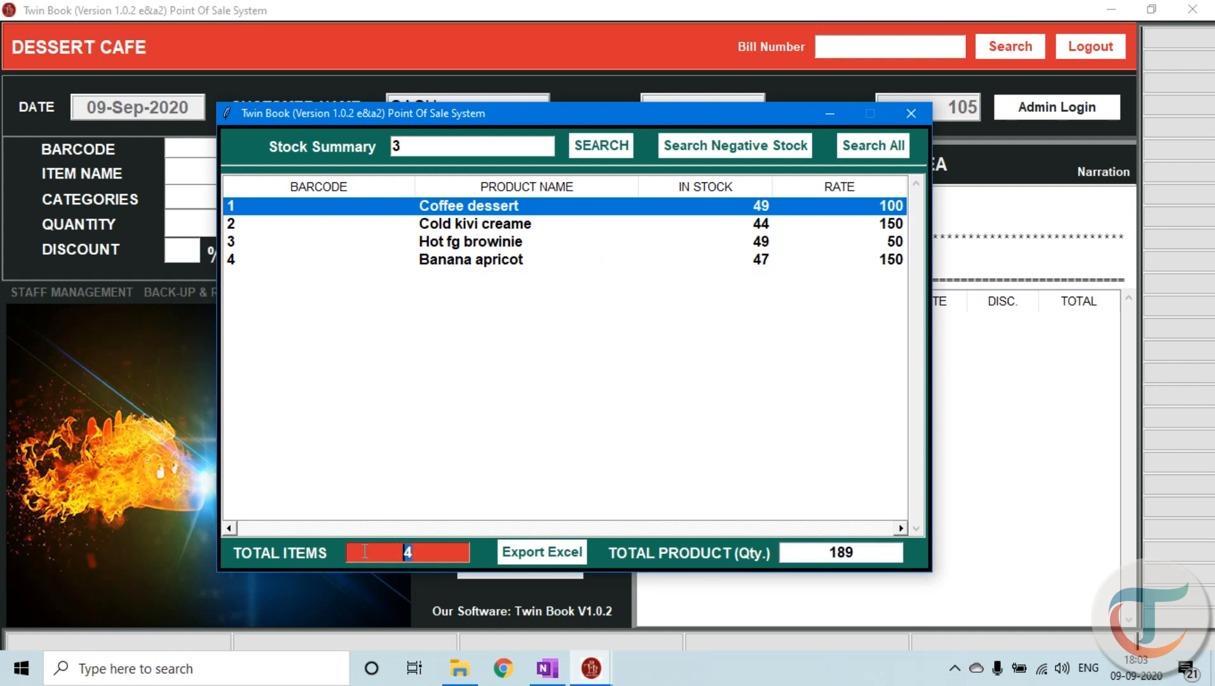
click(558, 553)
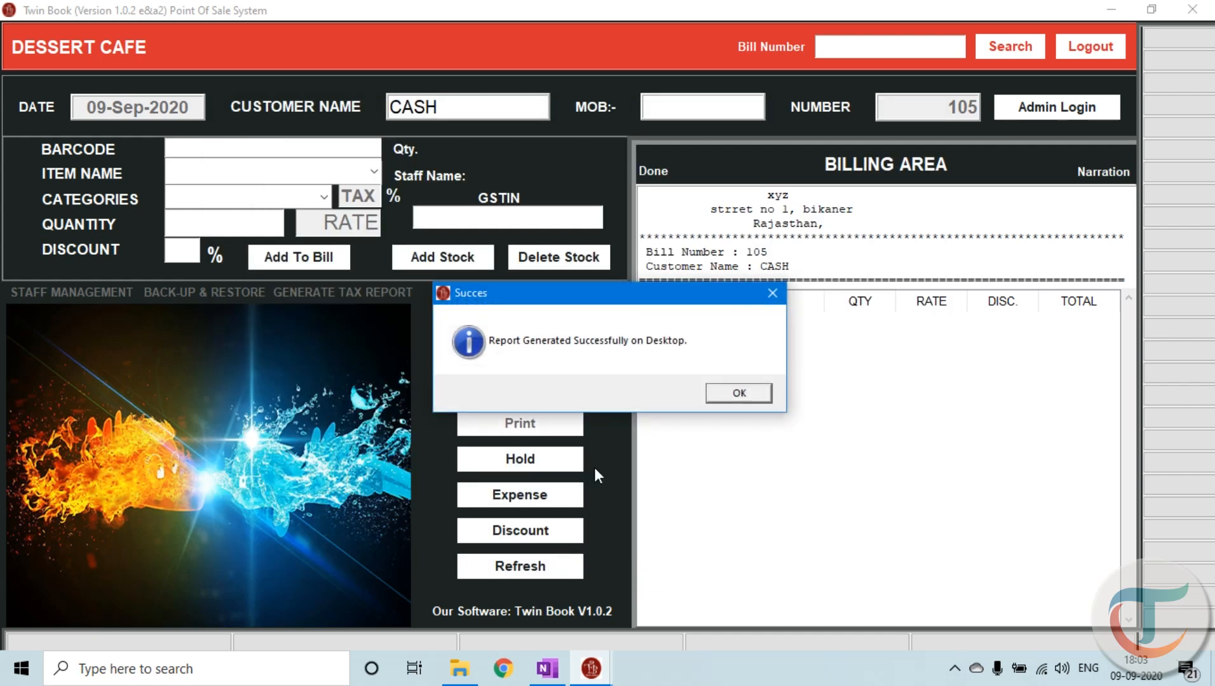
click(750, 392)
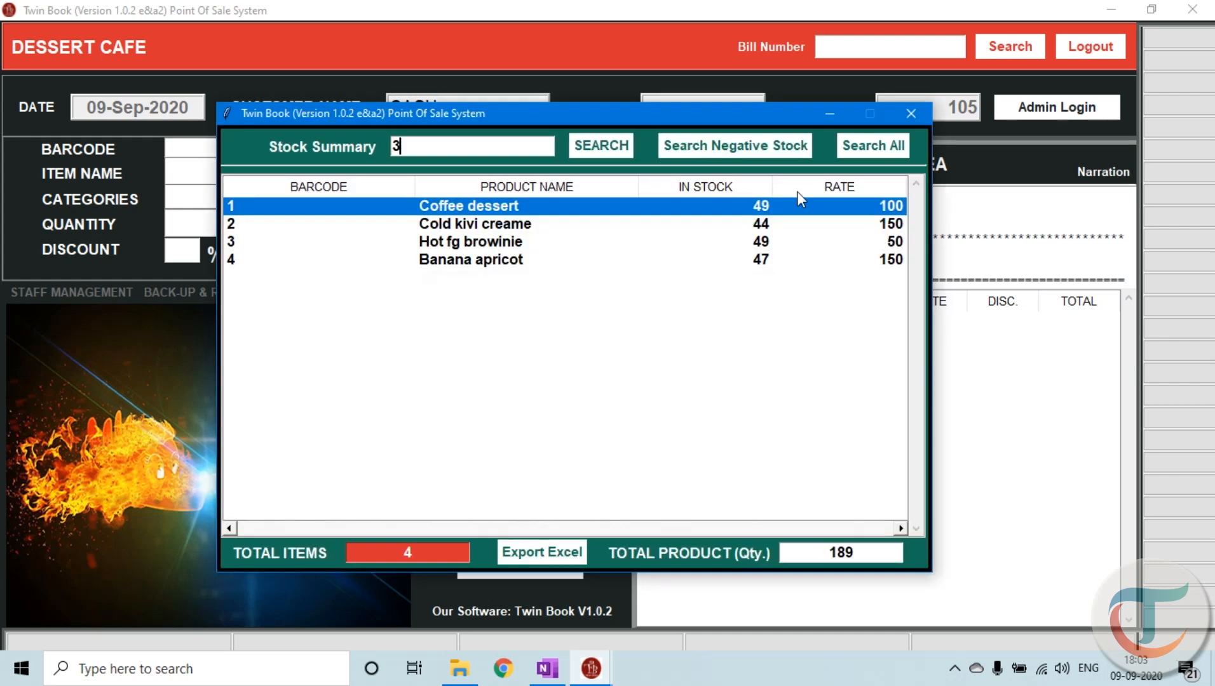
Step: Close the stock summary and reports windows and minimise the billing screen
click(913, 115)
click(1109, 10)
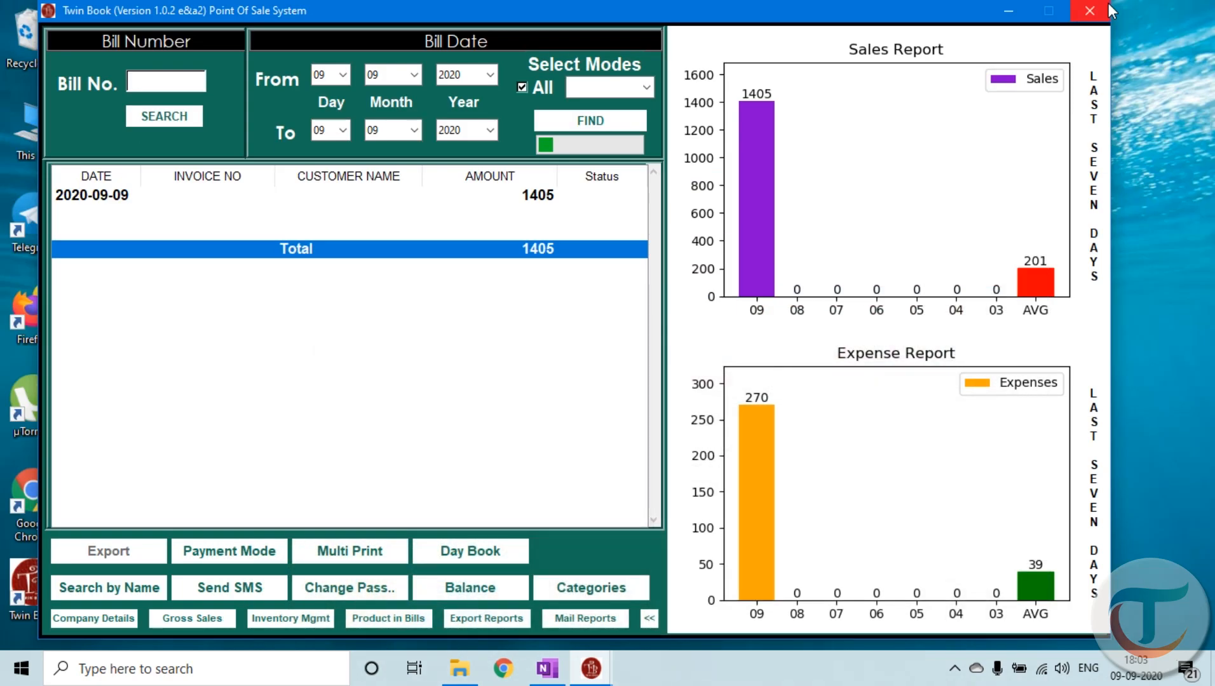
click(1090, 11)
Step: Open Stock Data 180334.xlsx and autofit all columns to their contents
double_click(182, 502)
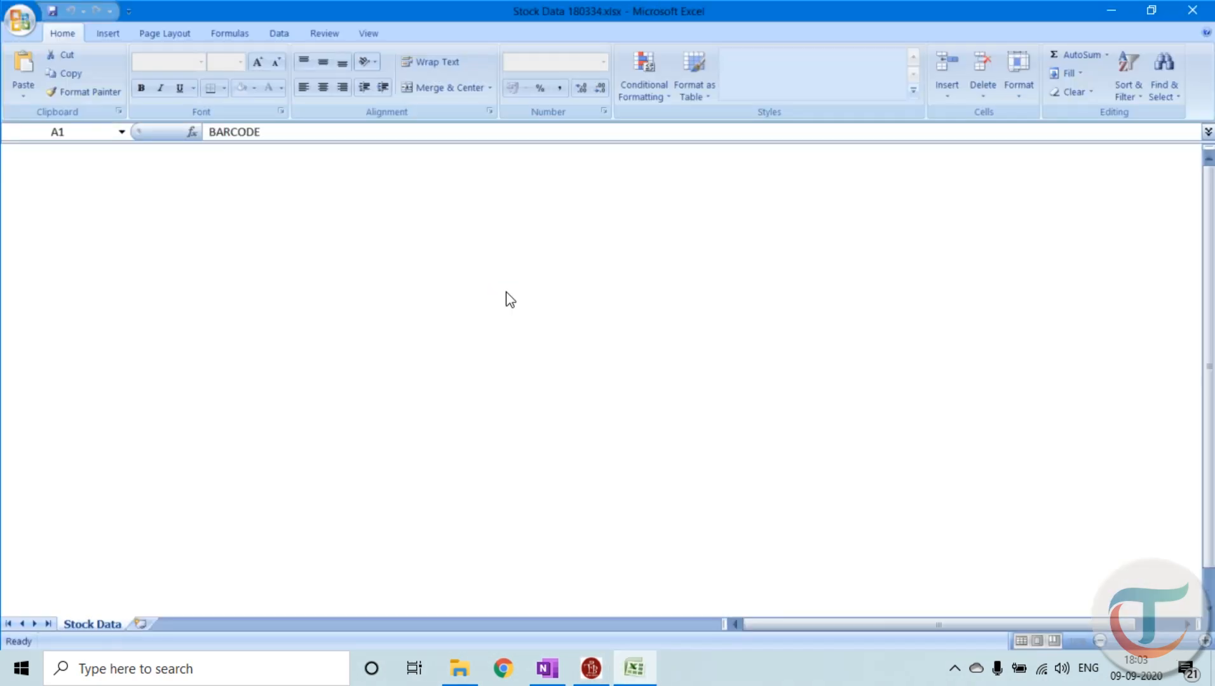
scroll(497, 301, up, 4)
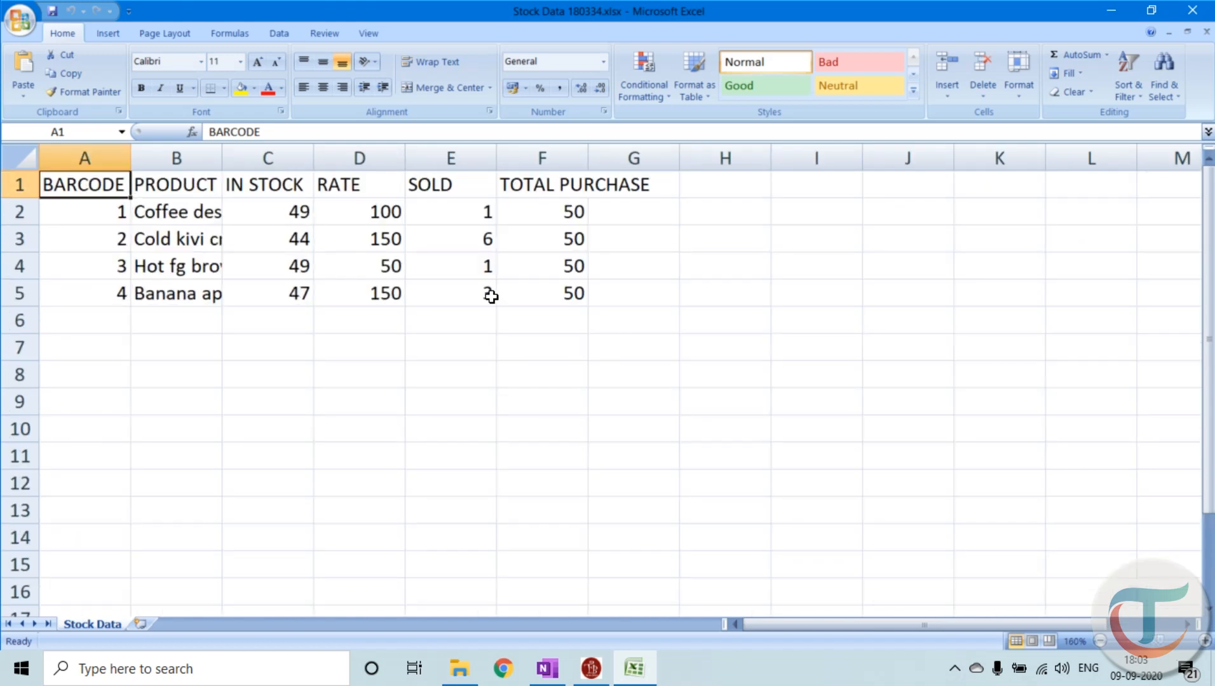
click(26, 157)
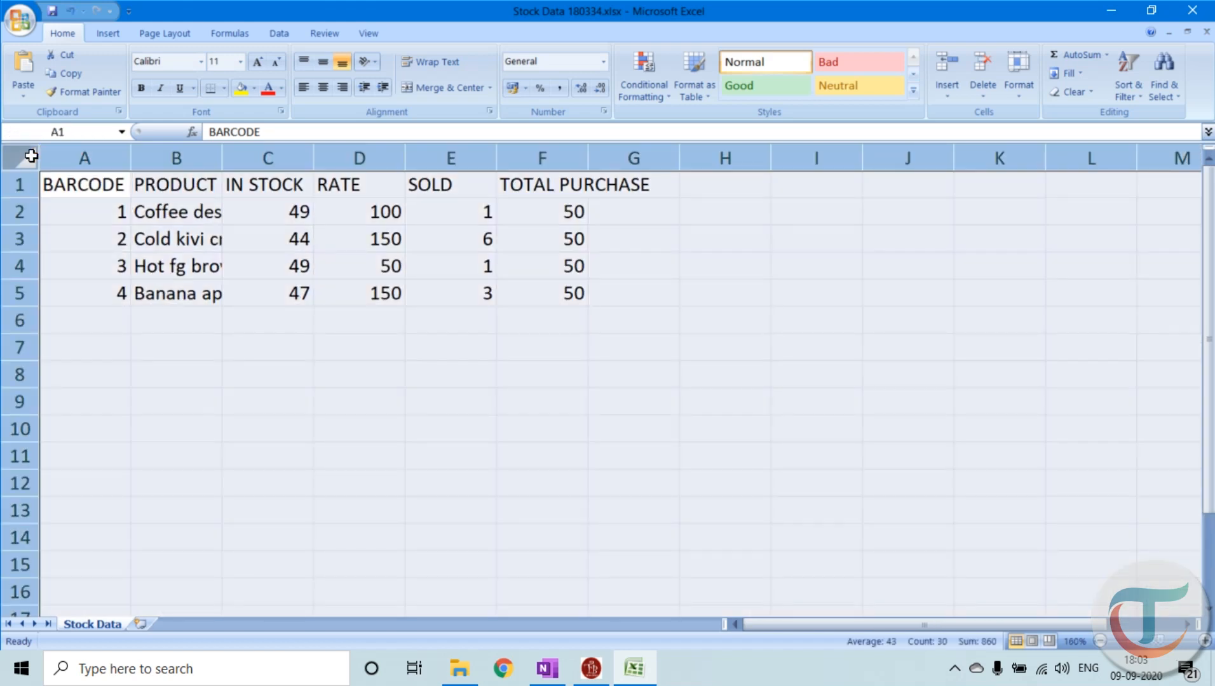
double_click(124, 155)
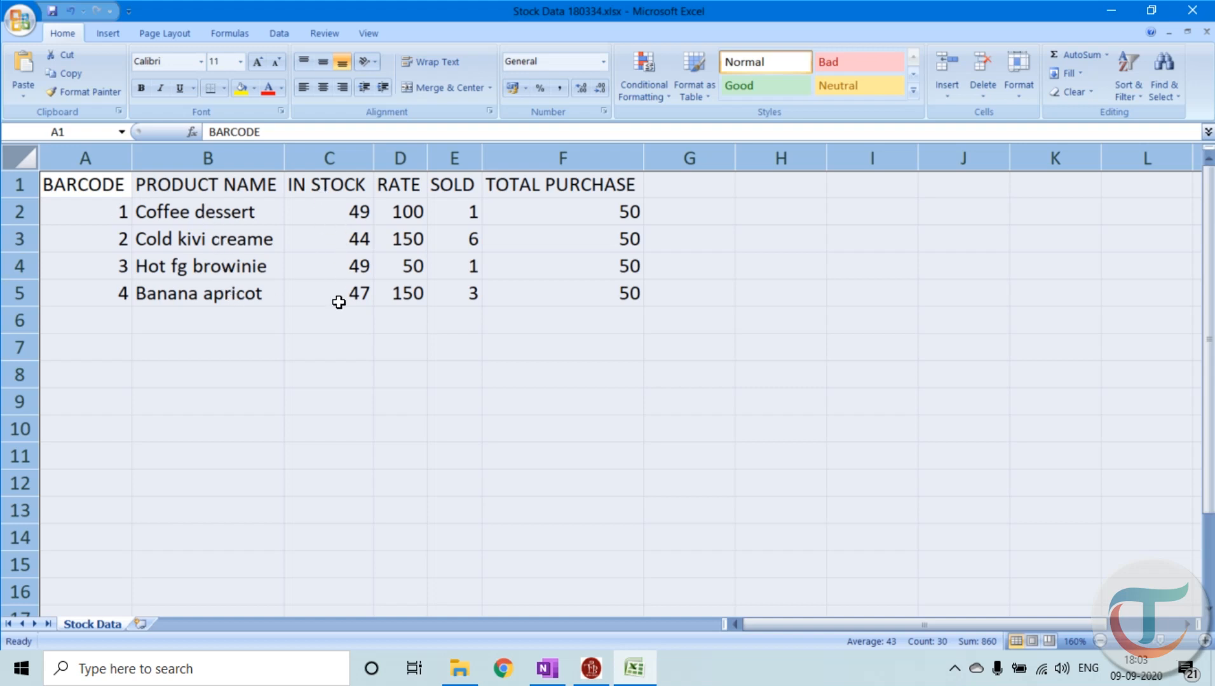
Step: Review the SOLD and TOTAL PURCHASE values, copy barcode 1 from A2, and return to Twin Book
drag(462, 208, 472, 293)
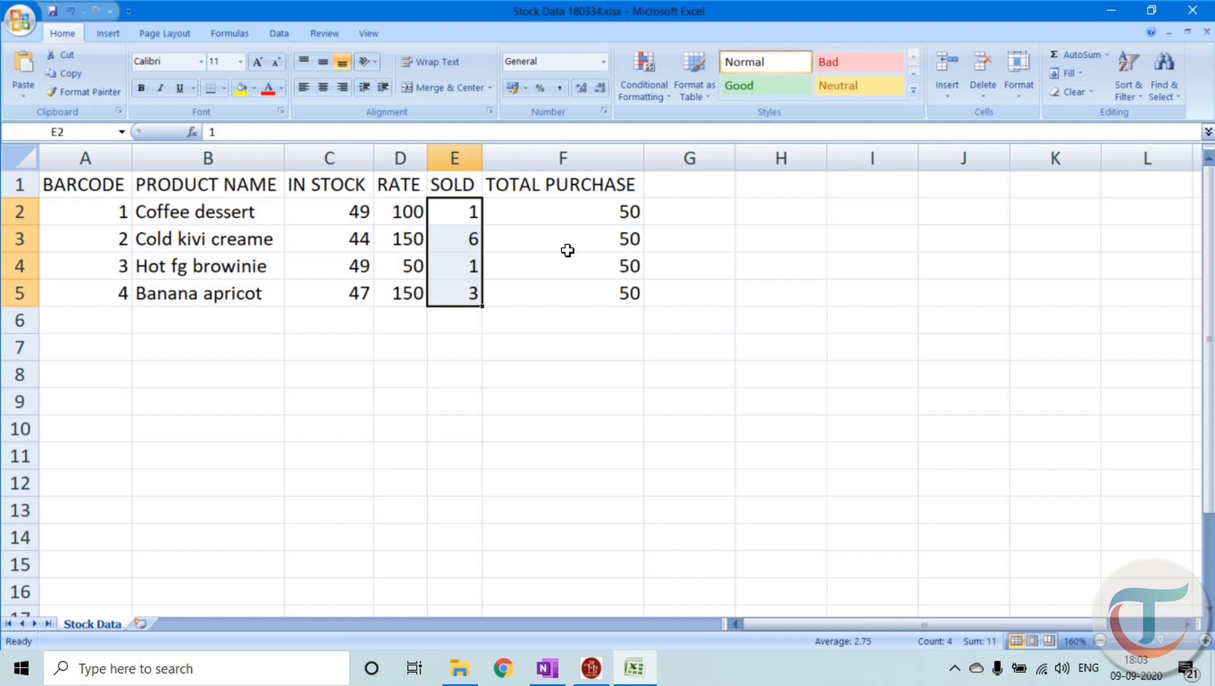
drag(565, 215, 582, 295)
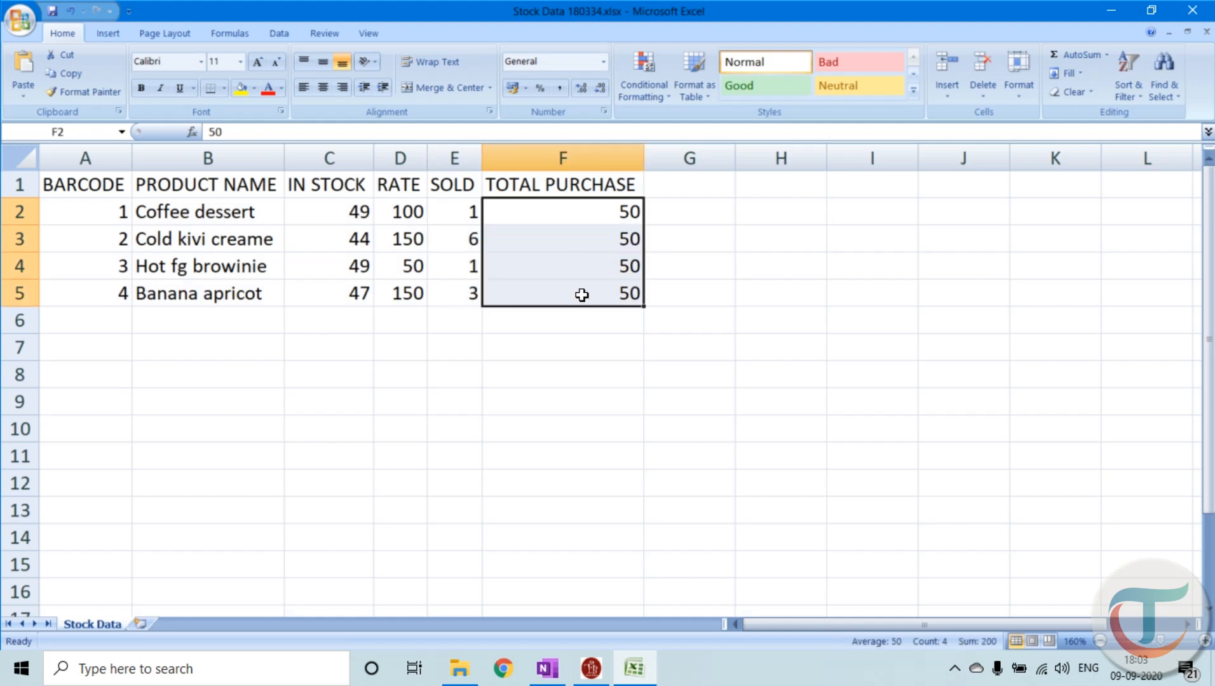
click(164, 211)
click(122, 216)
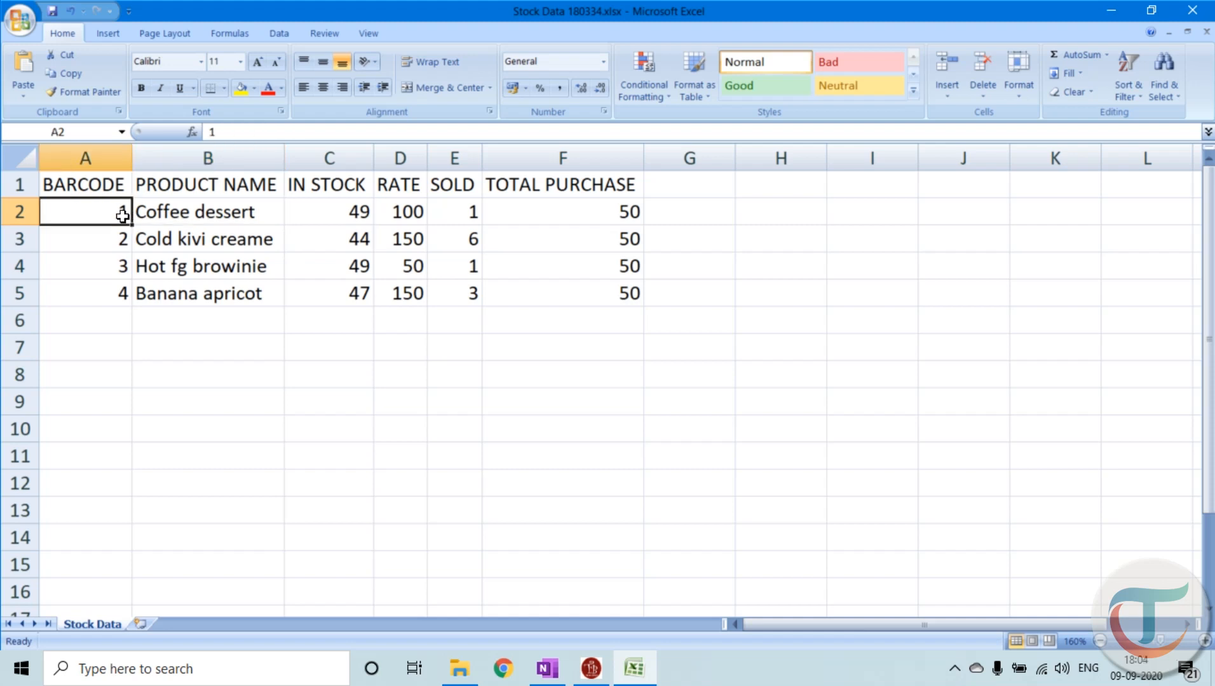
key(ctrl+c)
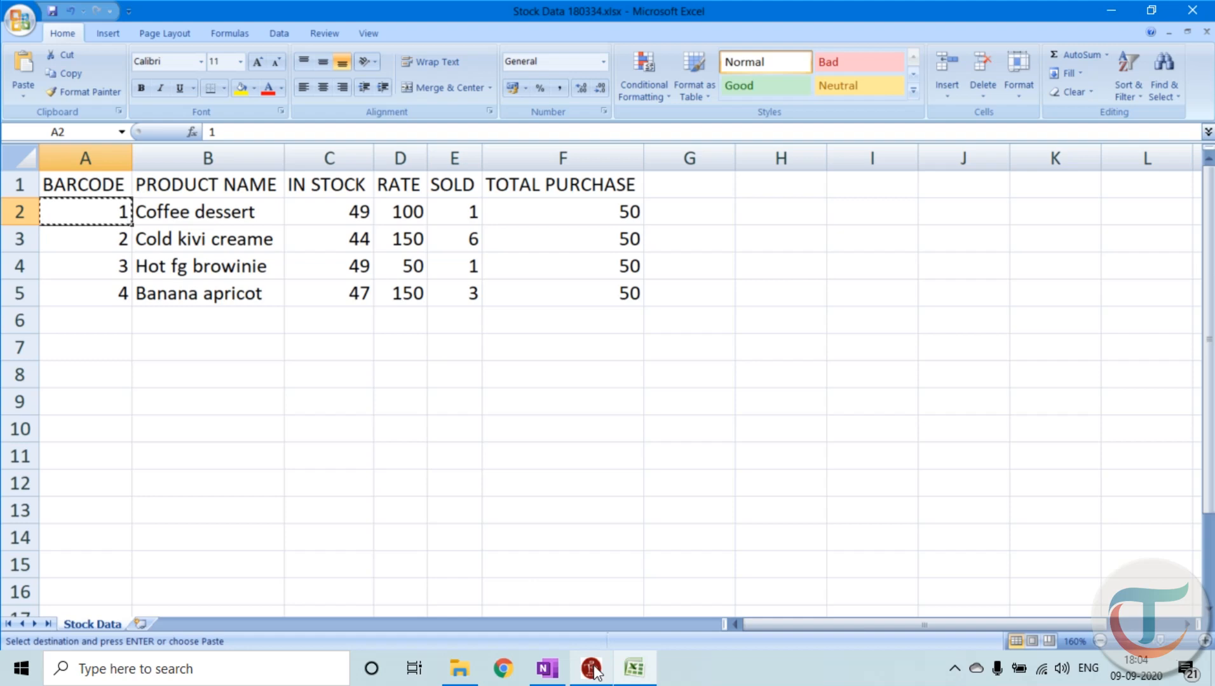
click(342, 224)
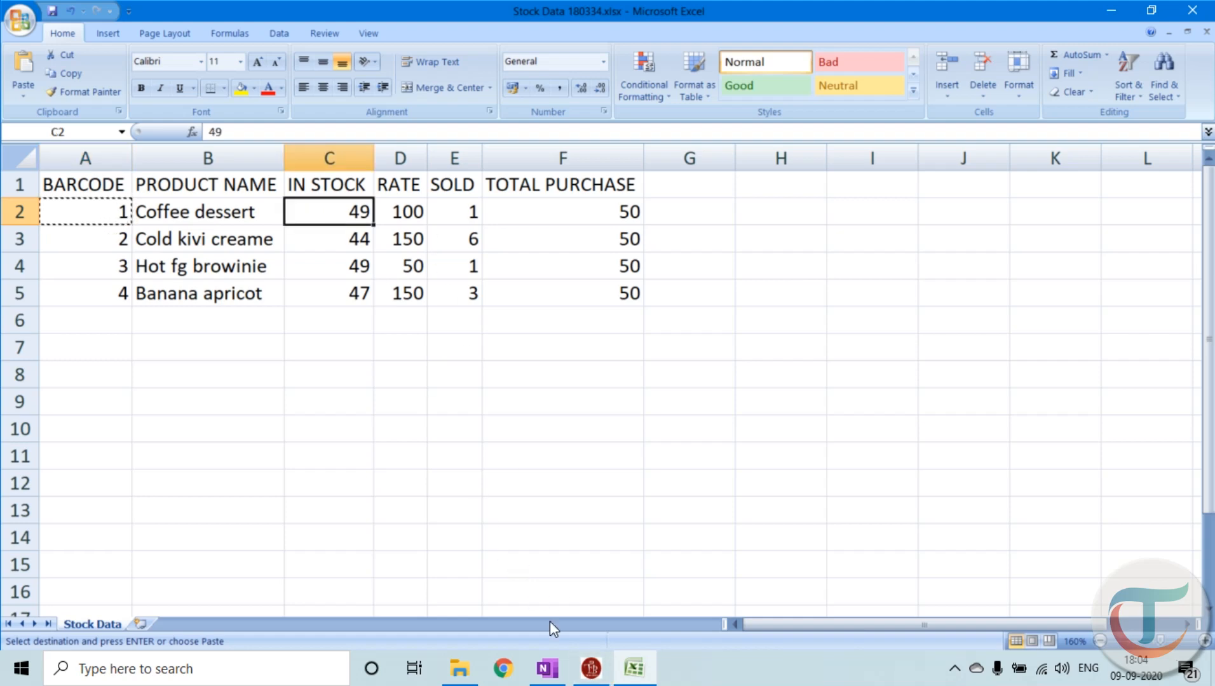
click(588, 670)
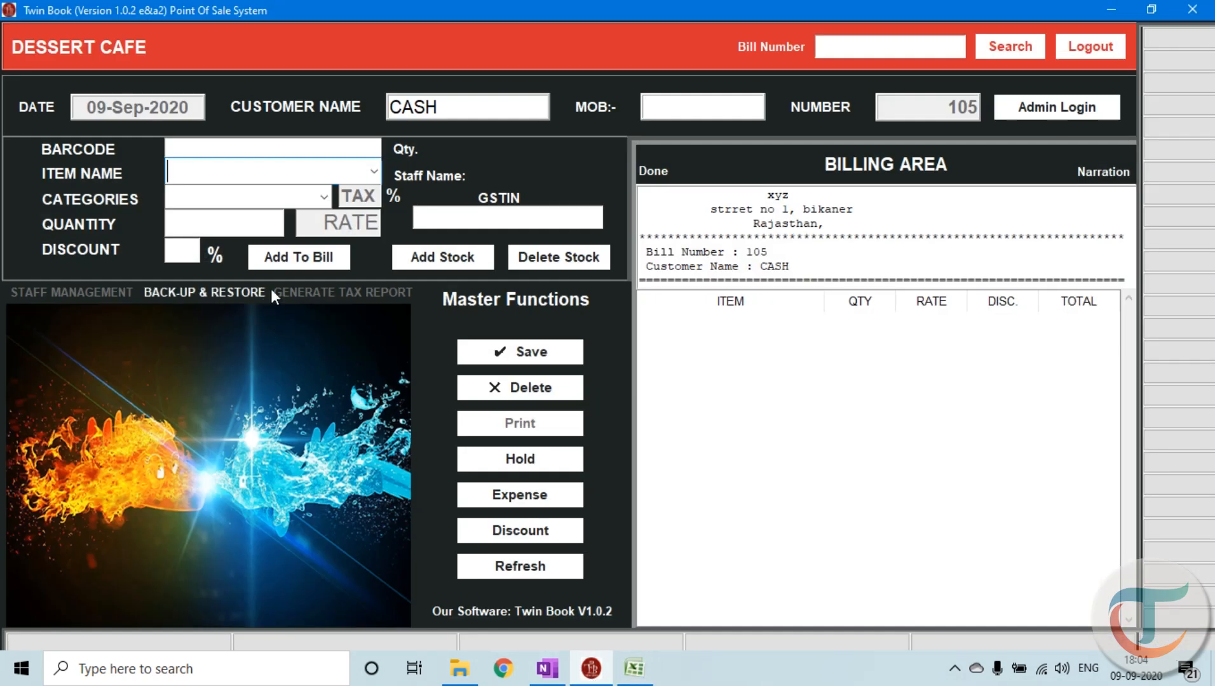
Step: Add stock quantity for barcode 1 with UPDATE QTY, close the form, and open admin login
click(453, 262)
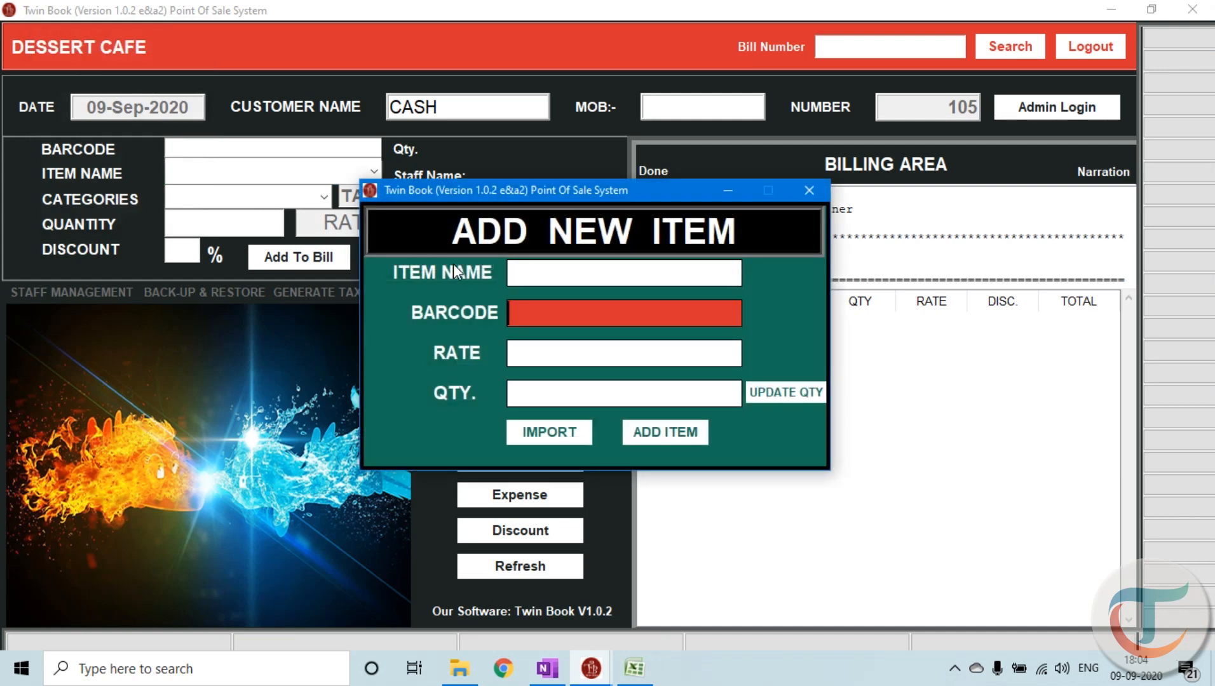
text(1)
key(Return)
key(Return)
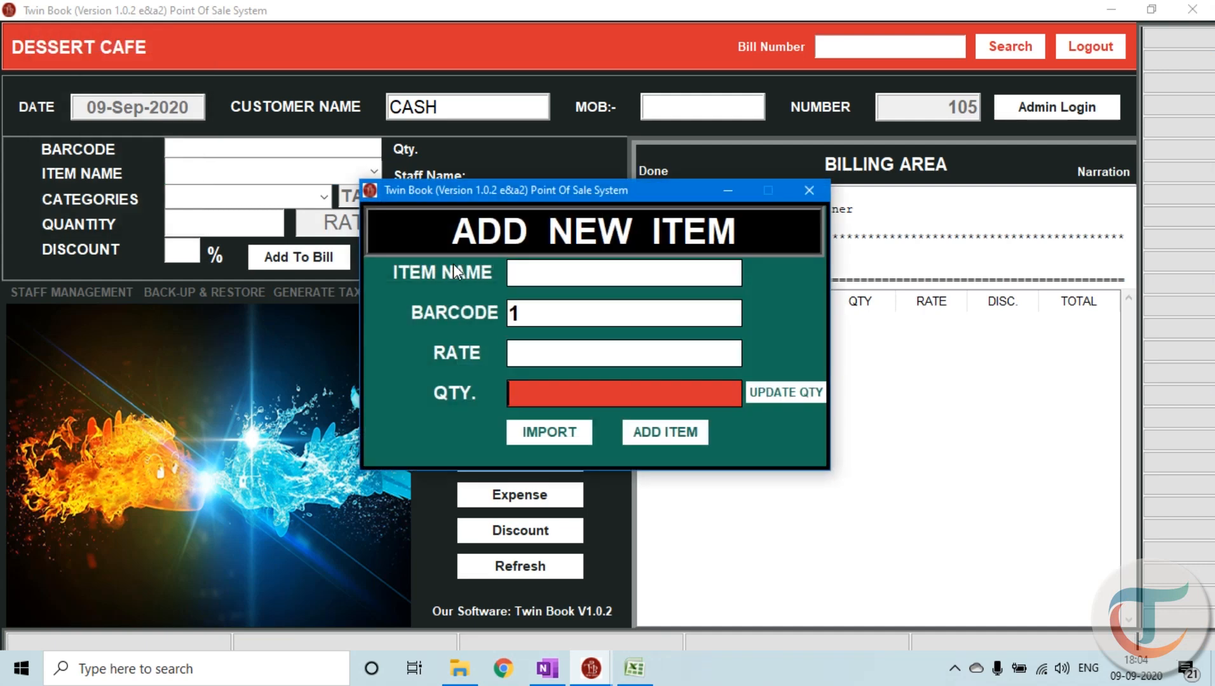
click(799, 400)
click(707, 393)
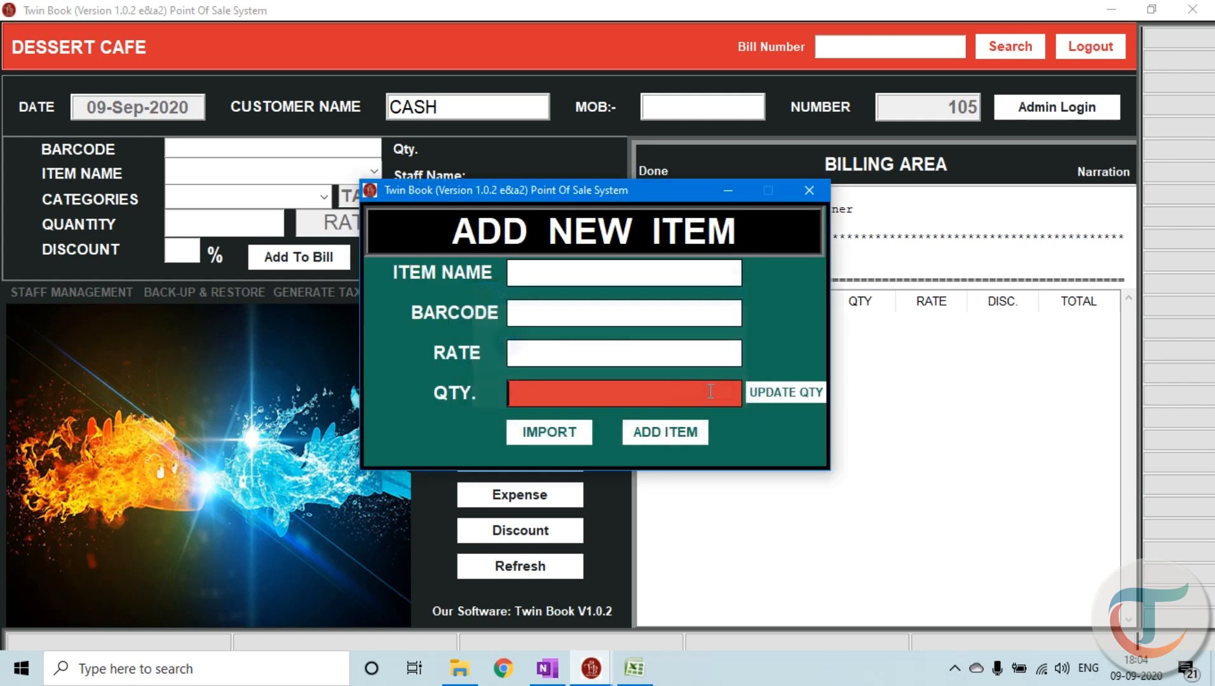
click(809, 197)
click(1068, 103)
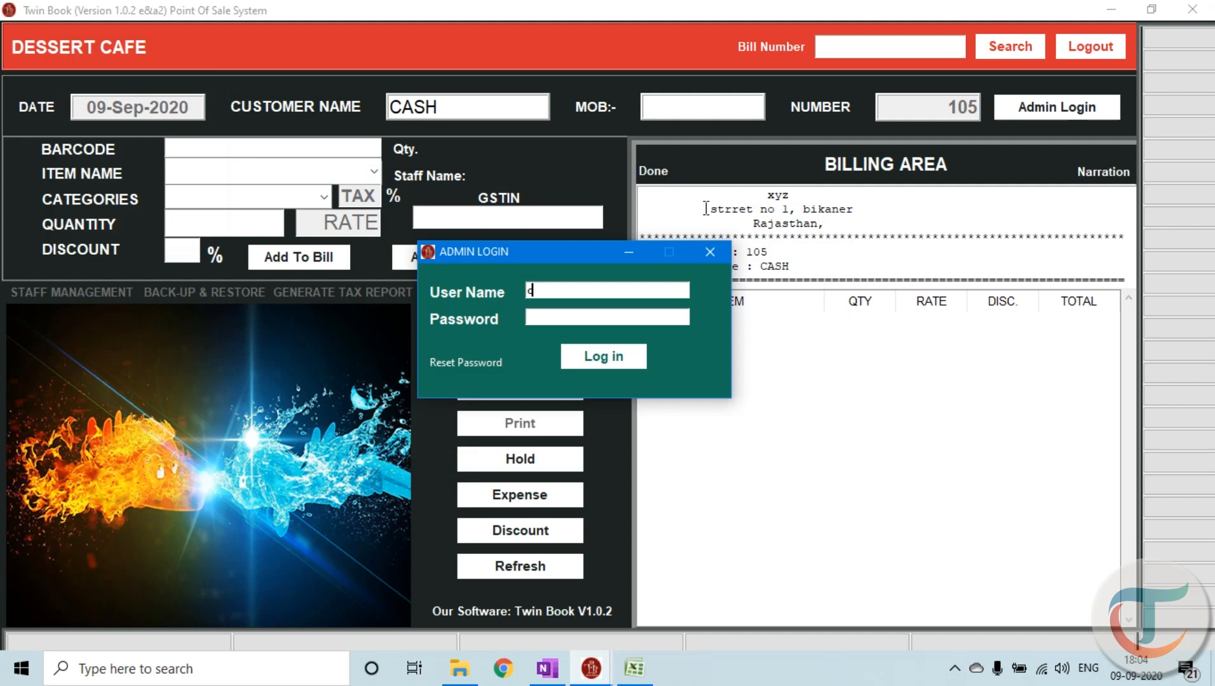
Step: Log in as admin with the password
key(Tab)
text(*)
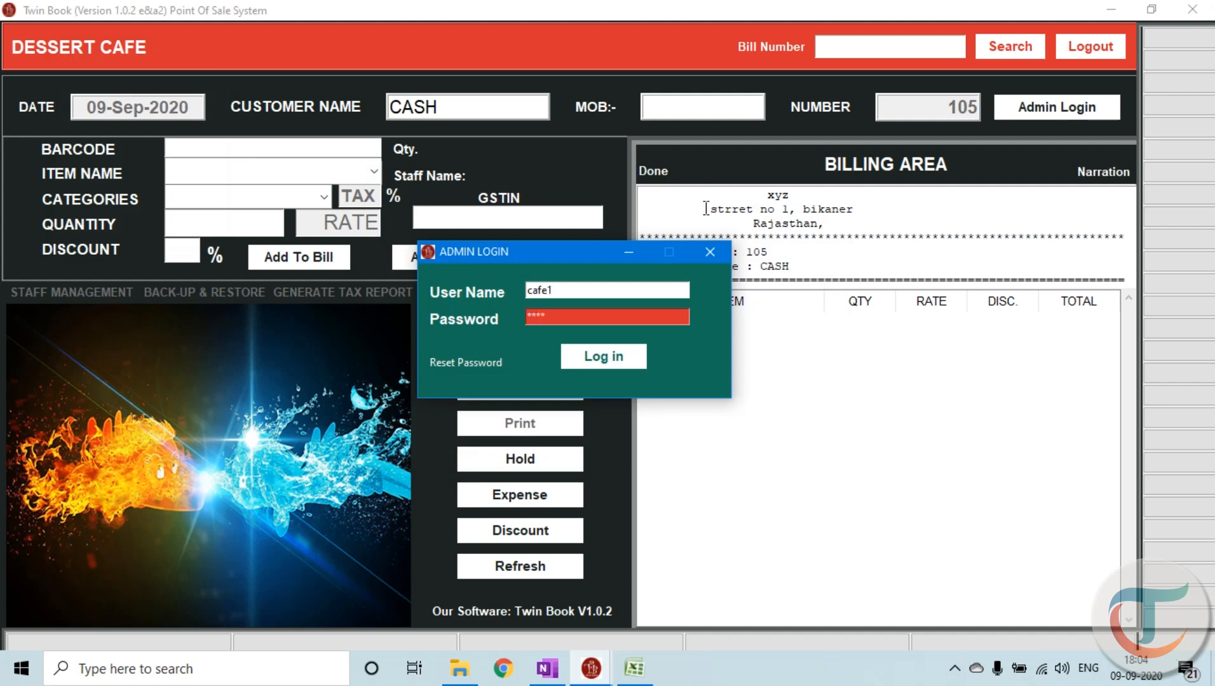
key(Return)
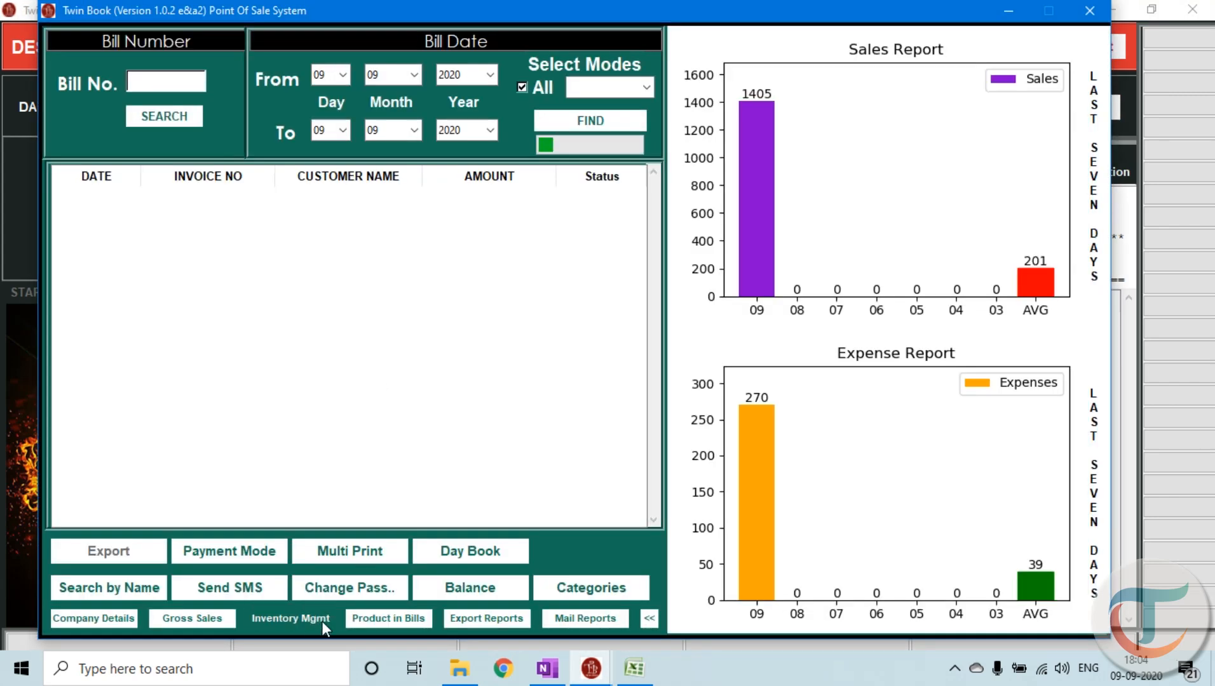
Step: Export the full stock summary, Coffee dessert now at 100, to Excel and close it
click(306, 622)
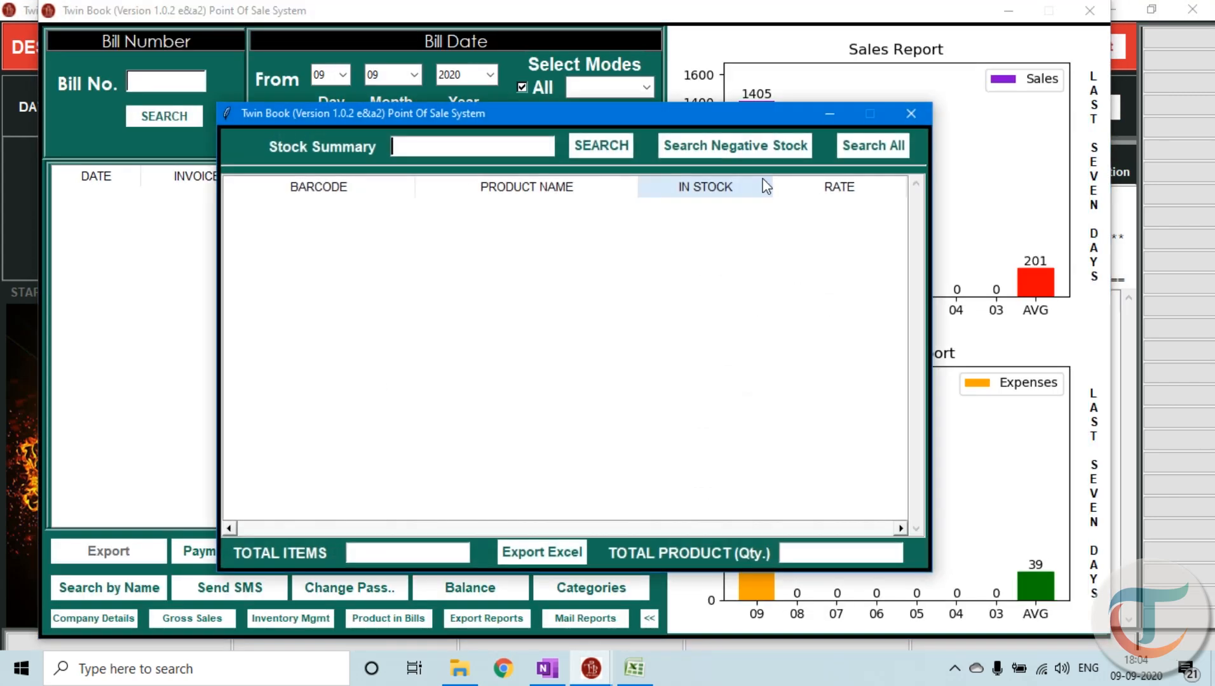
click(898, 147)
click(691, 213)
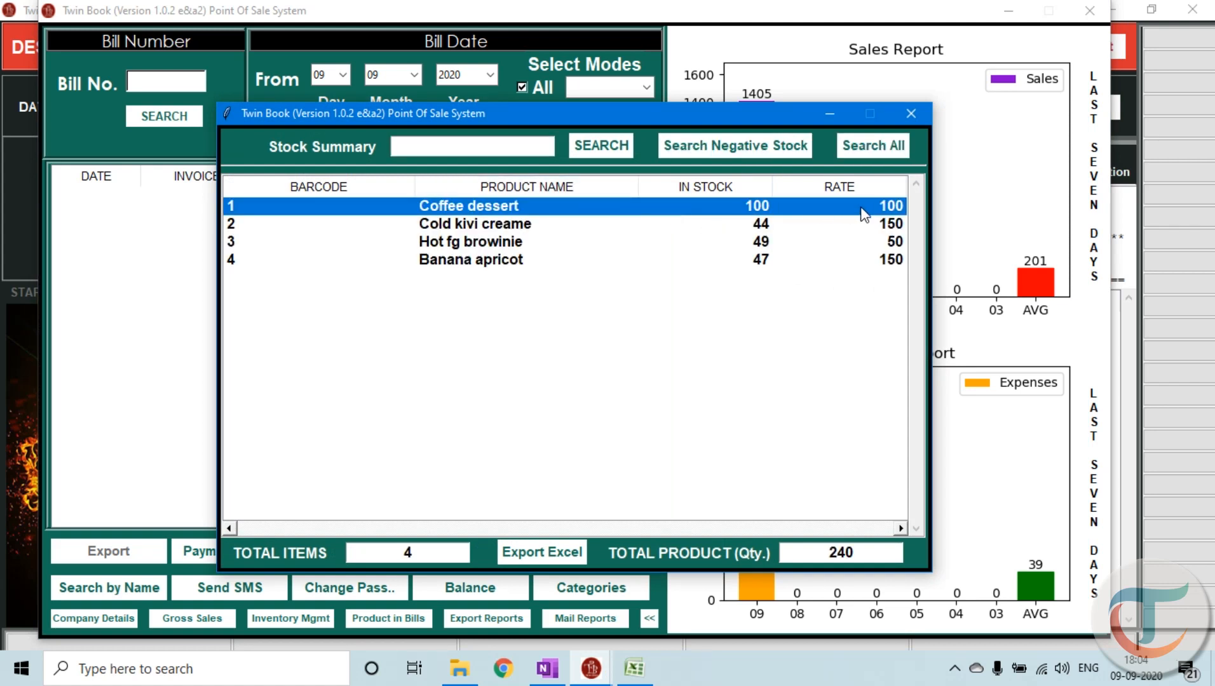
click(549, 553)
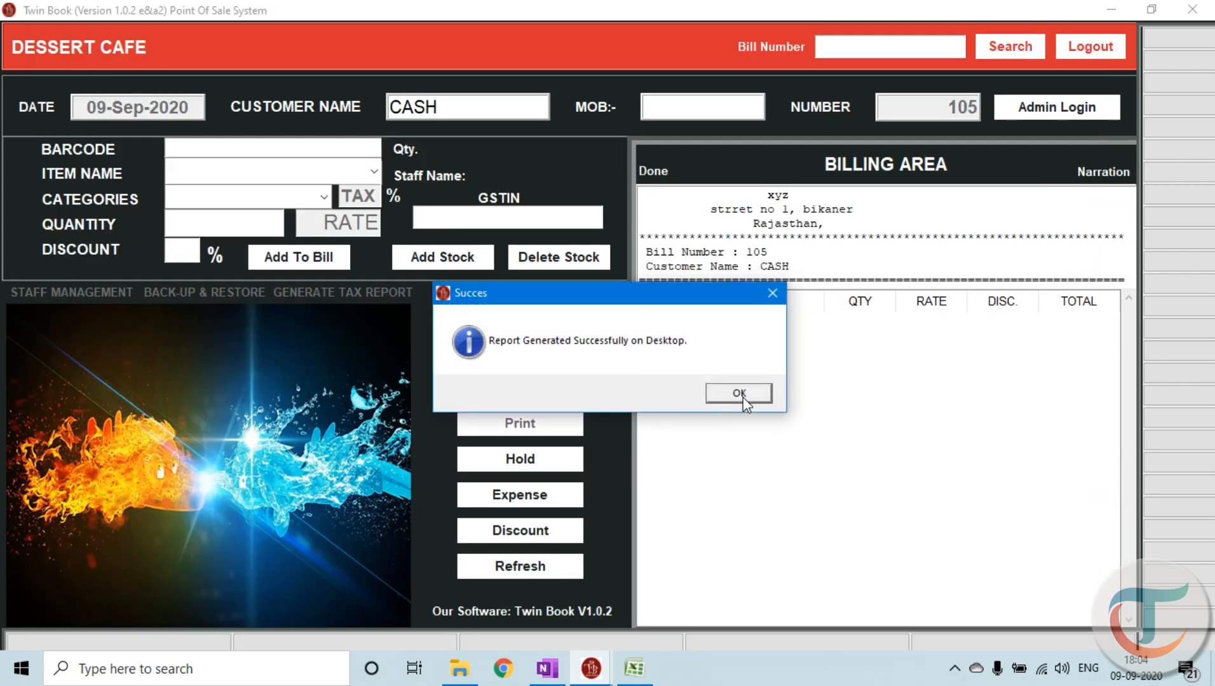
click(741, 395)
click(913, 110)
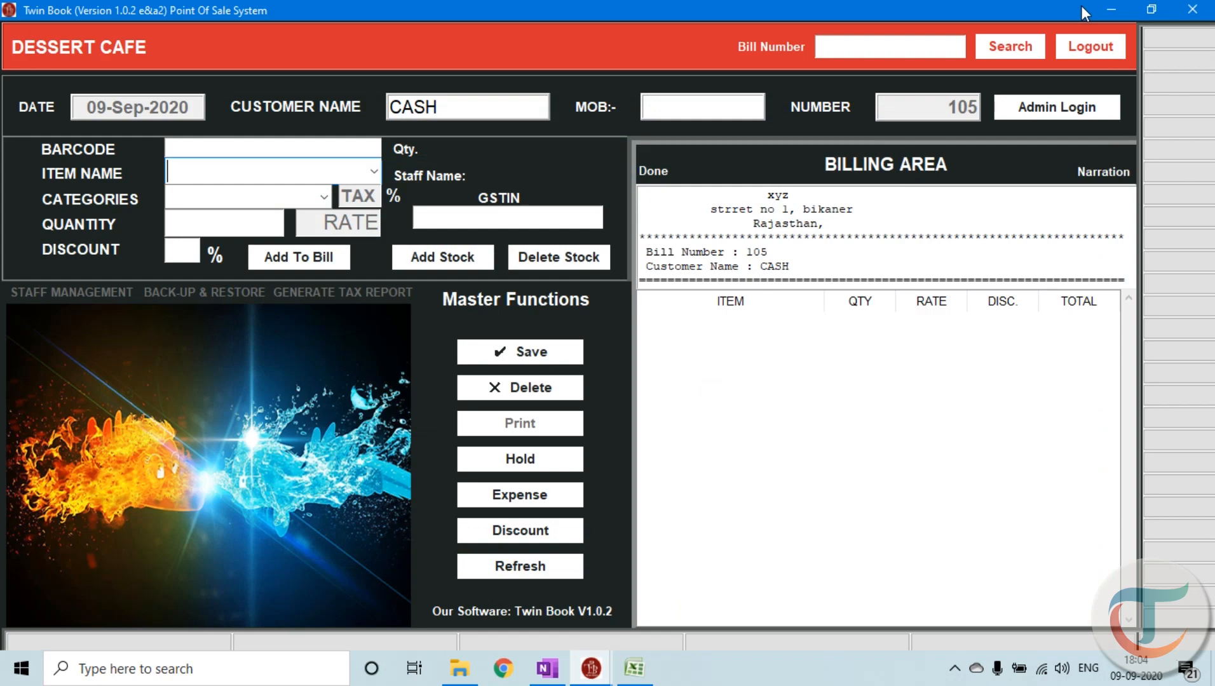
Step: Minimise the POS windows and close Stock Data 180334 without saving
click(1100, 9)
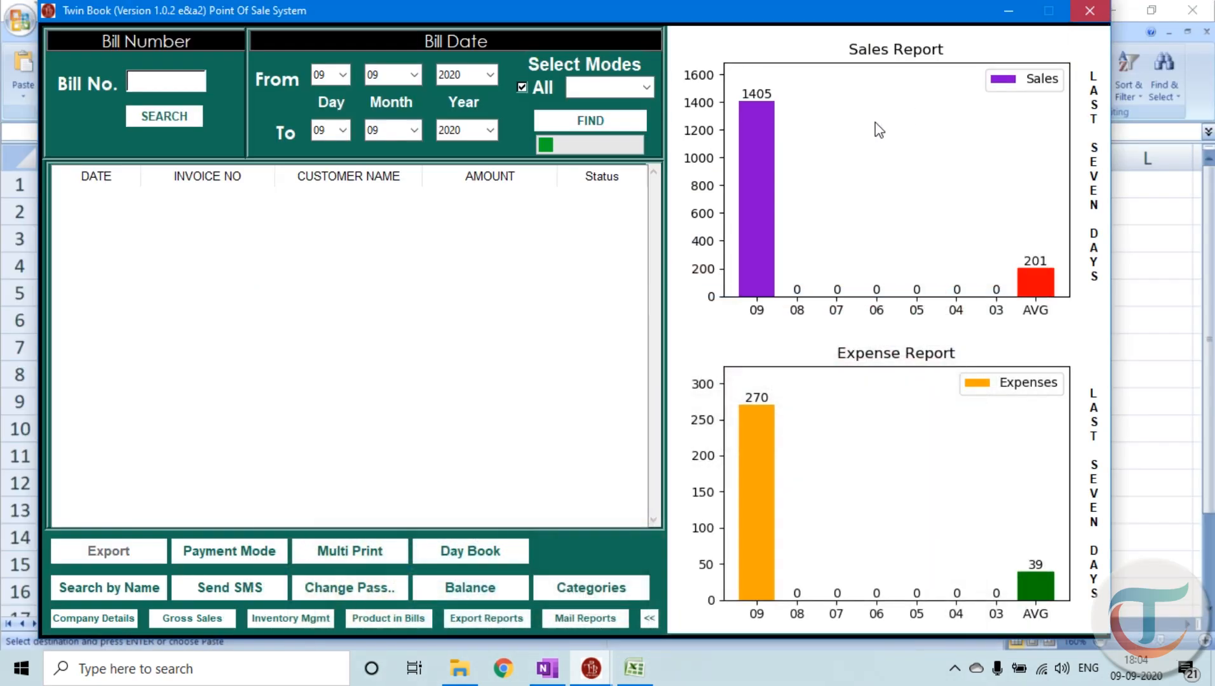
click(1010, 12)
click(1211, 4)
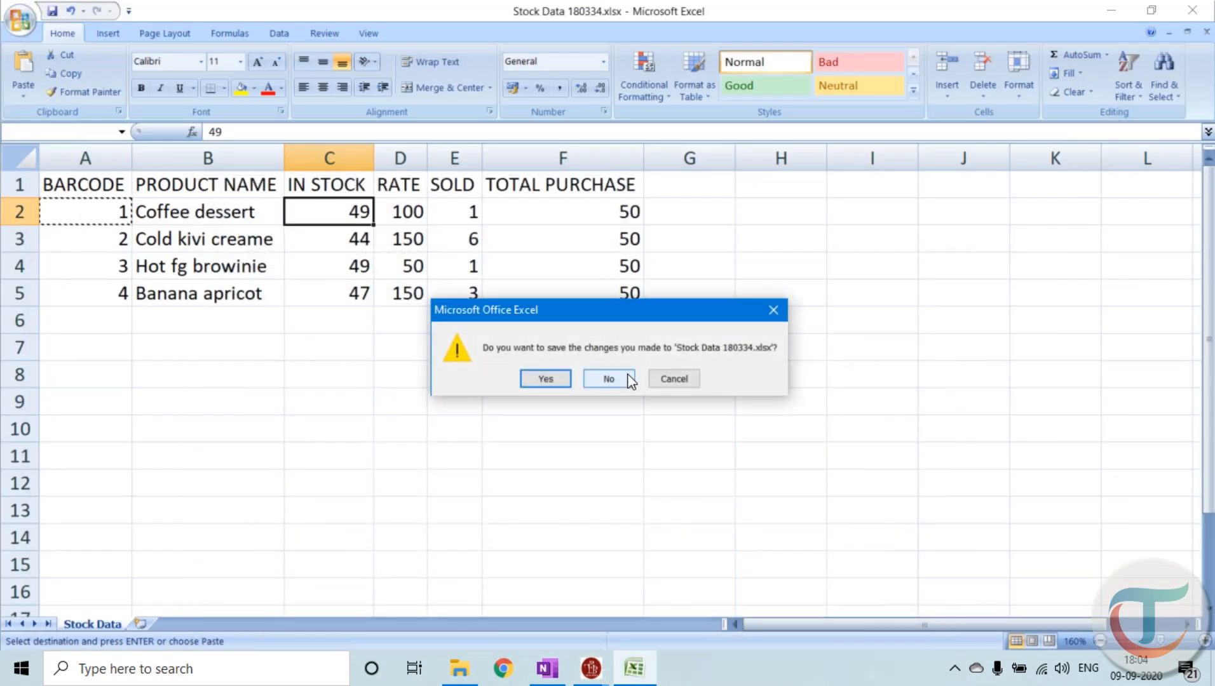
click(627, 377)
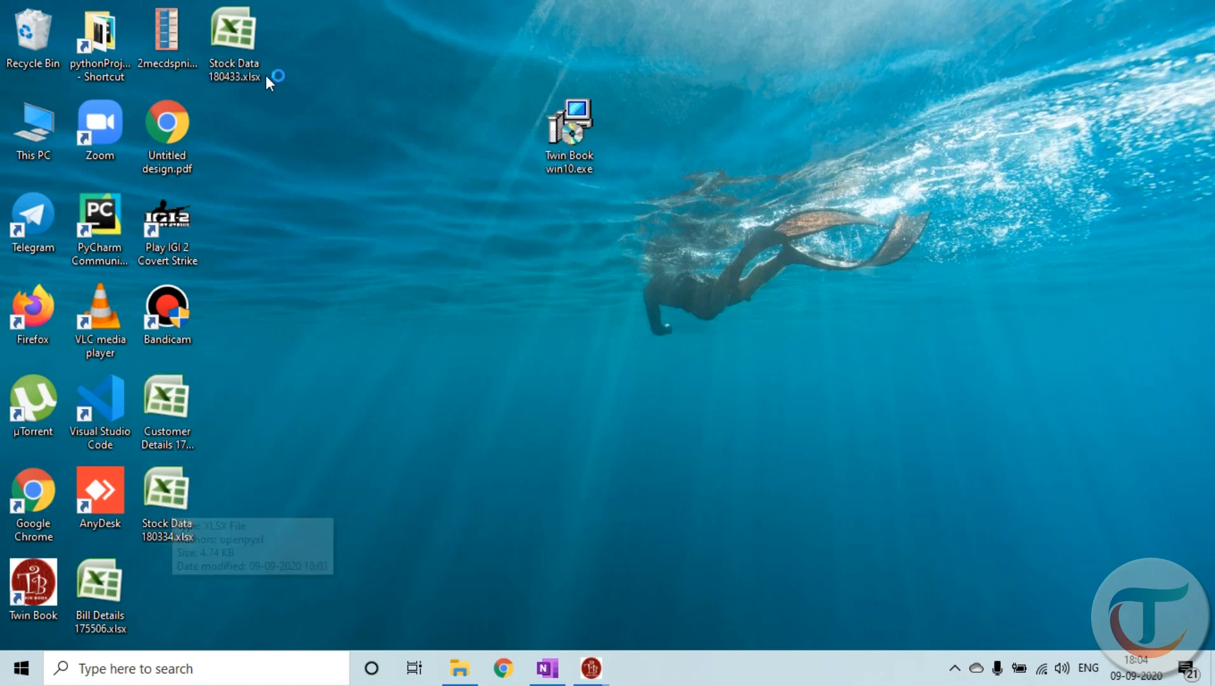
Step: Open Stock Data 180433.xlsx and check Coffee dessert's values: stock 100, total purchase 101
double_click(230, 63)
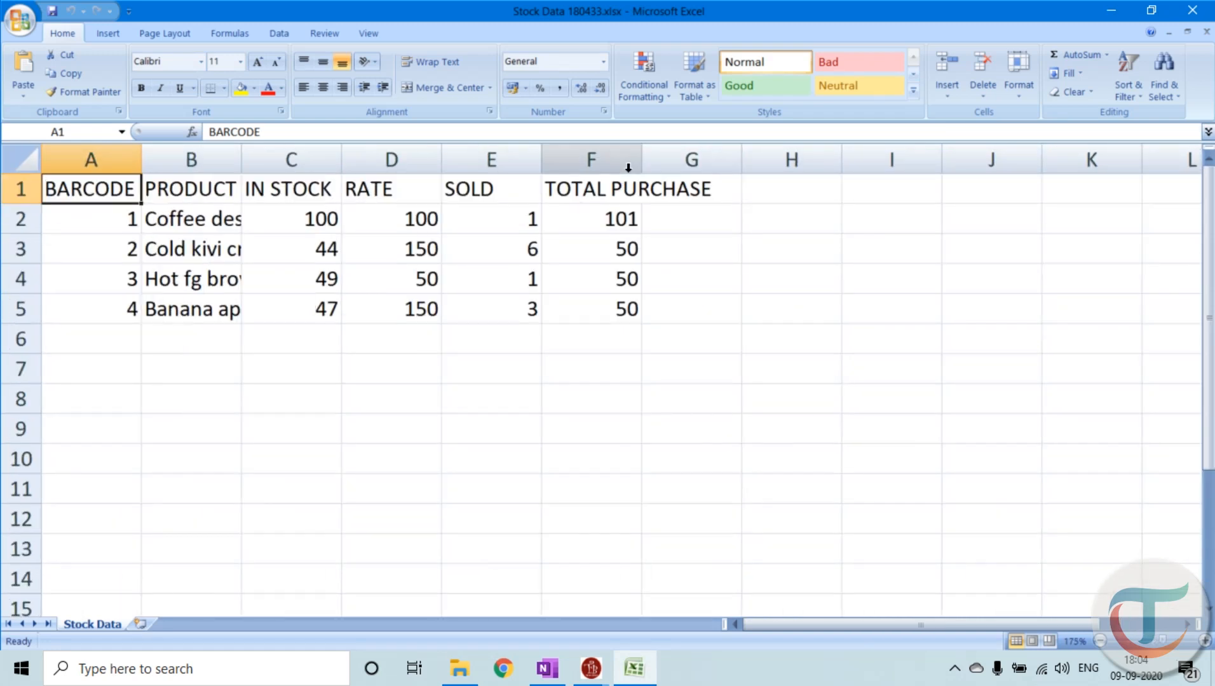
click(617, 234)
click(607, 222)
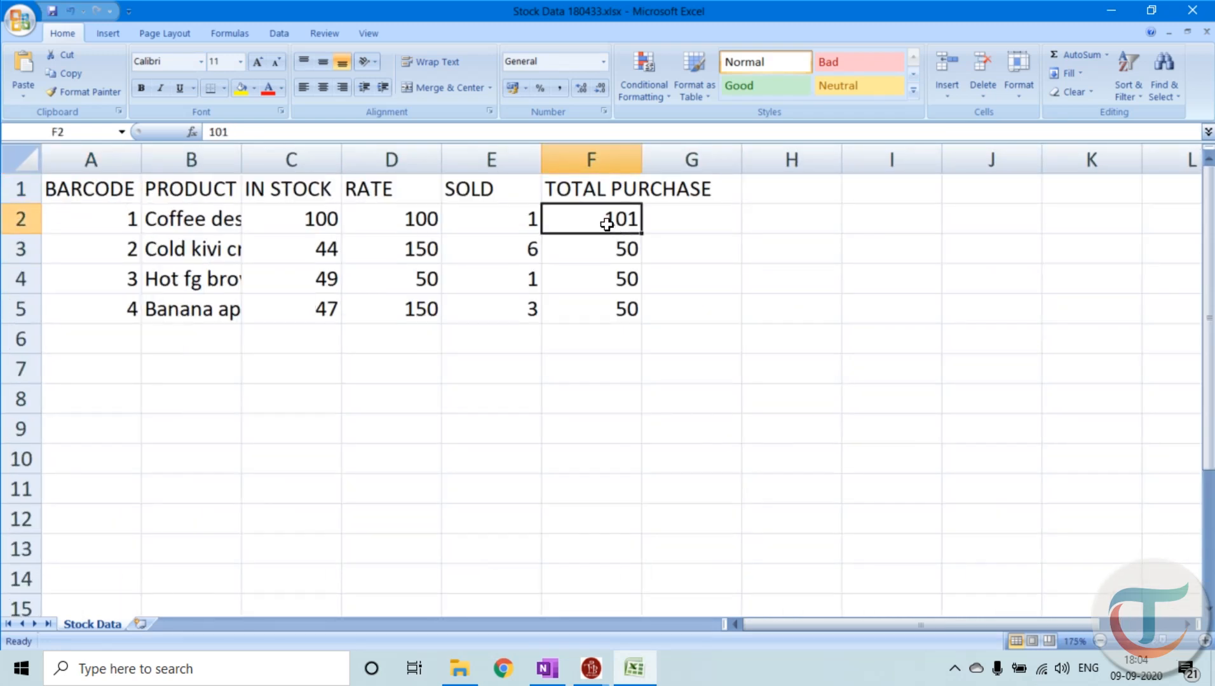
click(522, 218)
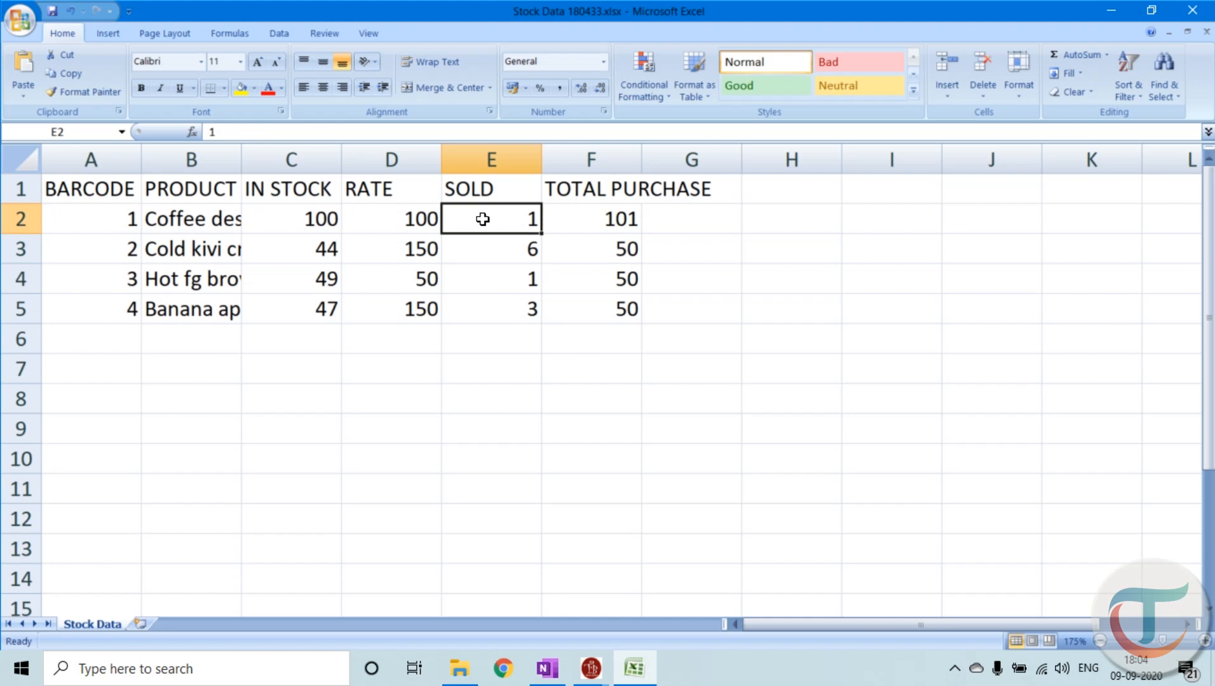
click(431, 231)
click(331, 222)
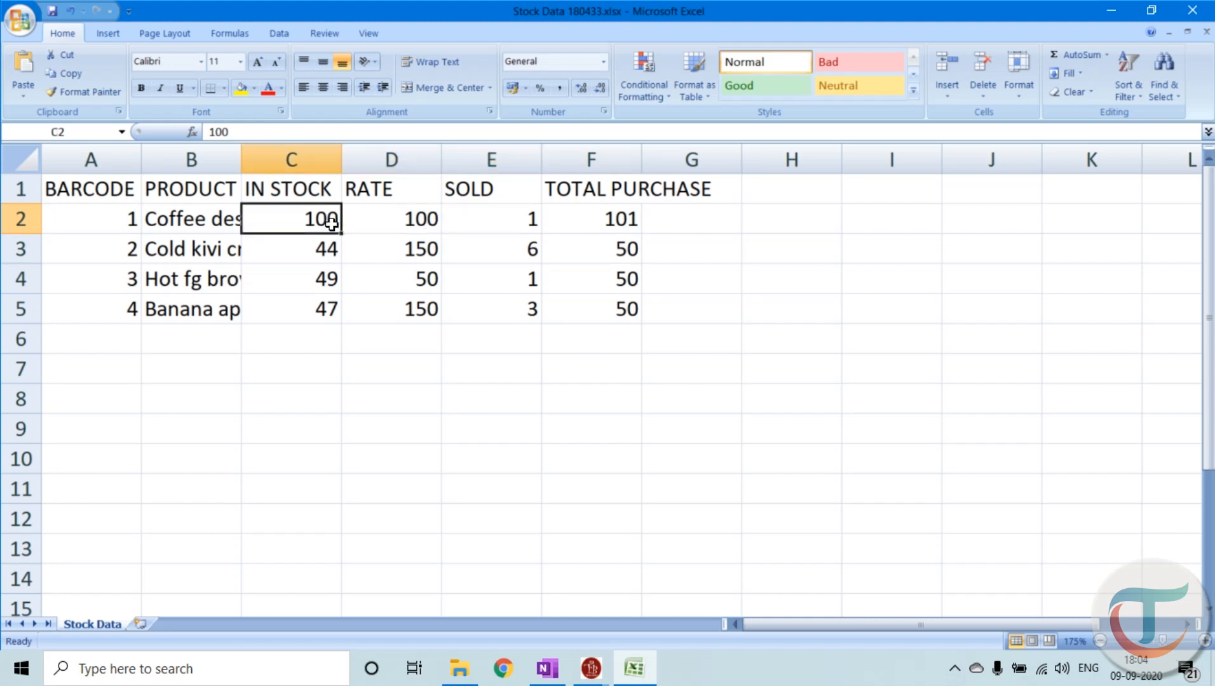
click(399, 219)
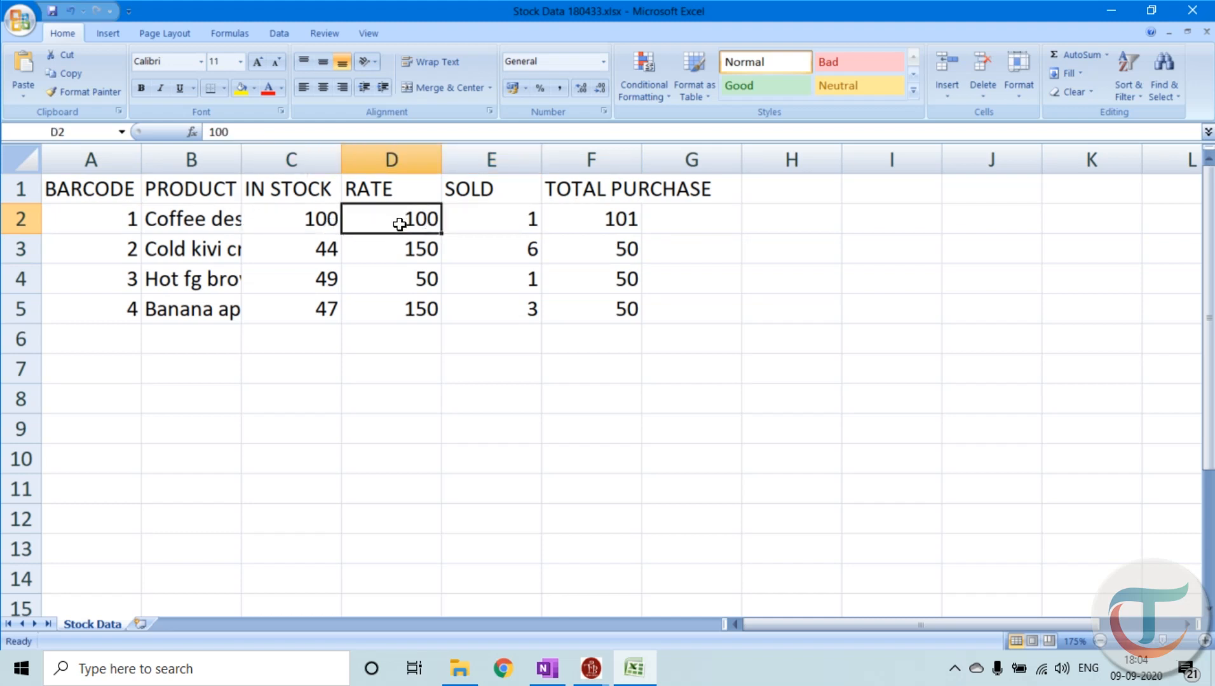
Step: Clear the SOLD and TOTAL PURCHASE columns and widen column B to fit product names
drag(399, 221, 410, 314)
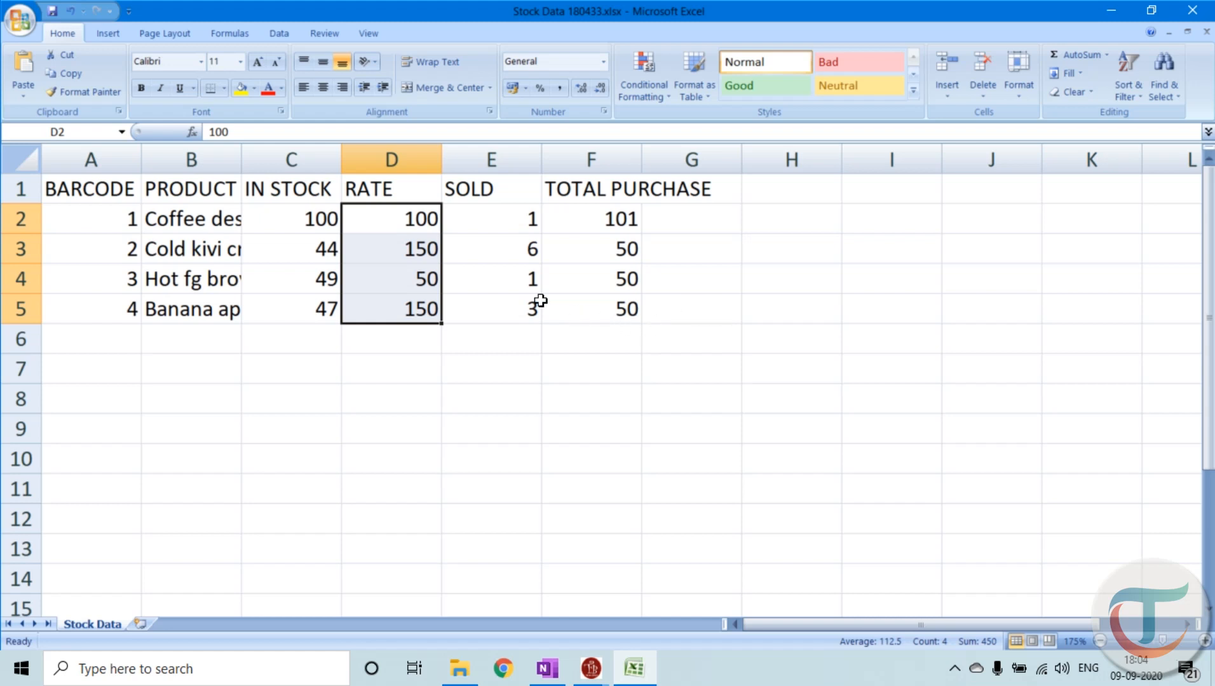
drag(474, 192, 504, 187)
click(626, 277)
click(628, 301)
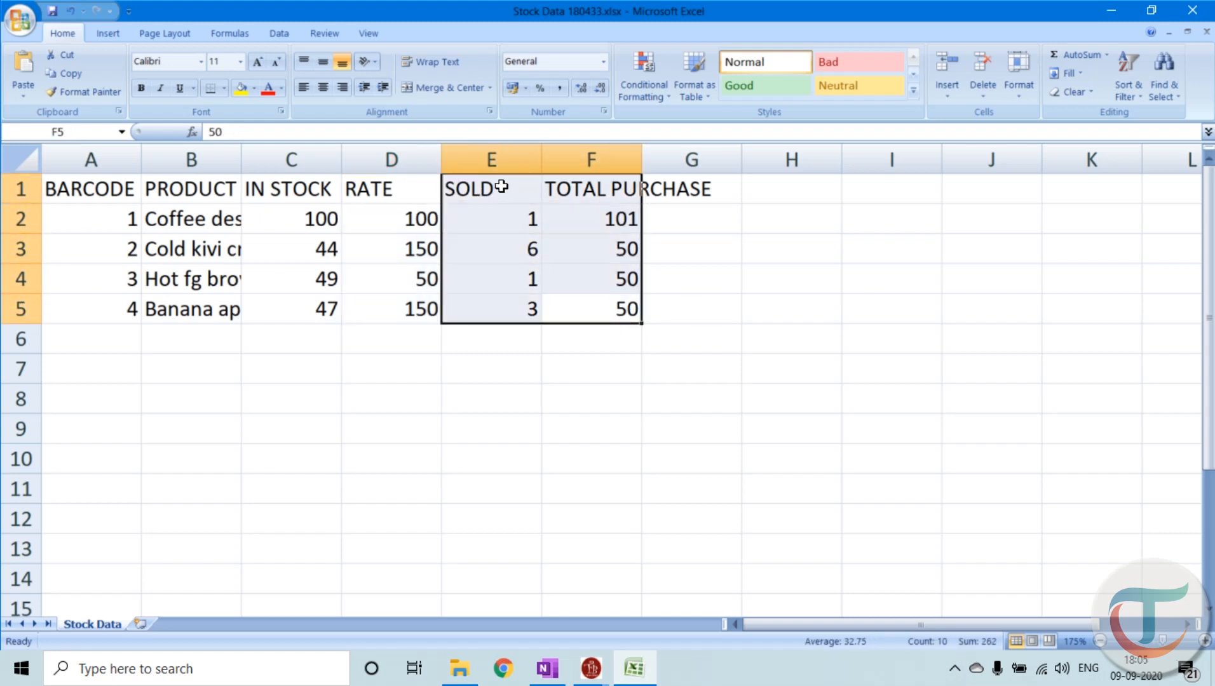
key(Delete)
click(807, 339)
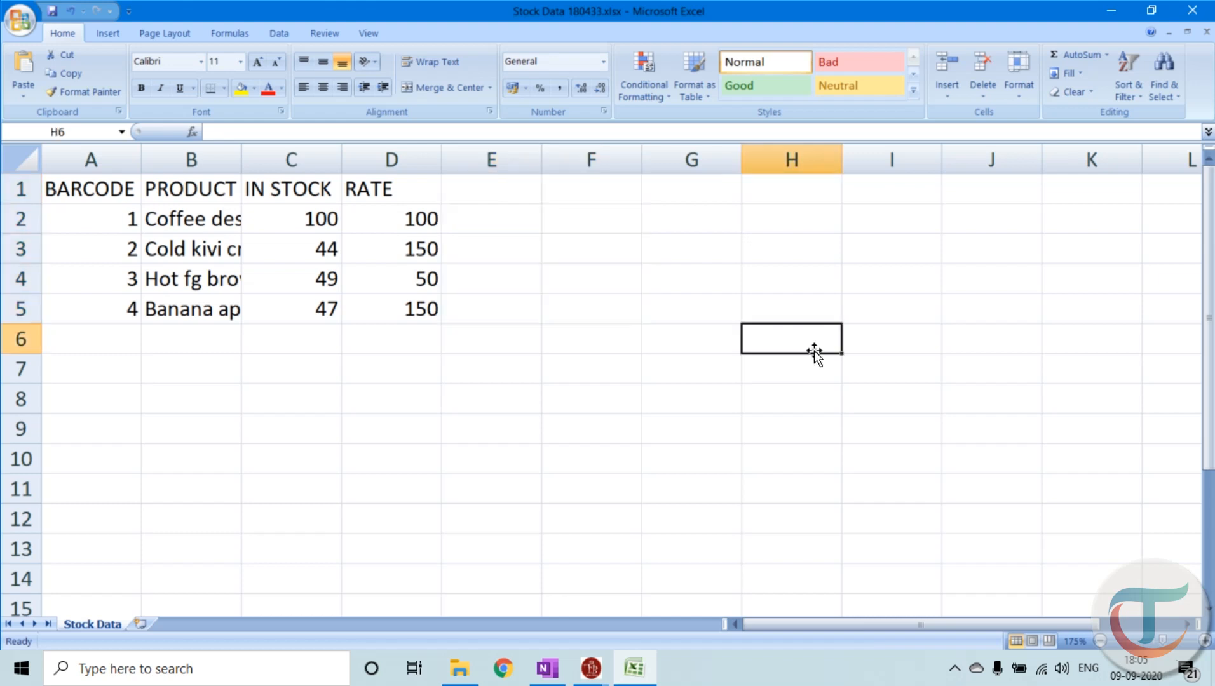
double_click(240, 163)
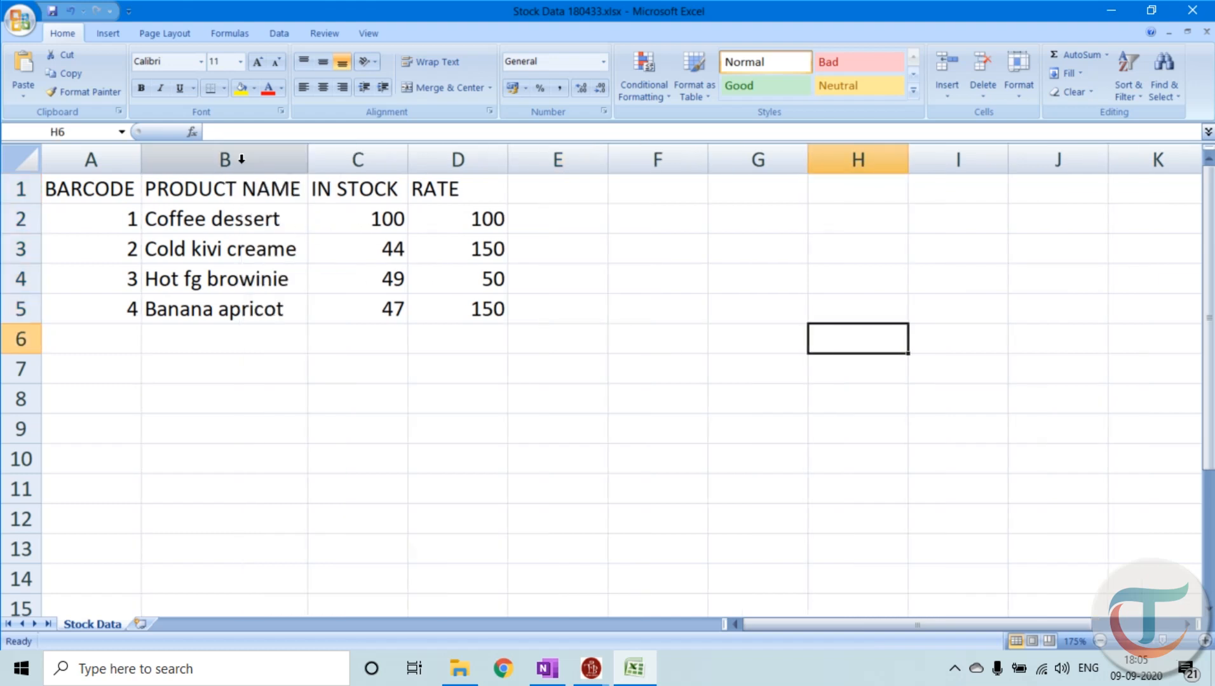
click(487, 373)
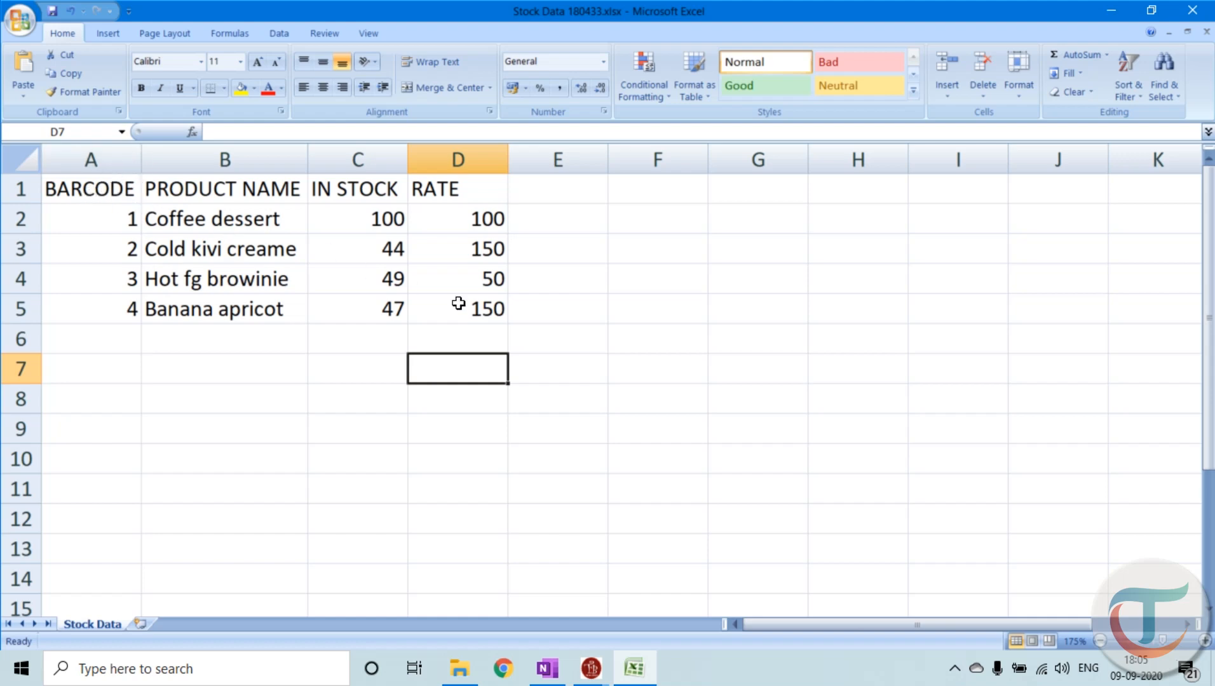
Step: Save and reopen the workbook to verify BARCODE, PRODUCT NAME, IN STOCK and RATE headers, then close Excel
click(1211, 11)
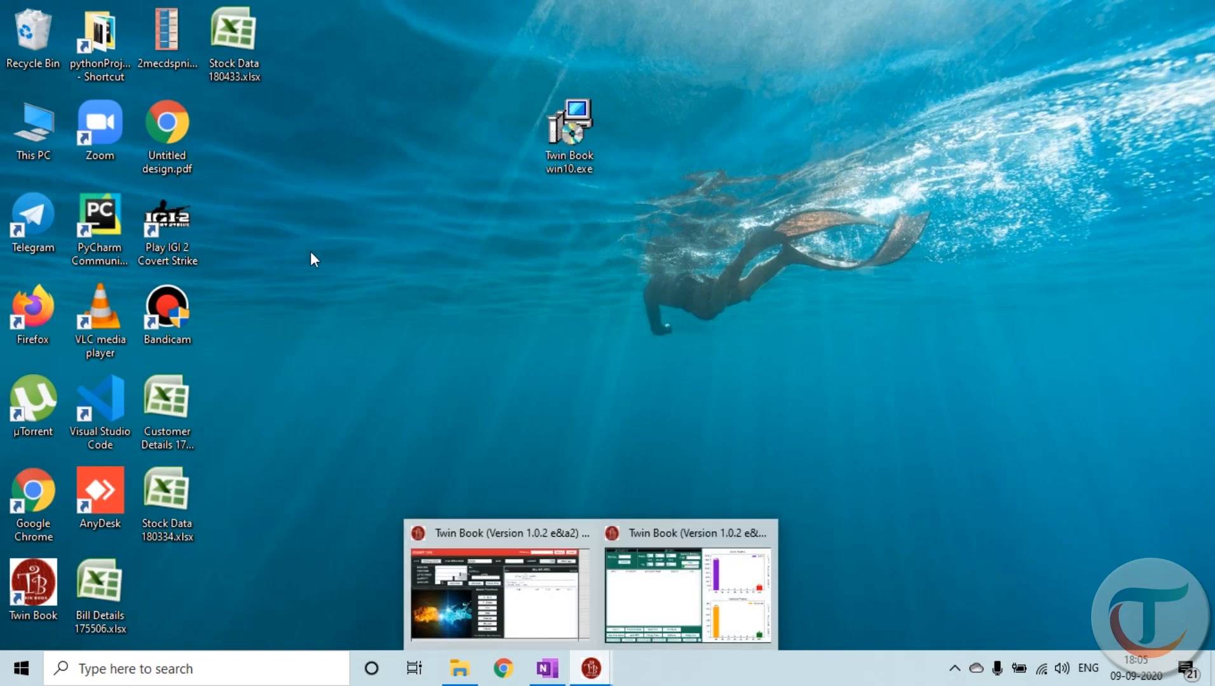
double_click(226, 61)
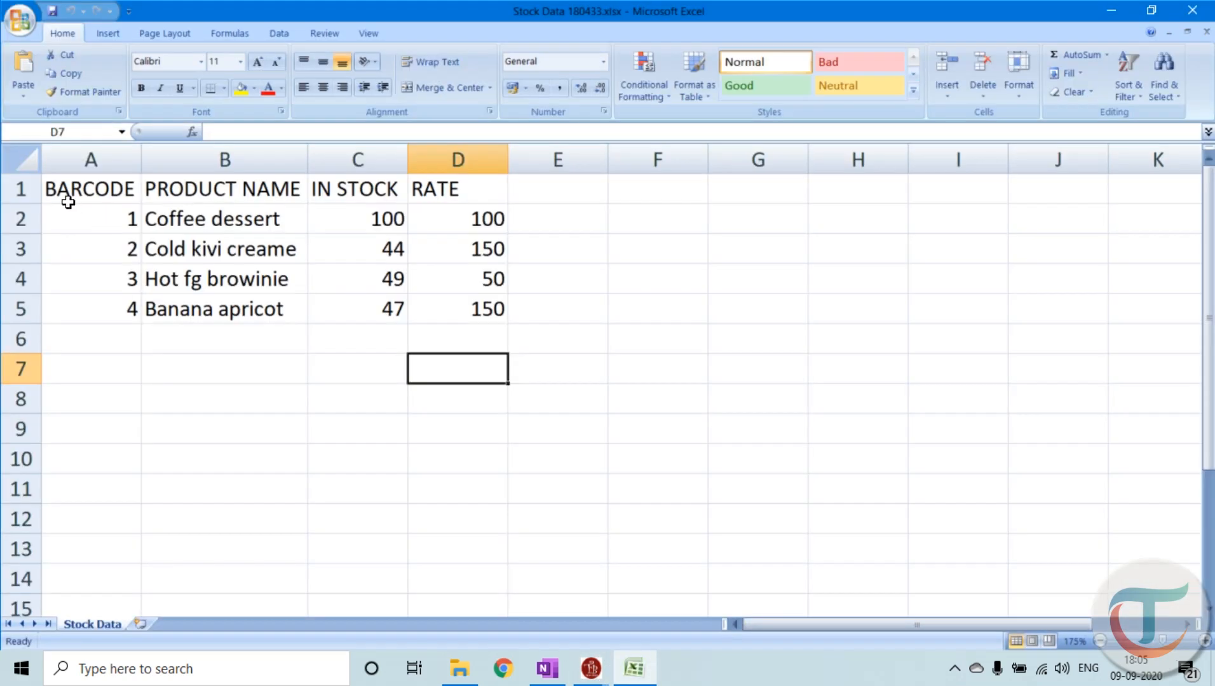
click(64, 197)
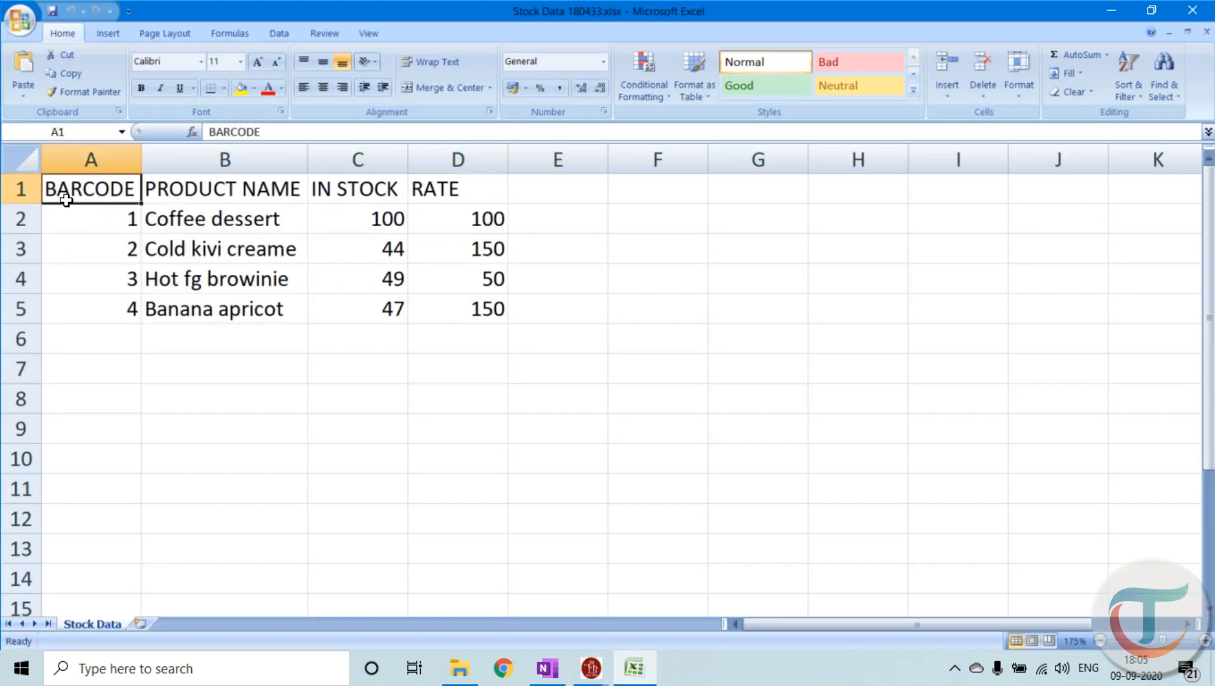
click(209, 190)
click(370, 191)
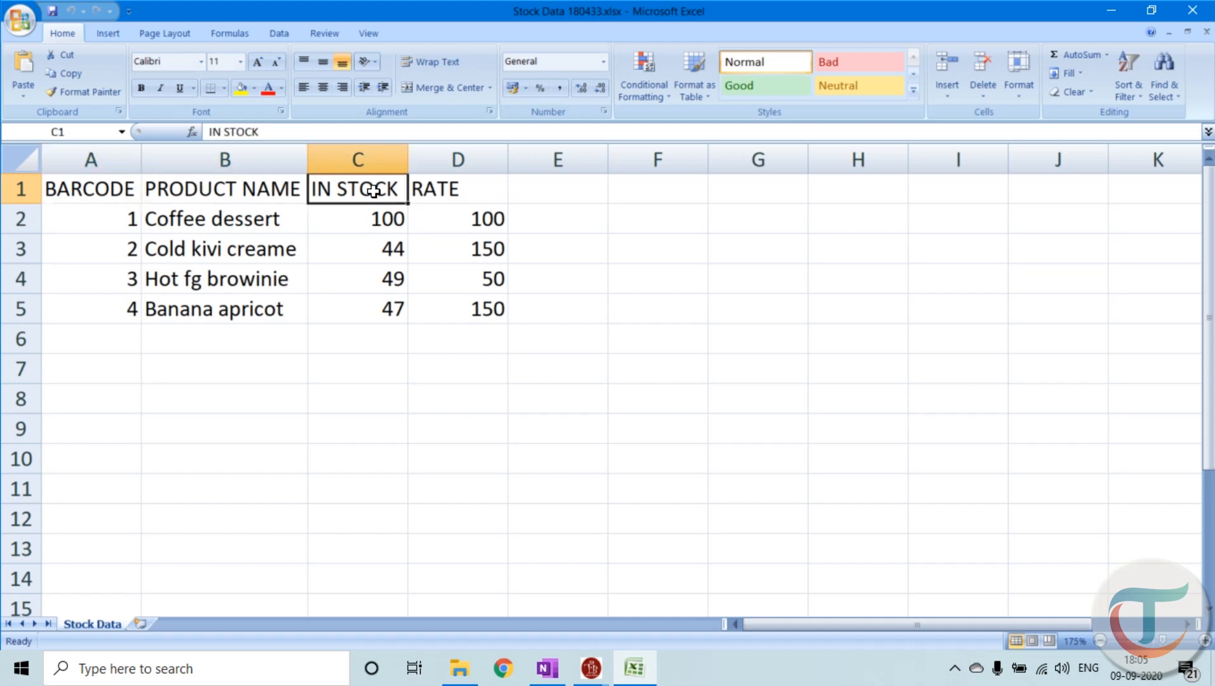
click(427, 190)
key(alt+F4)
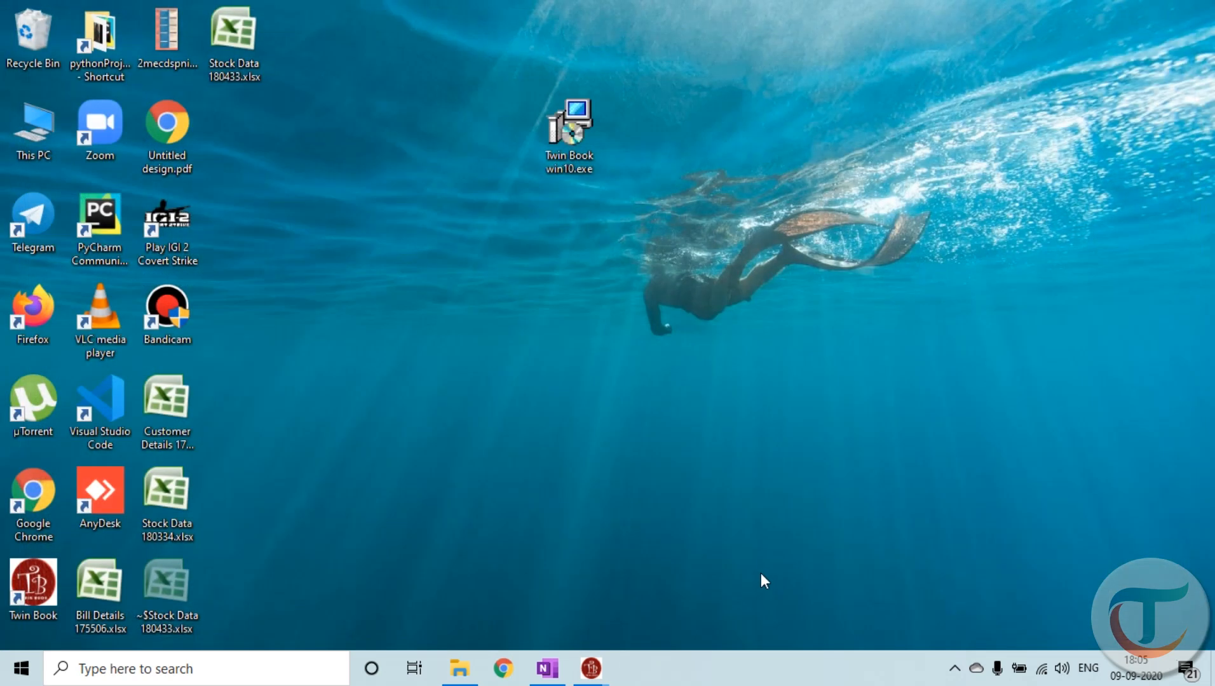
Step: Close the admin report, open the Add Stock form, and cancel a first import attempt
mouse_move(591, 671)
click(500, 592)
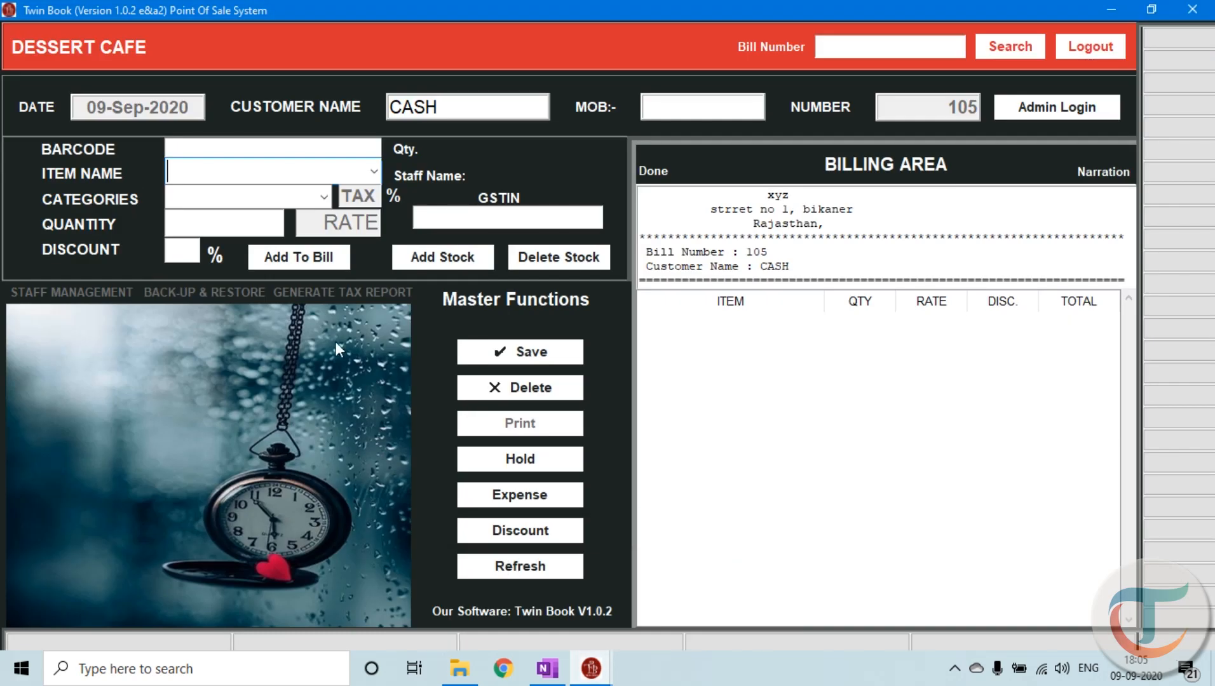
click(451, 263)
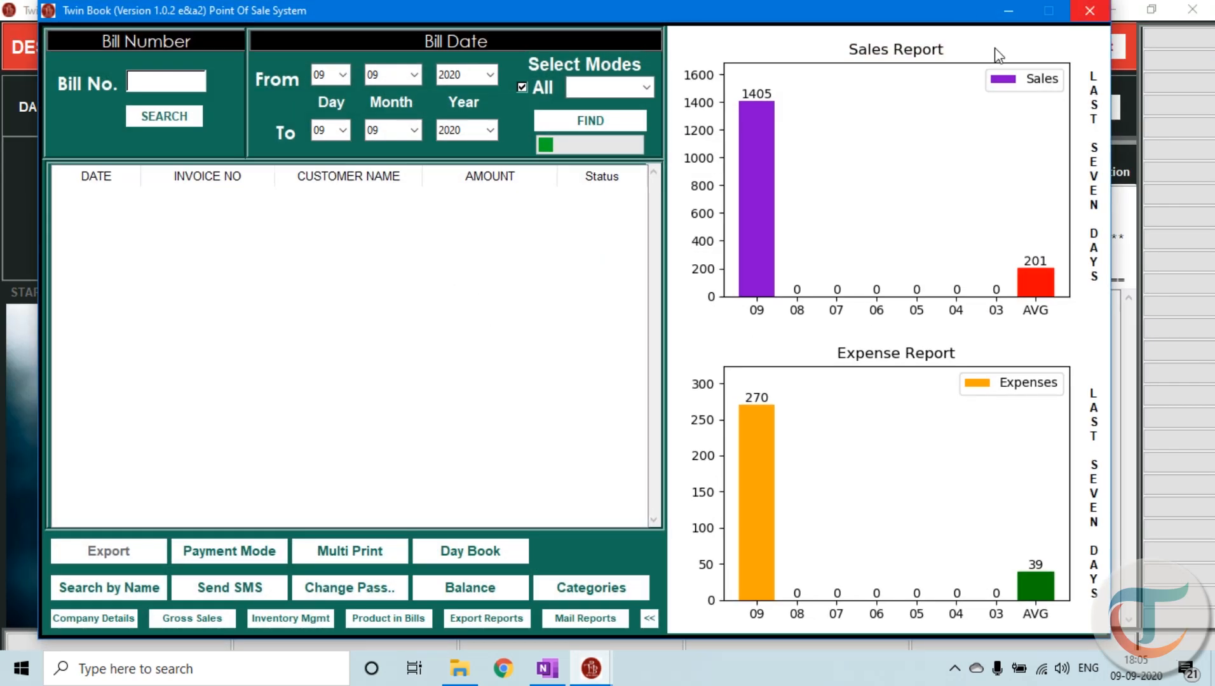
click(1089, 10)
click(483, 257)
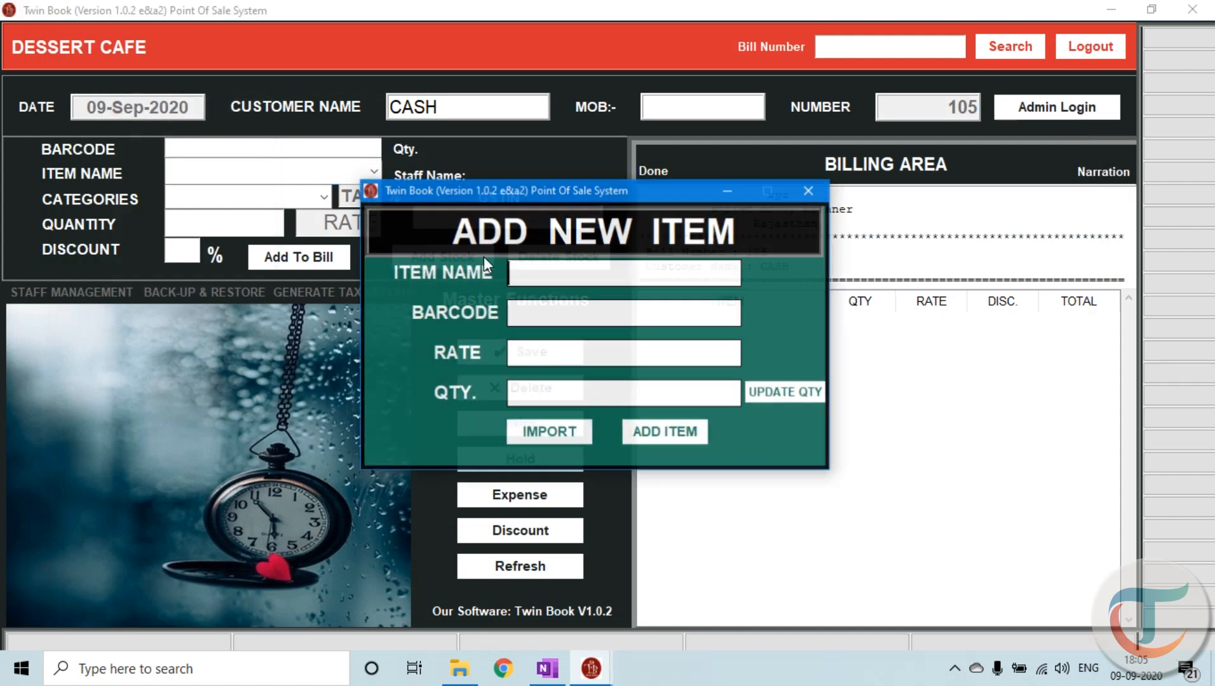
click(575, 435)
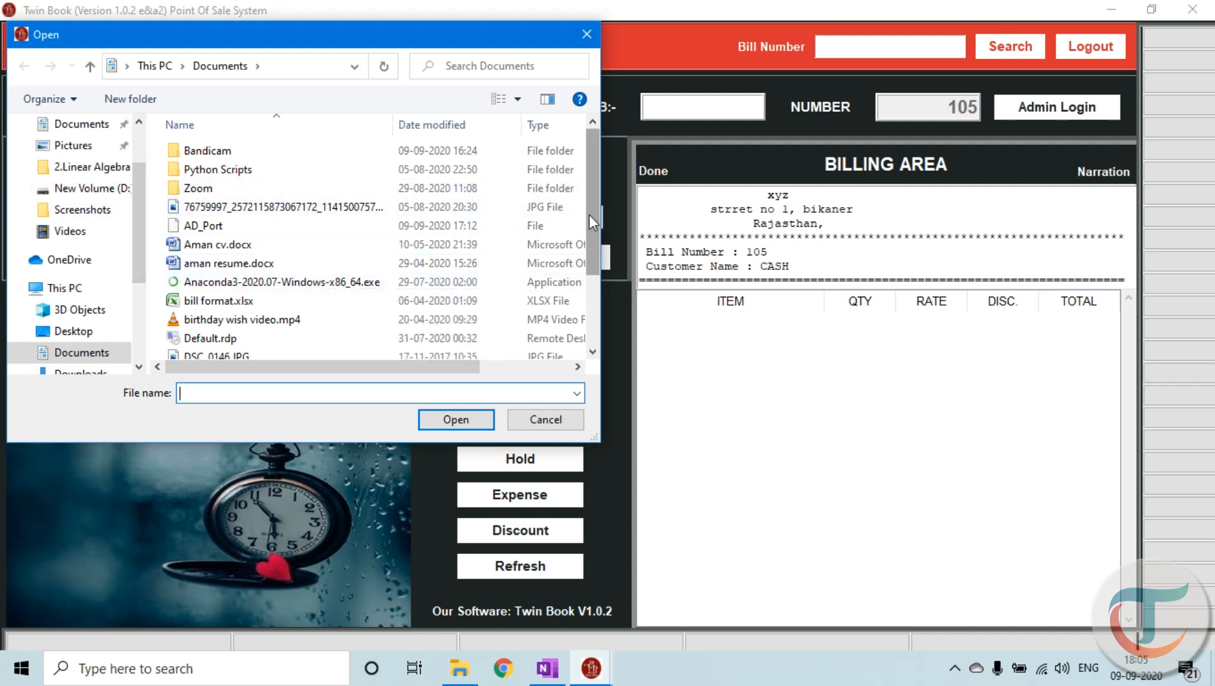
drag(590, 214, 607, 335)
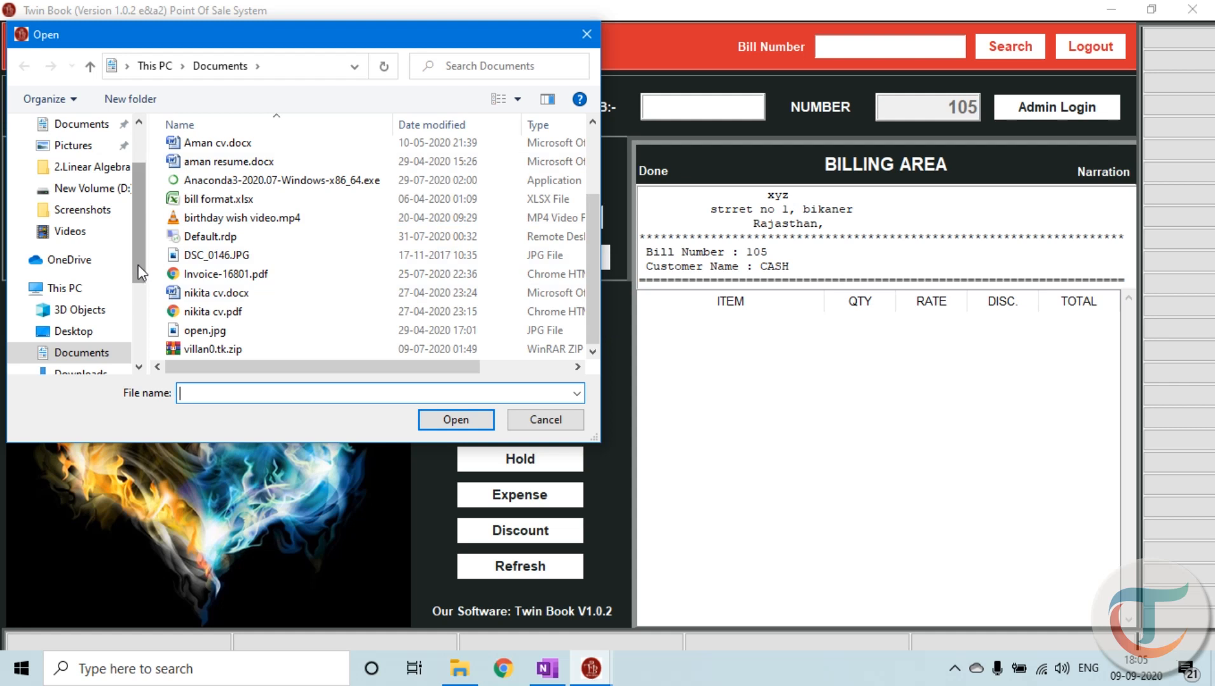
click(80, 332)
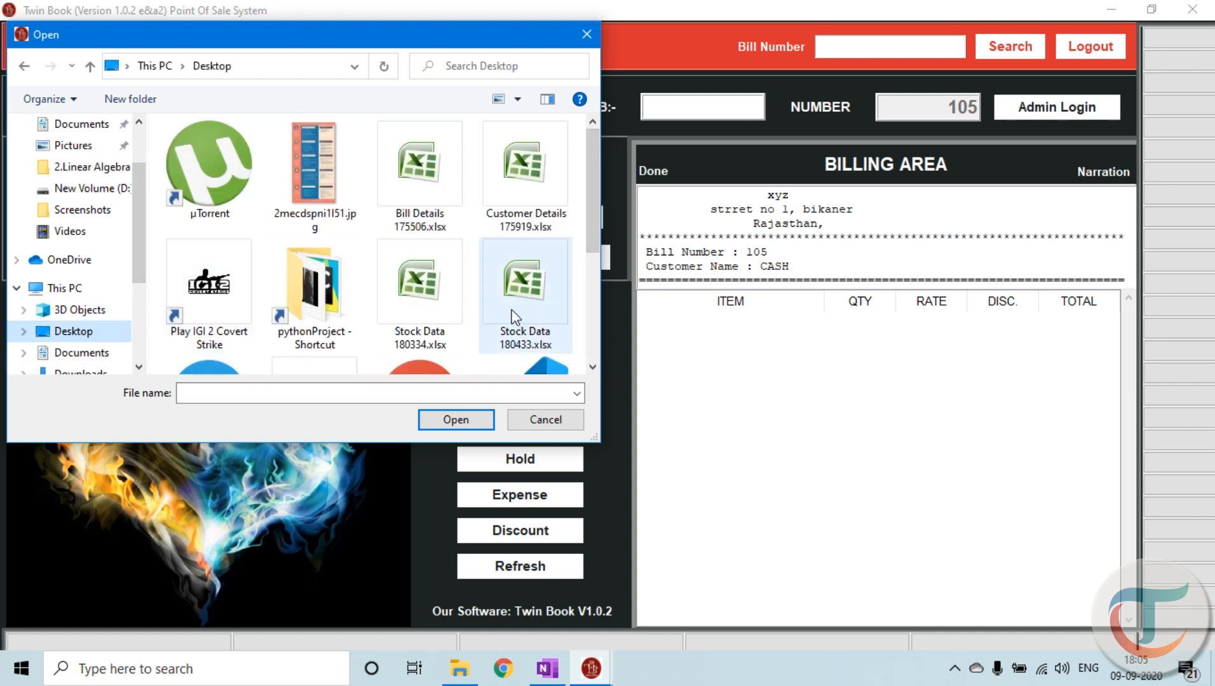
click(594, 37)
click(1111, 9)
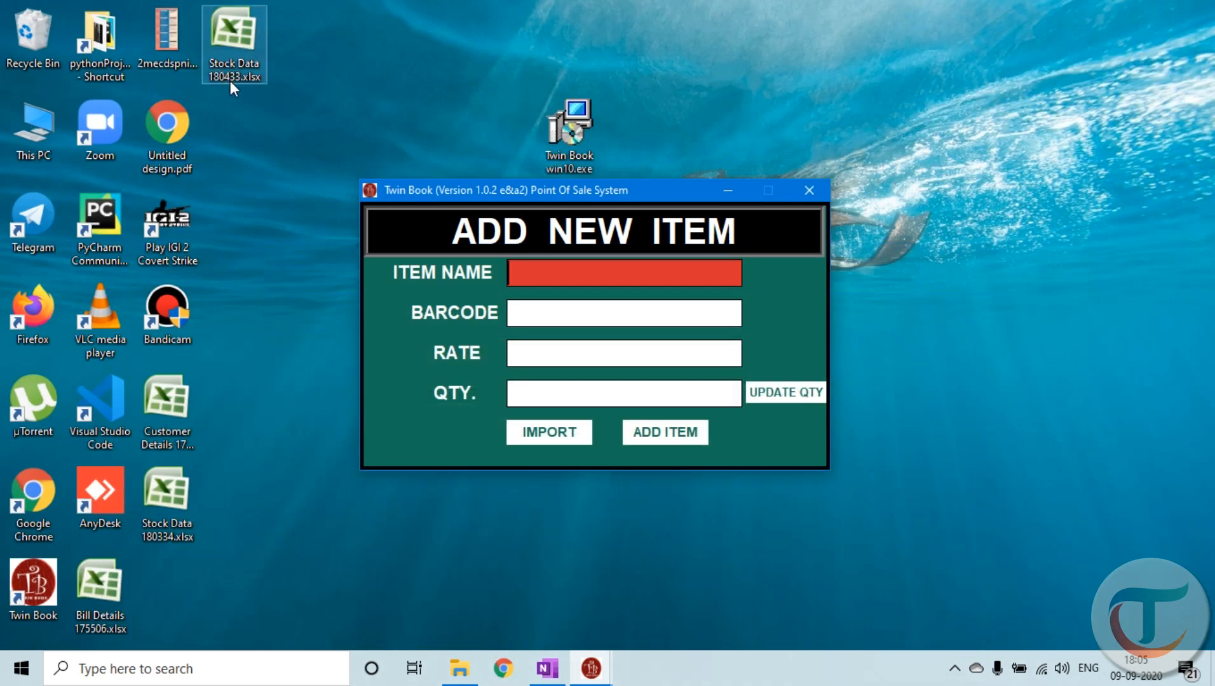
Step: Import stock items from Desktop\Stock Data 180433.xlsx
click(573, 422)
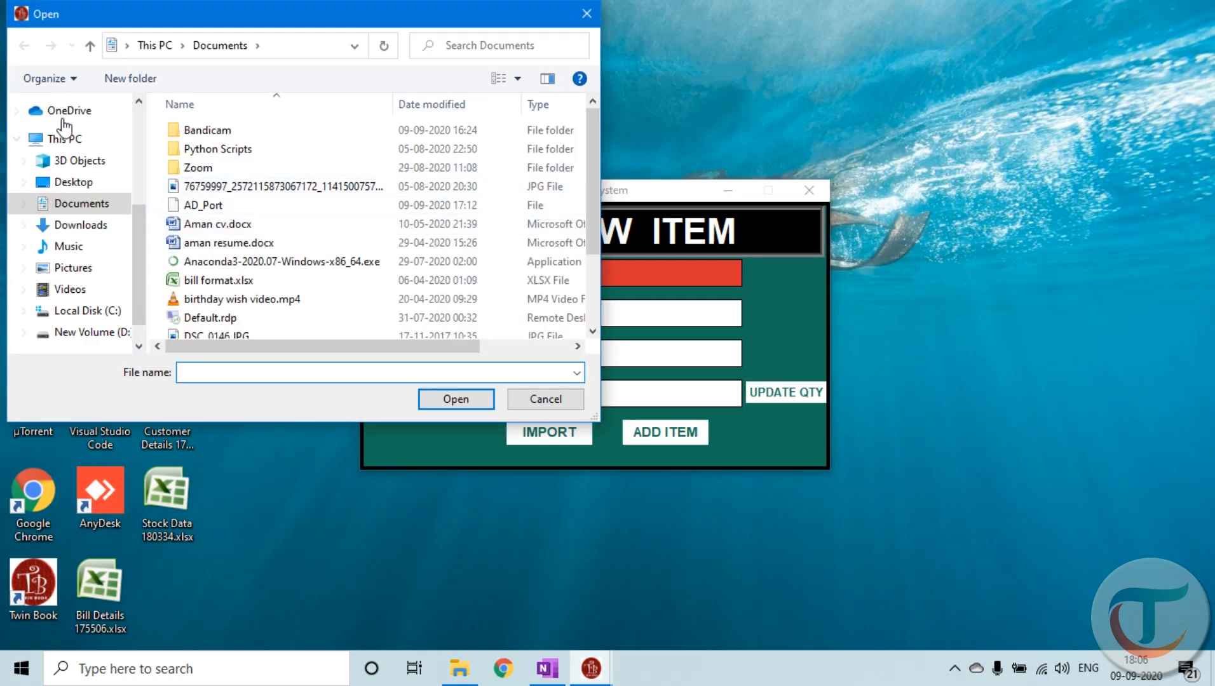
drag(138, 261, 130, 102)
click(72, 143)
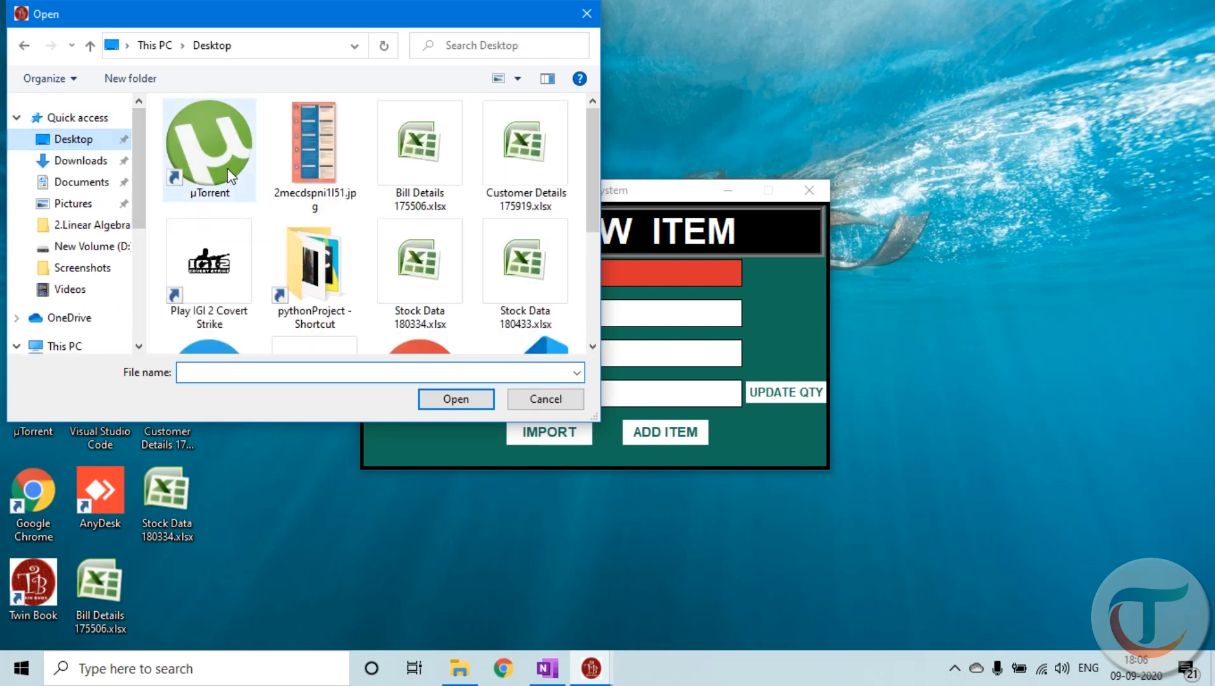
click(528, 280)
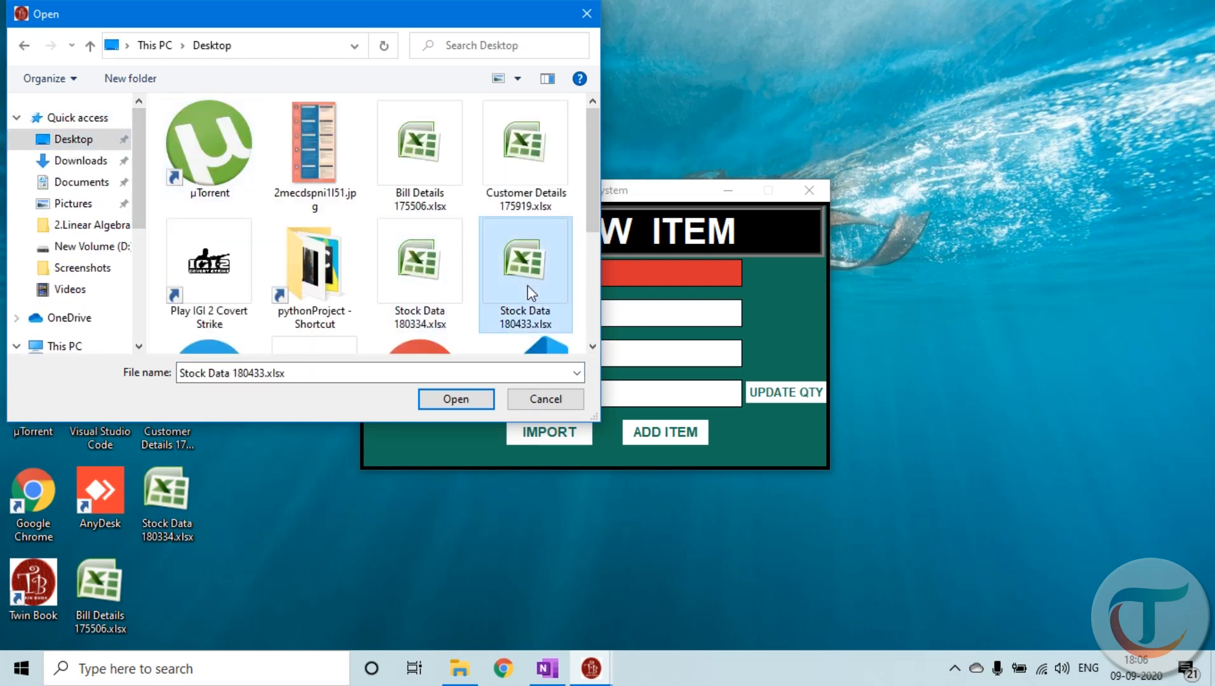
click(459, 400)
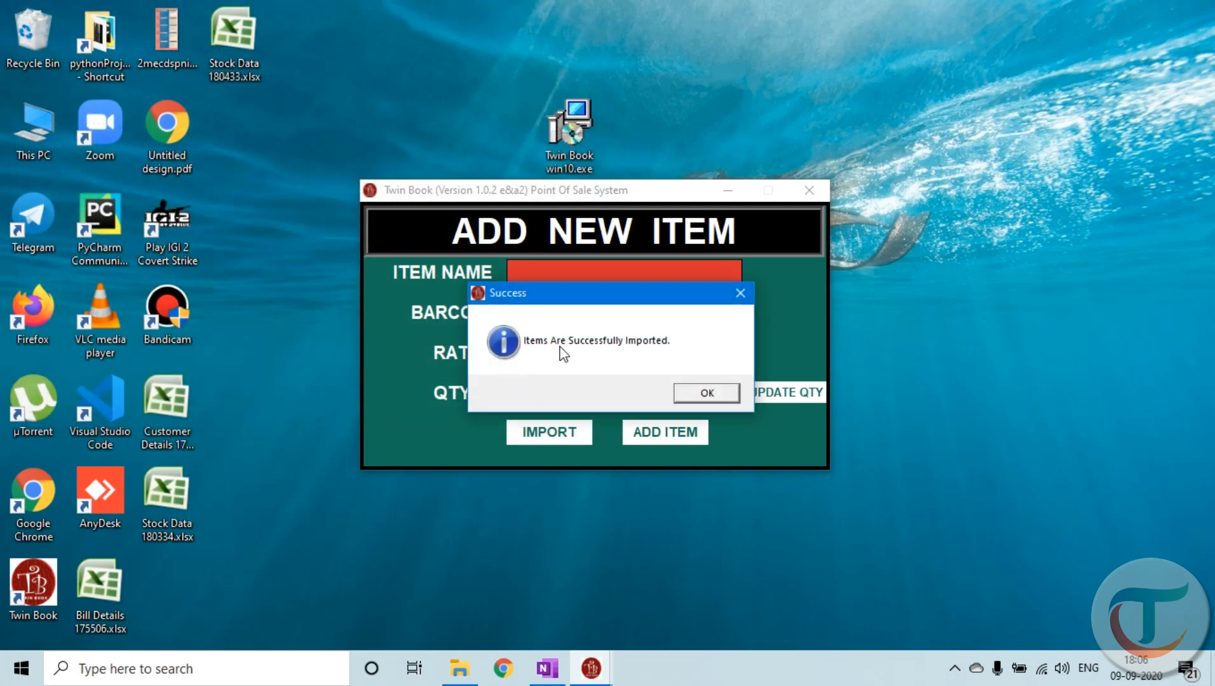
click(708, 393)
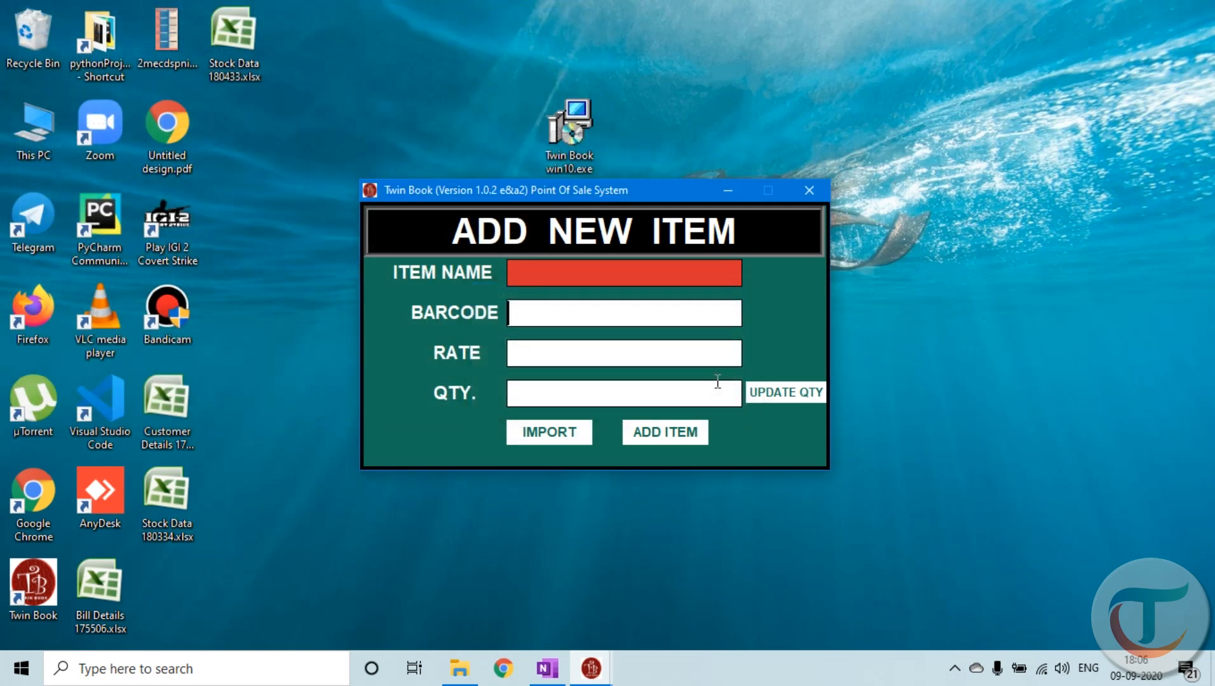
Step: Close the Add New Item window and log in as admin
click(823, 187)
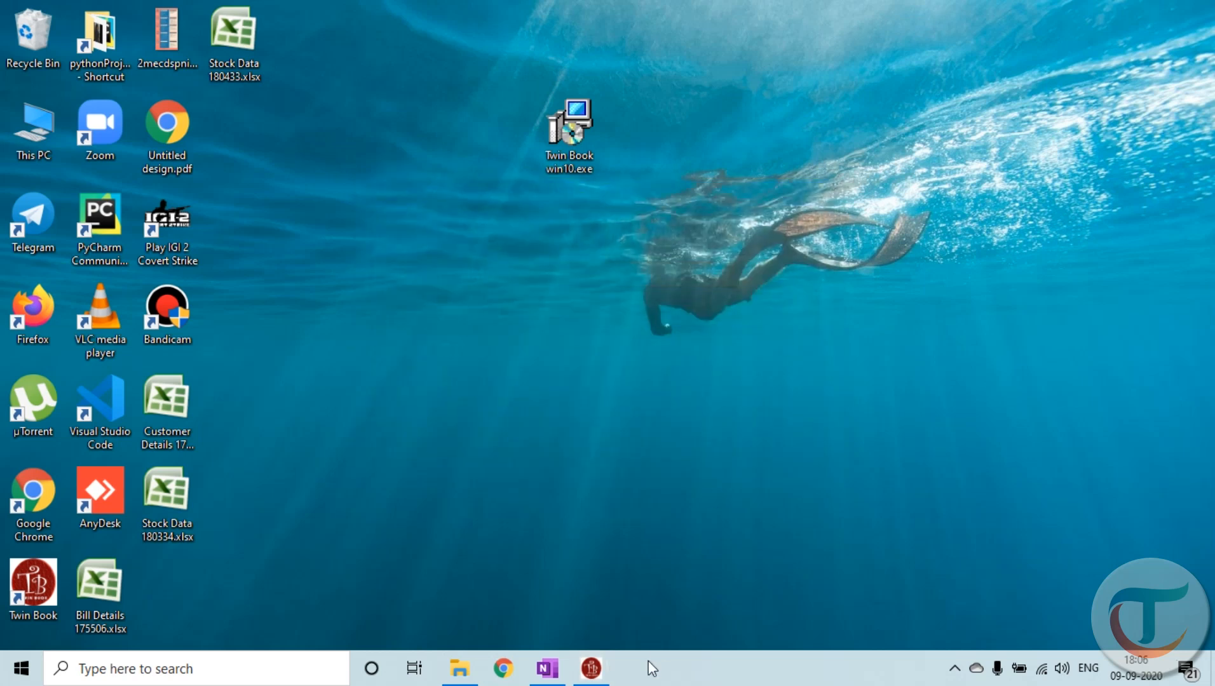
click(597, 681)
click(1079, 99)
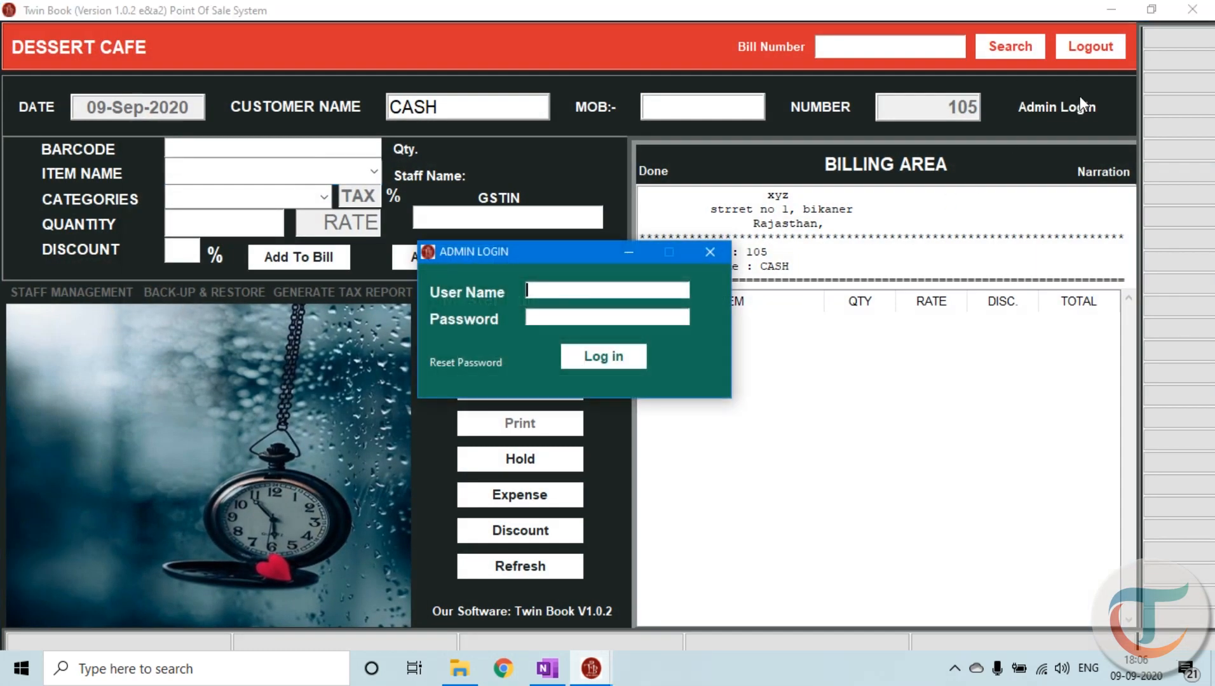
key(Tab)
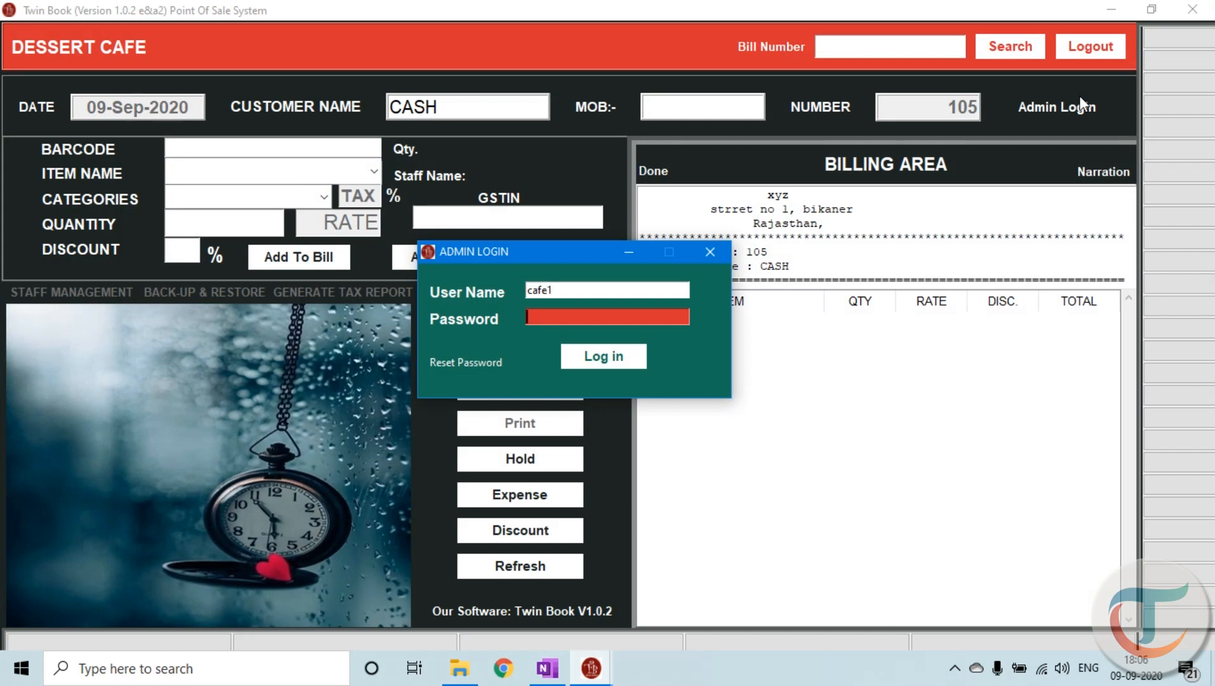
key(Return)
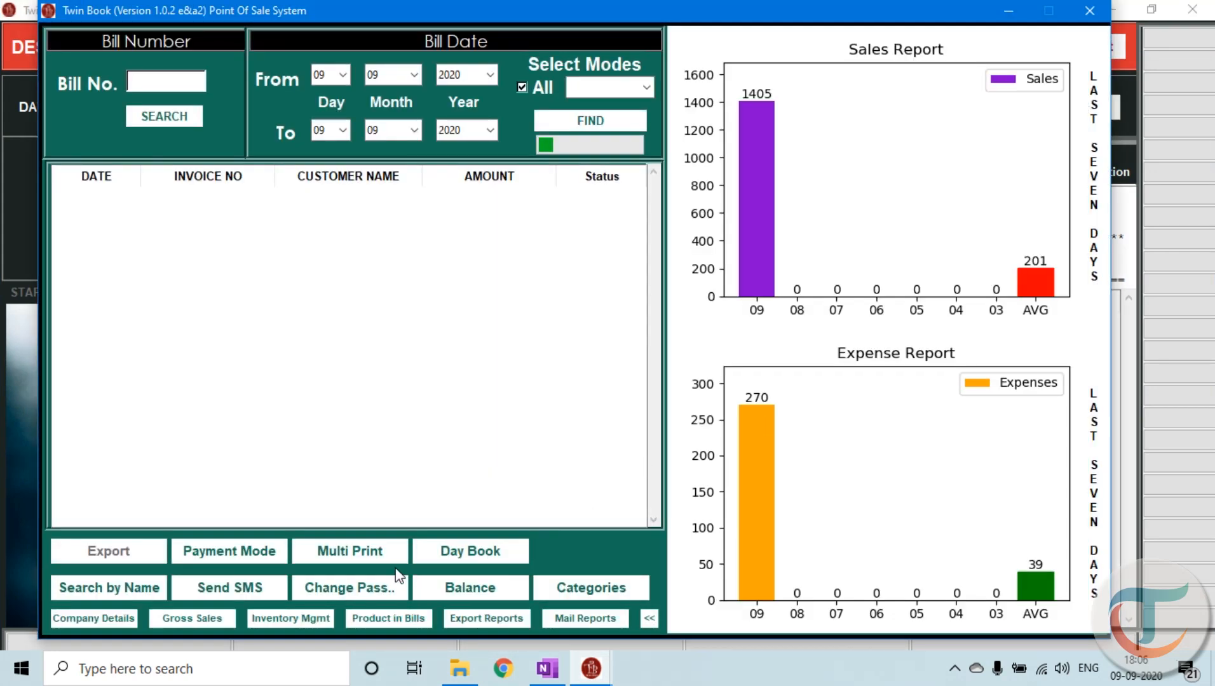
Step: Export the stock summary, Coffee dessert at 200 and 480 total, then minimise the POS windows
click(298, 619)
click(874, 151)
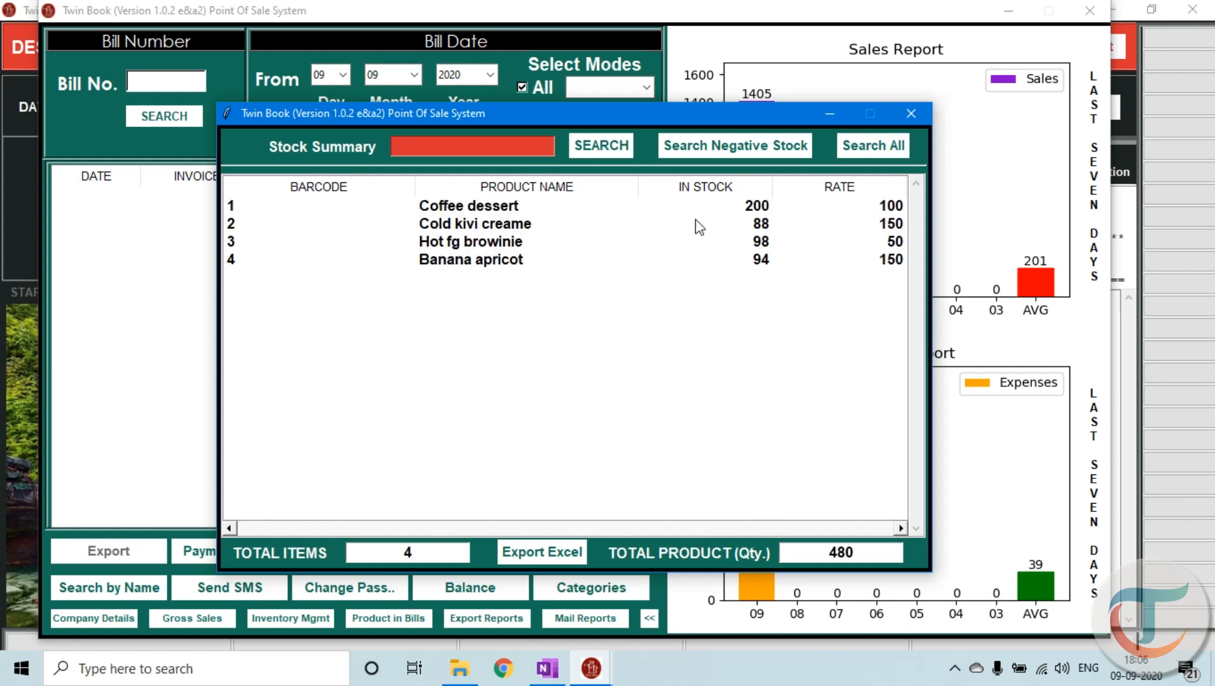
click(667, 209)
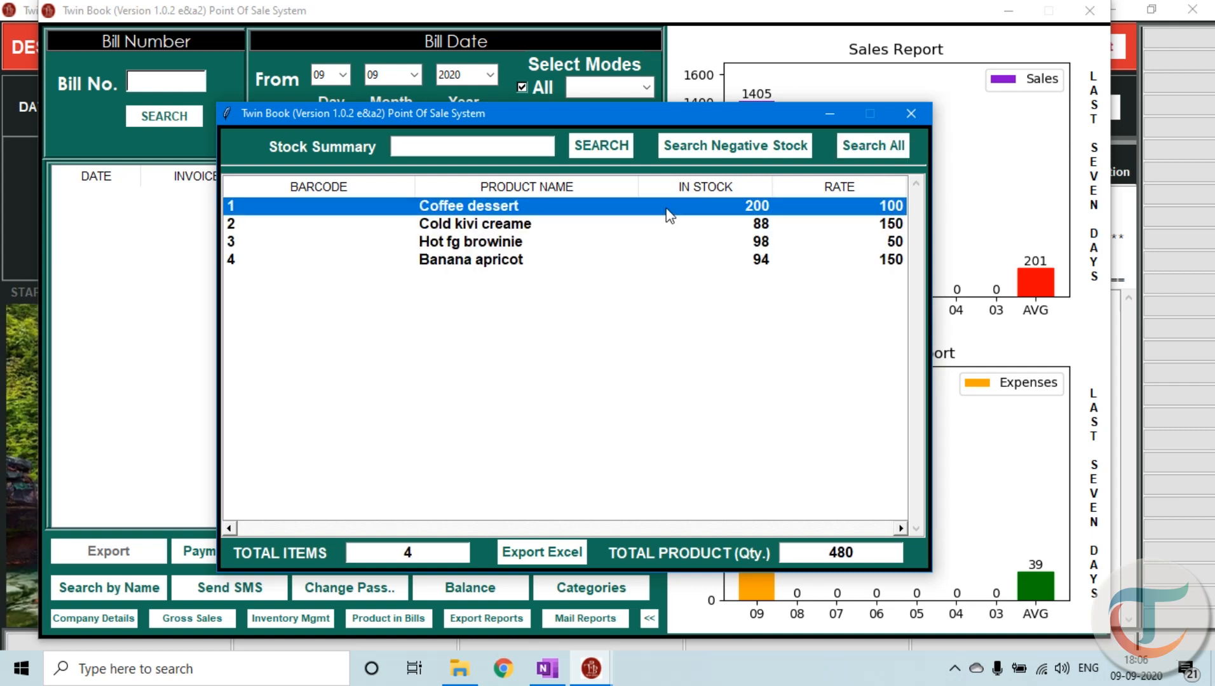
click(567, 552)
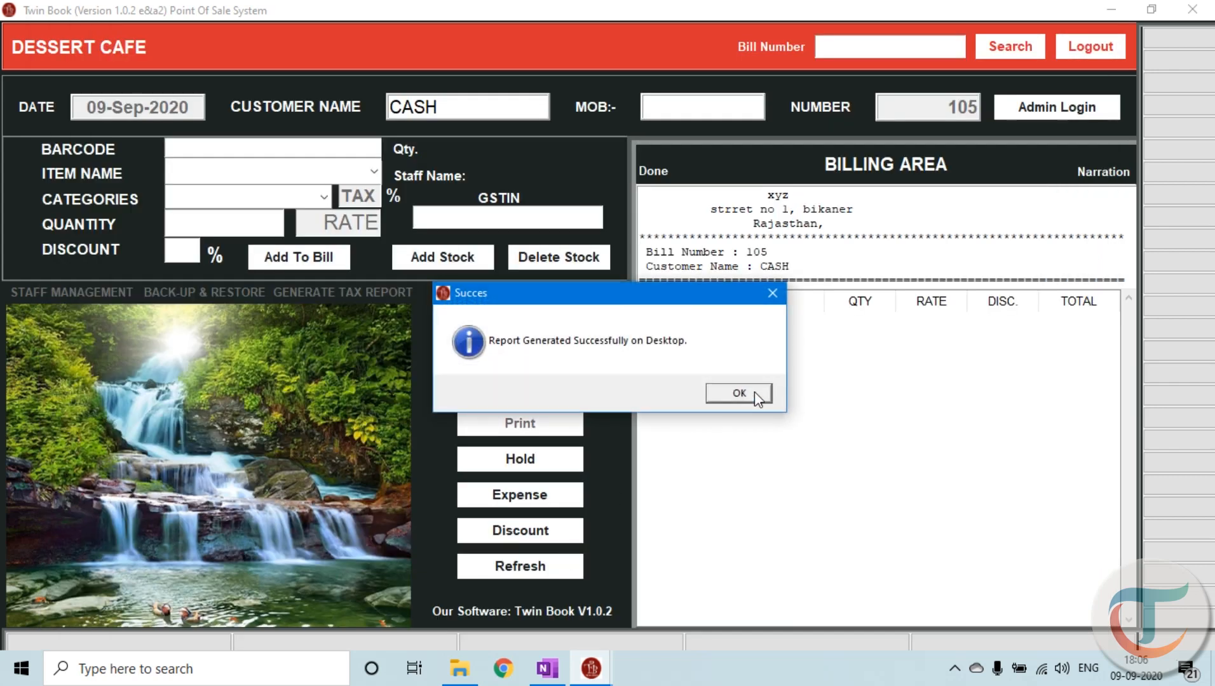
click(755, 391)
click(912, 113)
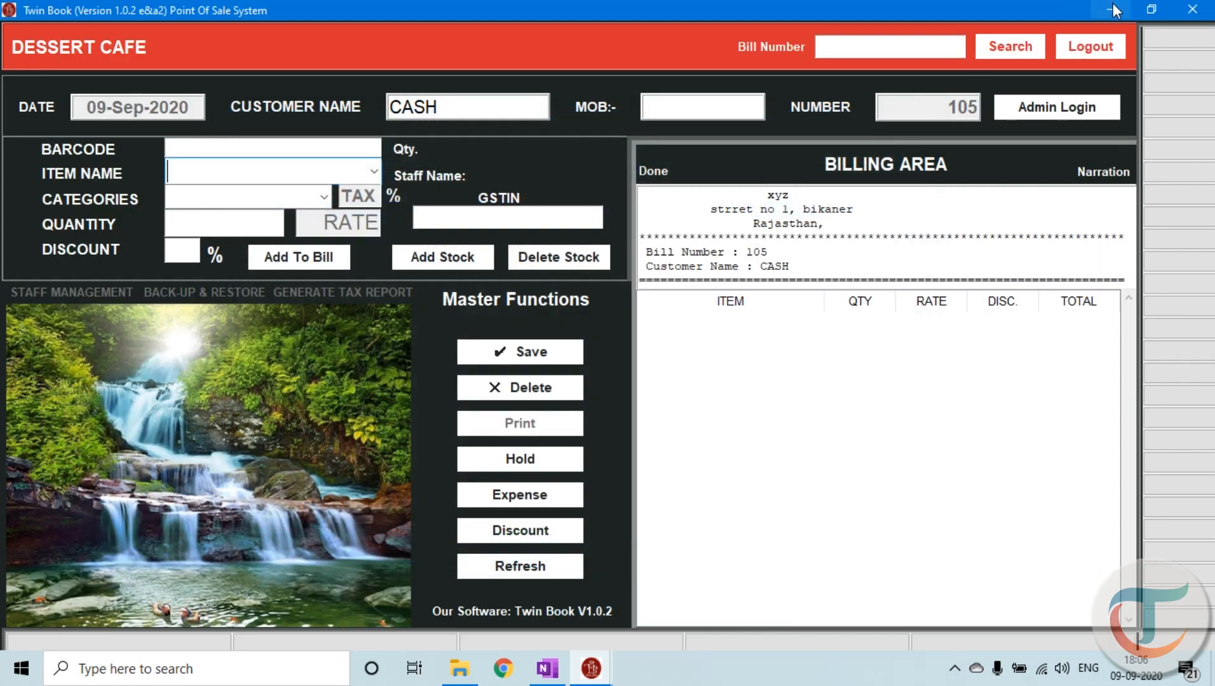
click(1112, 3)
click(1010, 9)
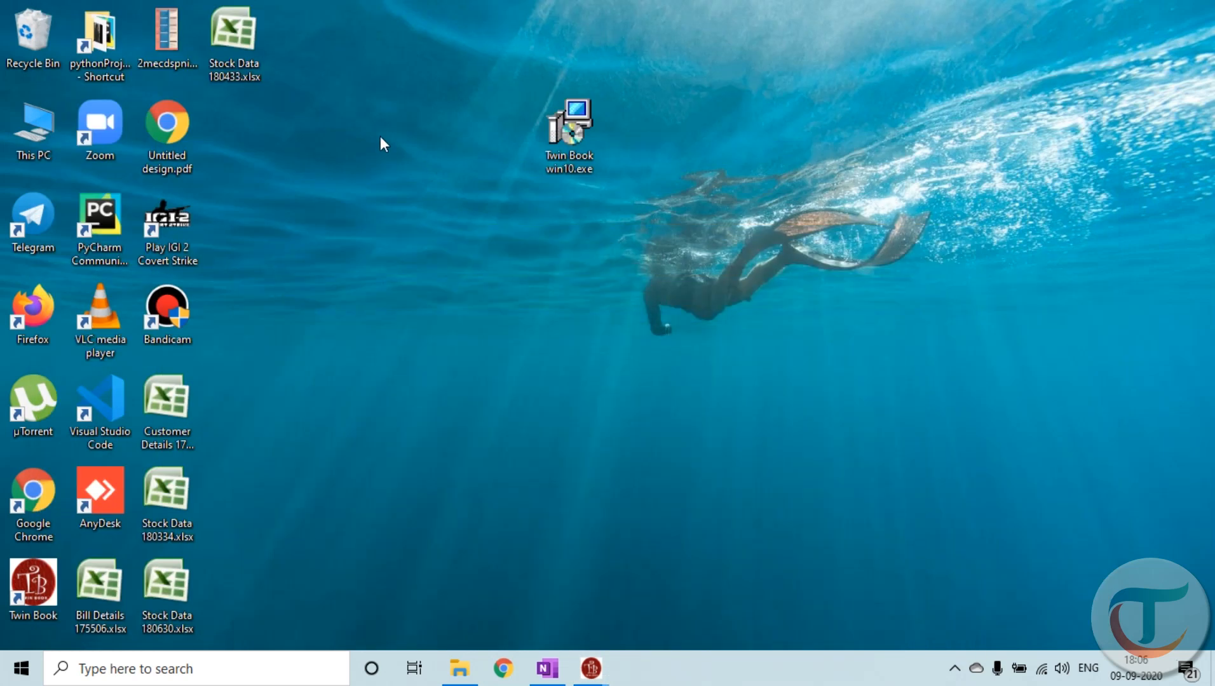
double_click(177, 594)
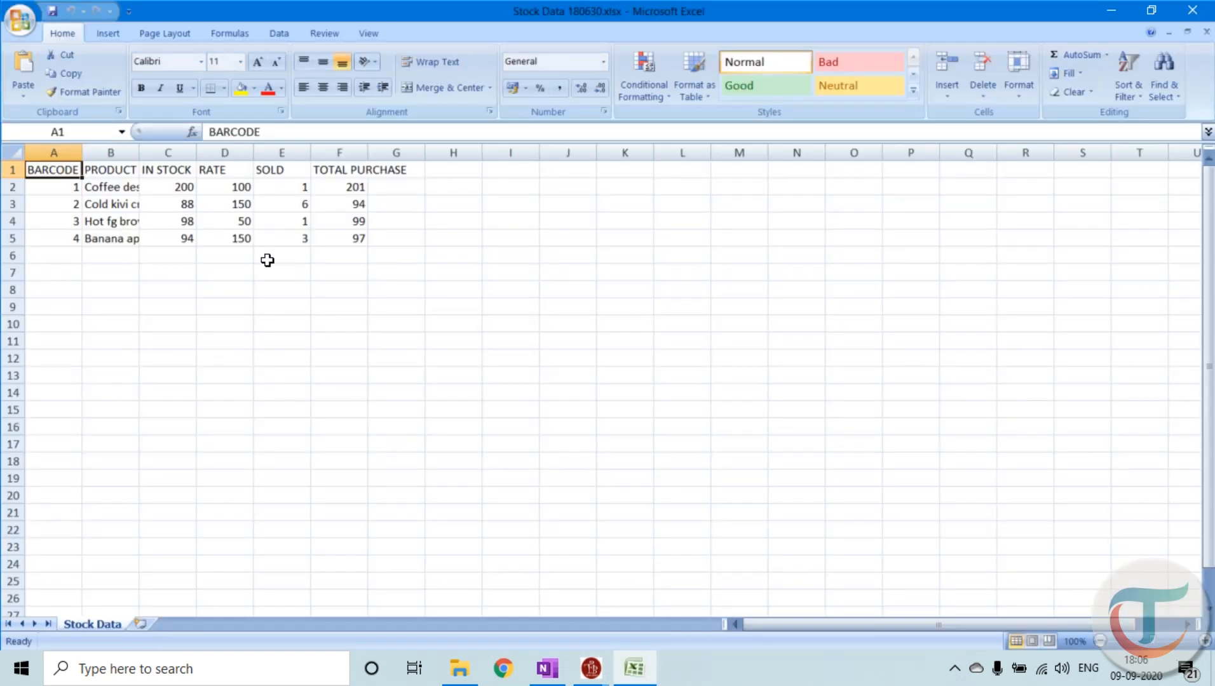
click(289, 214)
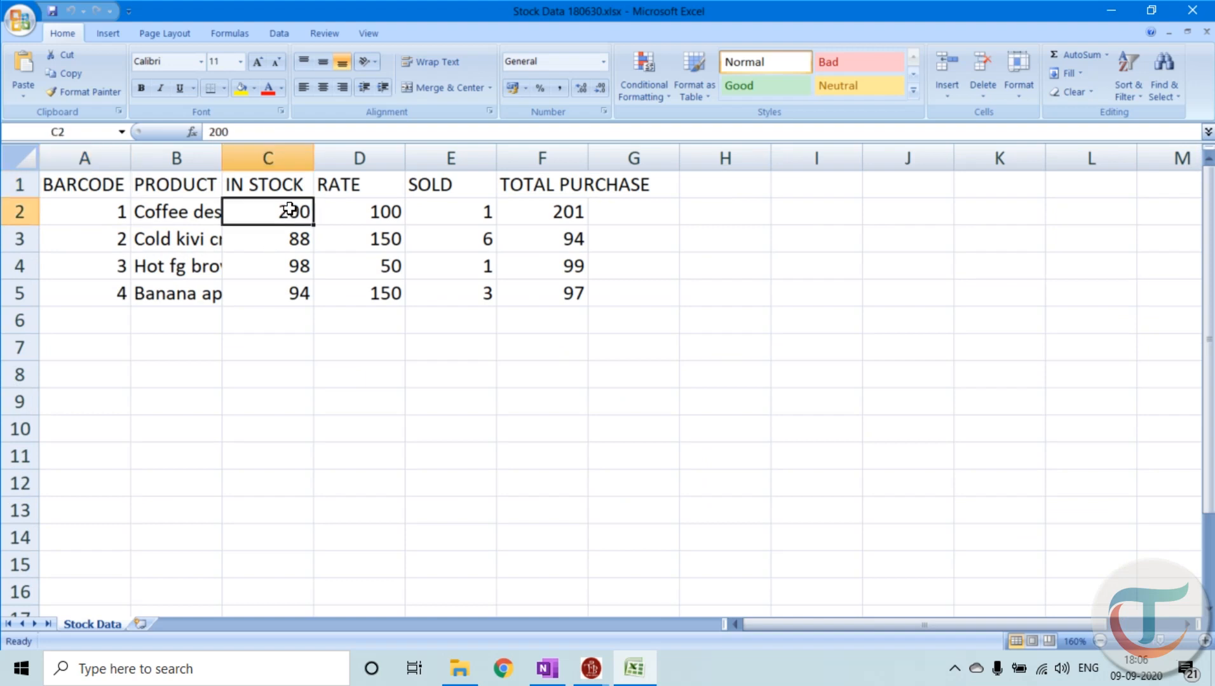
click(521, 223)
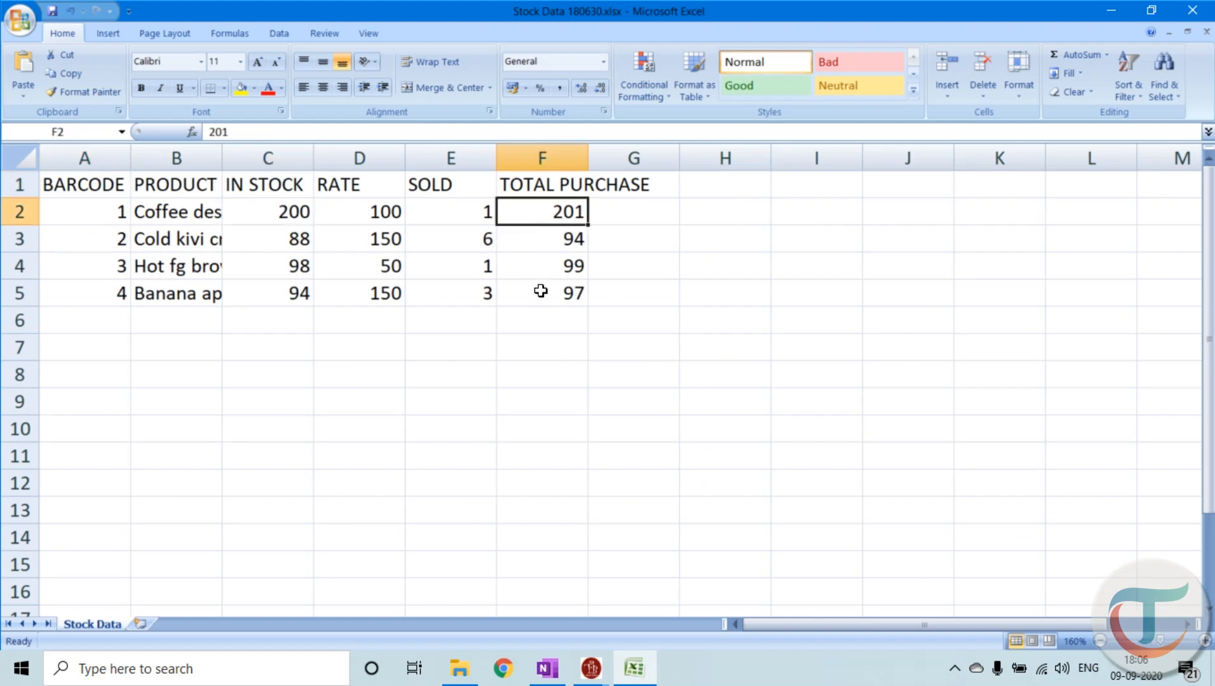
click(543, 298)
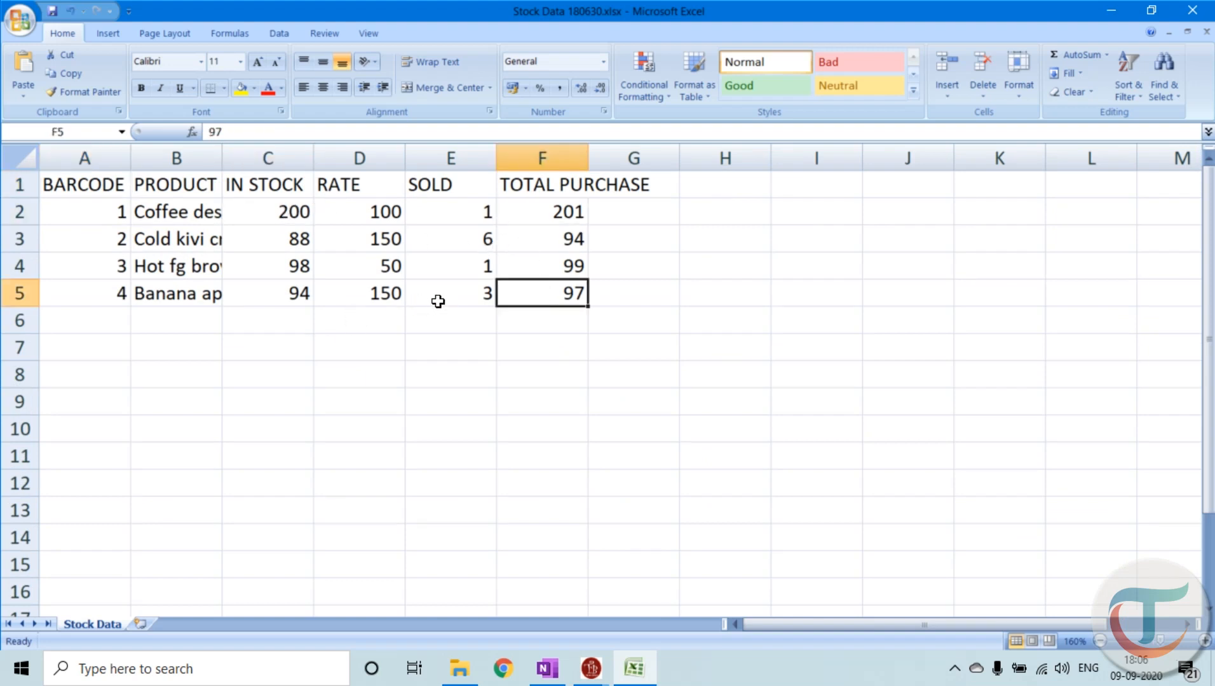
click(447, 298)
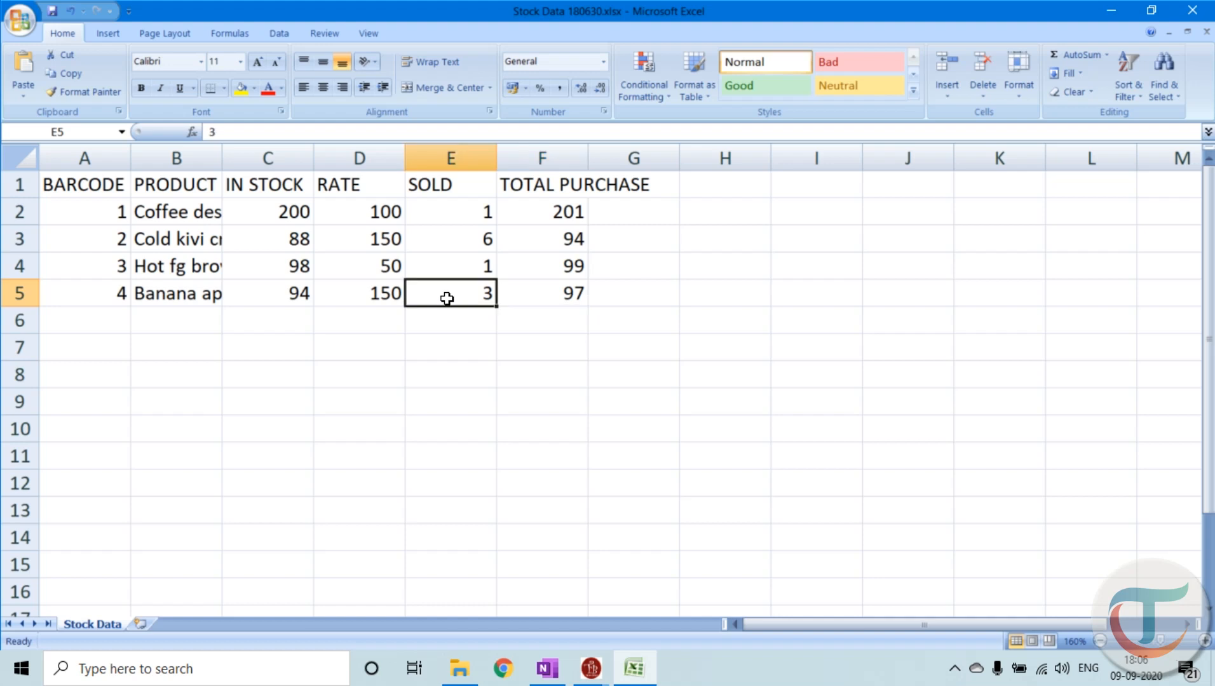
click(285, 294)
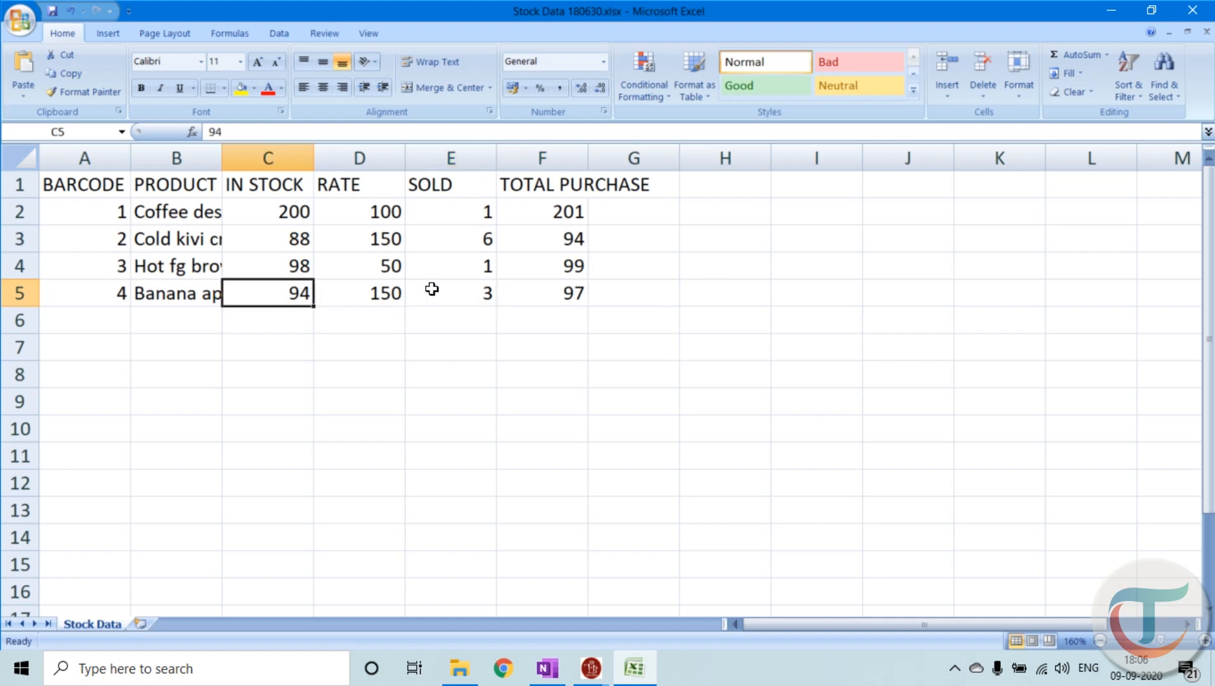
click(1193, 10)
click(187, 595)
ctrl+click(175, 535)
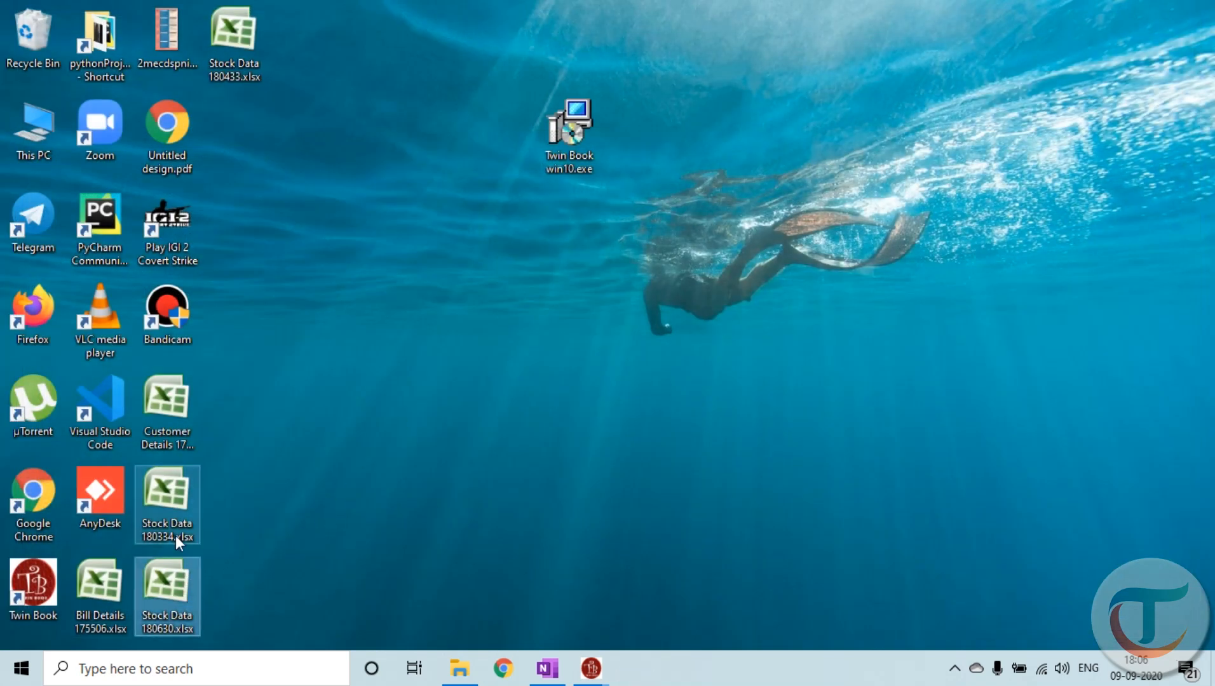
Step: Delete the exported Stock Data, Customer Details and Bill Details spreadsheets from the desktop
ctrl+click(162, 434)
key(Delete)
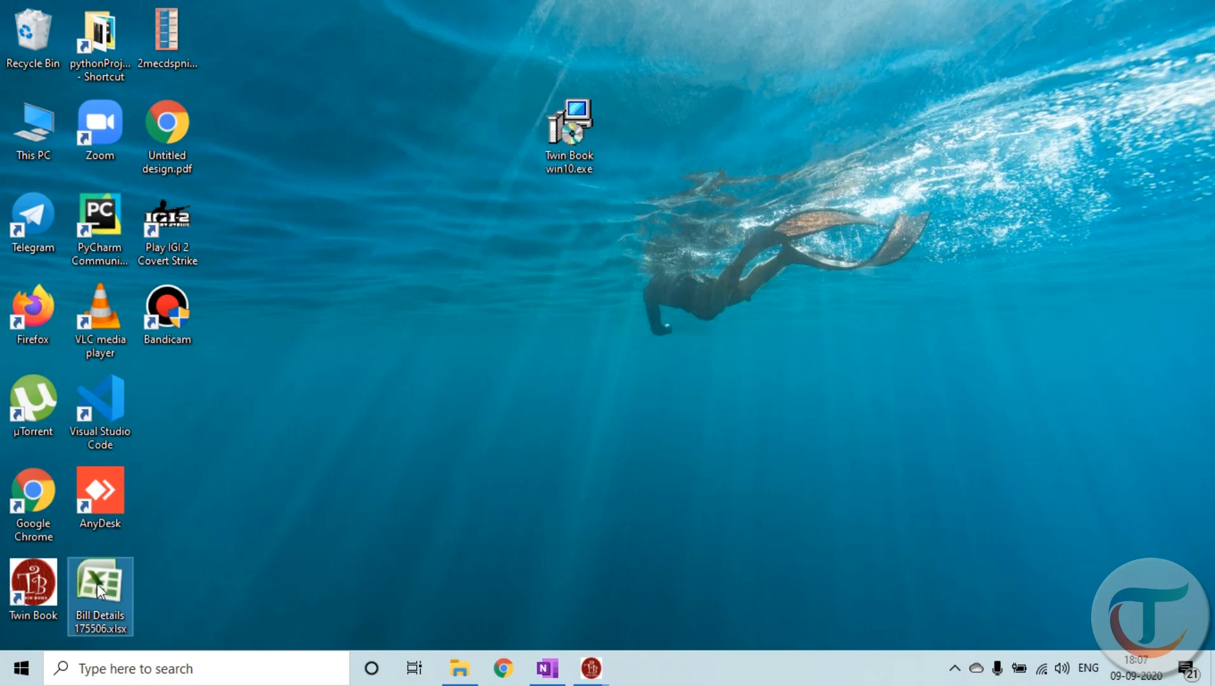
key(Delete)
click(148, 559)
mouse_move(591, 668)
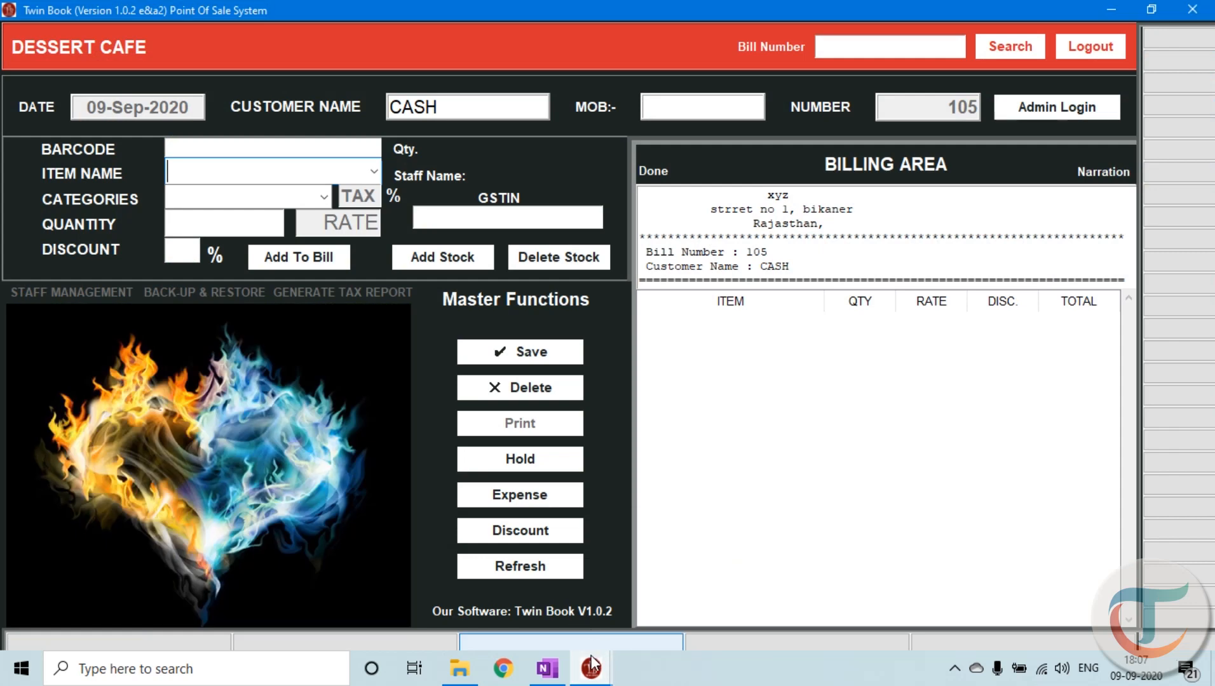
Step: Search bills by product name for Coffee dessert and pick bill 102 from the results
click(501, 595)
click(1069, 101)
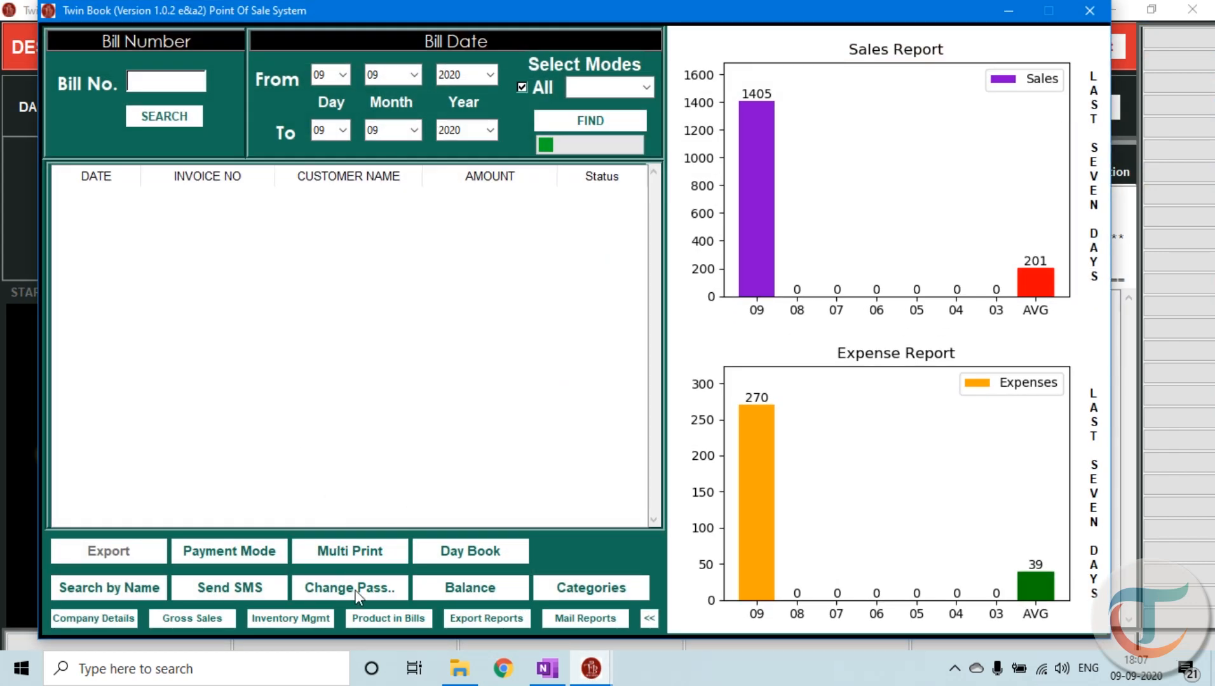
click(388, 617)
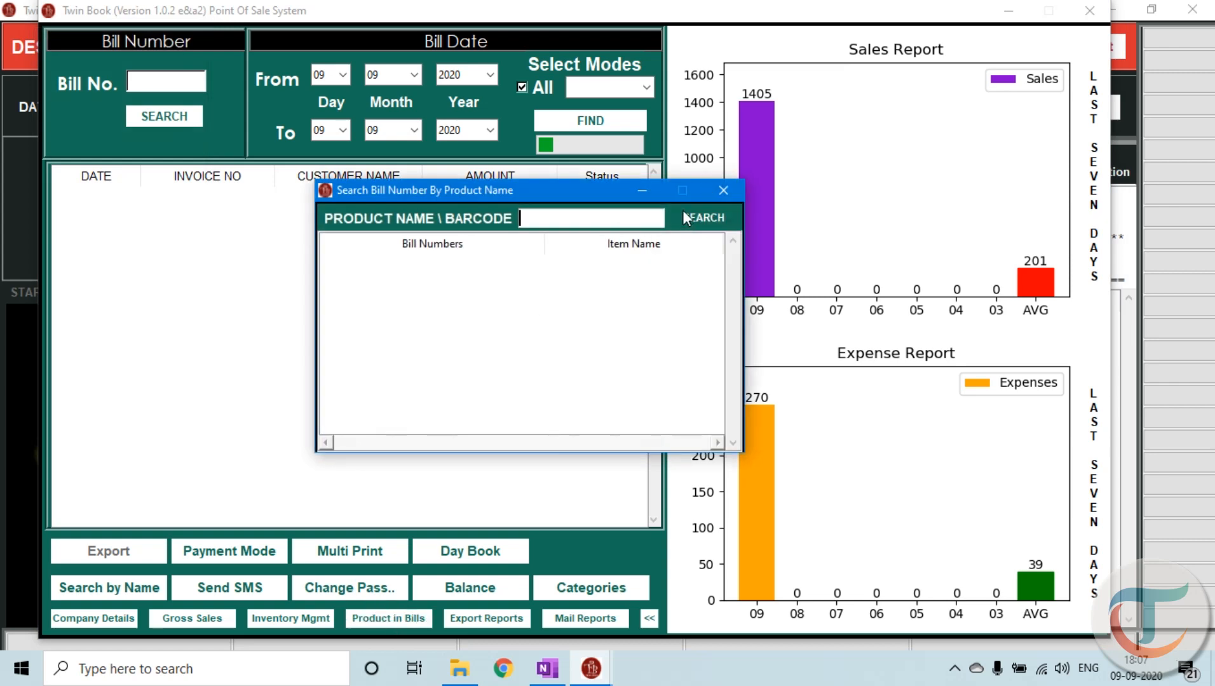
click(1010, 13)
click(553, 212)
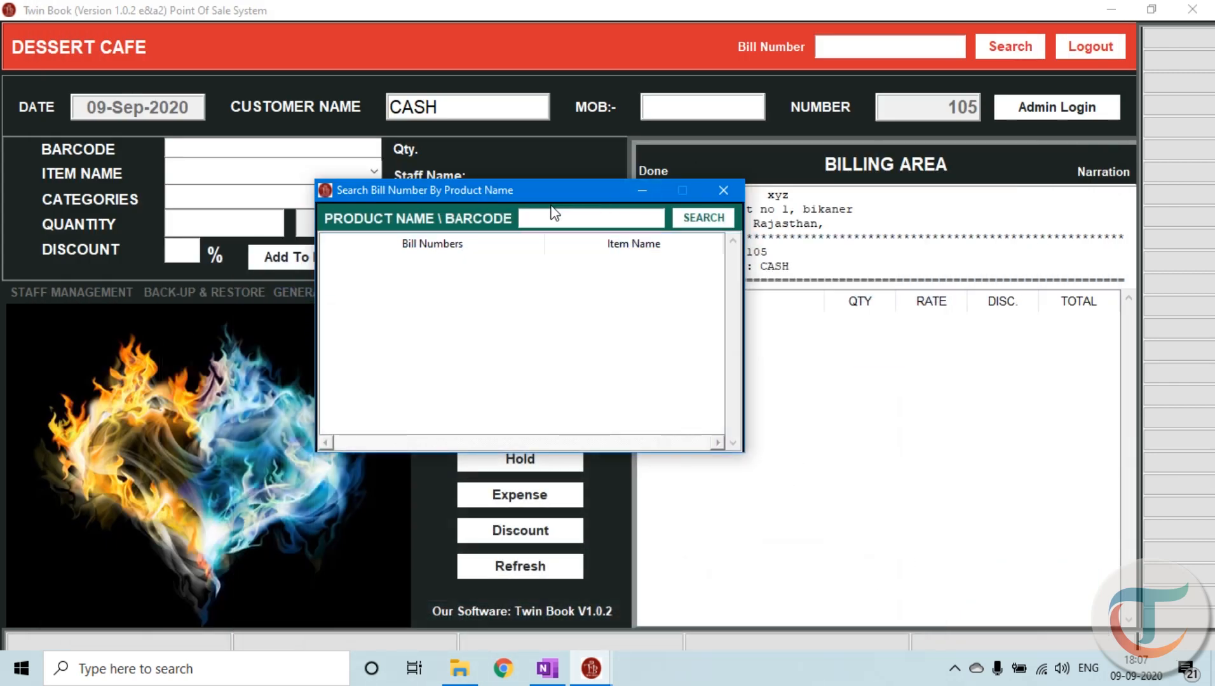
text(1)
key(Return)
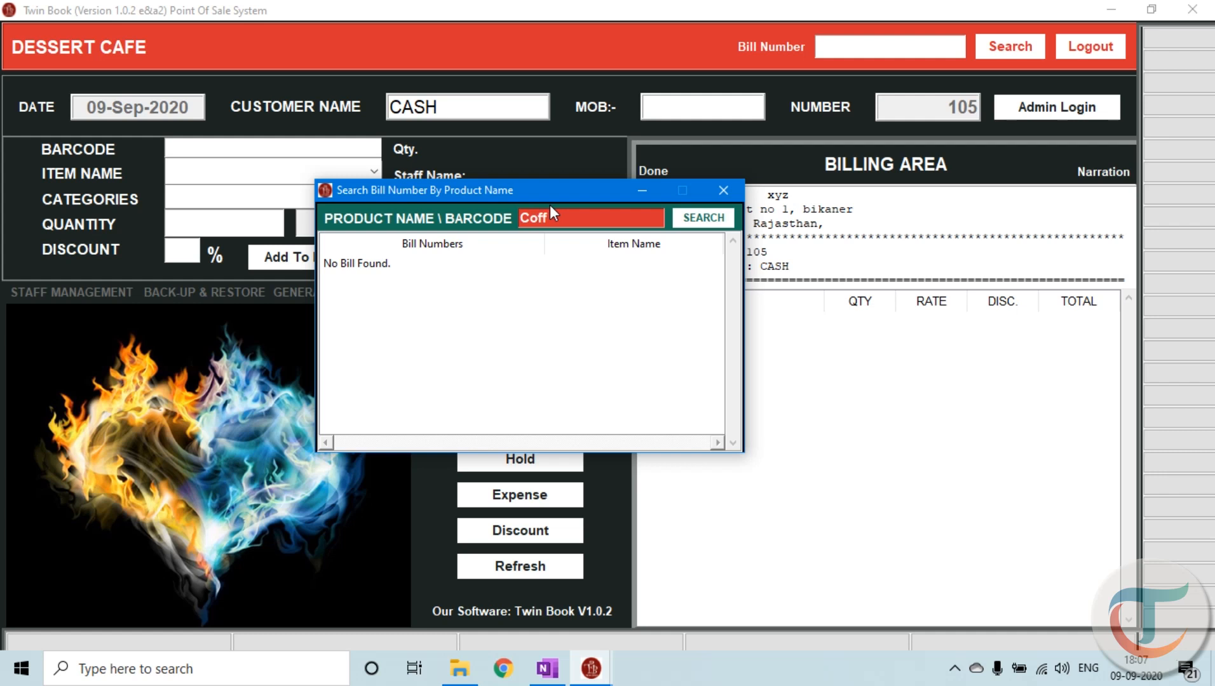
text(dessert)
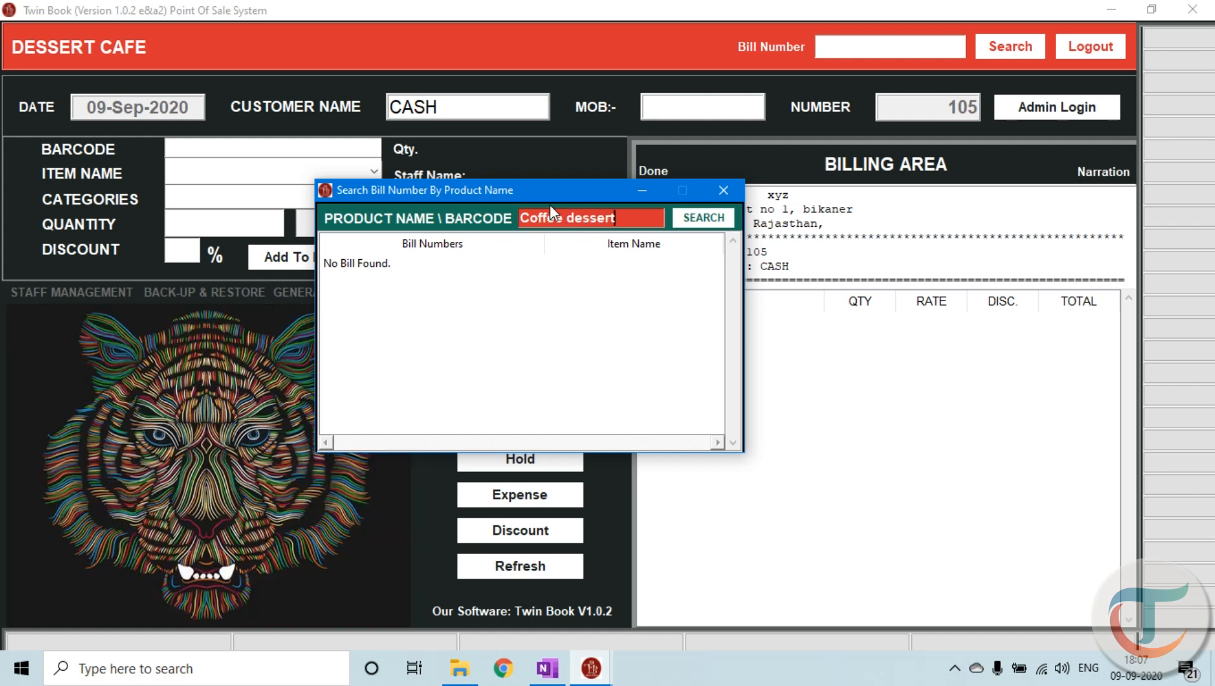
key(Return)
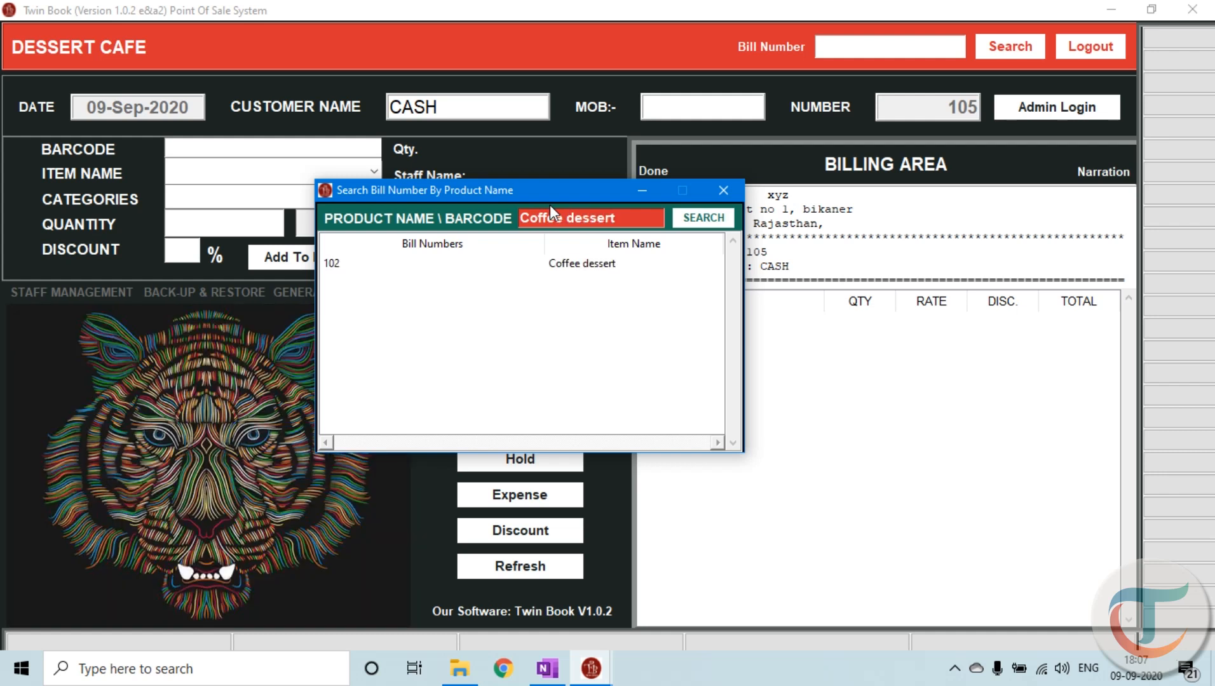
click(570, 265)
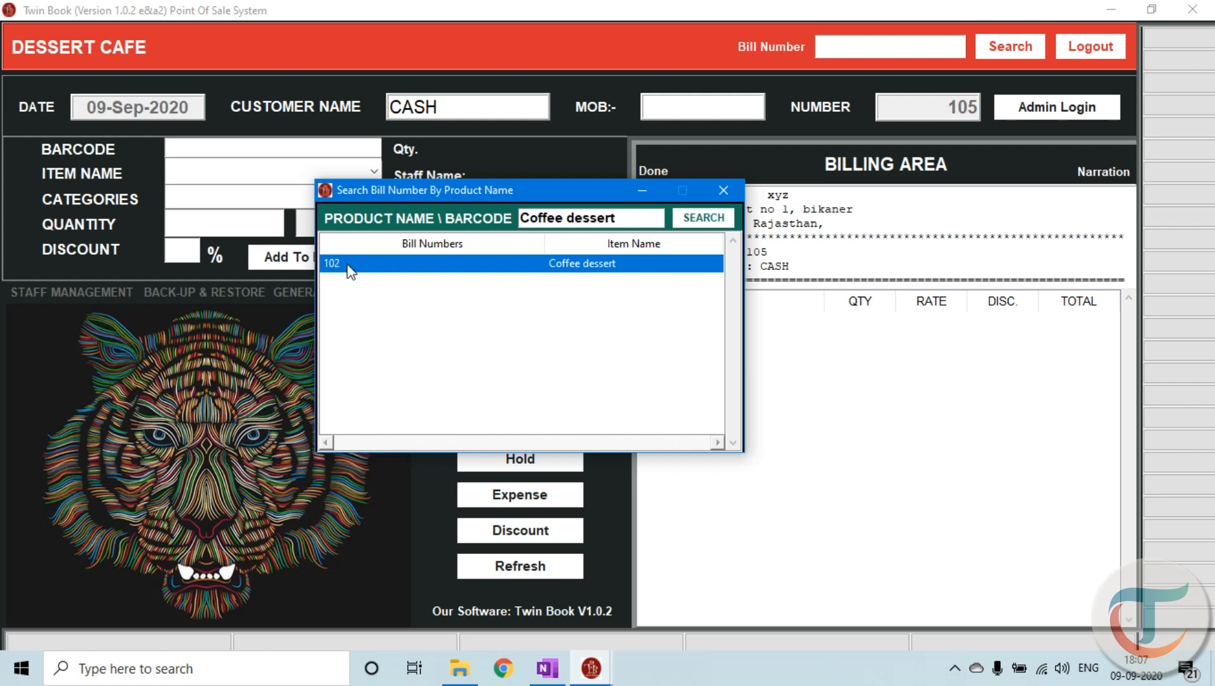
Step: Load bill 102 into the billing area: Coffee dessert and Banana apricot, total 250
click(930, 56)
text(102)
key(Return)
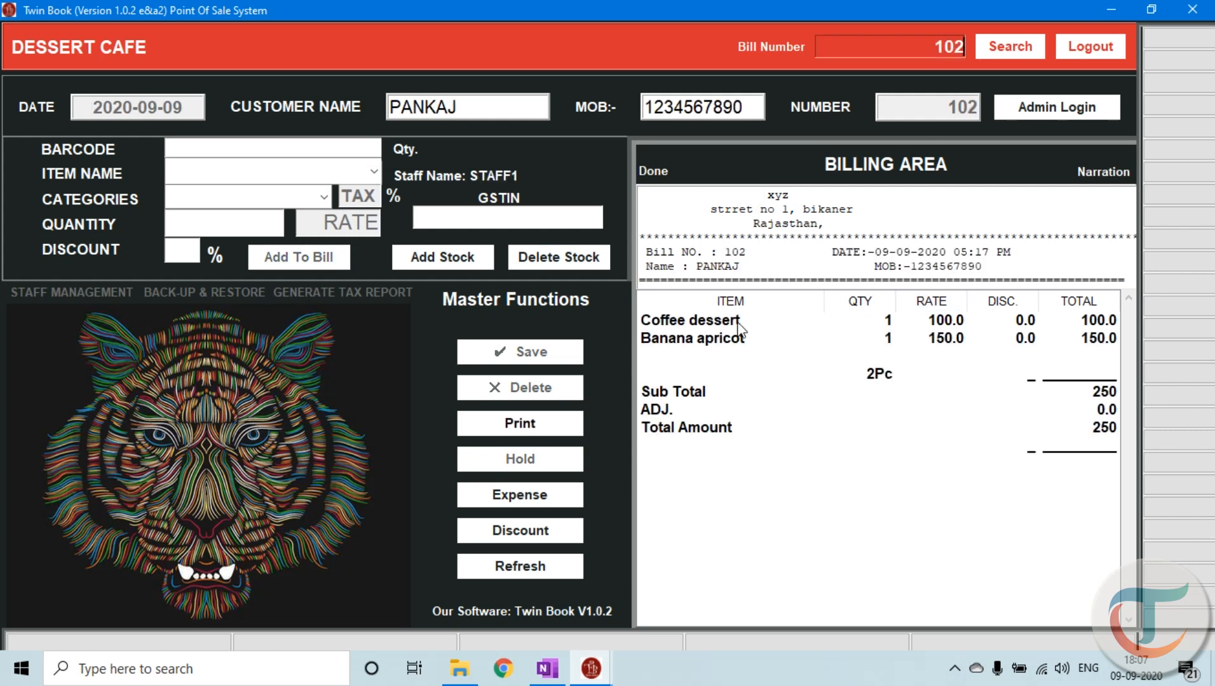
click(692, 321)
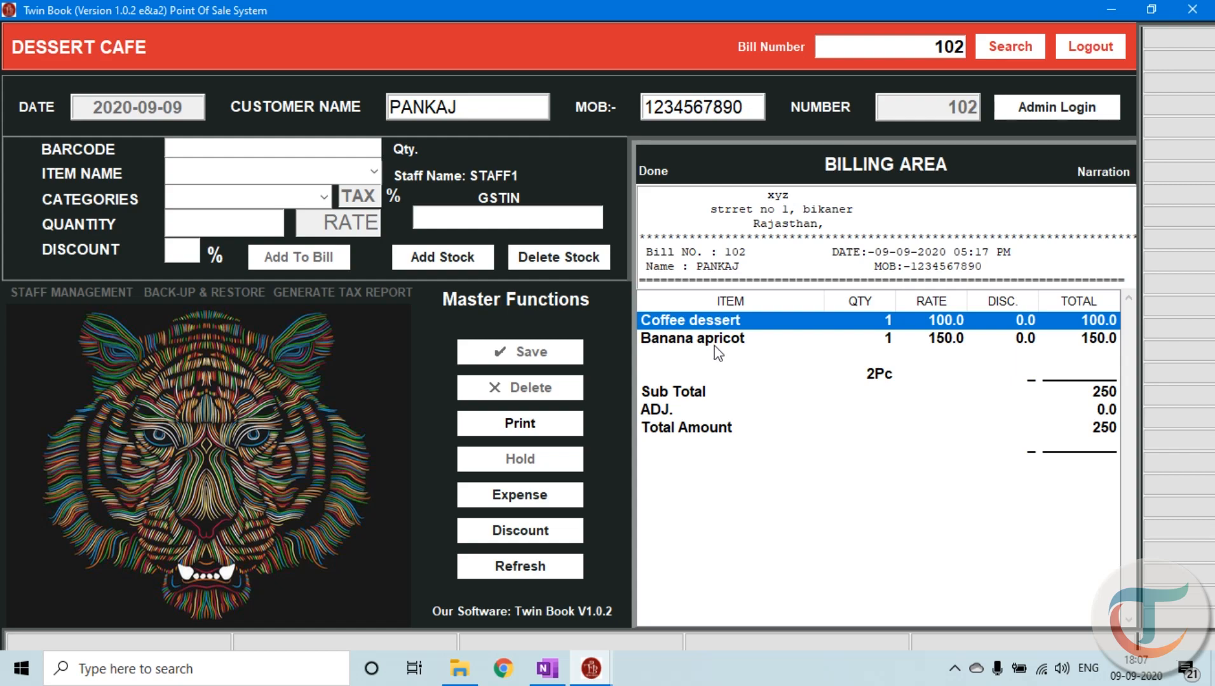
Step: Replace the product search text with 'Banana apricot' and run the bill search
click(1073, 106)
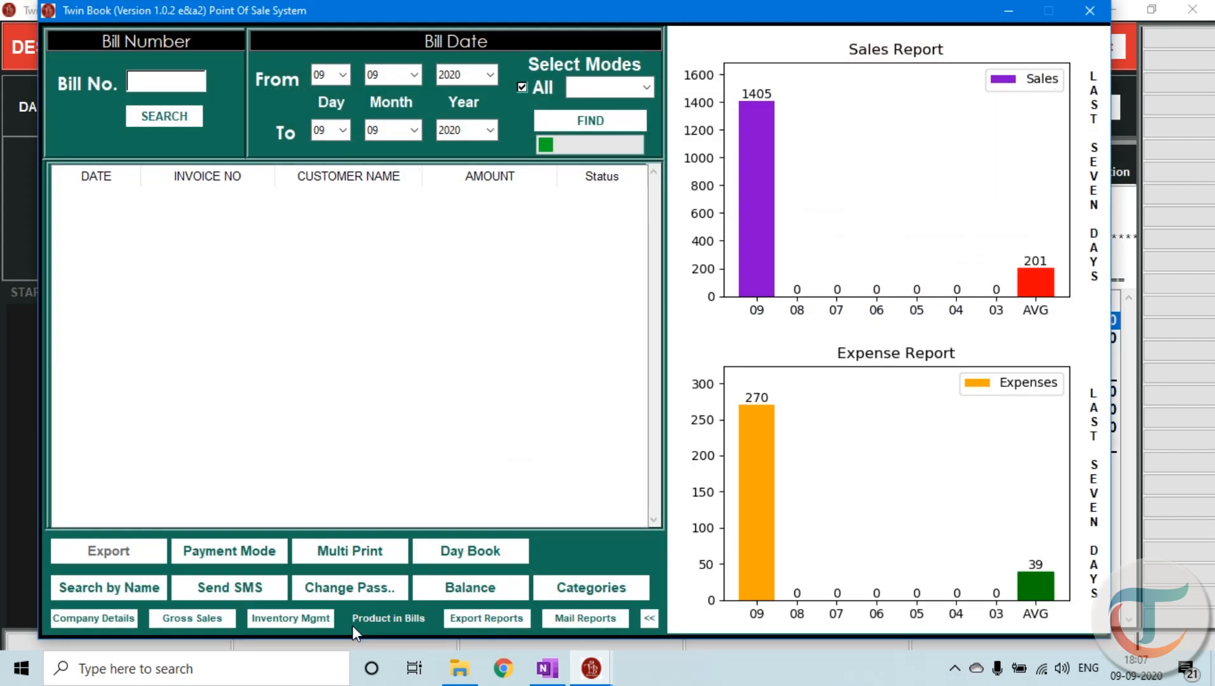
click(376, 619)
drag(633, 217, 458, 220)
key(BackSpace)
text(Banana)
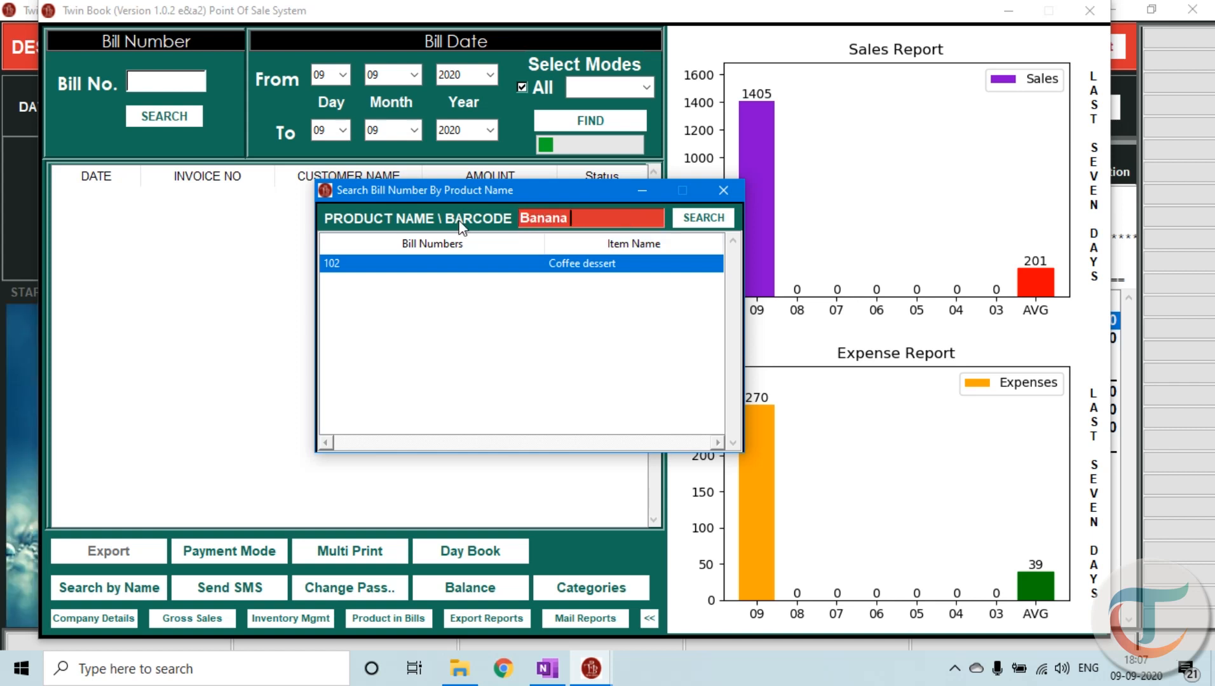
text( apricot)
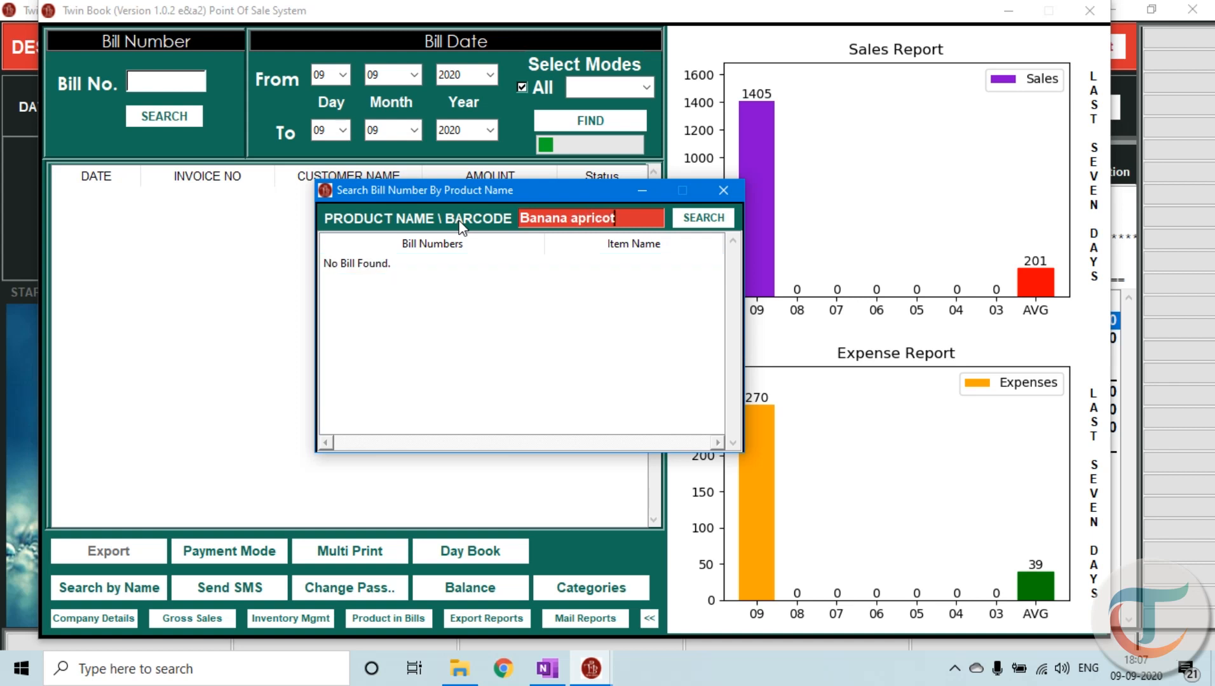
click(1009, 11)
drag(551, 197, 410, 201)
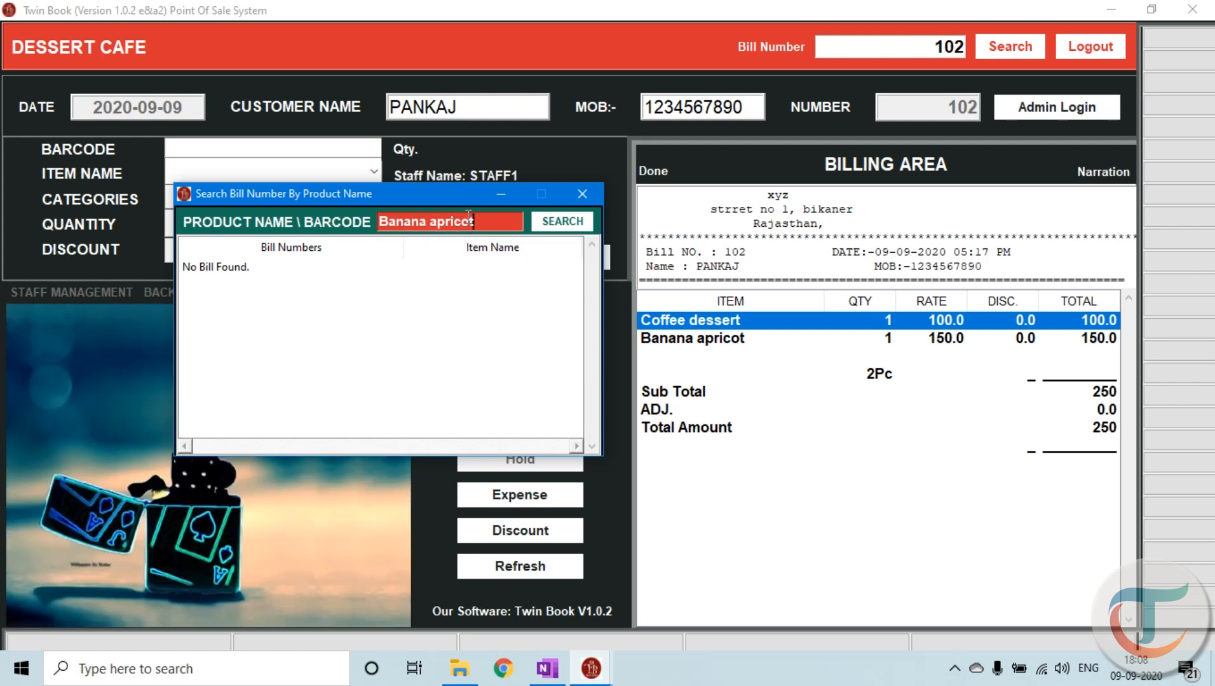
click(565, 230)
Step: Browse the Banana apricot results (bills 102, 104, 101), then close the search and reopen admin reports
click(390, 221)
key(Right)
key(Right)
key(Right)
key(Right)
key(Right)
key(Right)
click(556, 222)
click(386, 268)
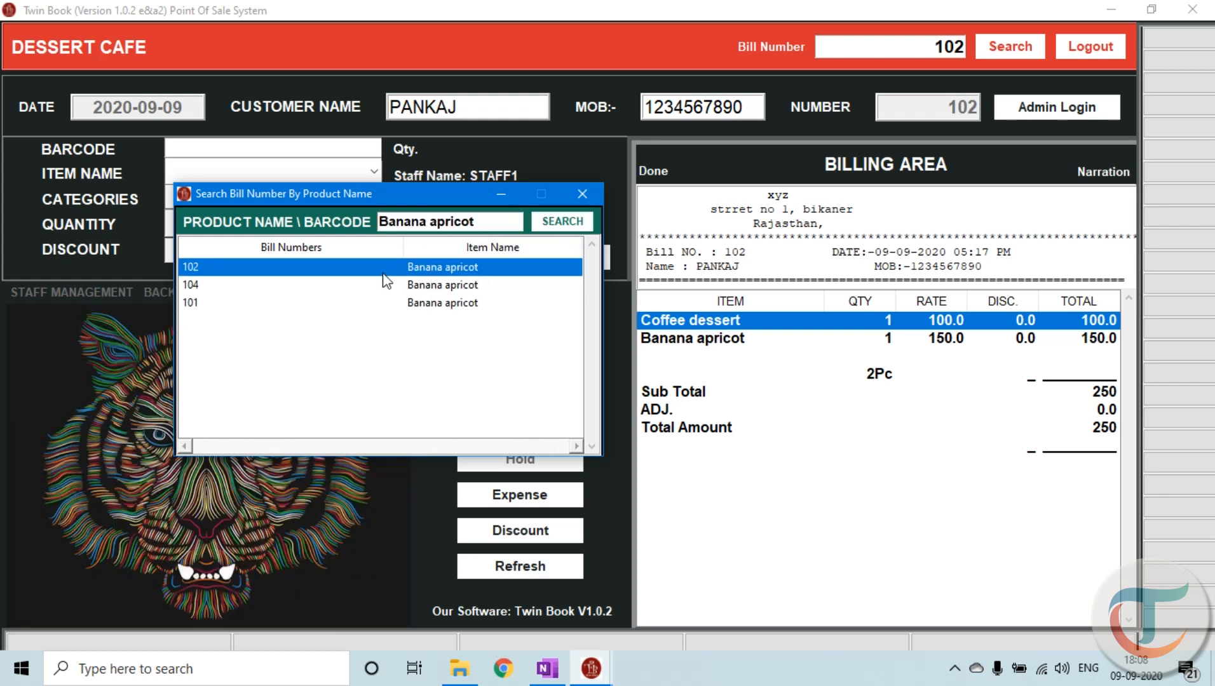
click(415, 304)
key(Up)
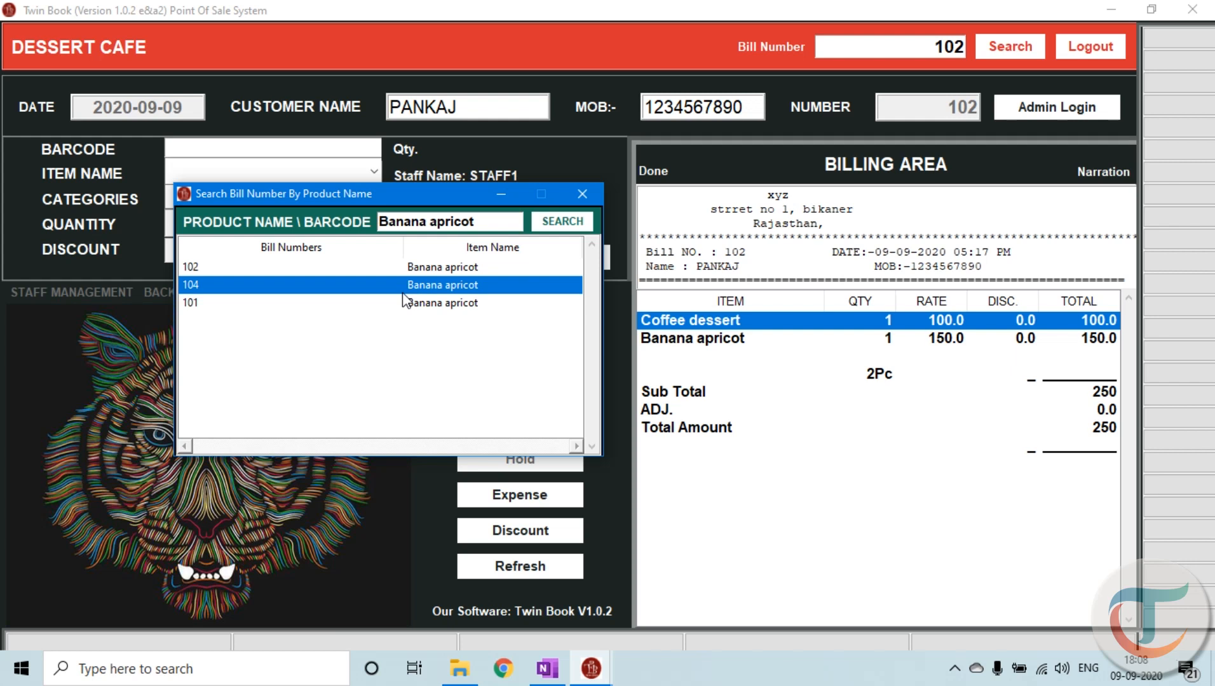
click(211, 267)
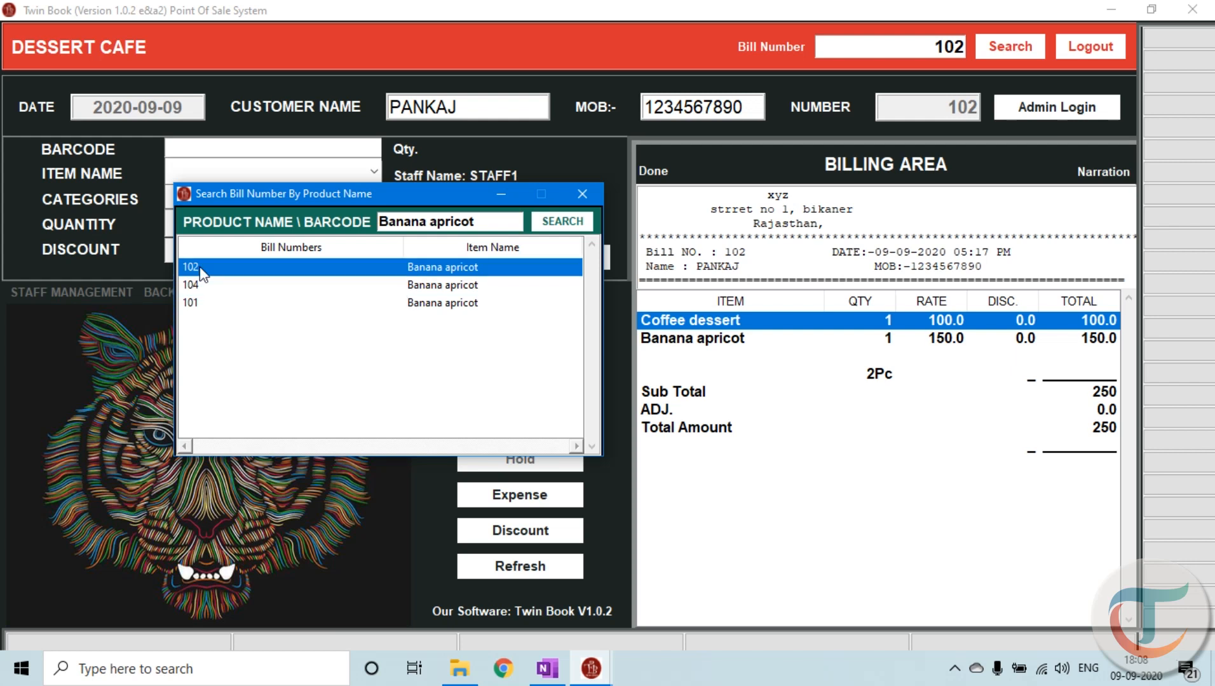
click(197, 287)
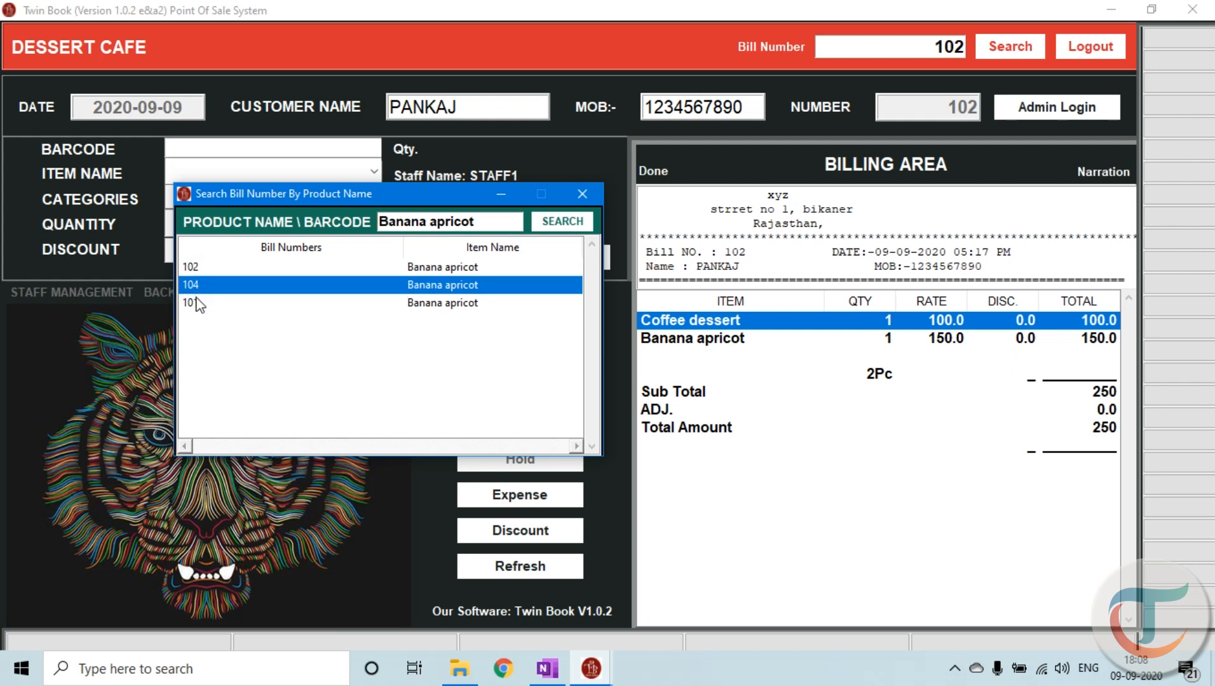
click(593, 192)
click(1039, 107)
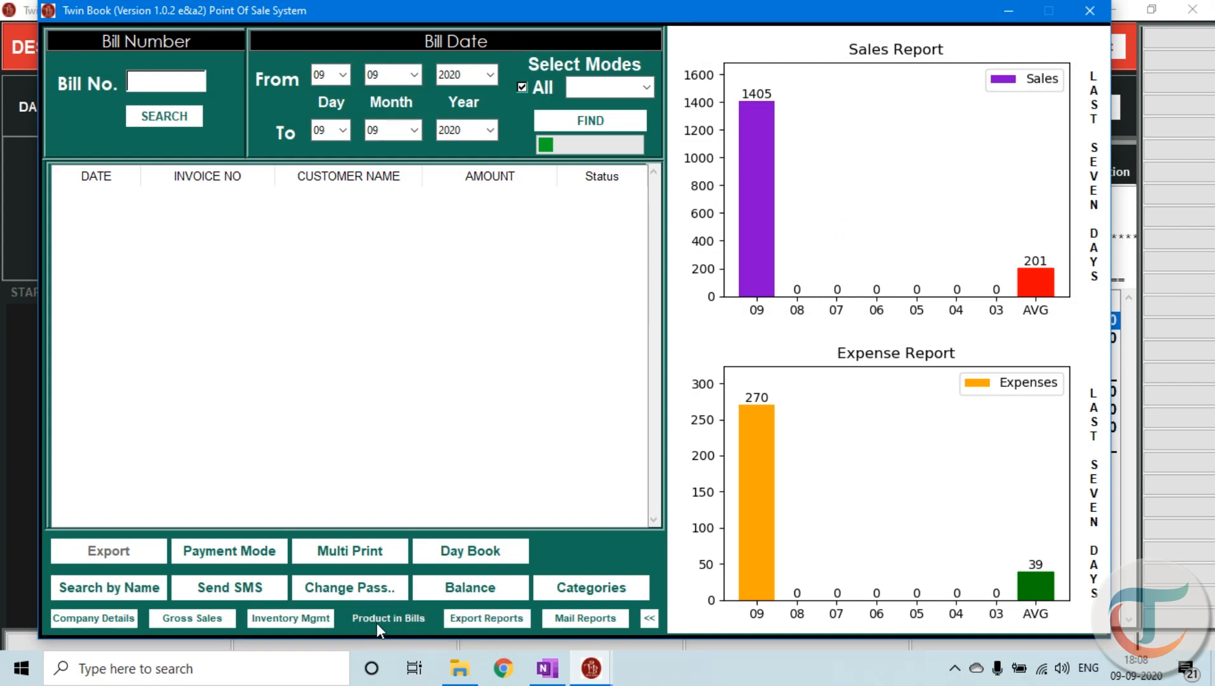
Step: Enter the export range From 101 To 104 in Export Reports
click(522, 616)
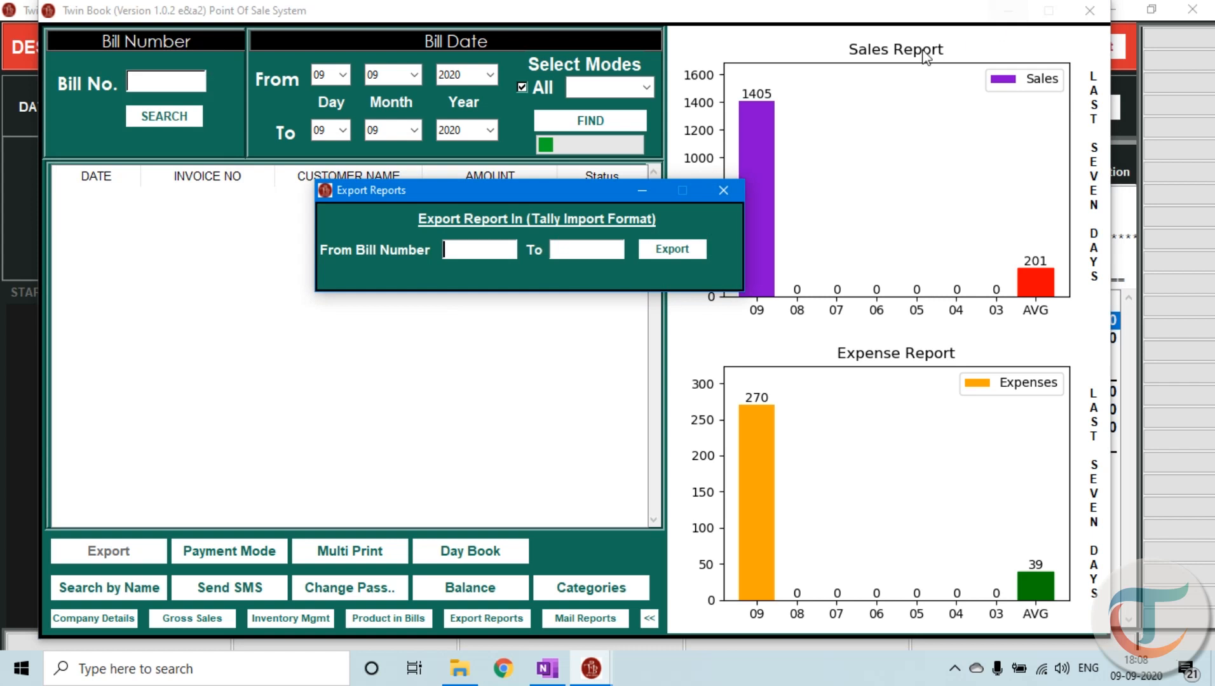
drag(543, 189, 656, 189)
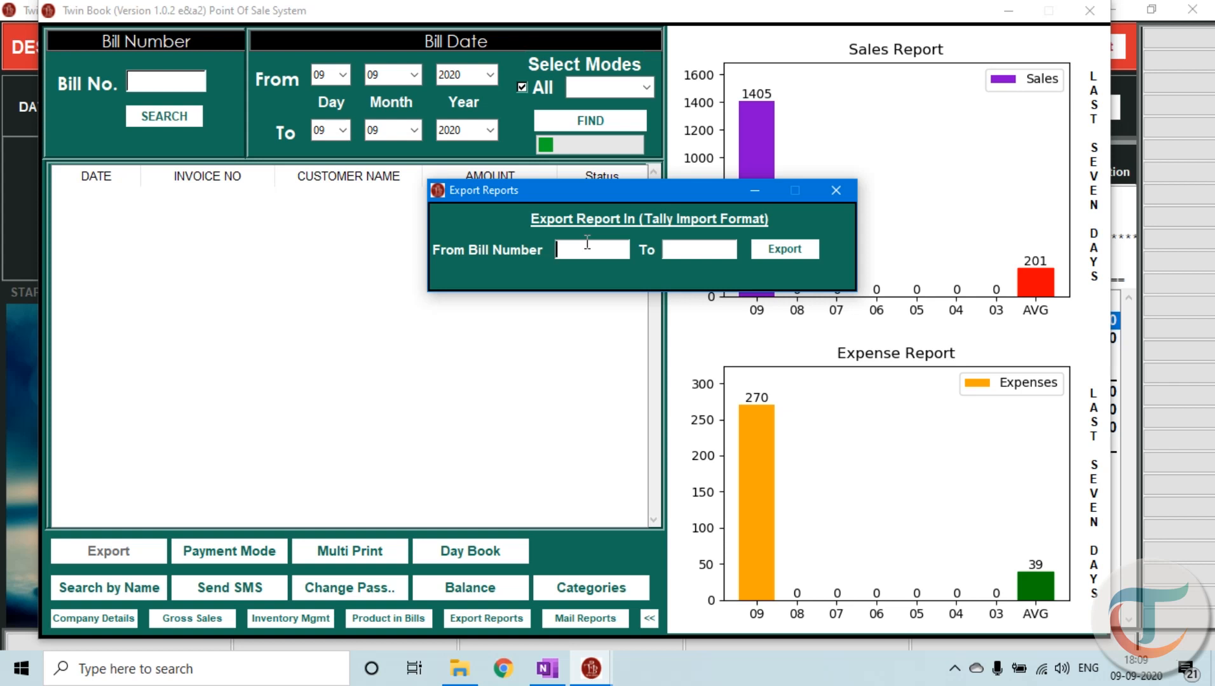
text(101)
key(Tab)
text(10)
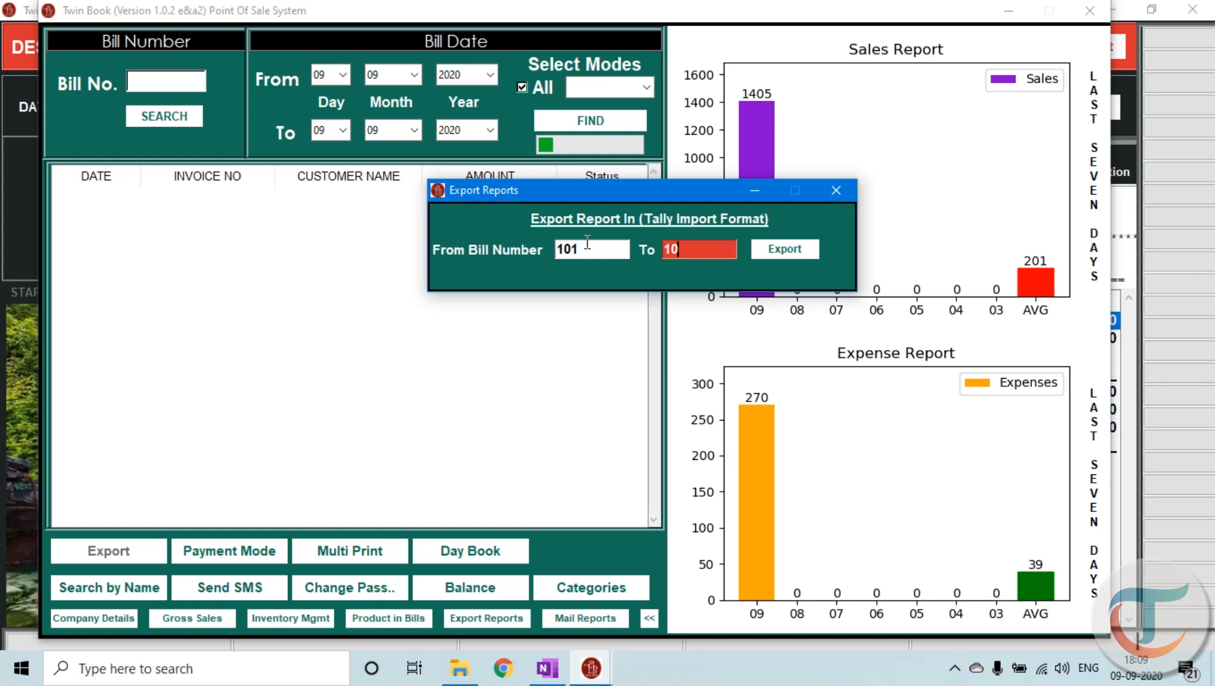
text(4)
Step: Clear the billing screen, export bills 101 to 104 as a report, and minimize Twin Book
click(1007, 11)
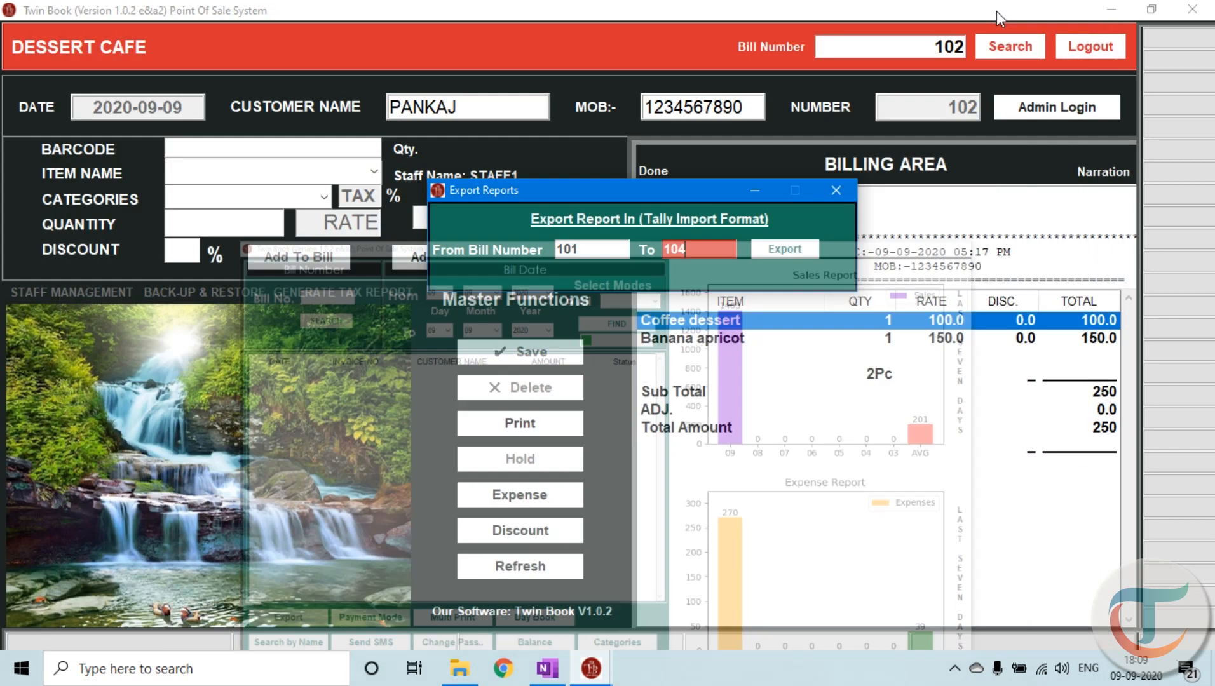
click(565, 565)
click(564, 565)
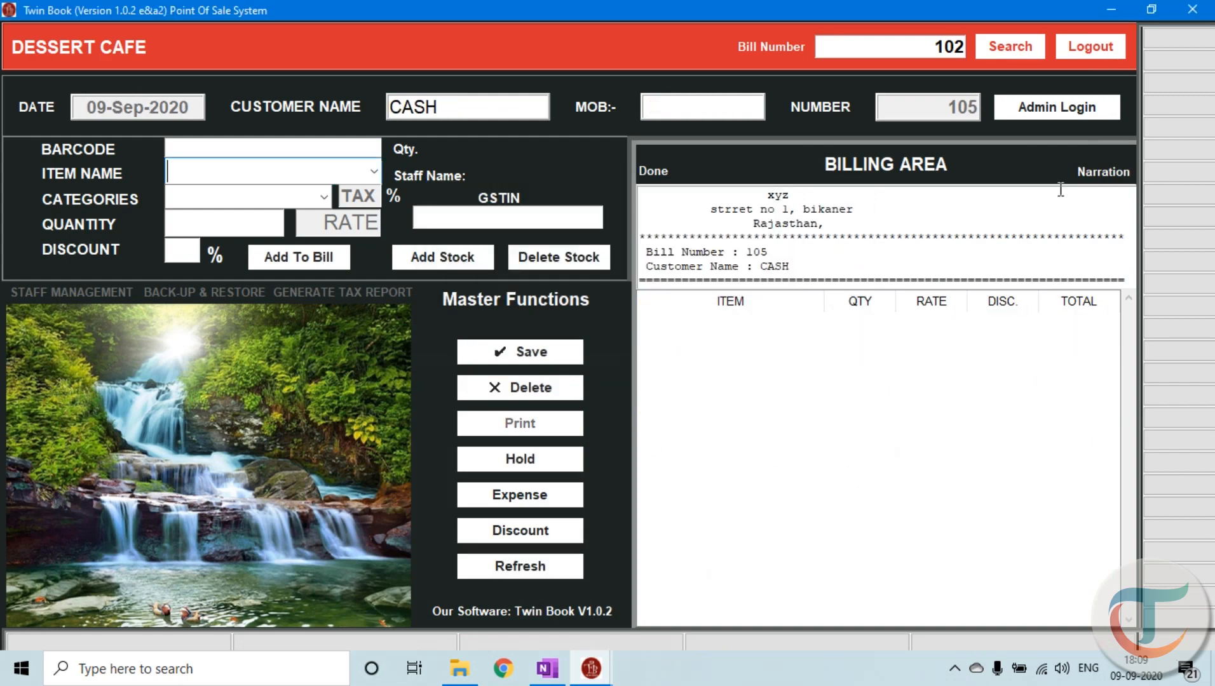
click(1020, 114)
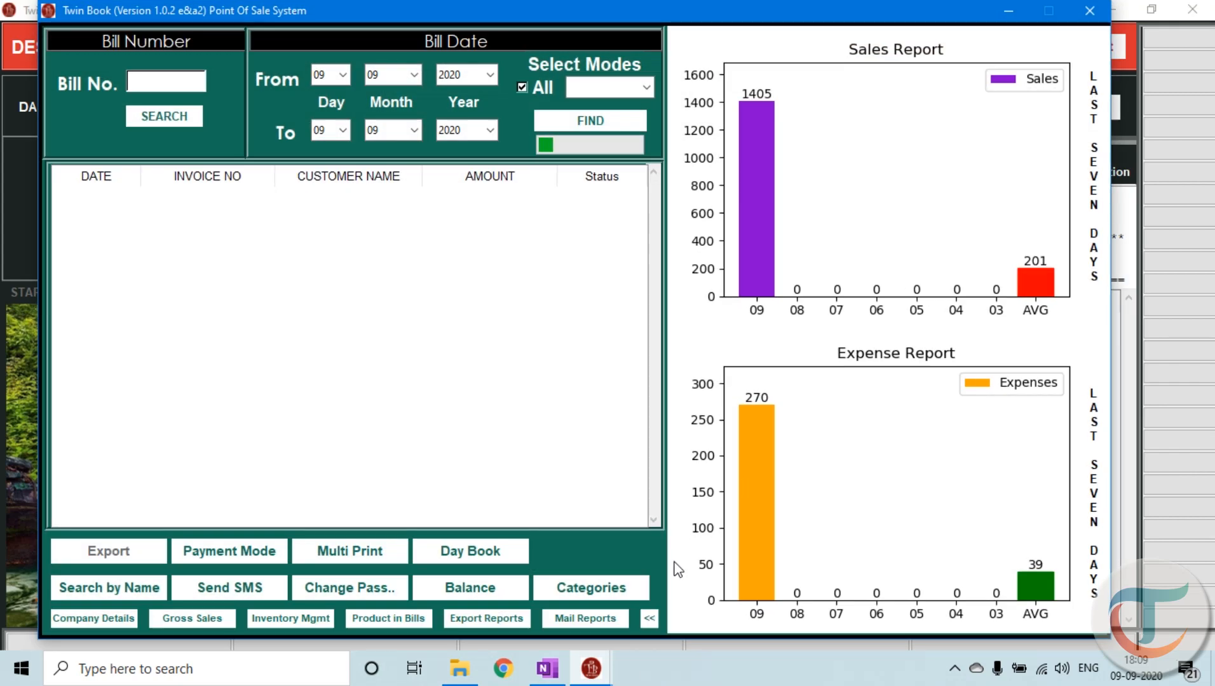
click(496, 620)
click(766, 253)
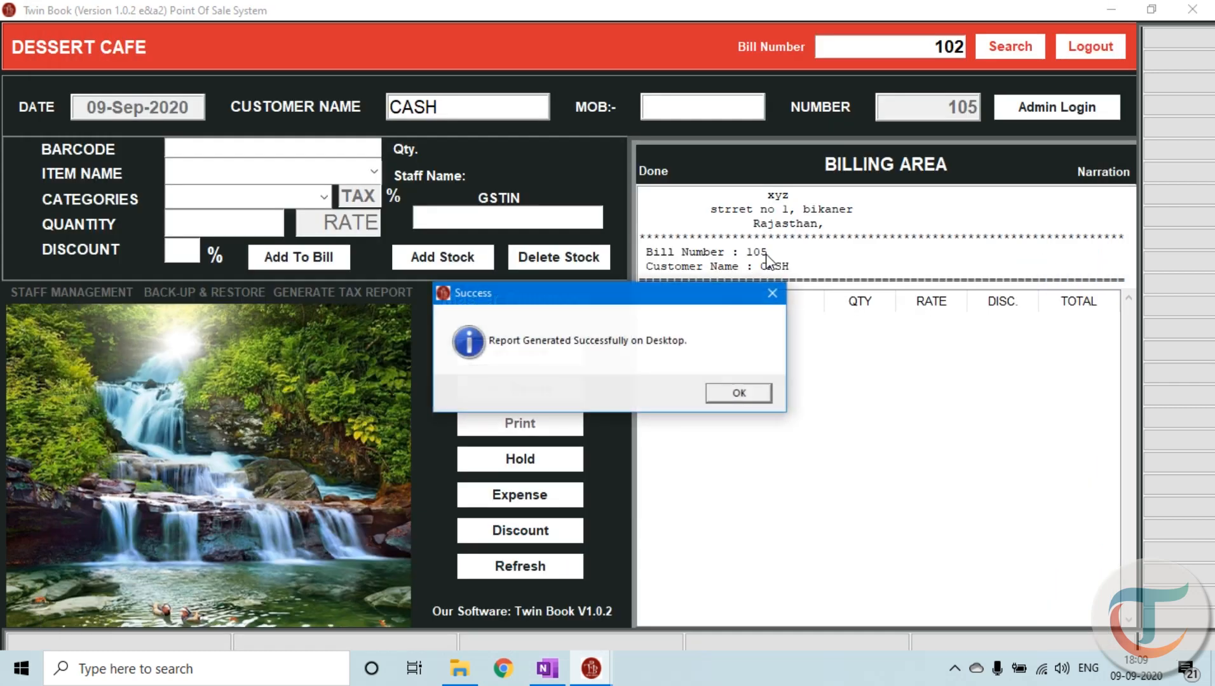
click(745, 394)
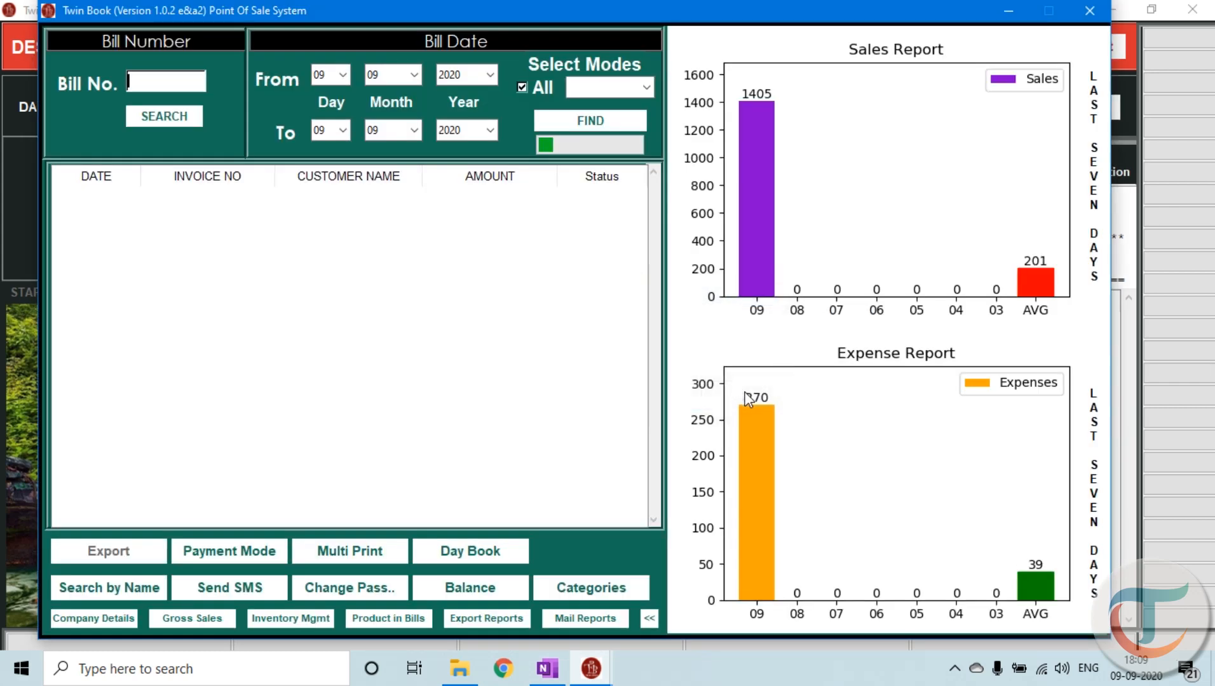
click(1117, 11)
click(1116, 12)
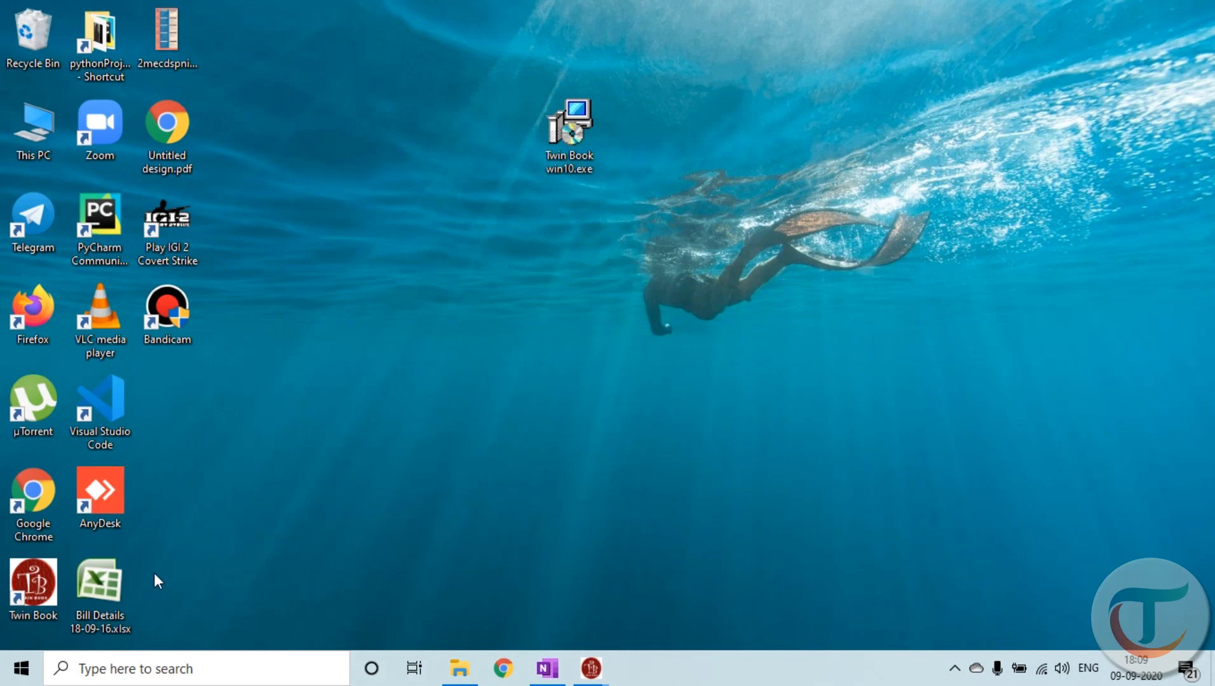
double_click(111, 578)
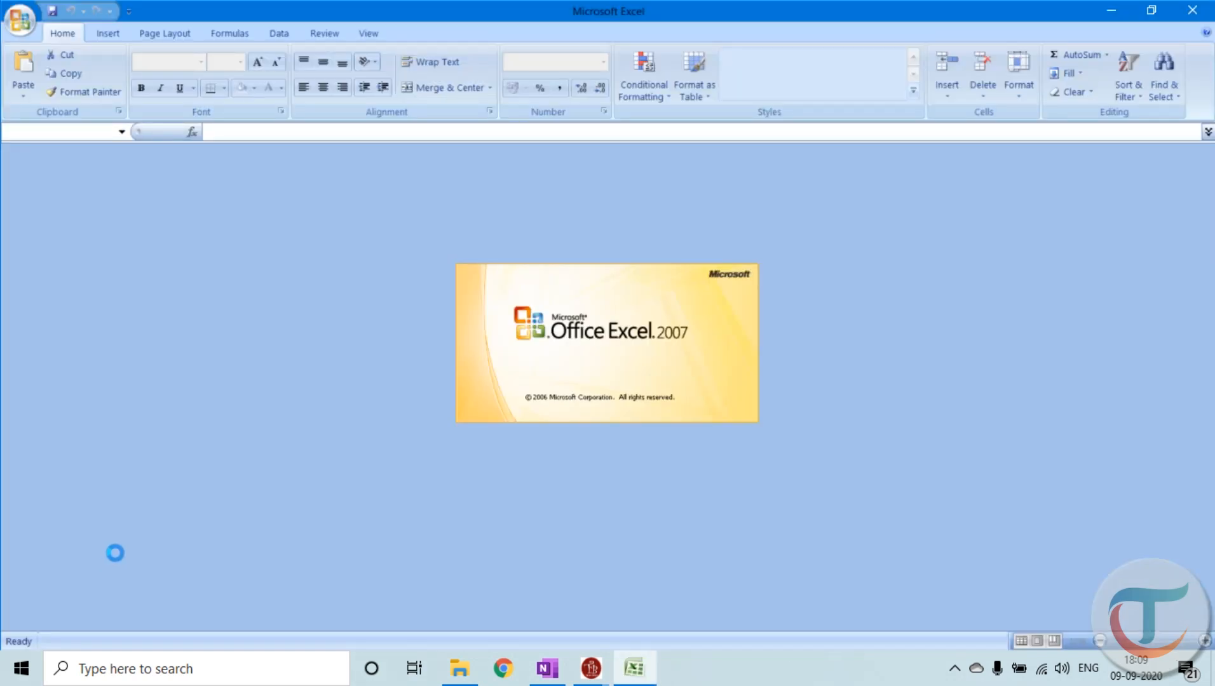
ctrl+scroll(203, 356, up, 4)
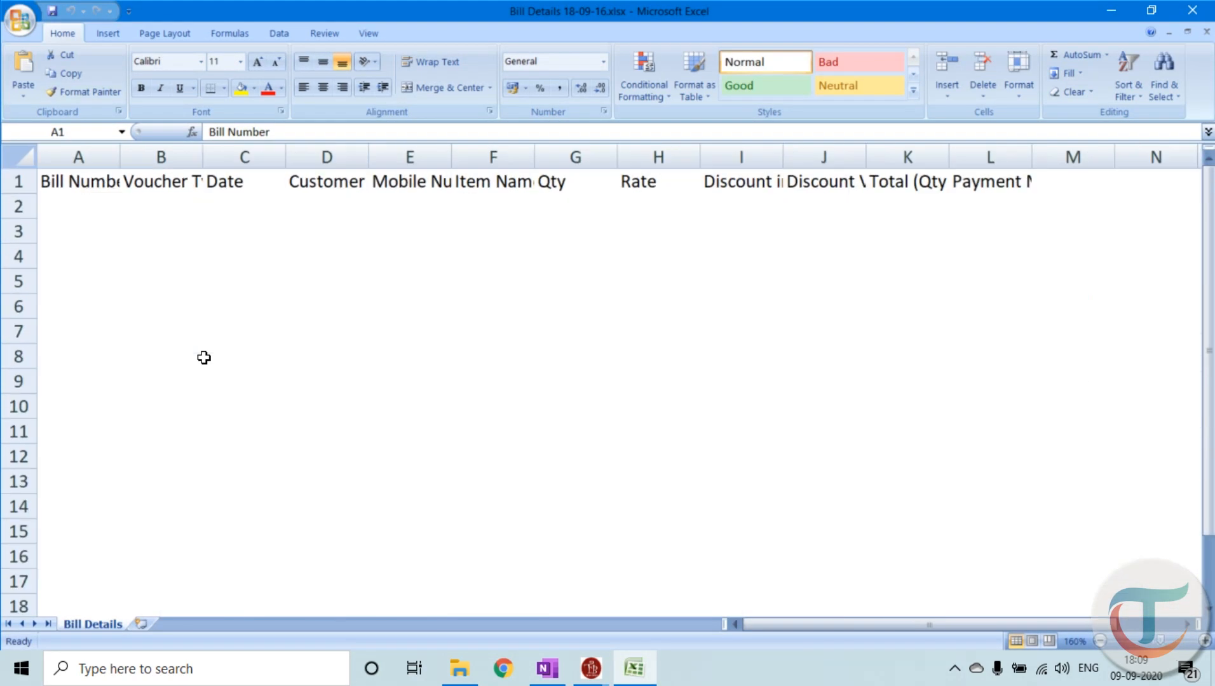
ctrl+scroll(203, 358, down, 2)
click(374, 151)
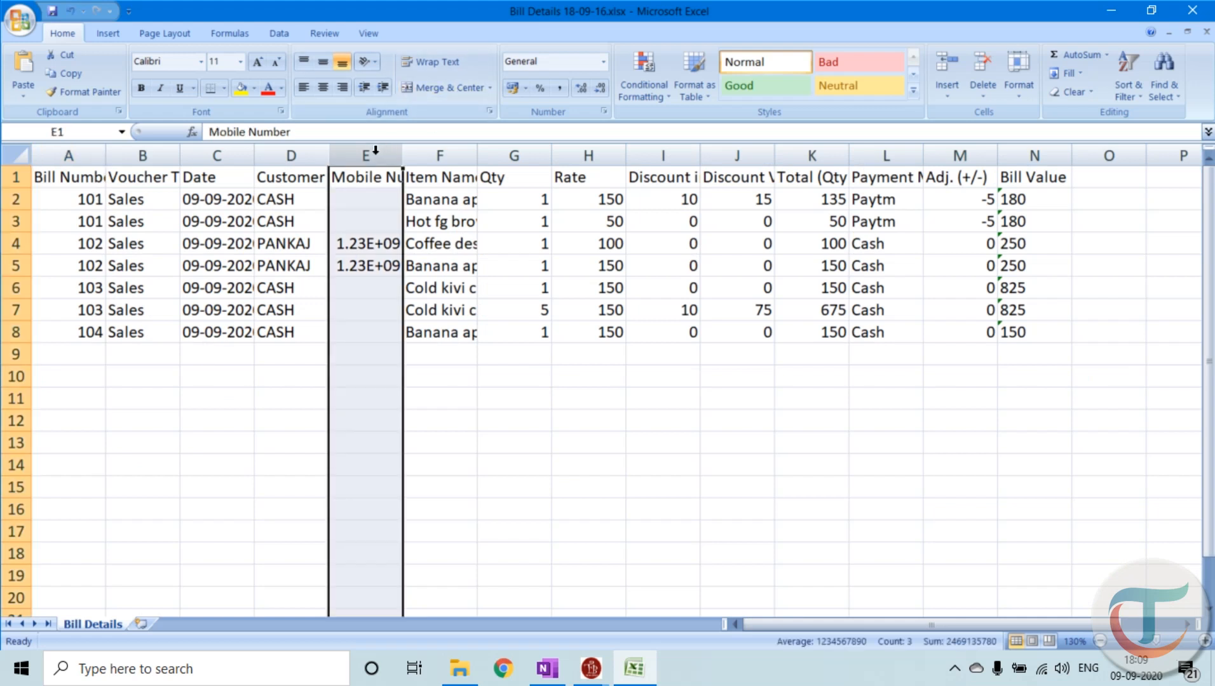
click(548, 61)
text(Number)
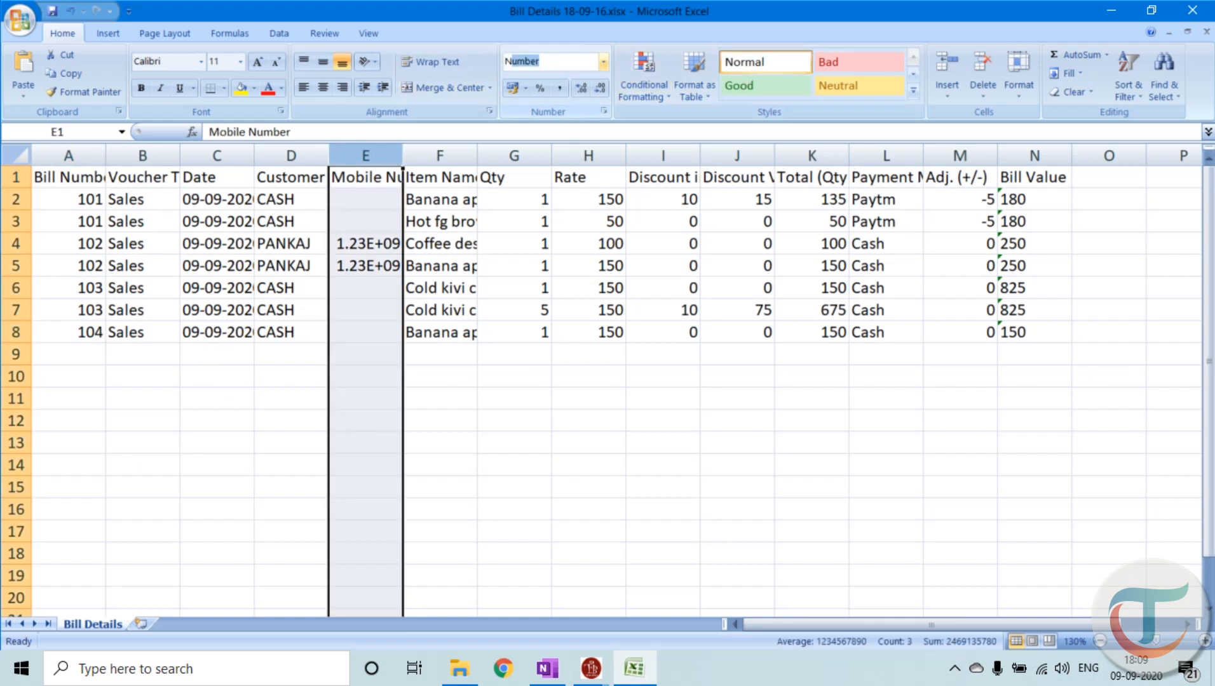
key(Return)
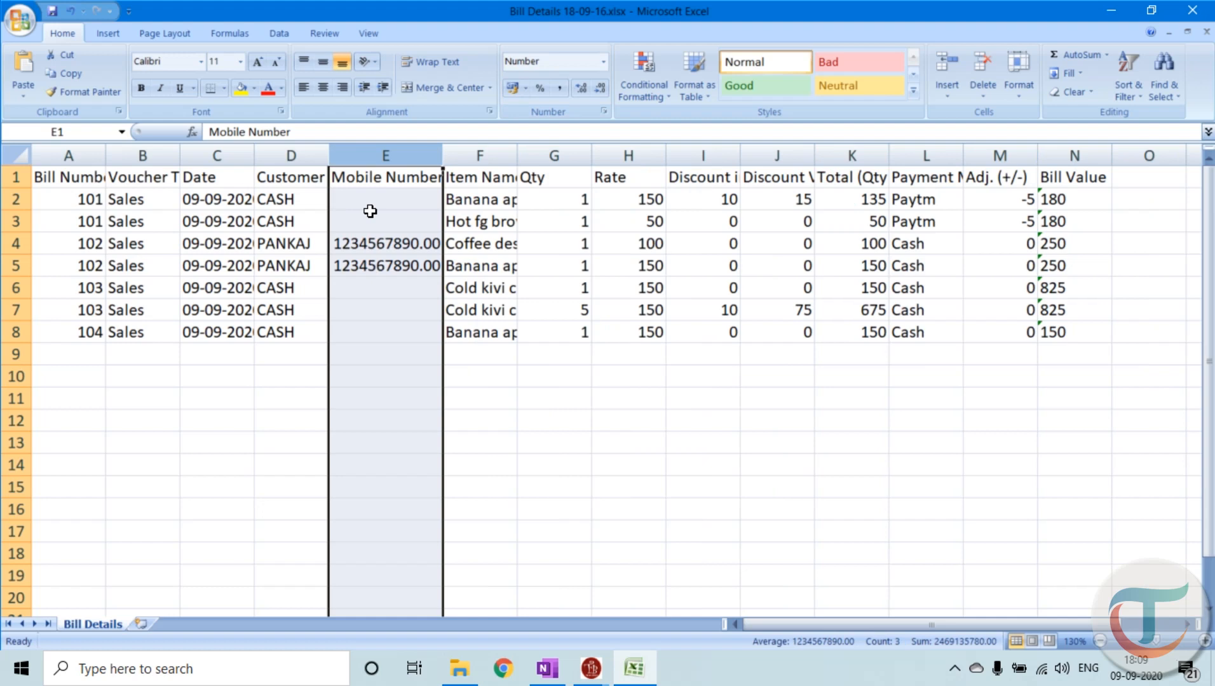
click(600, 88)
click(600, 88)
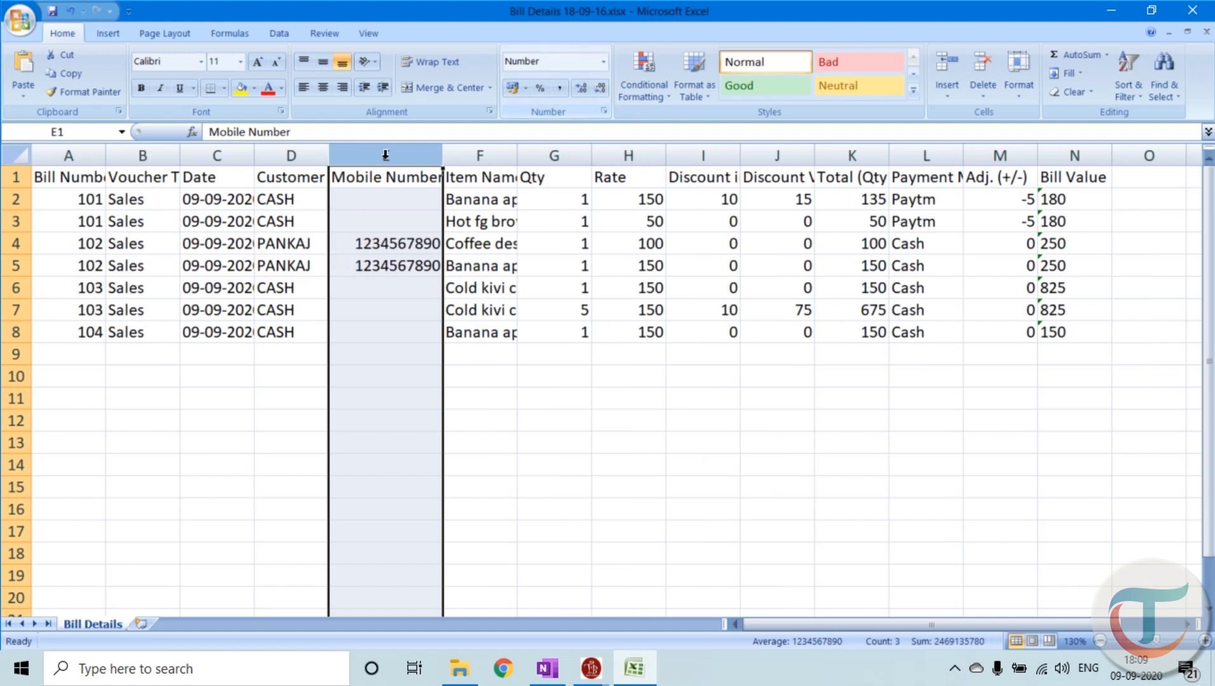
click(17, 155)
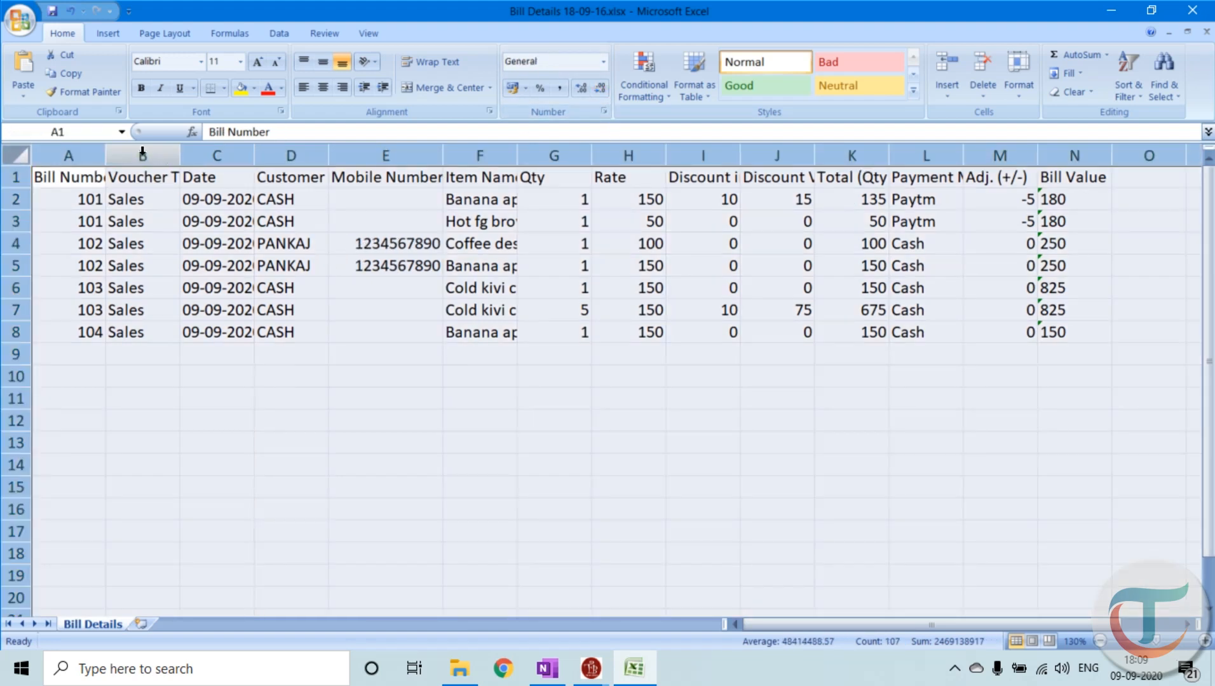
double_click(106, 155)
ctrl+scroll(372, 360, down, 1)
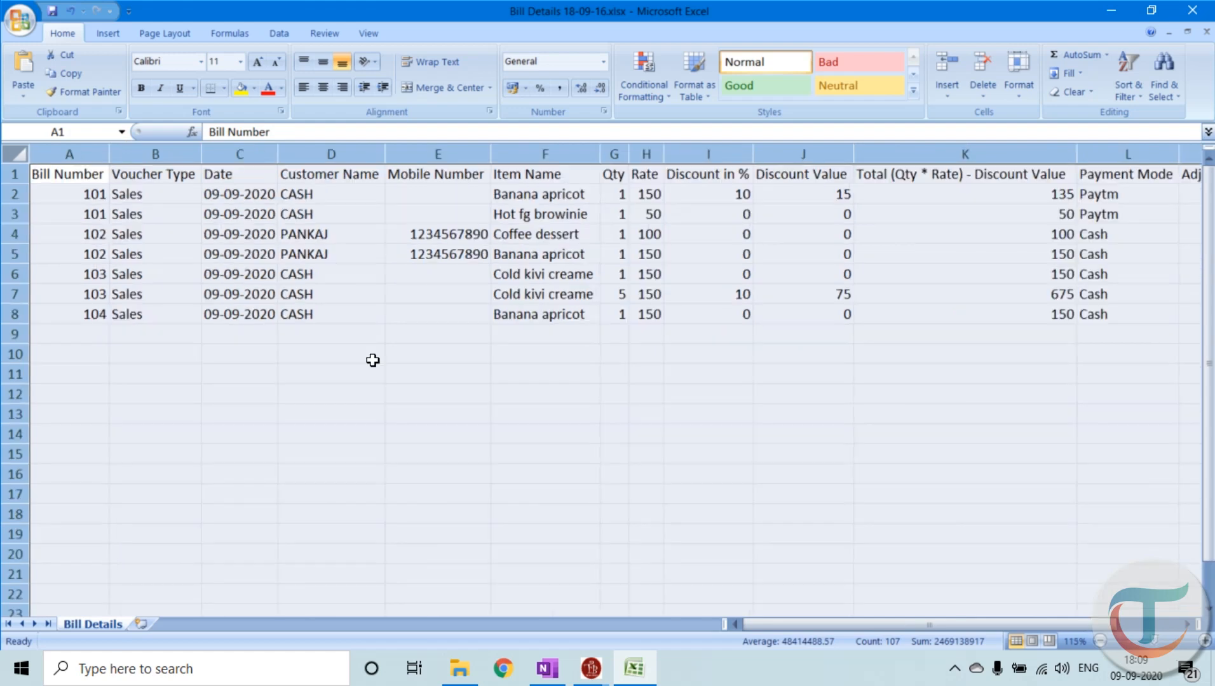
click(373, 360)
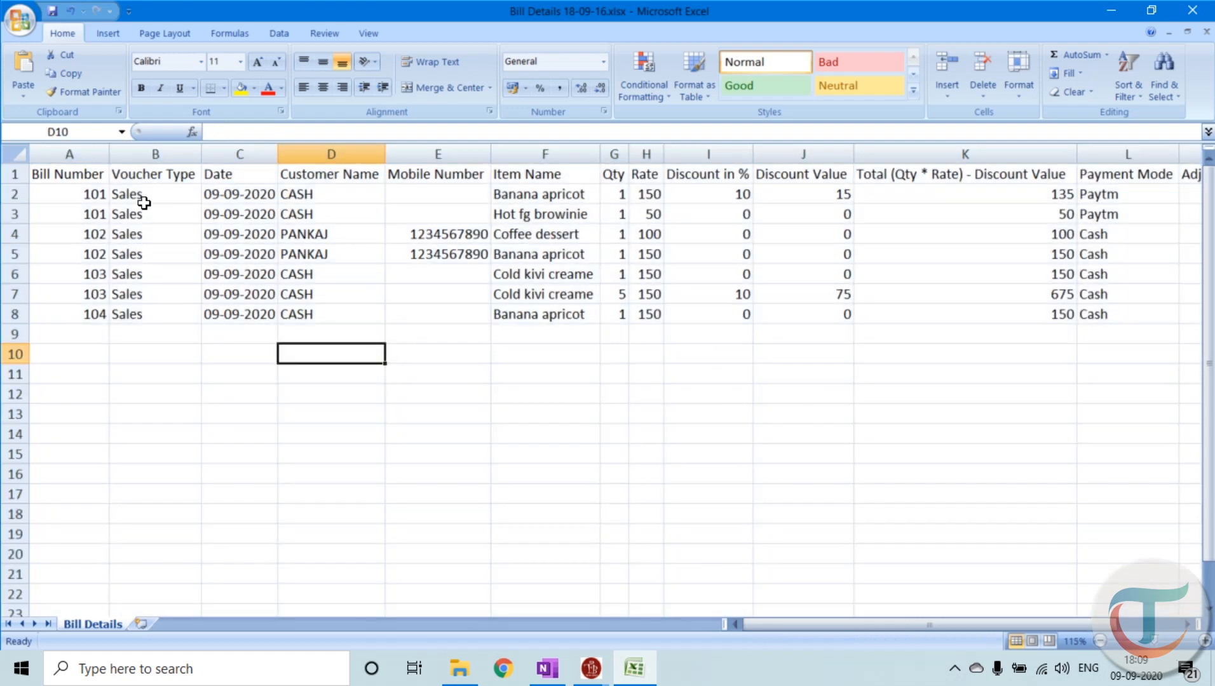
drag(75, 193, 96, 314)
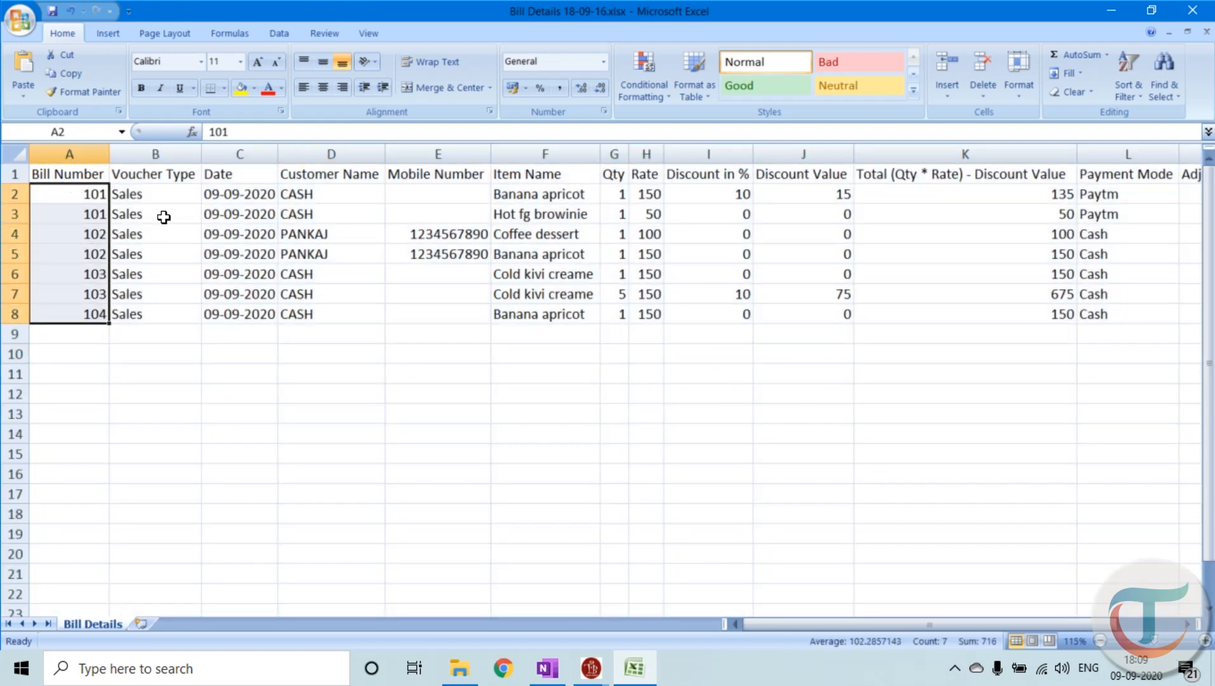
drag(152, 197, 166, 336)
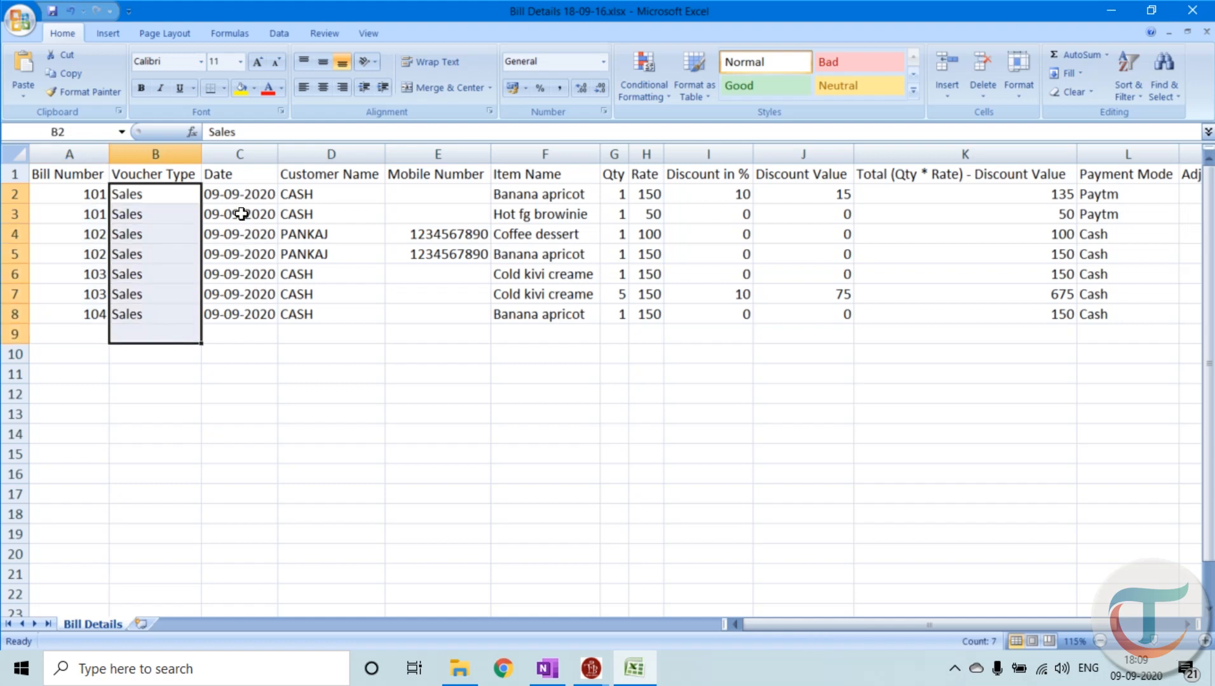
drag(239, 196, 262, 306)
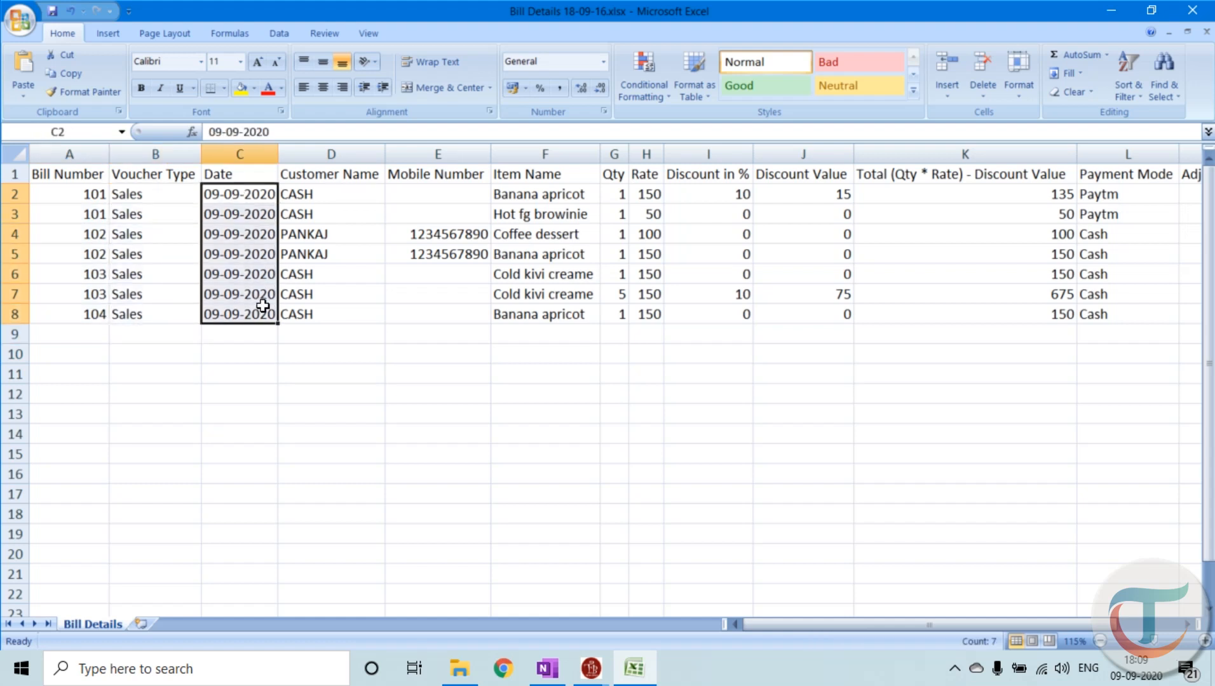
click(330, 198)
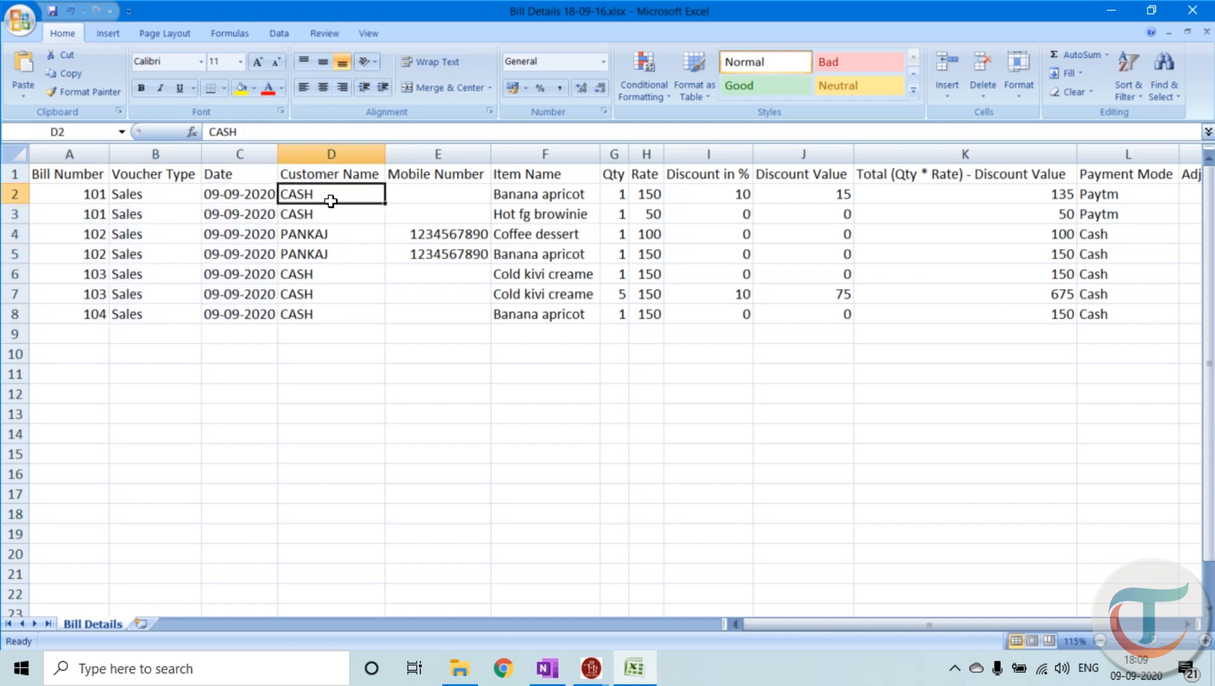
drag(330, 200, 344, 312)
click(454, 197)
drag(453, 197, 1070, 325)
drag(772, 625, 832, 624)
drag(1050, 205, 1055, 316)
click(1050, 198)
click(1054, 211)
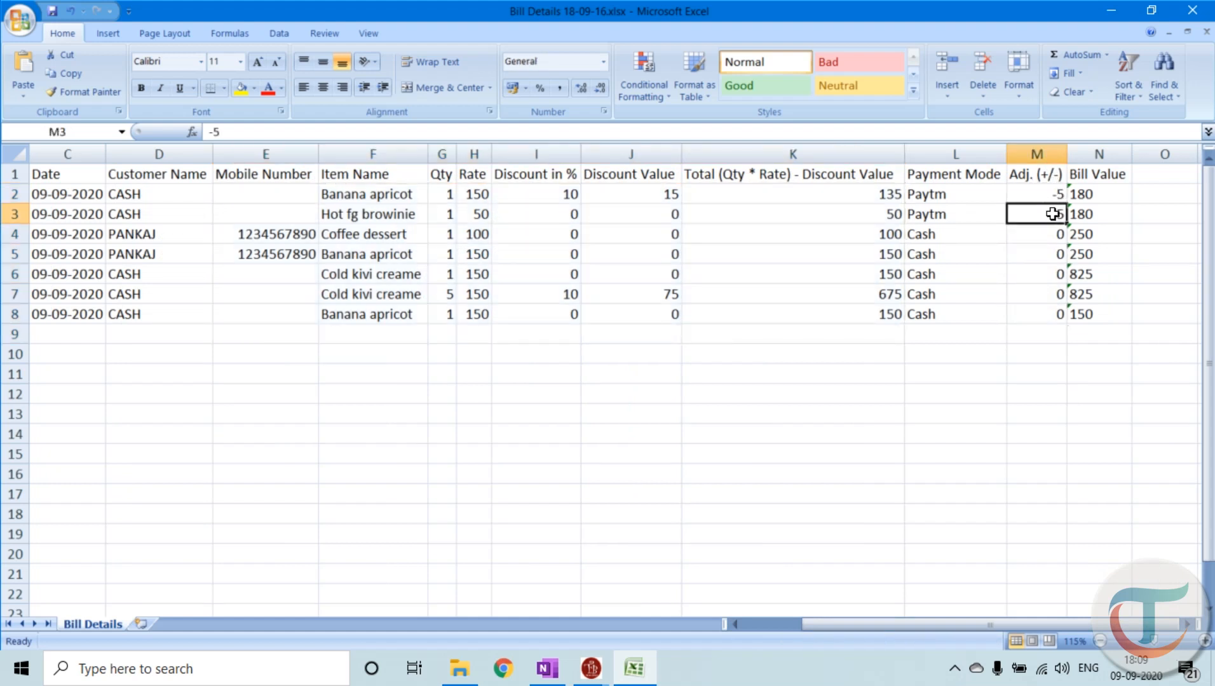
drag(1080, 190, 1088, 305)
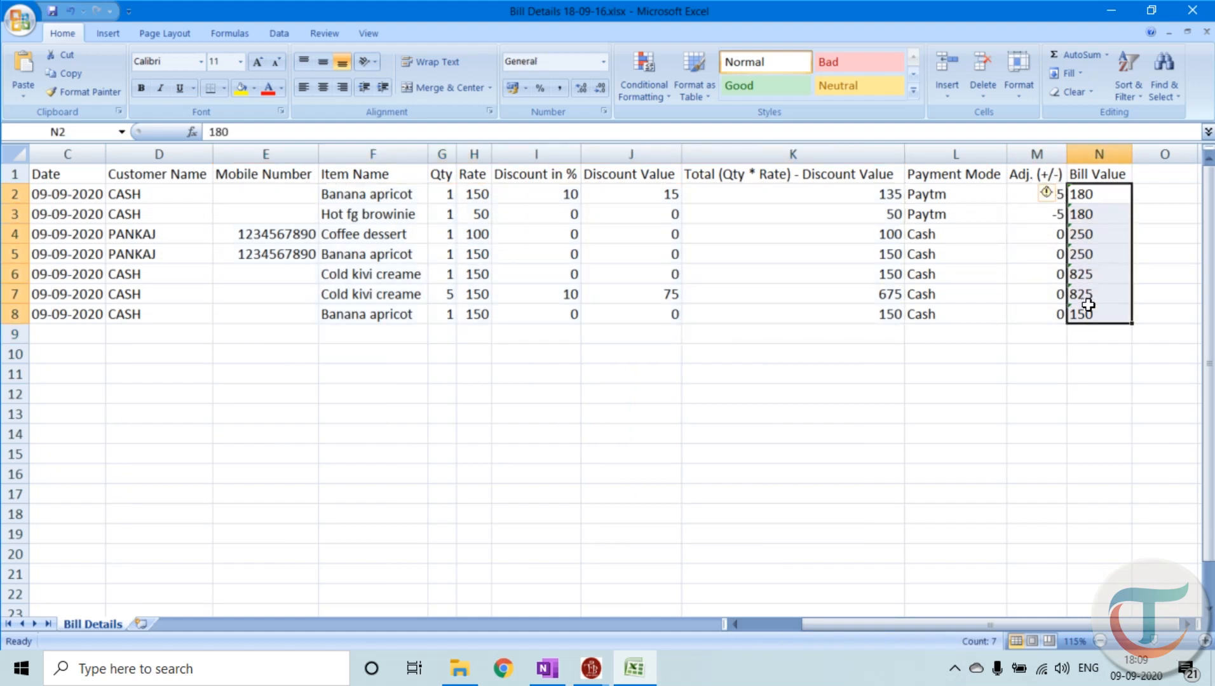
drag(794, 202, 820, 343)
drag(562, 199, 661, 343)
click(655, 191)
drag(654, 192, 668, 317)
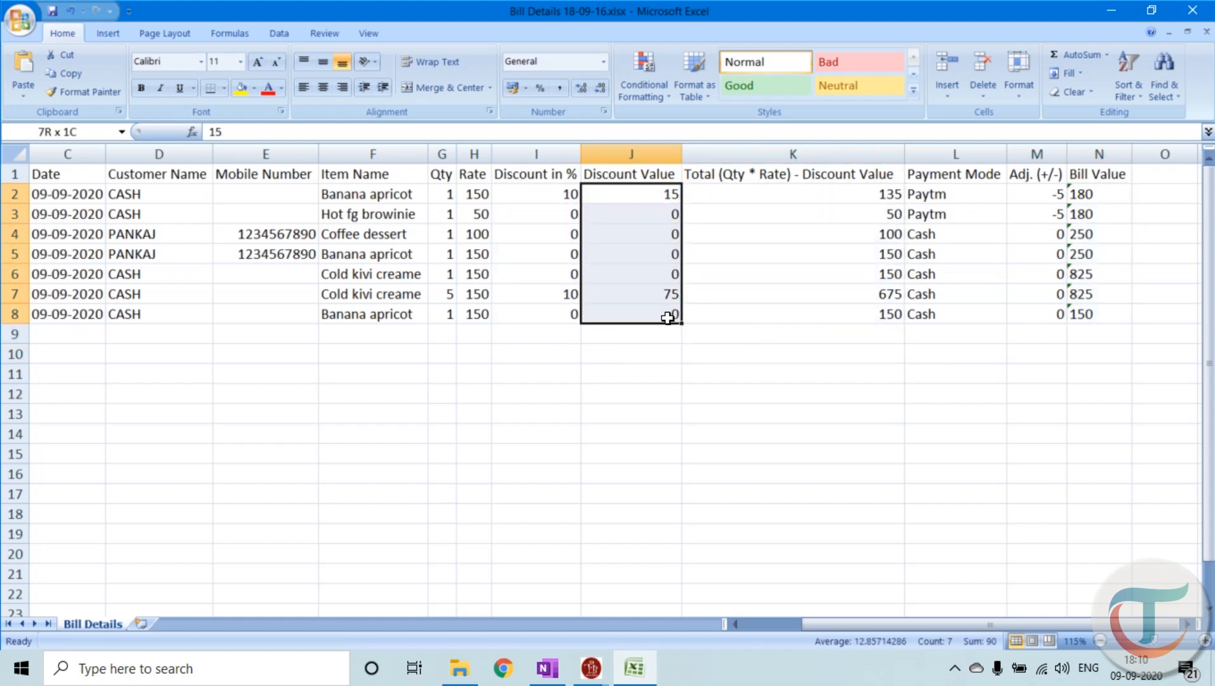
click(449, 194)
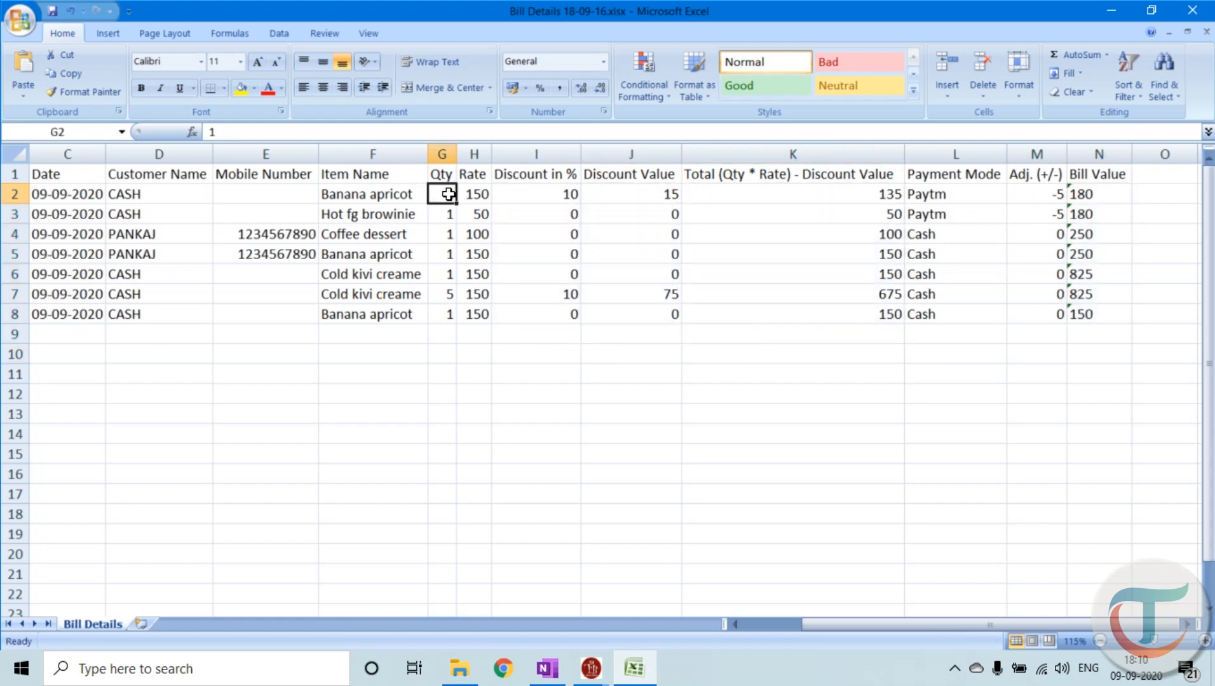
click(475, 195)
click(520, 198)
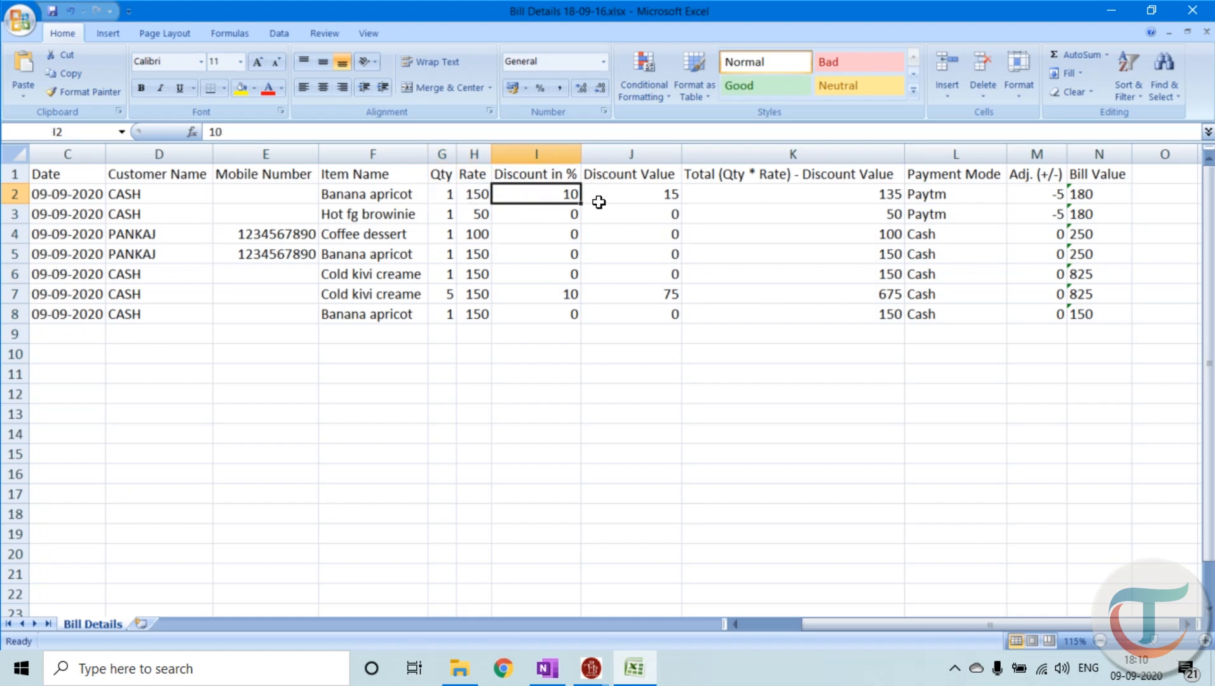
click(661, 194)
click(817, 188)
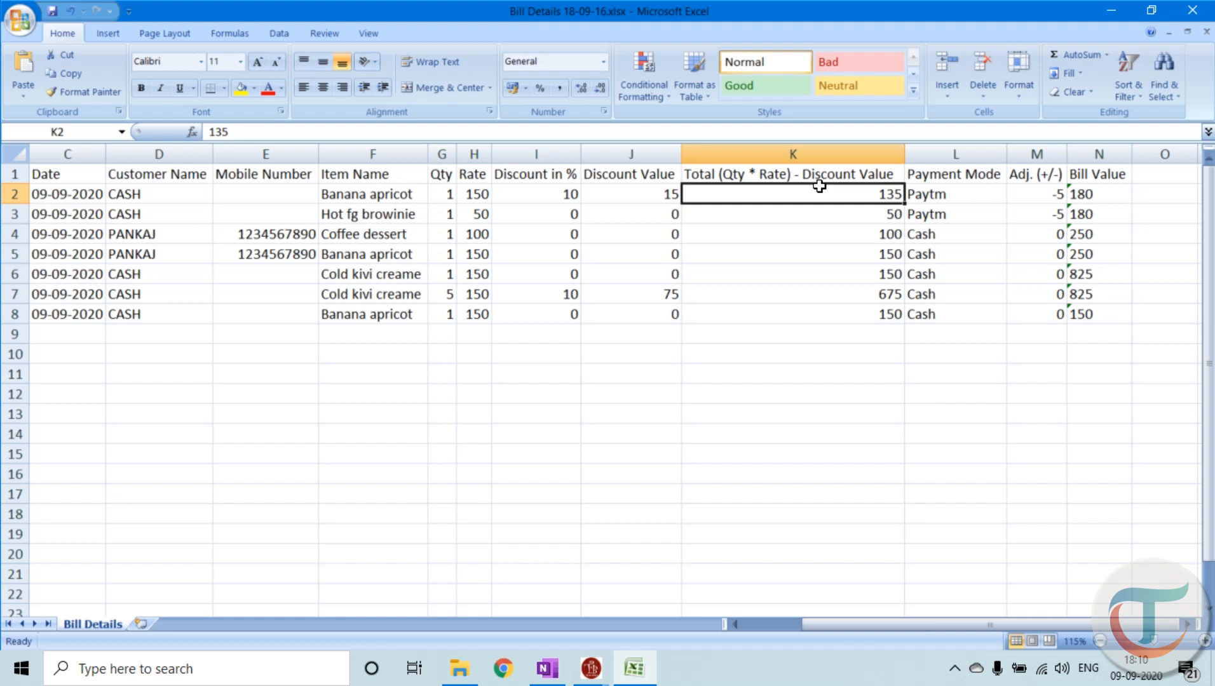
click(849, 216)
click(1079, 216)
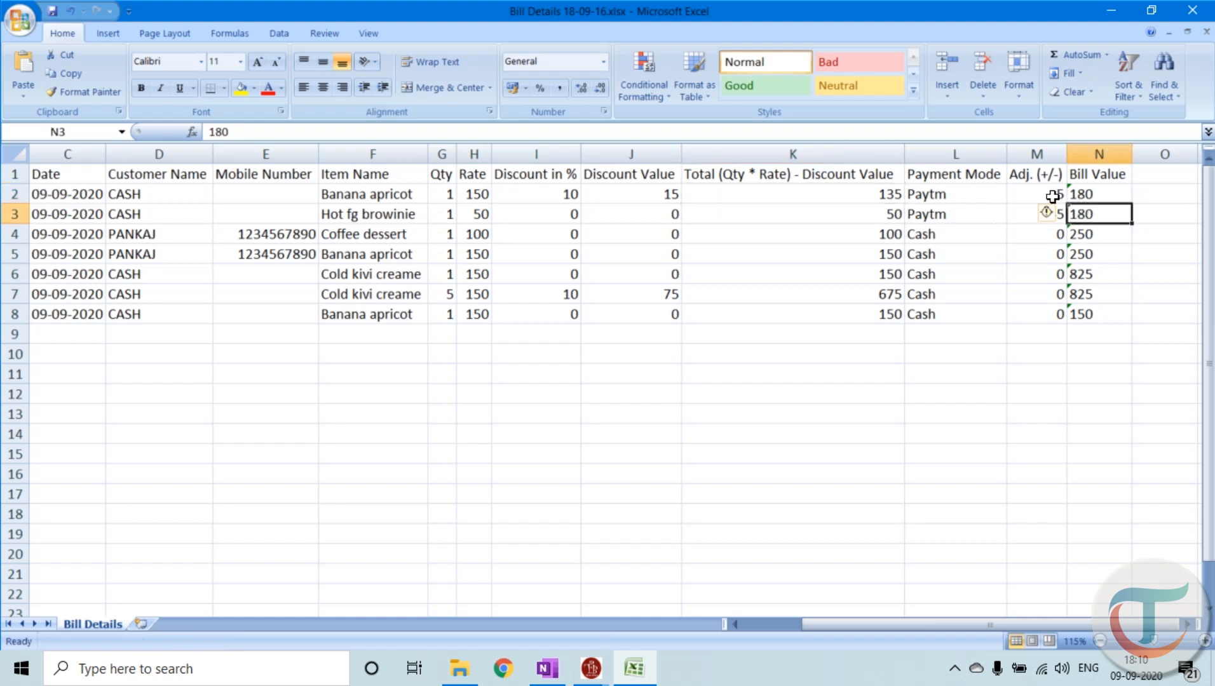
drag(1055, 196, 1061, 233)
click(1098, 212)
click(1193, 11)
click(615, 379)
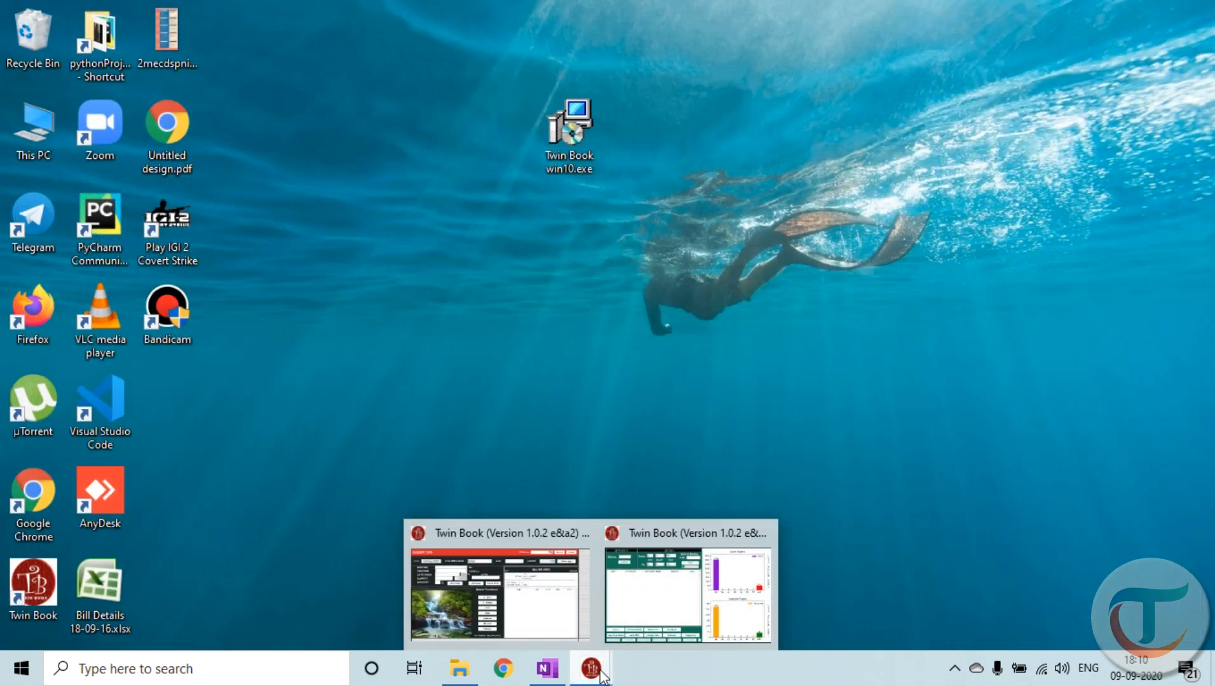
Step: Open and close the 2020-09-09 Mail Daily Report Sales dialog, then restore the billing screen
click(657, 581)
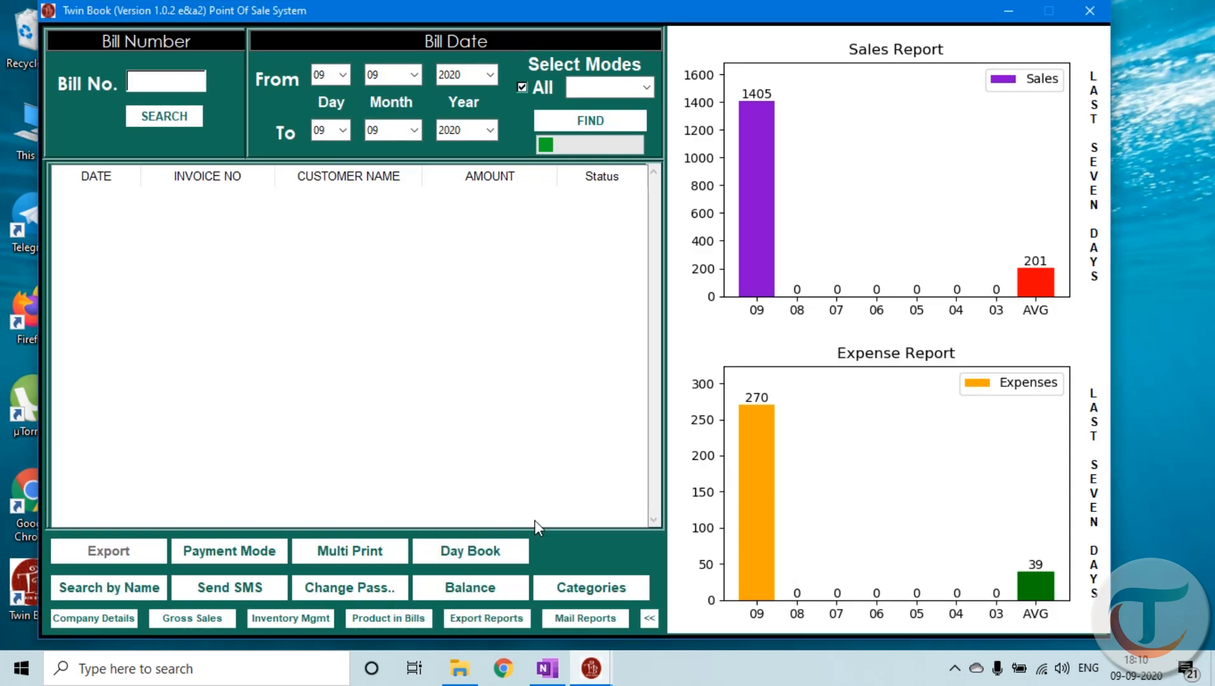
click(567, 621)
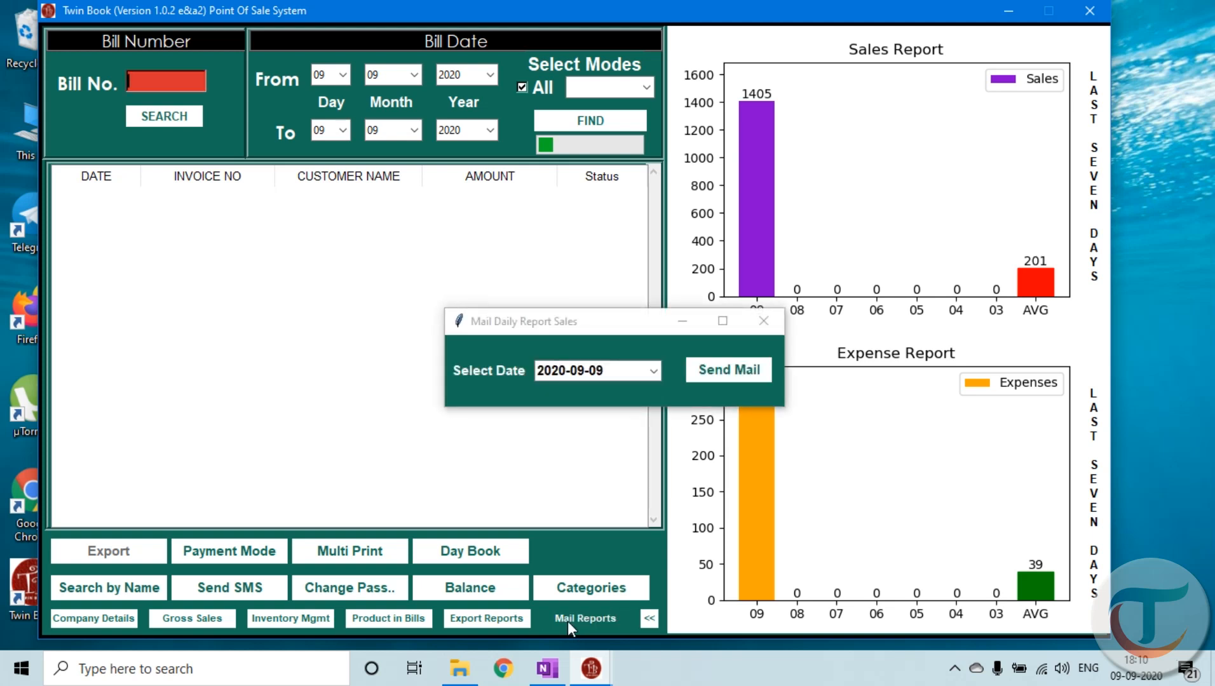
click(618, 321)
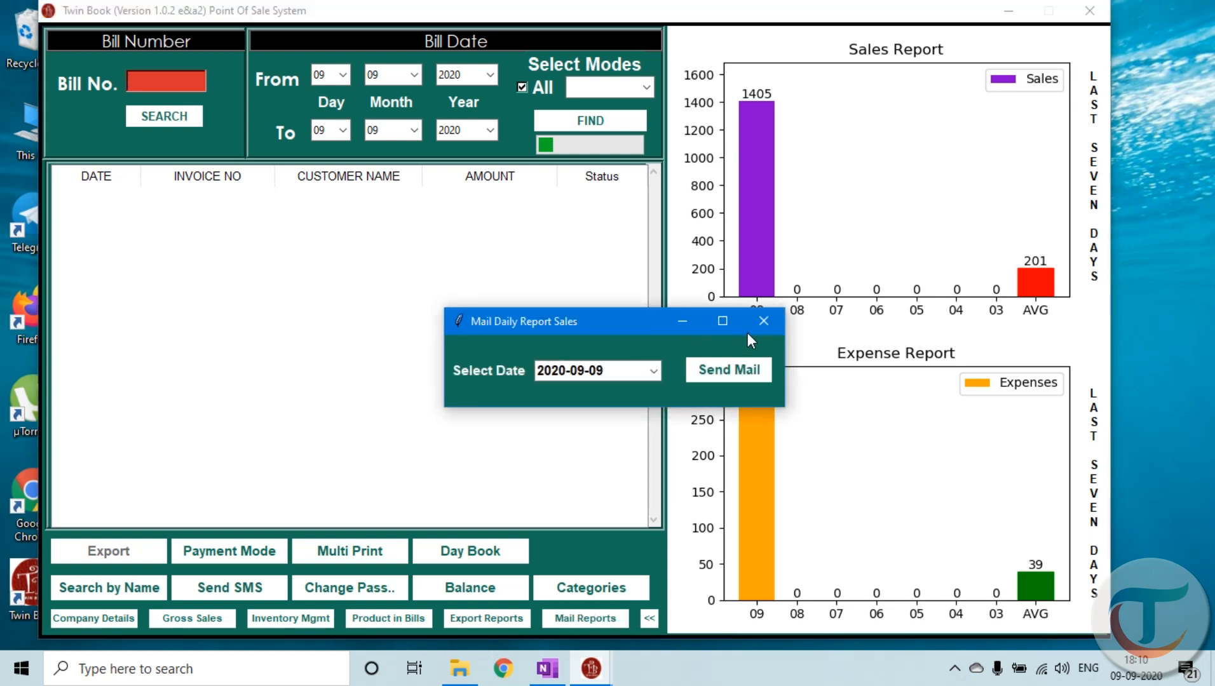
click(761, 323)
click(1103, 12)
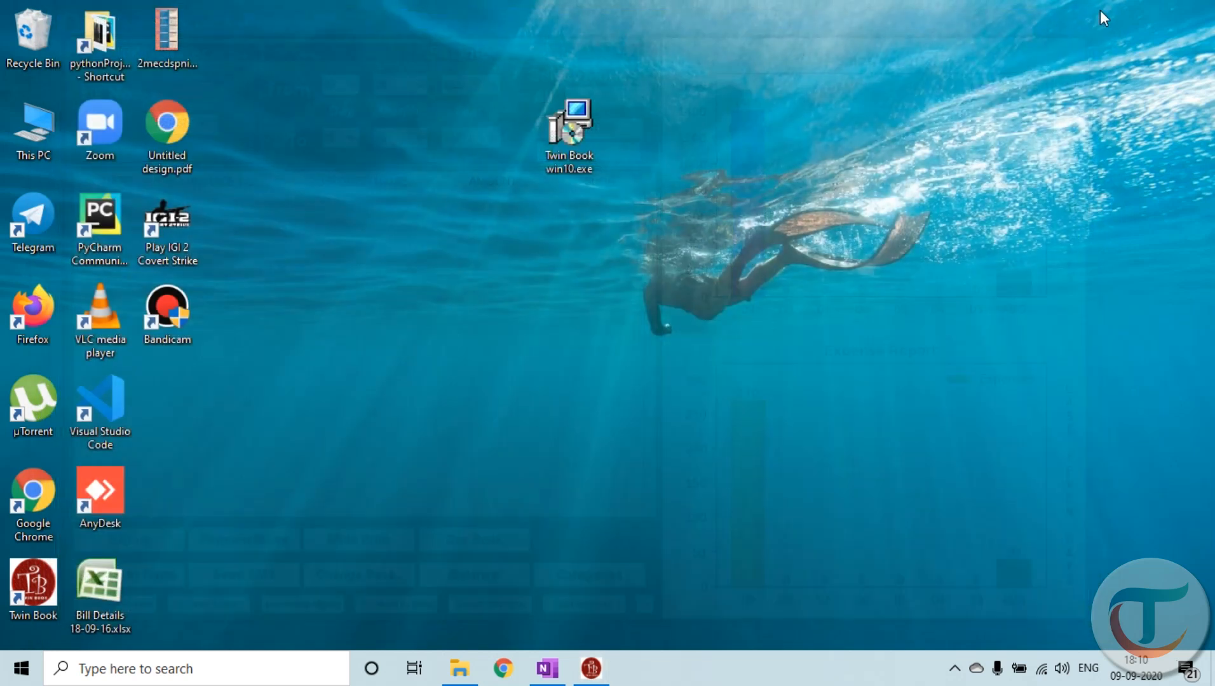
click(546, 668)
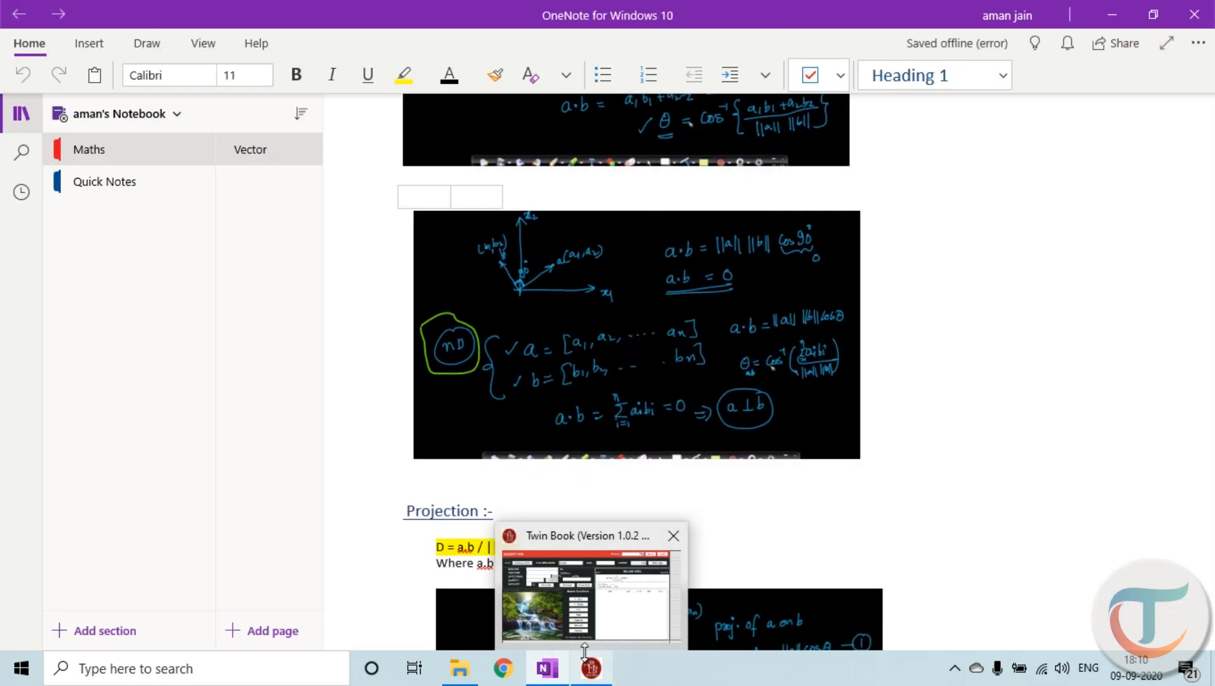
click(587, 664)
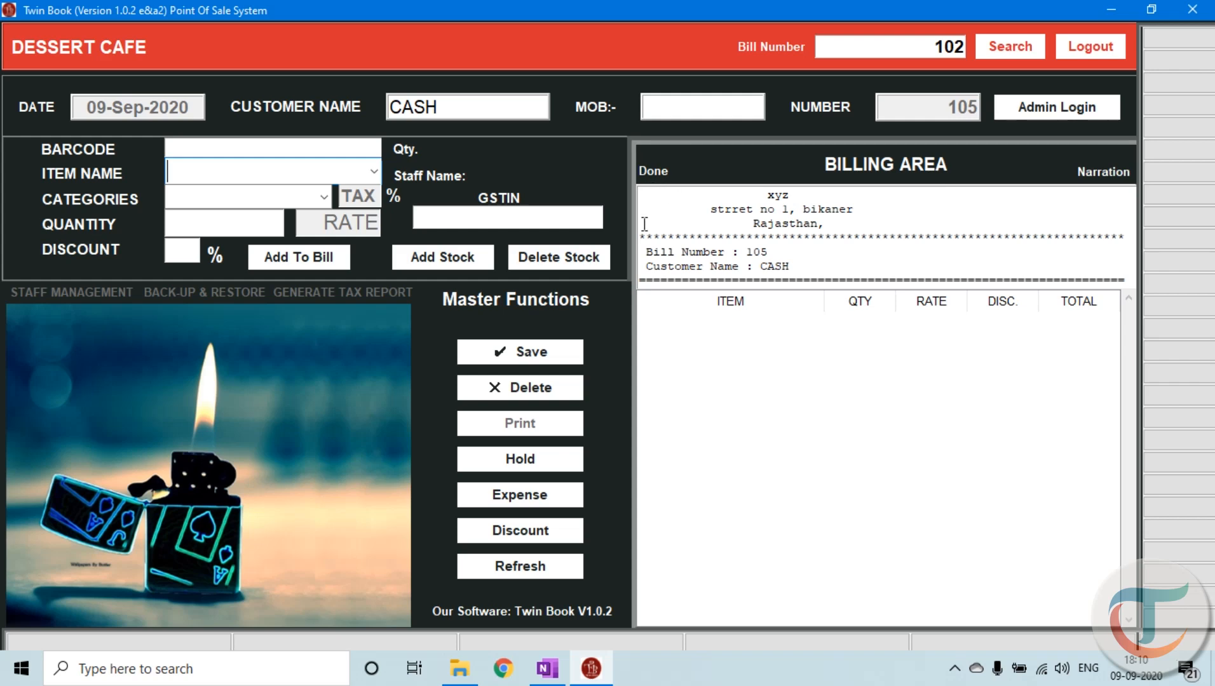
click(588, 260)
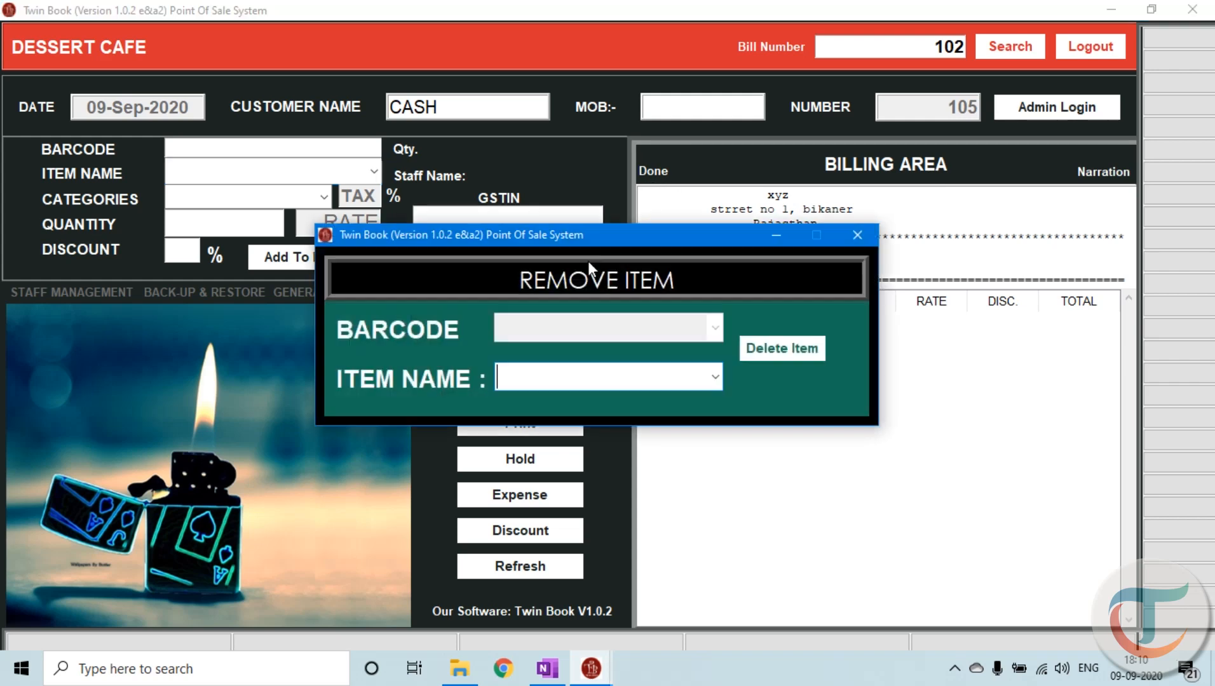
click(715, 378)
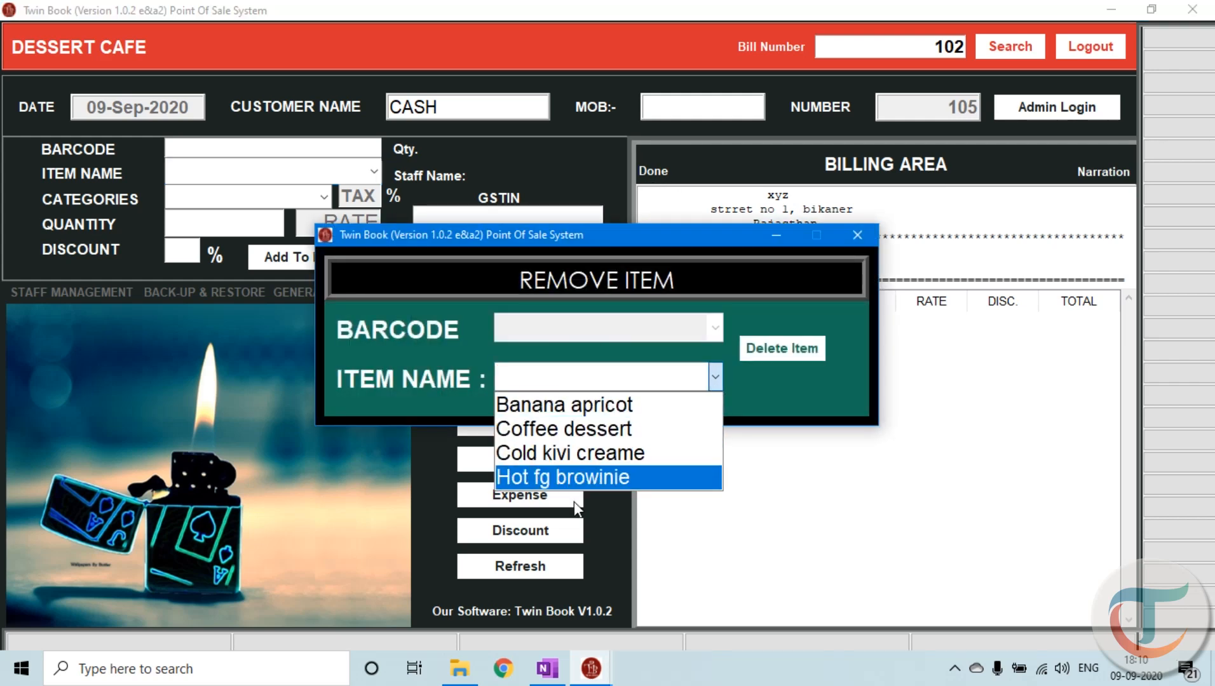
click(580, 405)
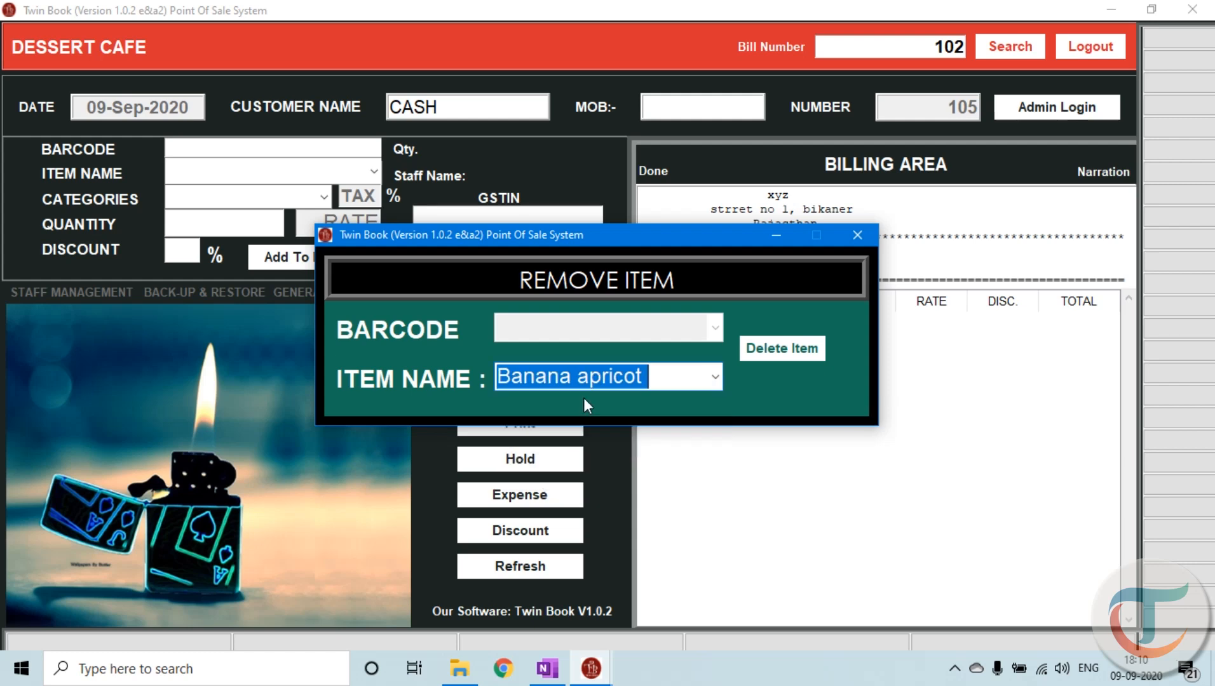
click(763, 351)
click(727, 393)
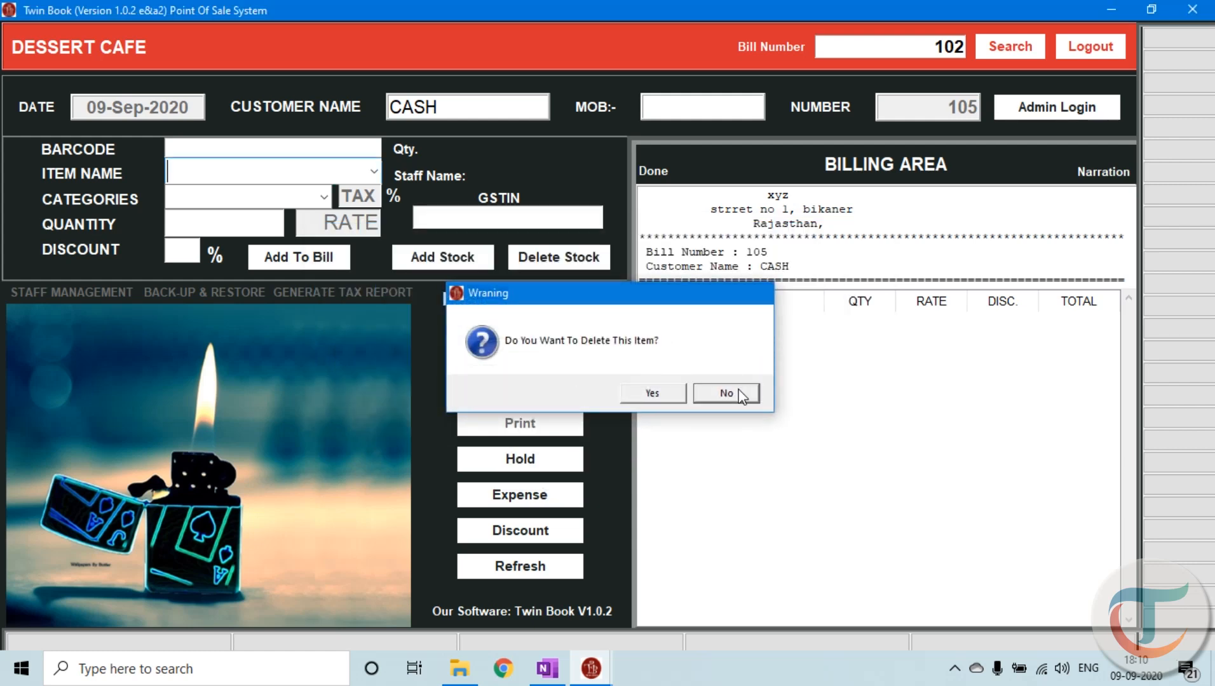
click(863, 234)
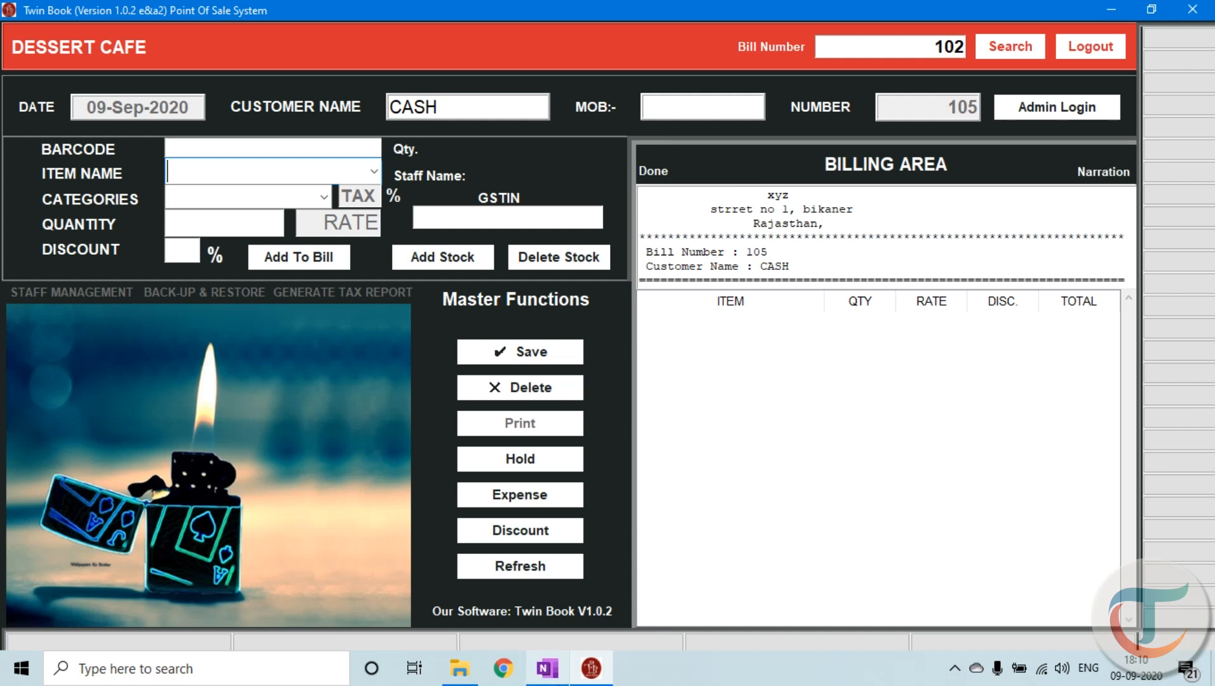
click(513, 675)
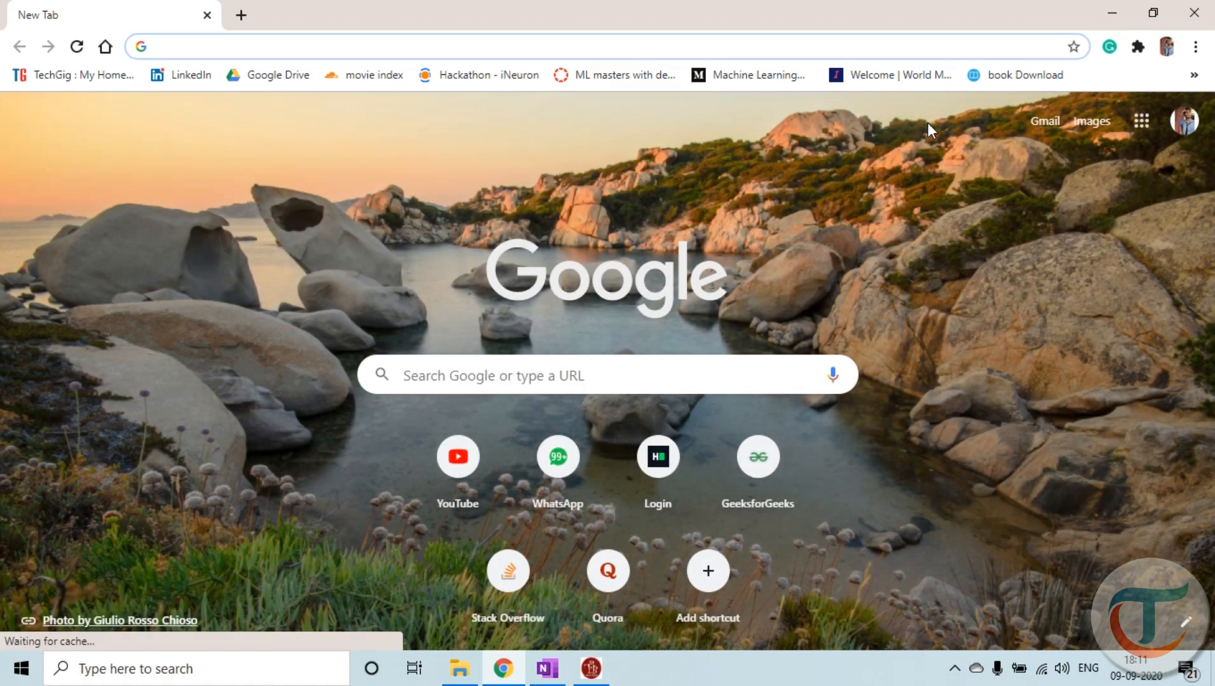
Step: Open Gmail and start adding another Google account, closing the old inbox tab
click(1042, 126)
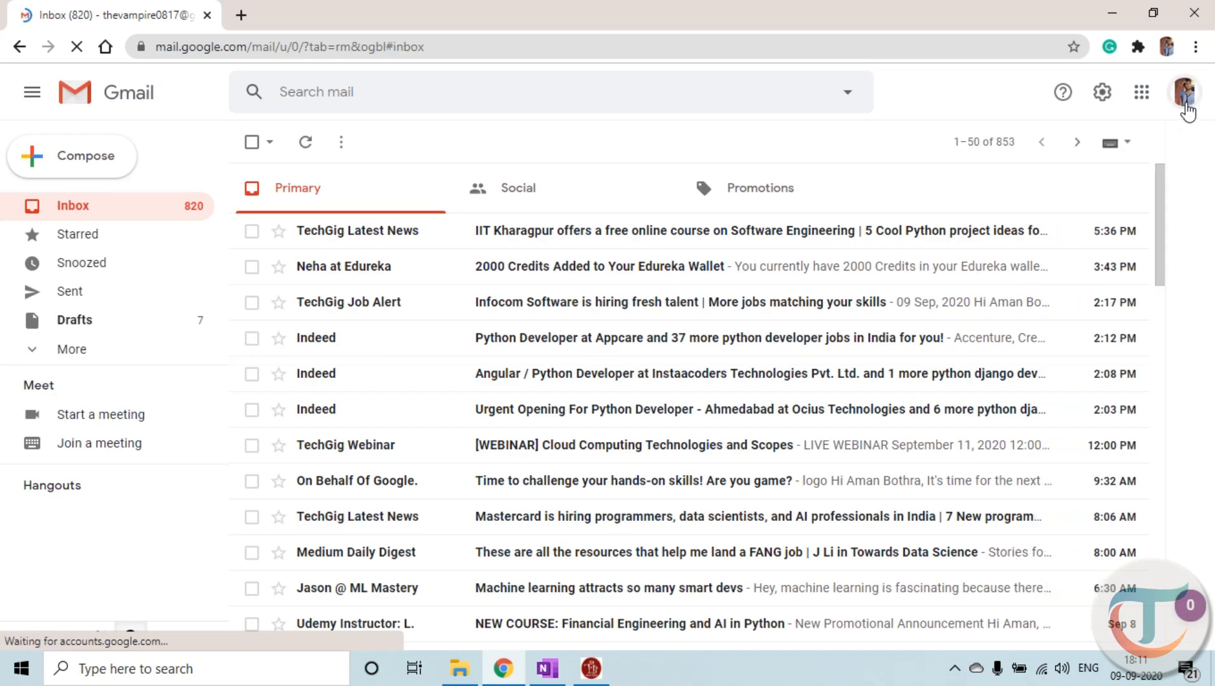
click(1186, 96)
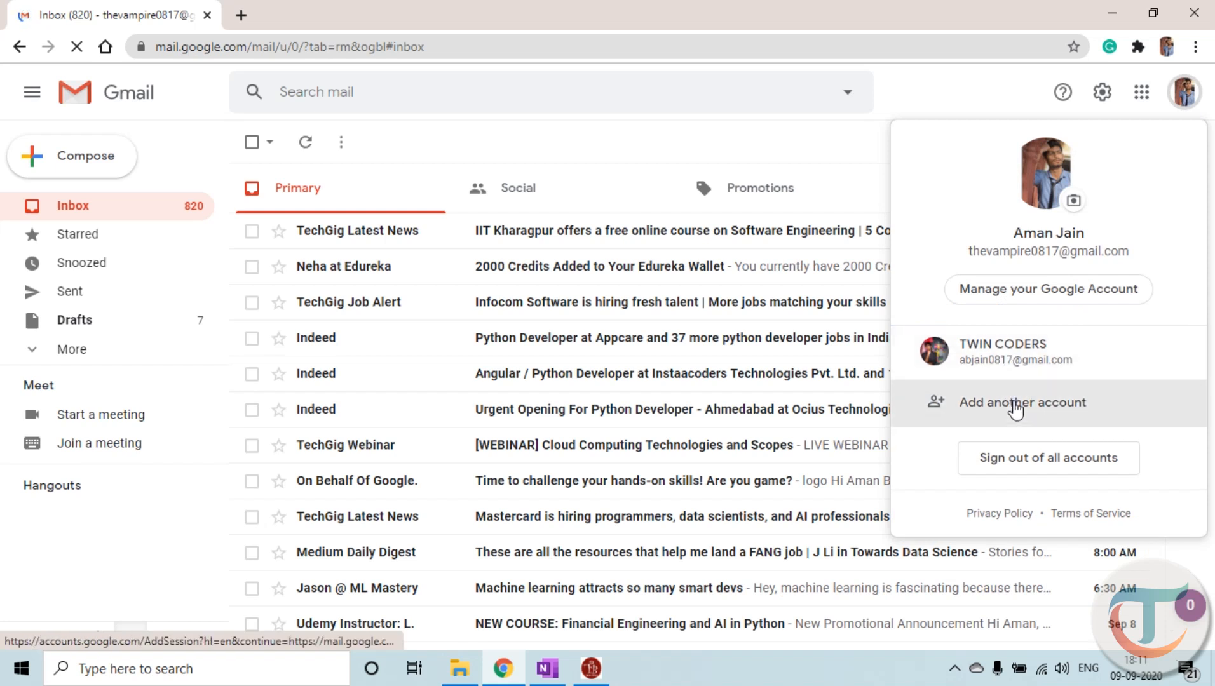
click(1015, 405)
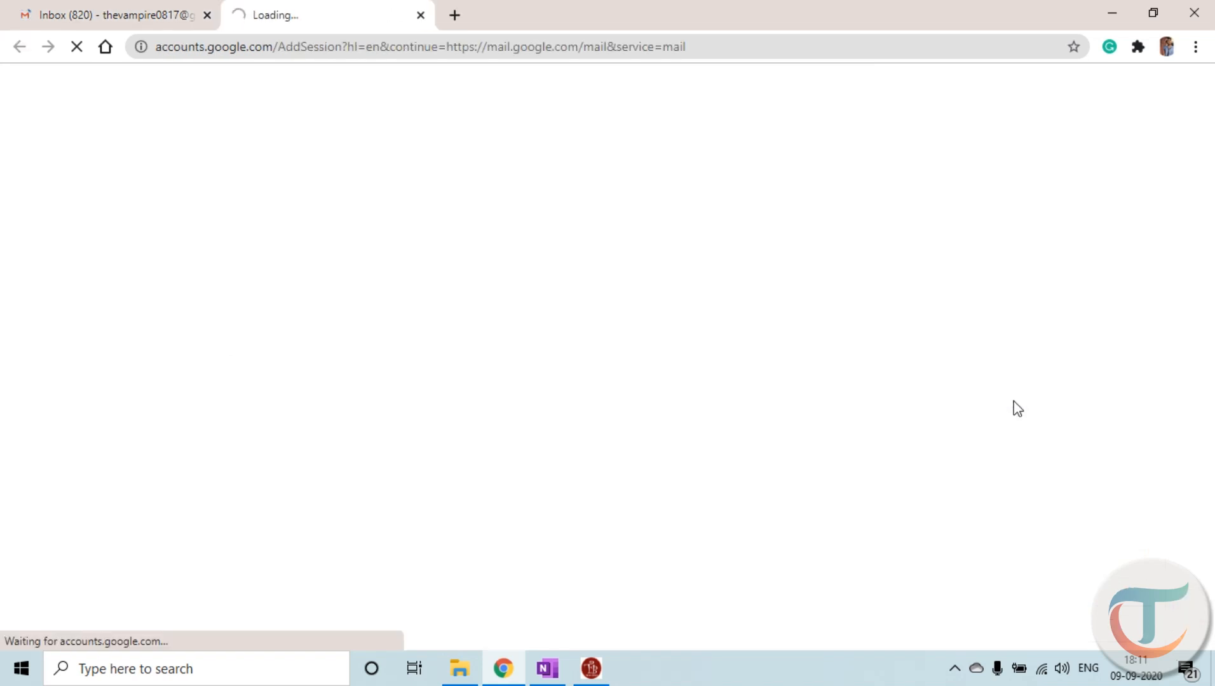
click(207, 15)
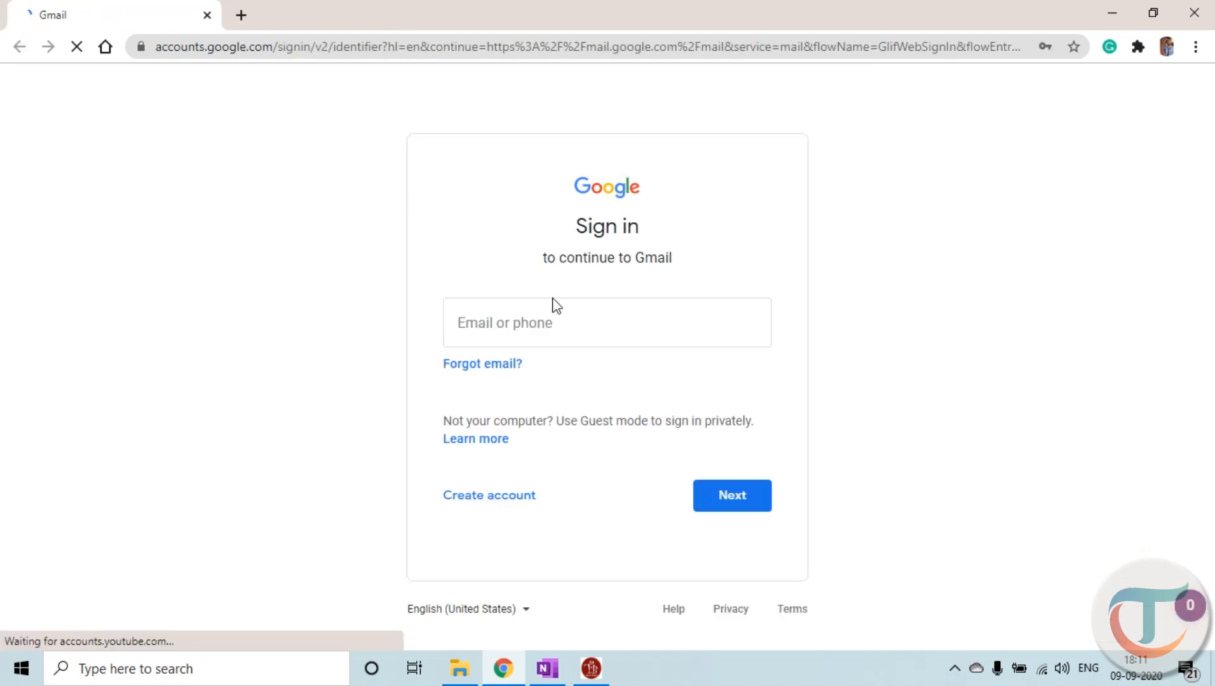
Step: Sign in with the account's email address and password, declining to save the password
click(556, 319)
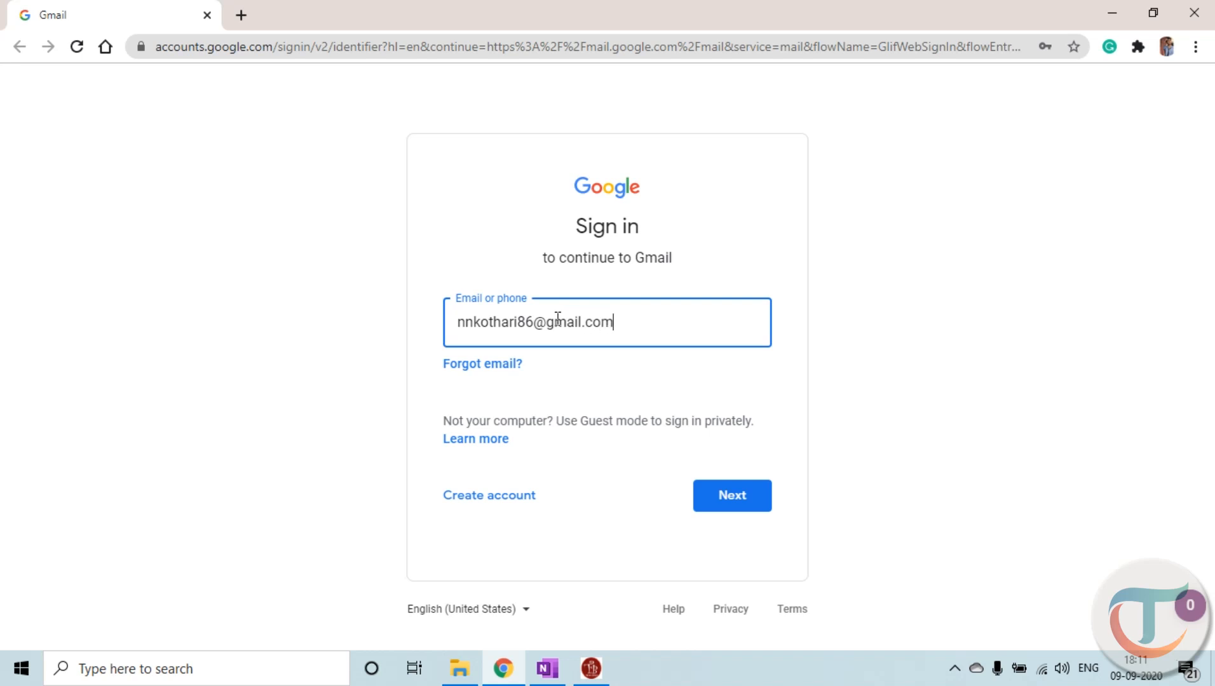
key(Return)
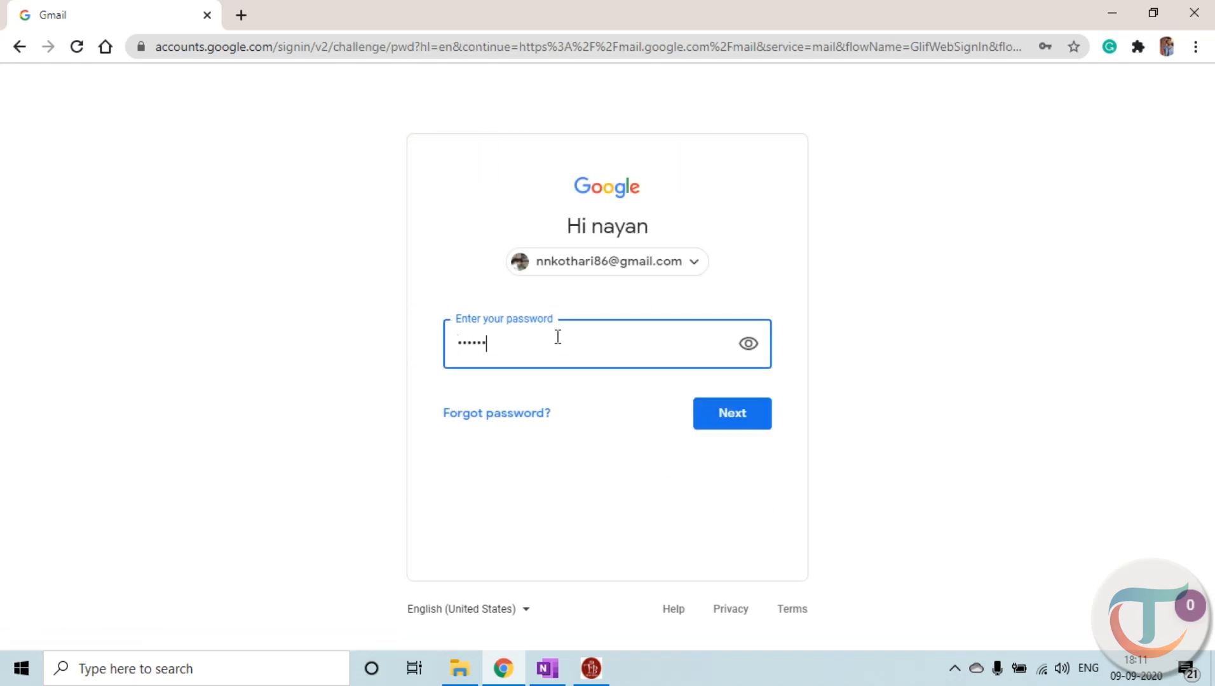
text(*)
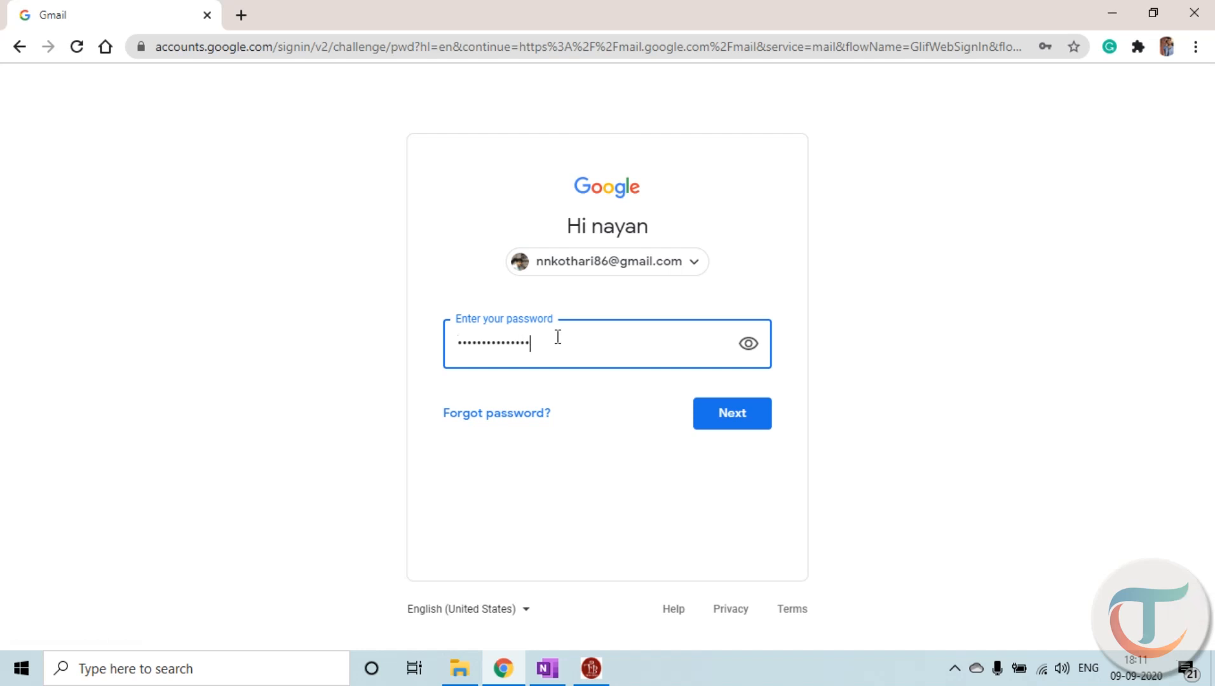
click(726, 425)
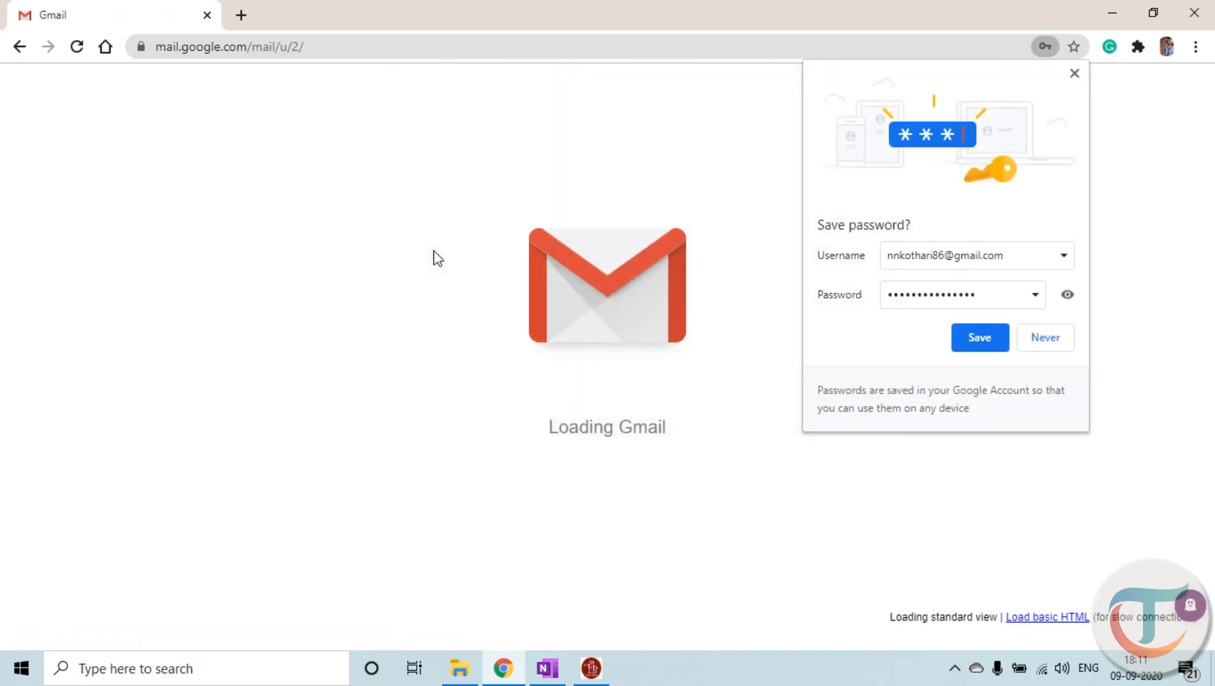
click(1041, 340)
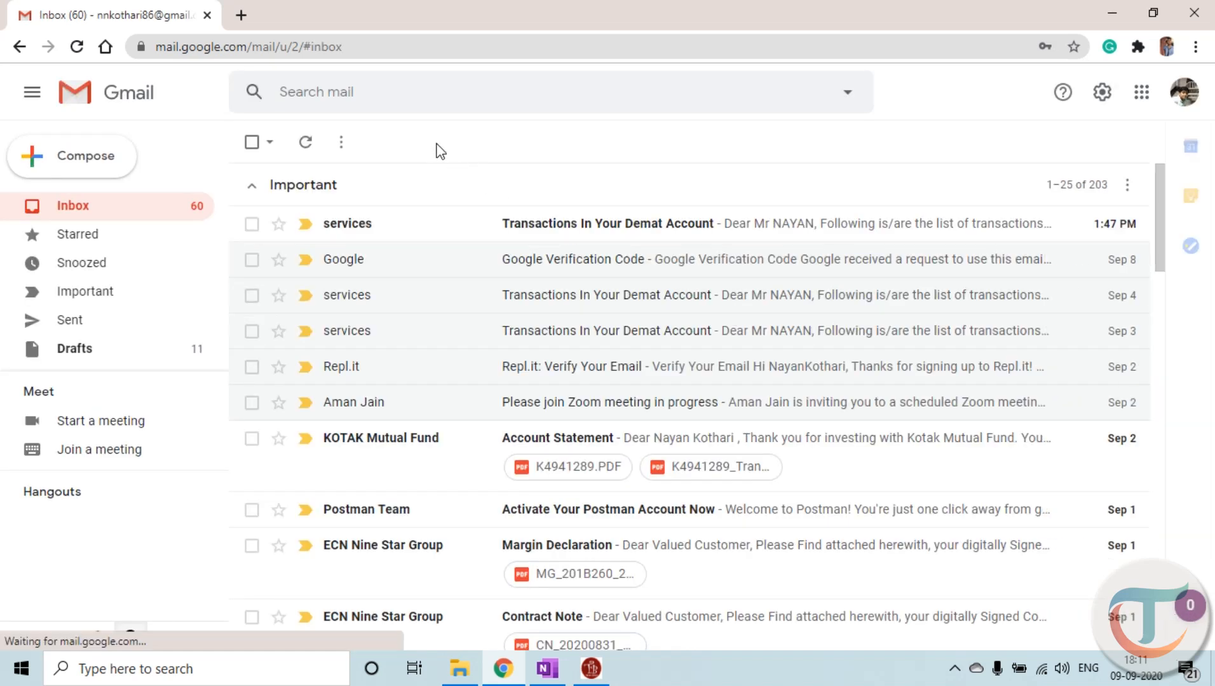
Step: Collapse Important and read the Bill No.101 Generated Successfully email from DESSERT CAFE
click(274, 190)
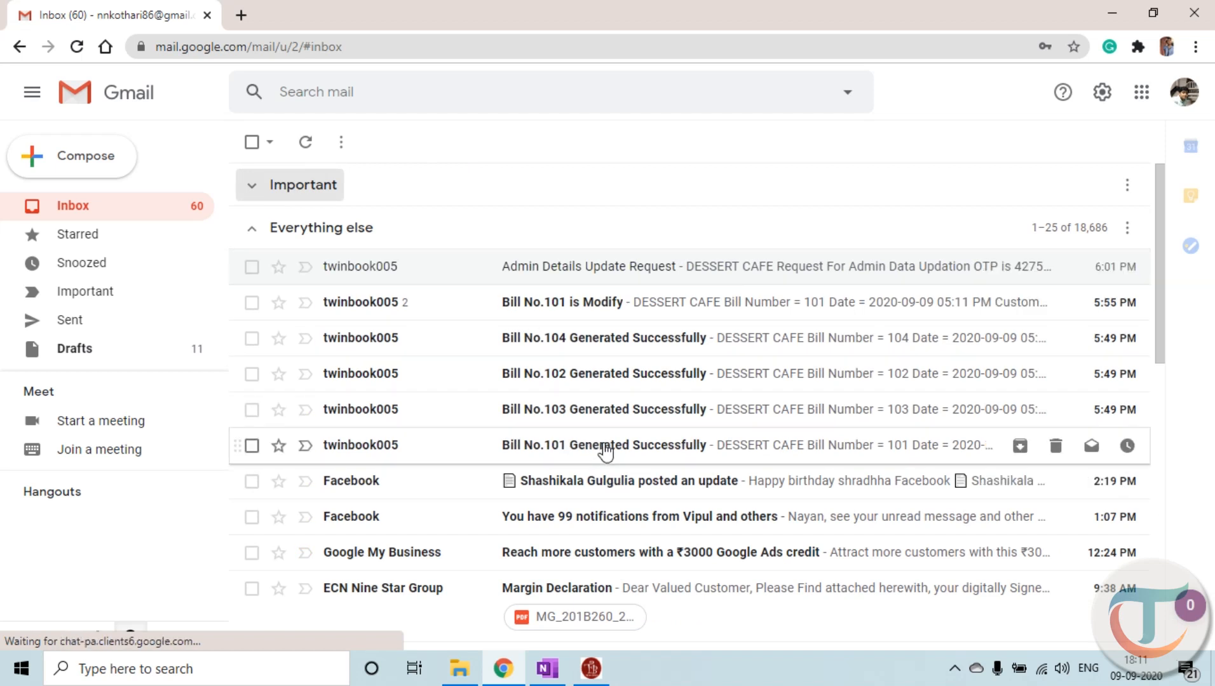
click(701, 455)
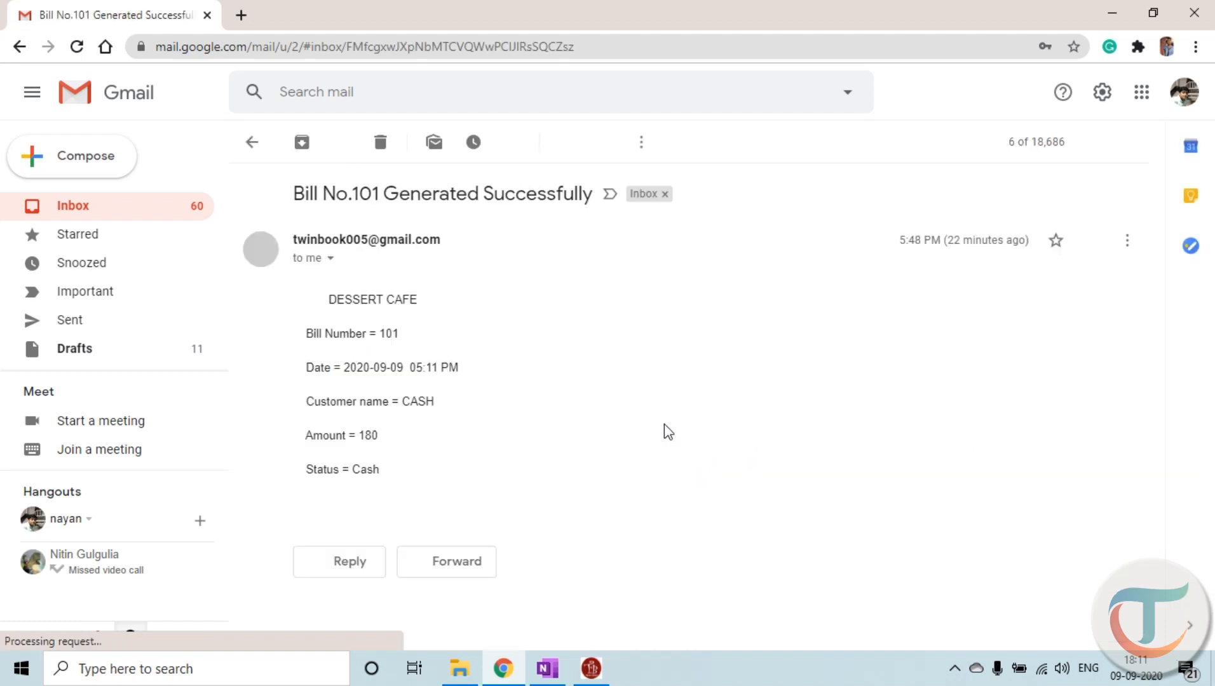
drag(323, 294, 416, 299)
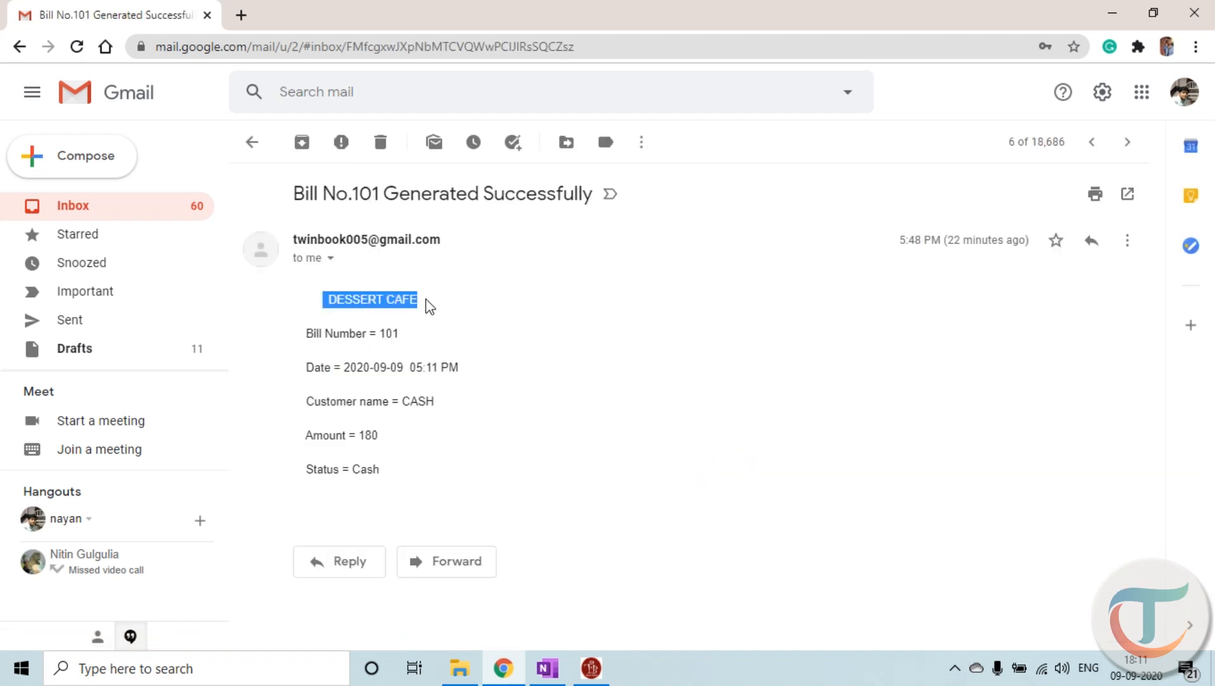
drag(304, 334, 481, 371)
triple_click(346, 363)
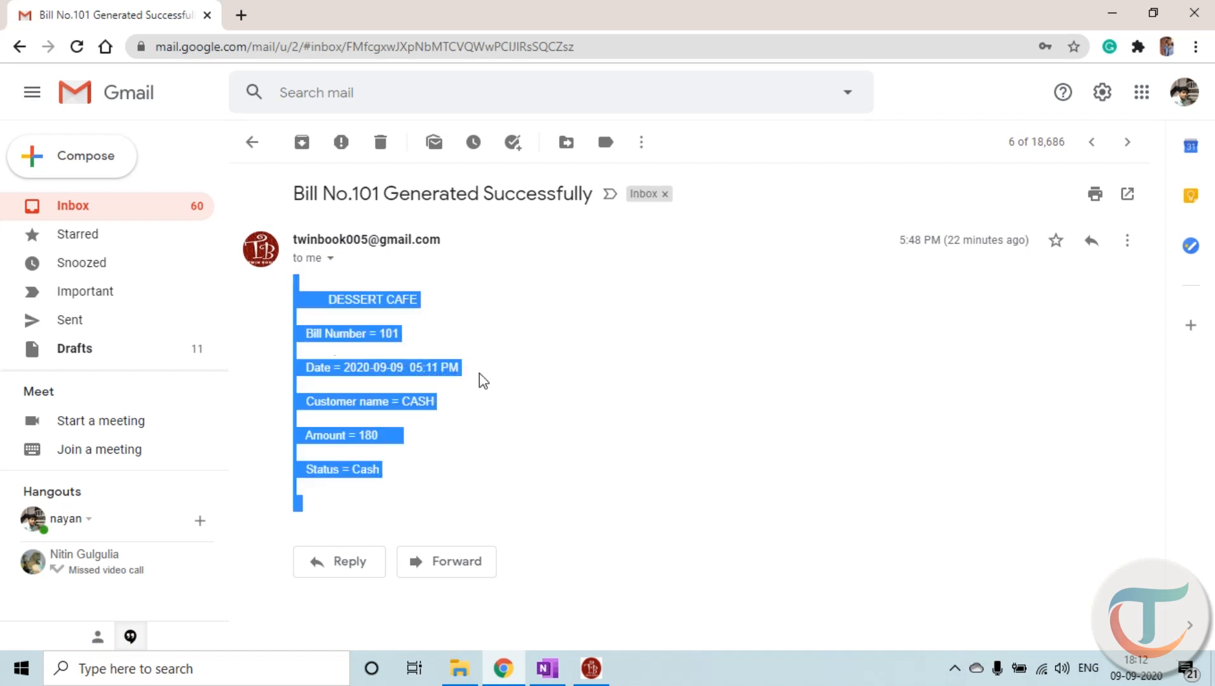
click(420, 483)
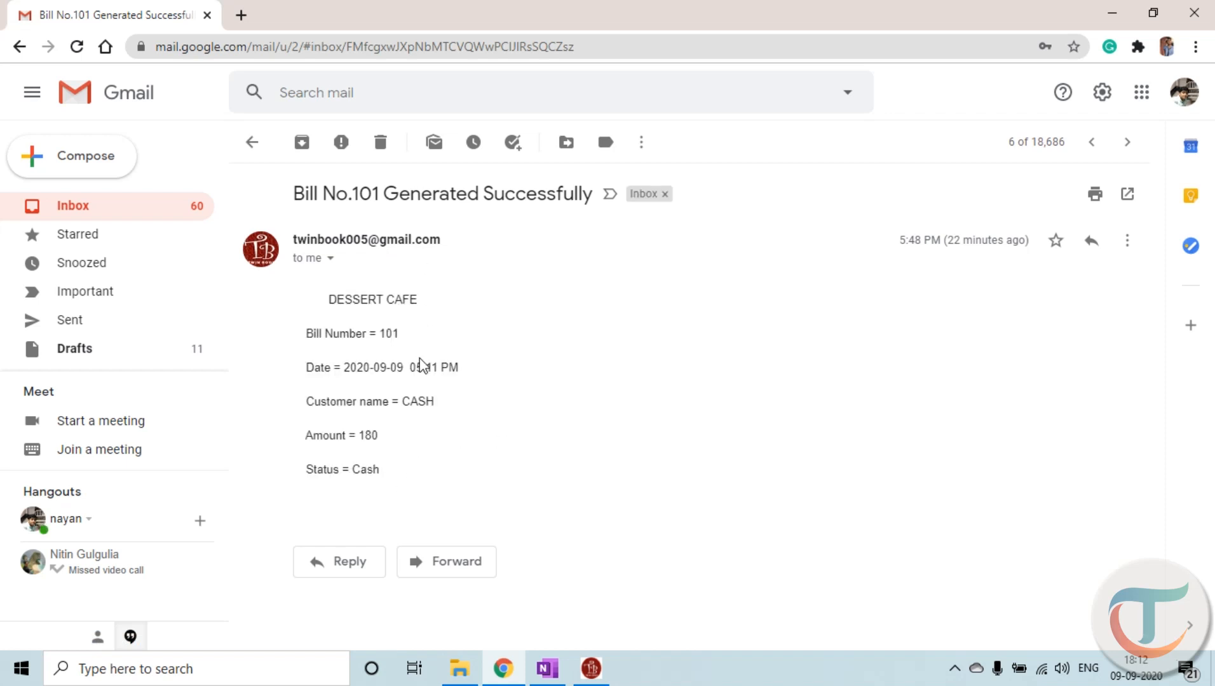
click(258, 146)
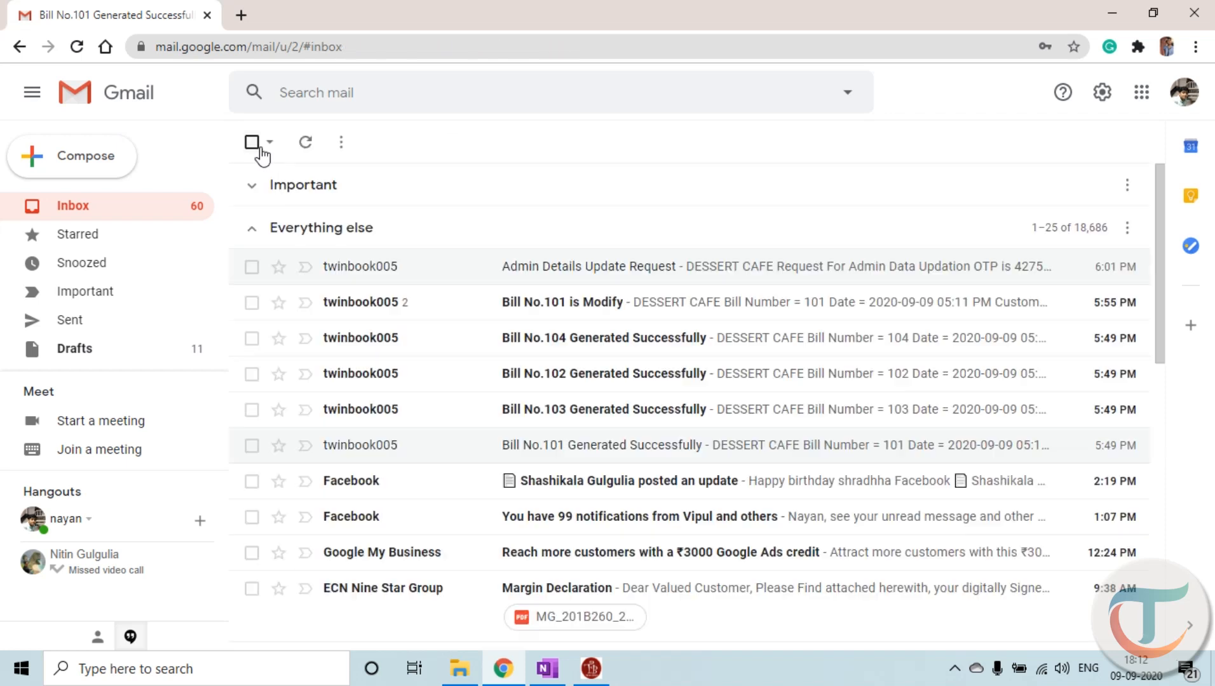
Step: Read the Admin Details Update Request and Bill No.101 is Modify (Amount 180) emails
click(576, 280)
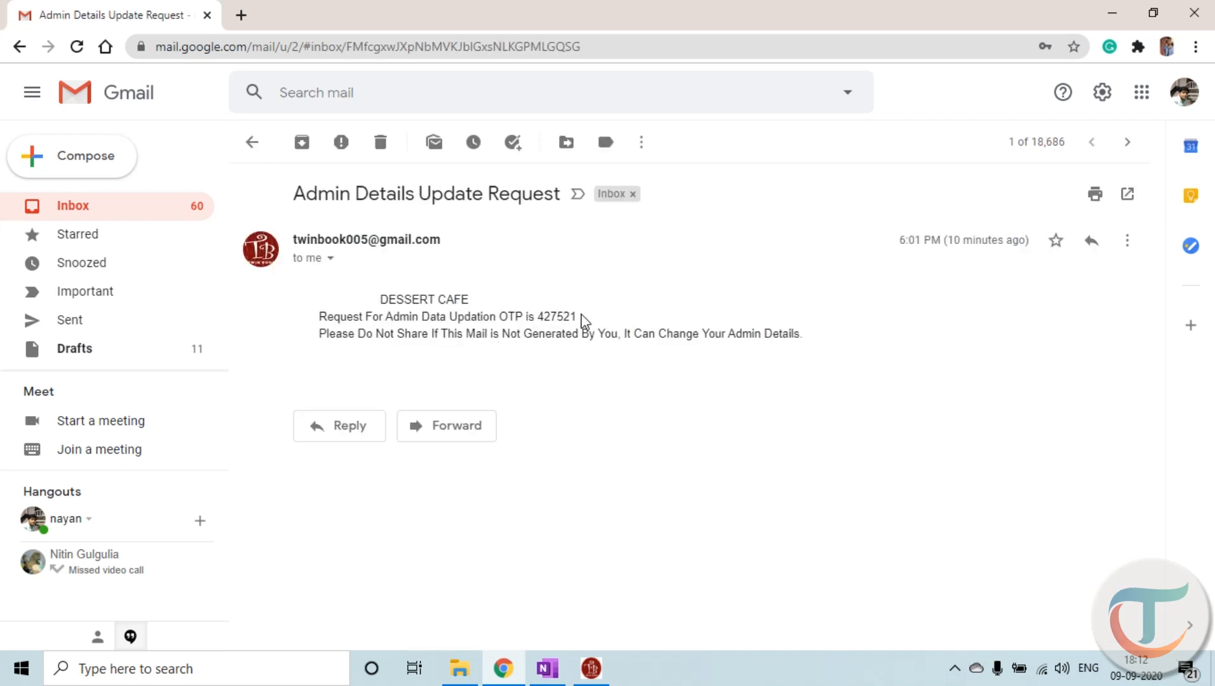
drag(578, 317, 535, 322)
click(254, 143)
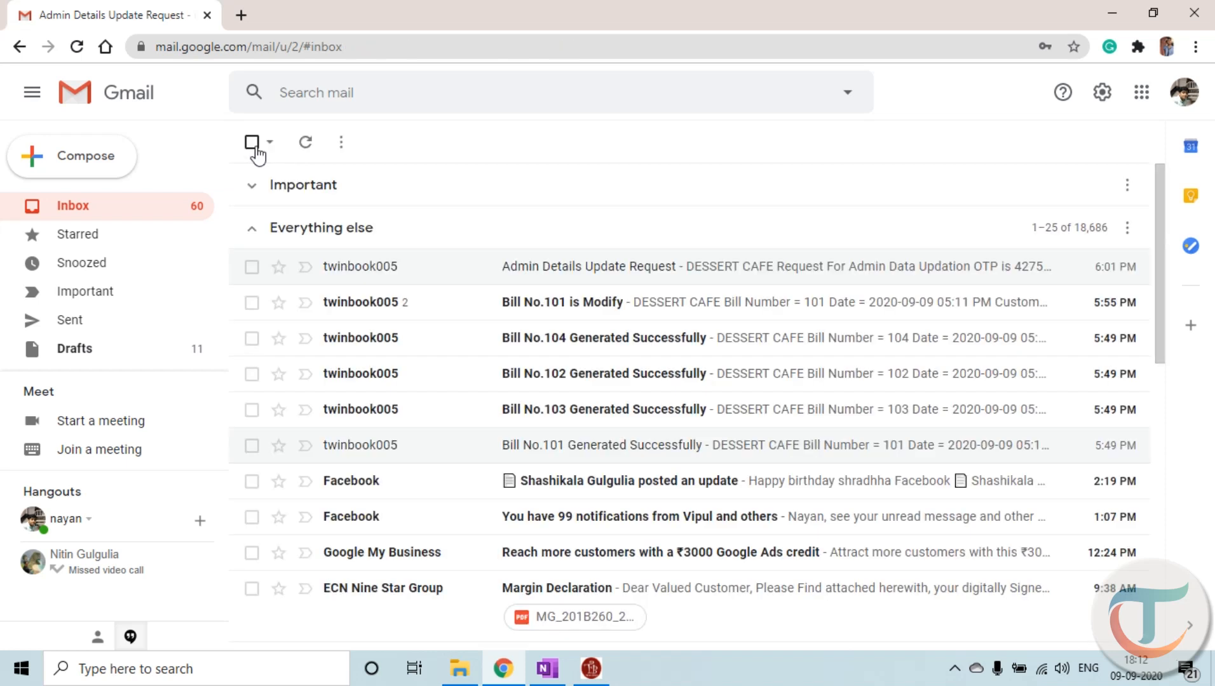
click(569, 307)
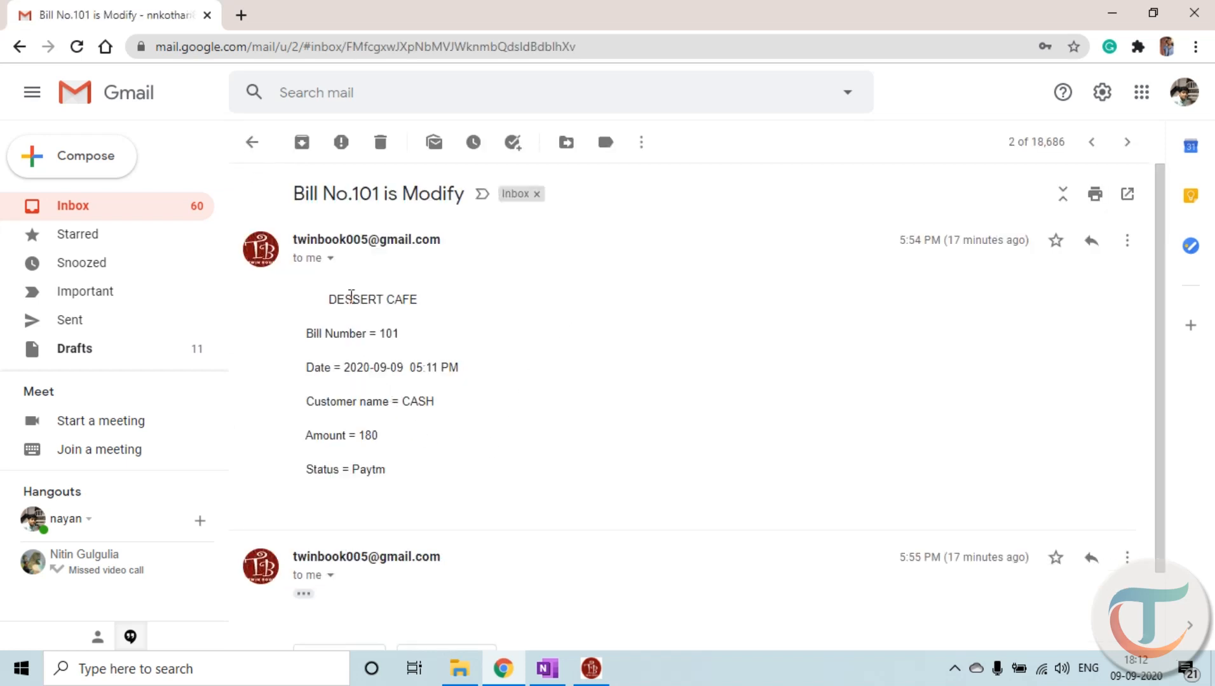
drag(380, 435, 306, 436)
click(445, 301)
click(253, 147)
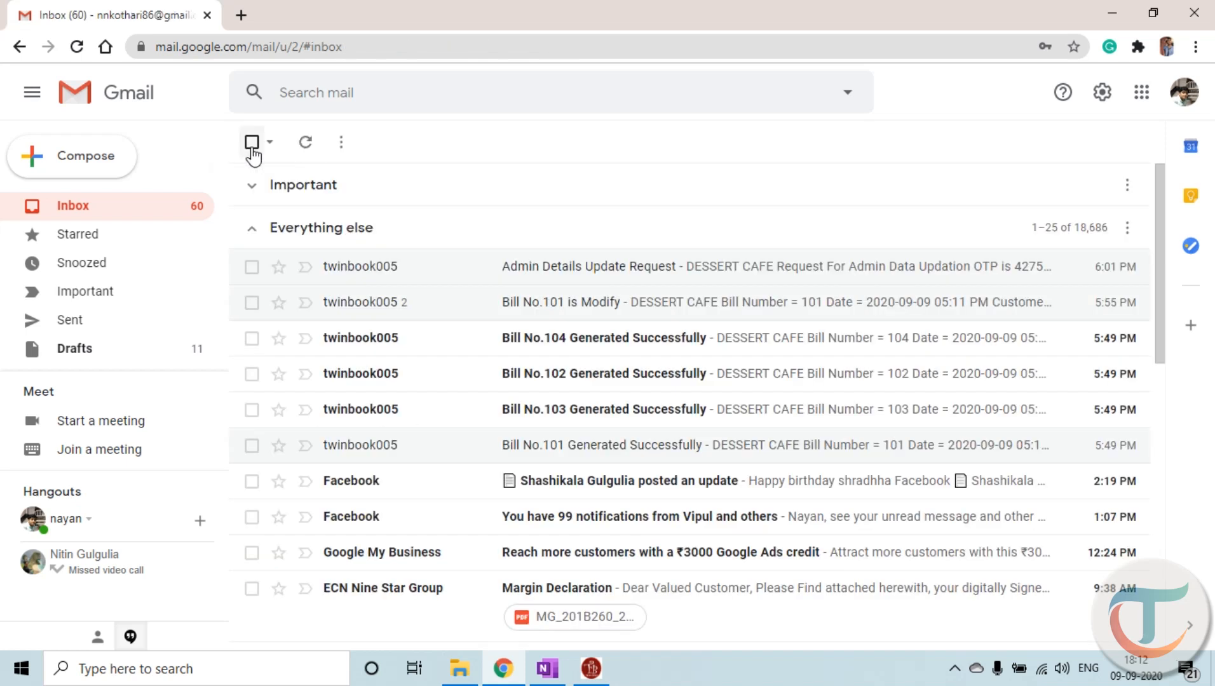
click(594, 670)
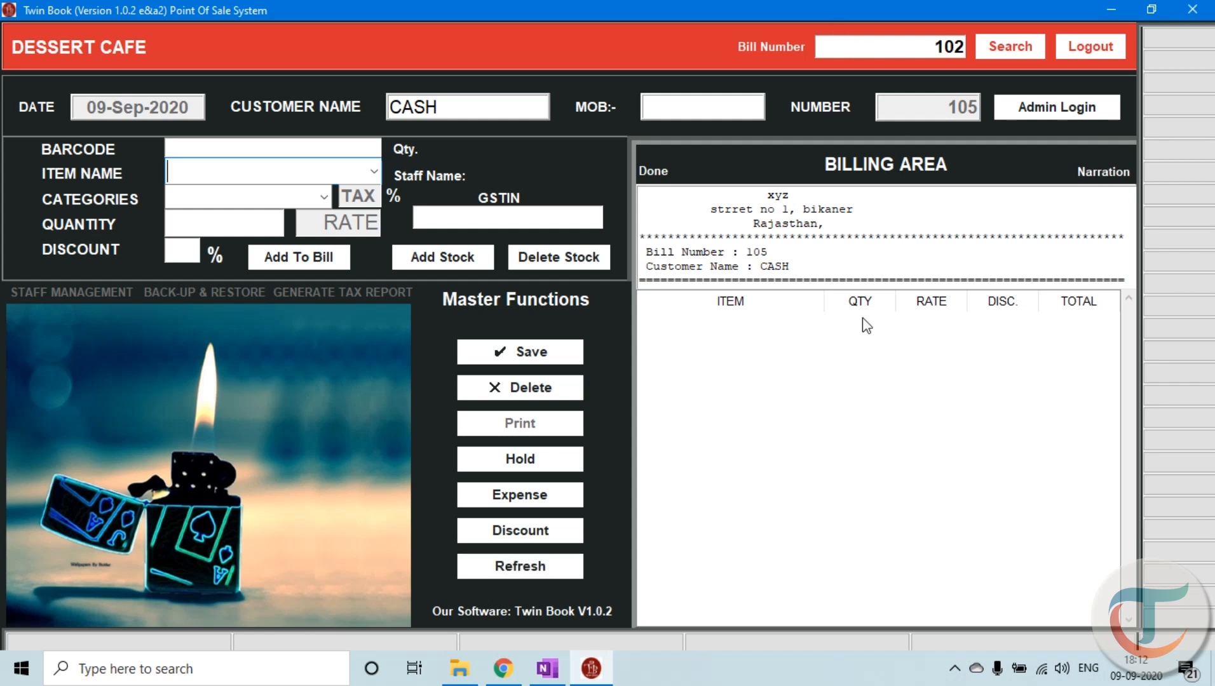
Step: Log in to Twin Book POS as admin with the admin password
click(1036, 108)
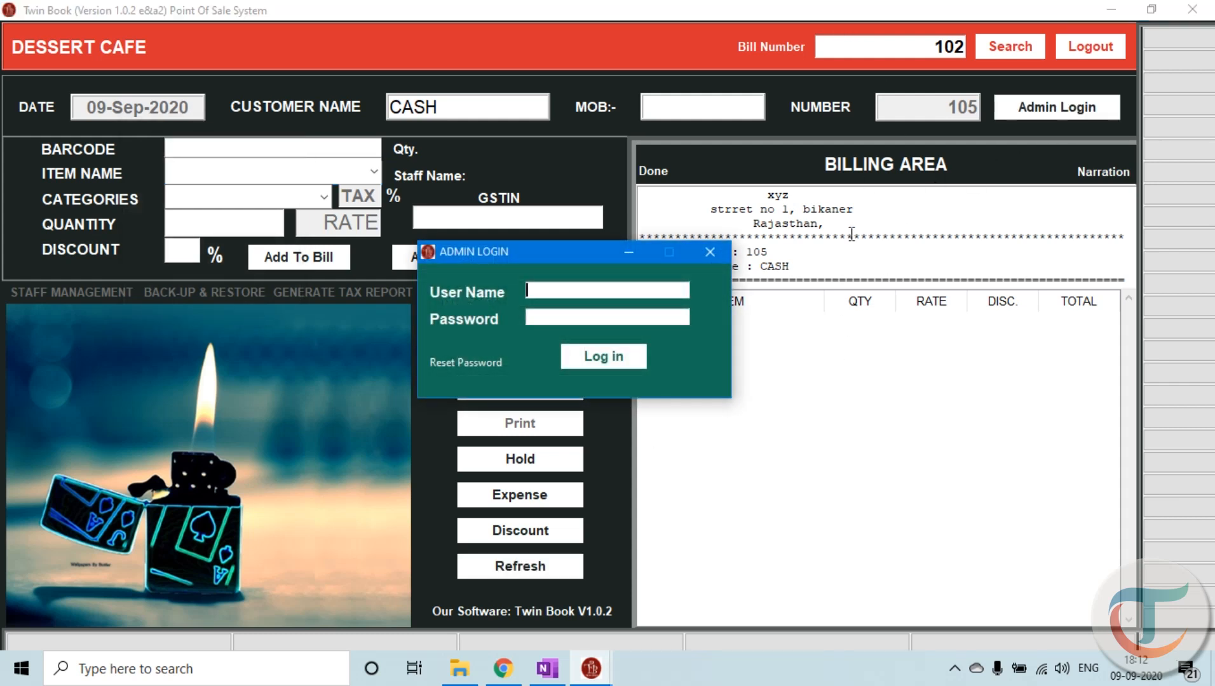
key(Tab)
text(*)
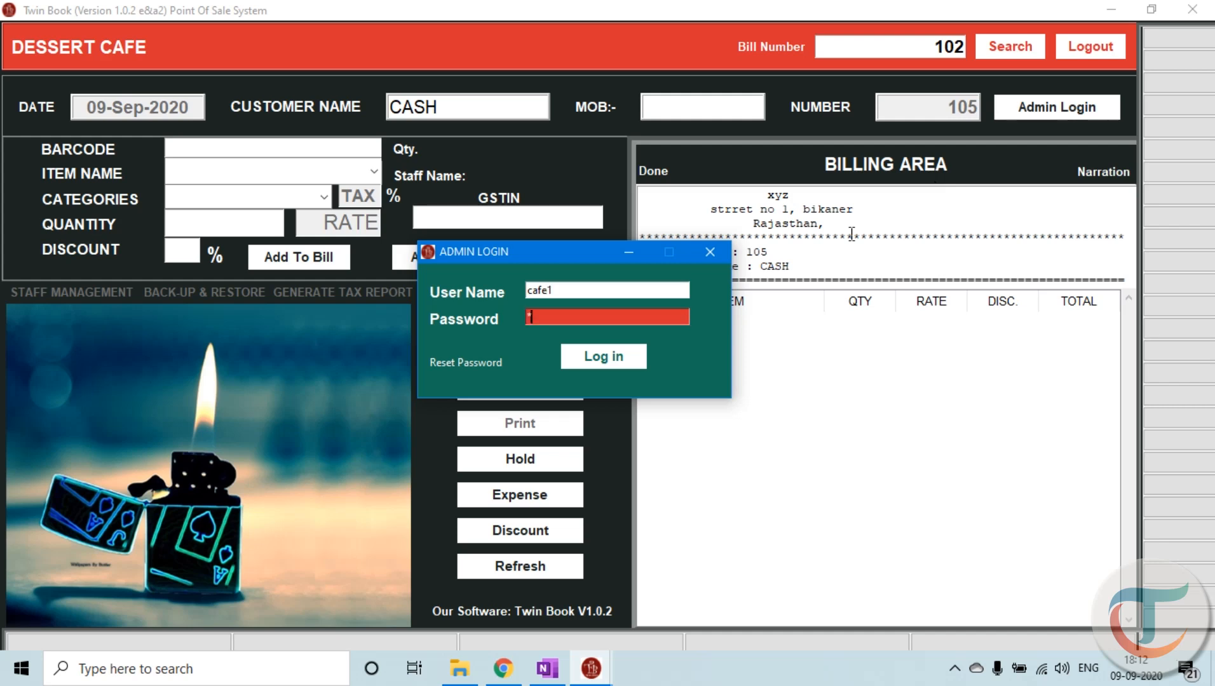
key(Return)
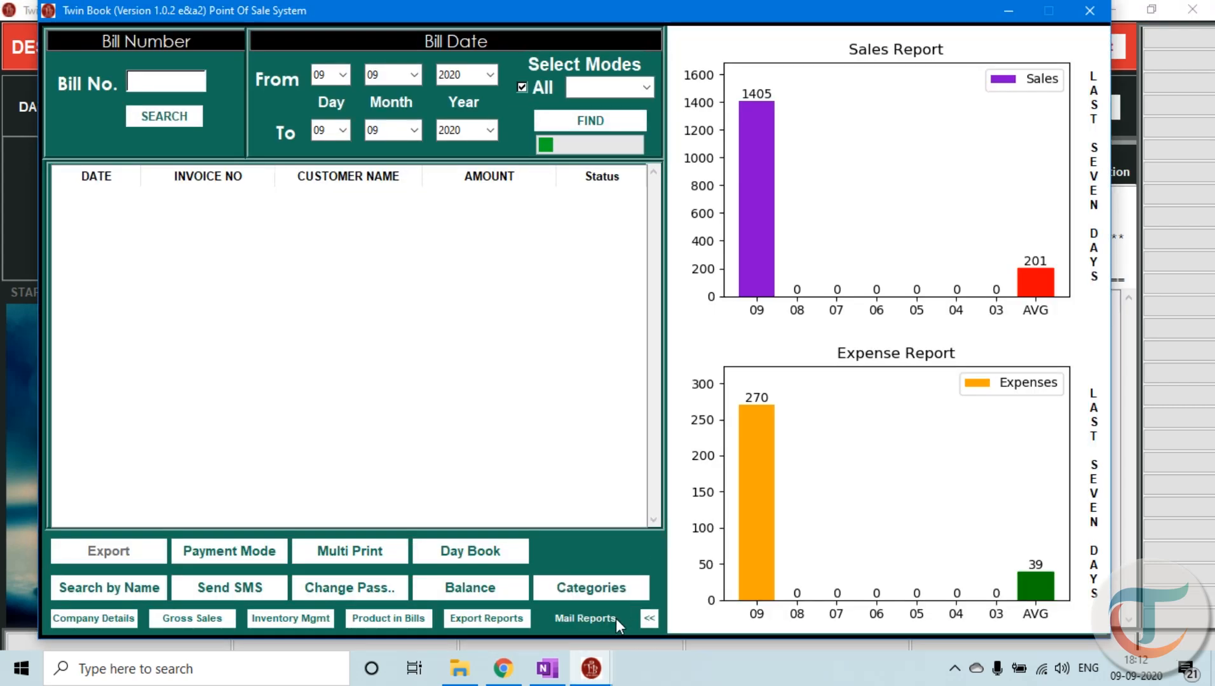
Step: Email the daily sales report for 2020-09-09 and switch to the Gmail inbox
click(616, 618)
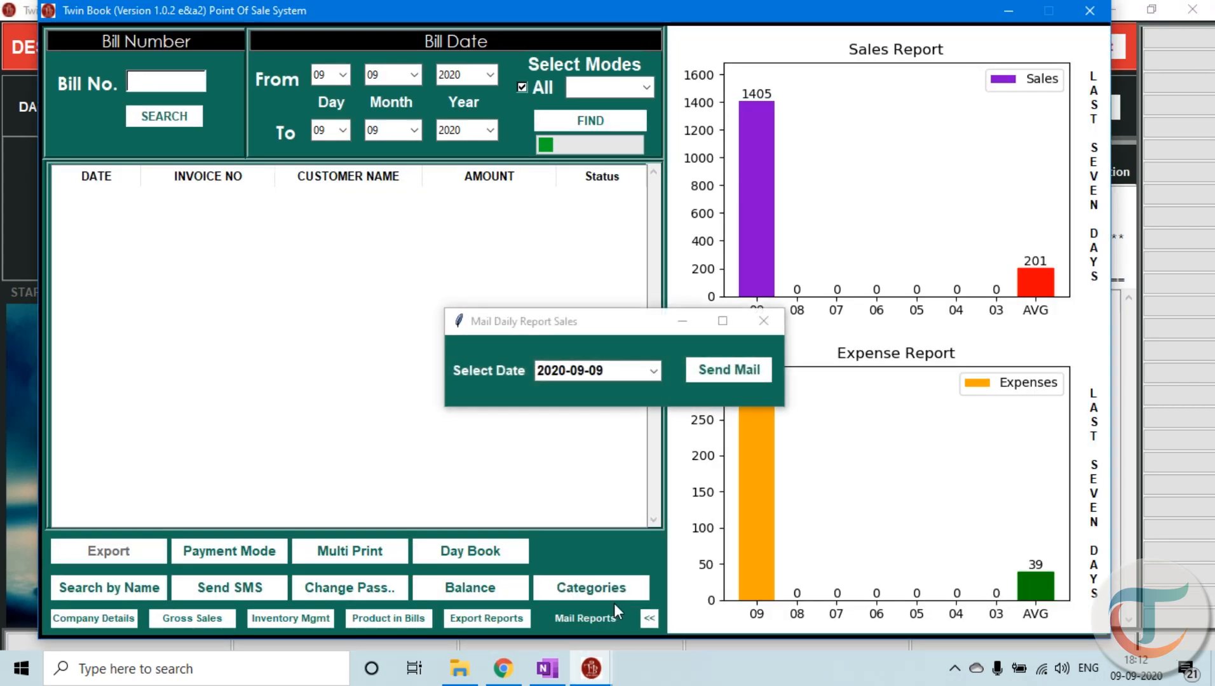
click(652, 372)
click(652, 372)
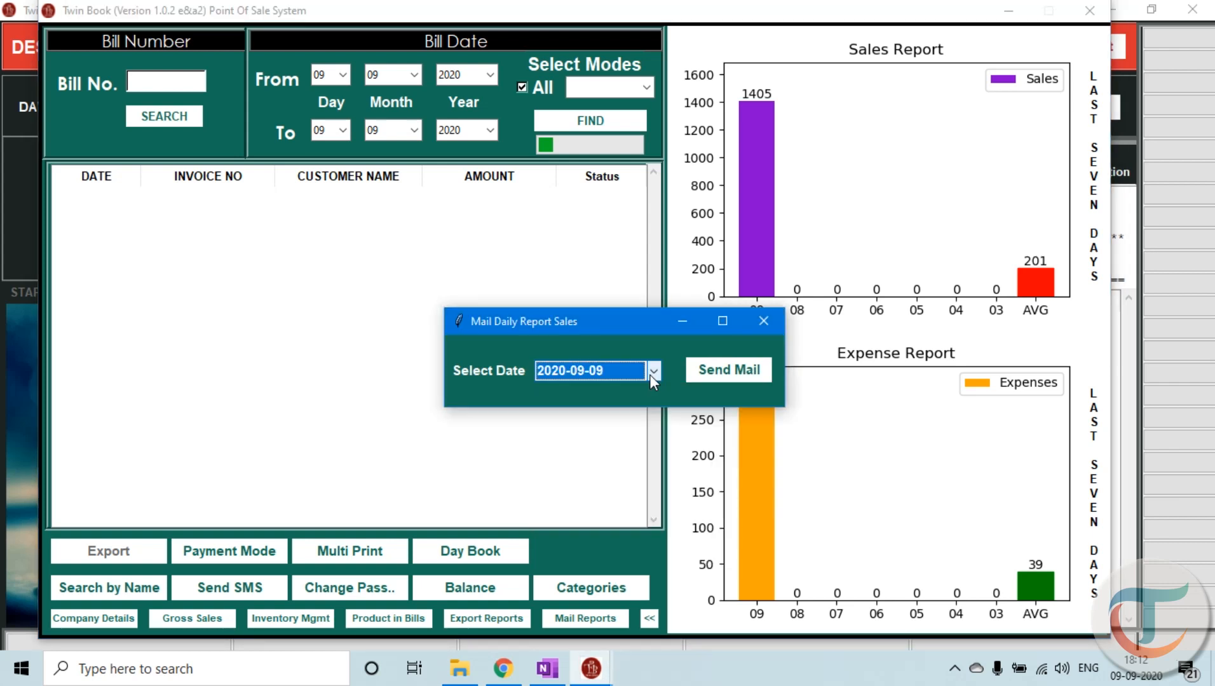
click(731, 365)
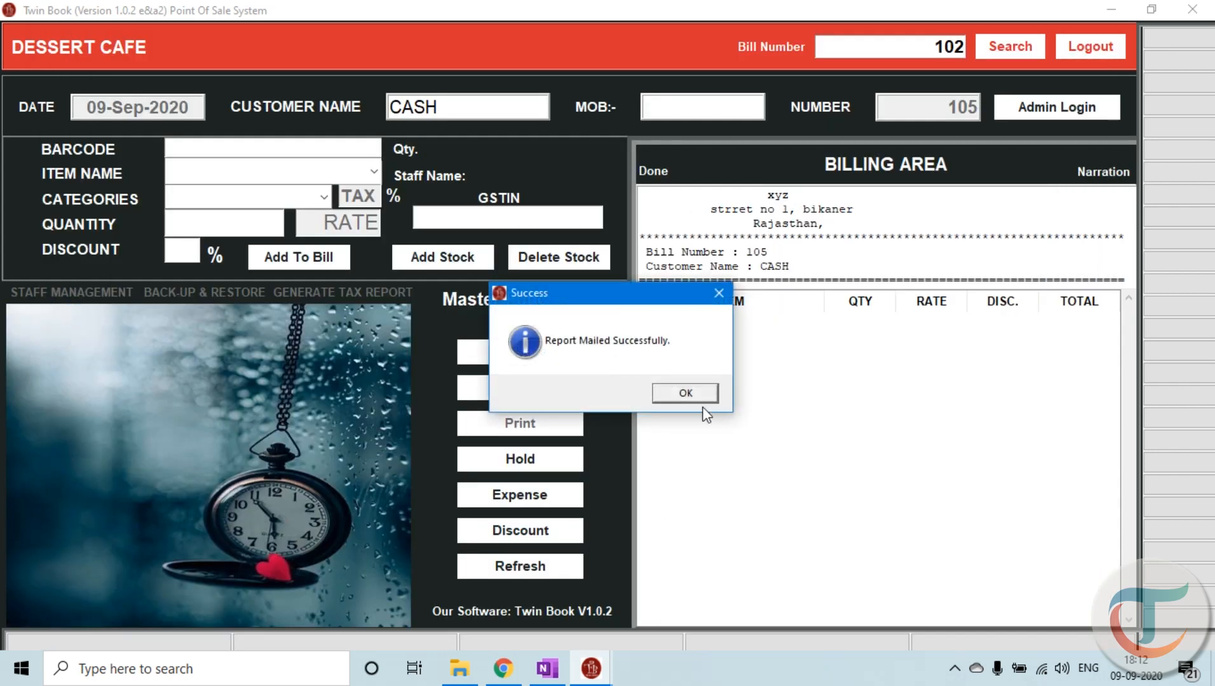
click(670, 394)
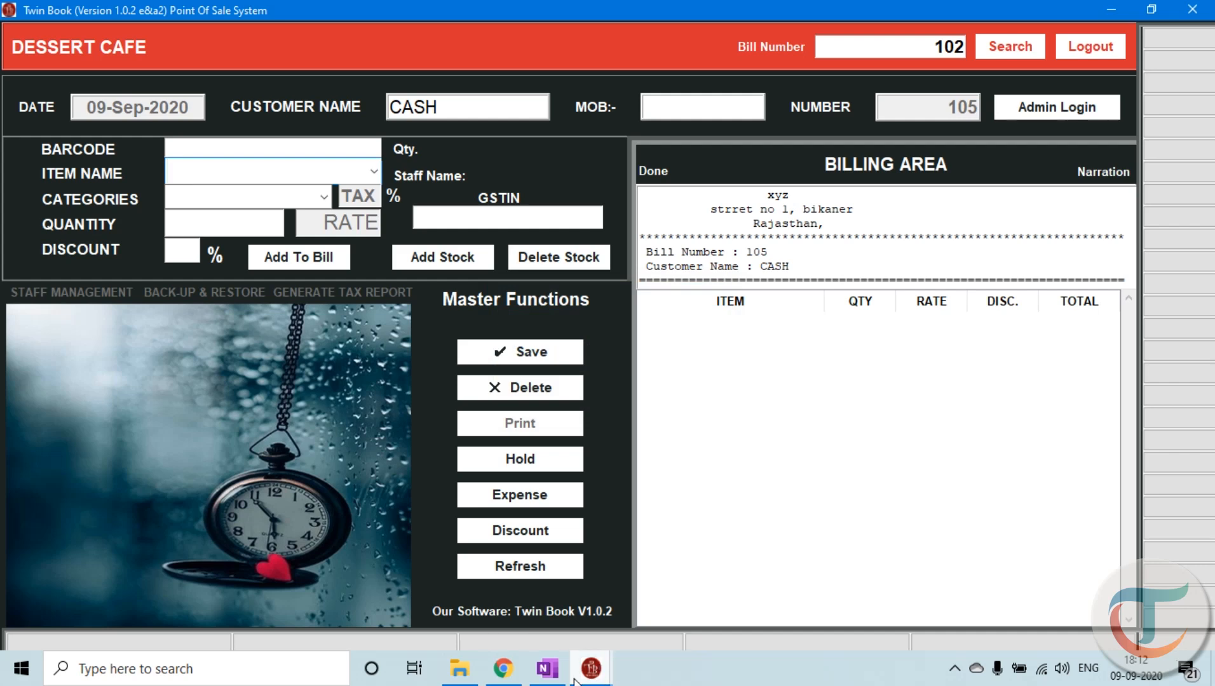
click(514, 678)
Step: Open the DESSERT CAFE report email and check totals: 1405 full, 1225 cash, 180 Paytm
click(306, 142)
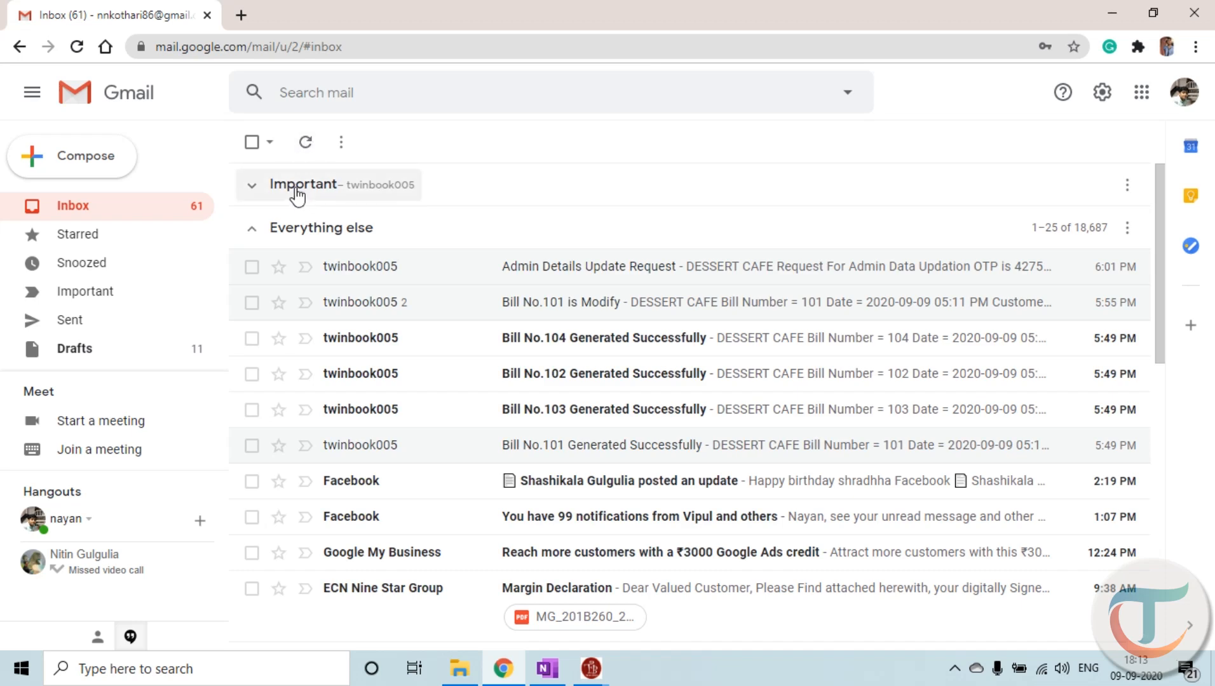
click(277, 189)
click(278, 190)
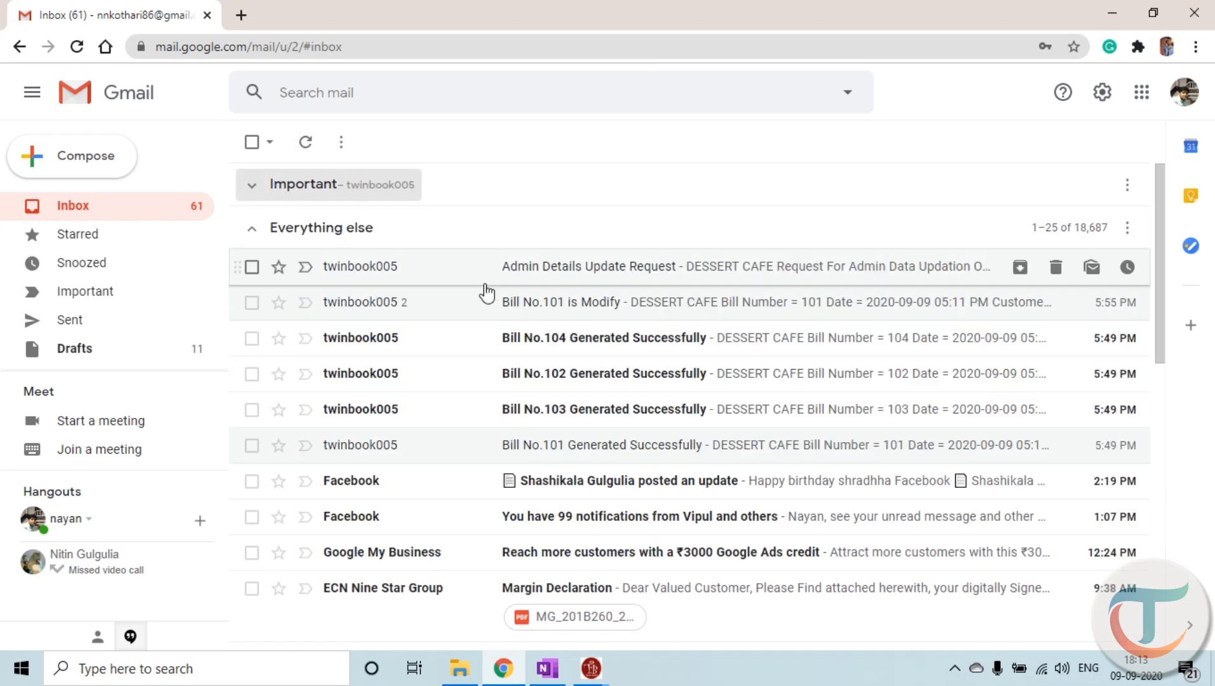
click(323, 199)
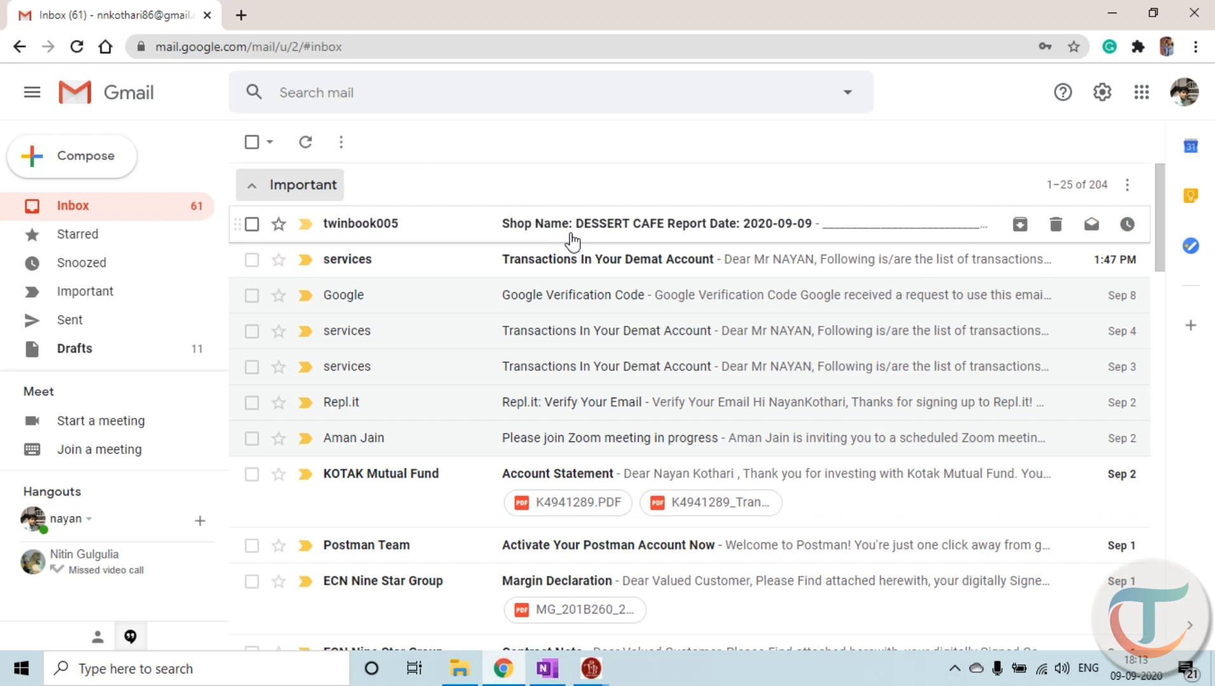
click(606, 224)
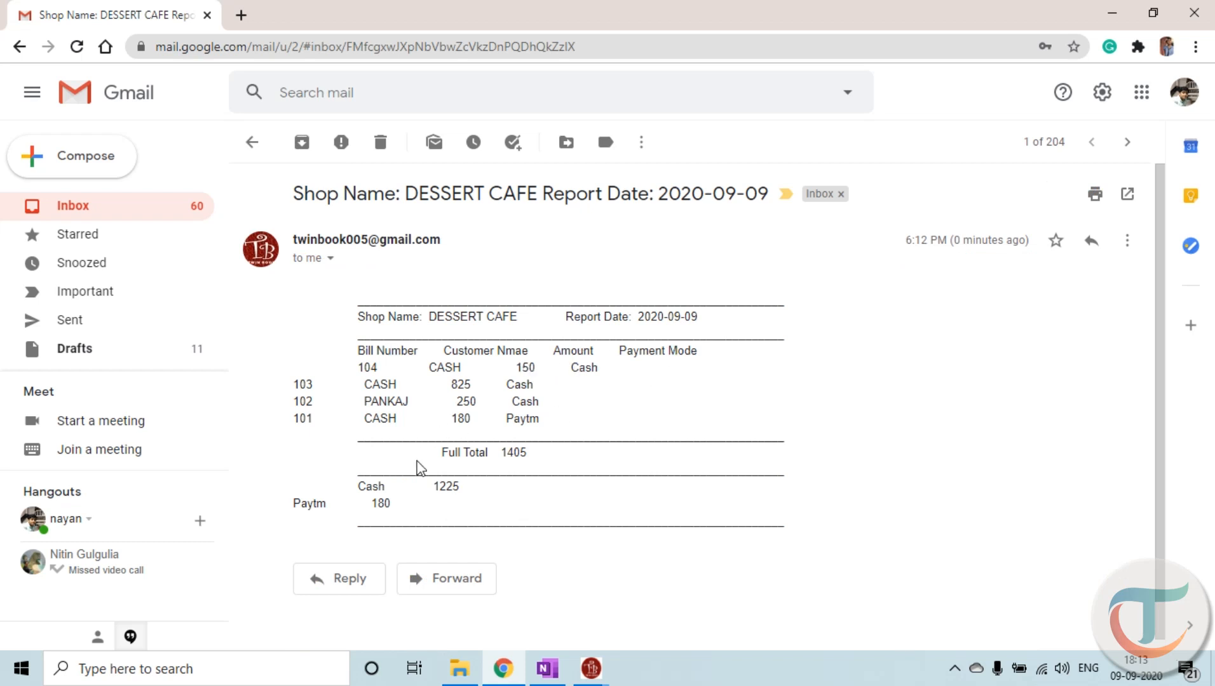
drag(544, 460, 301, 500)
click(399, 507)
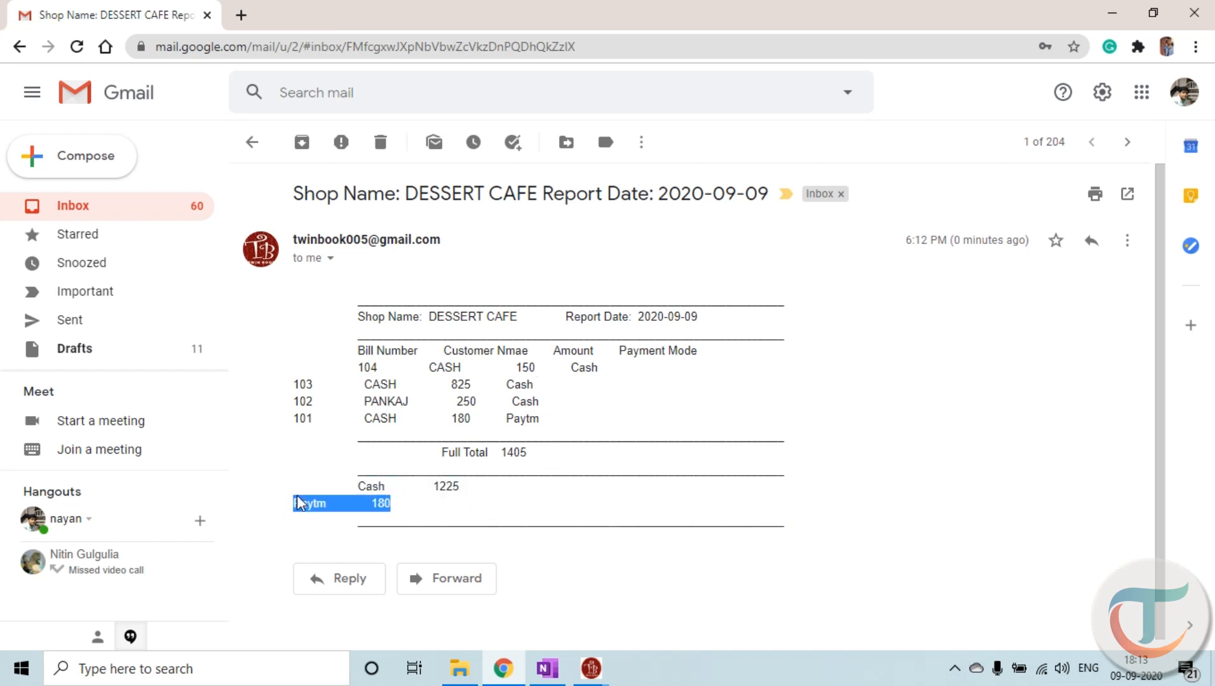
scroll(678, 491, down, 1)
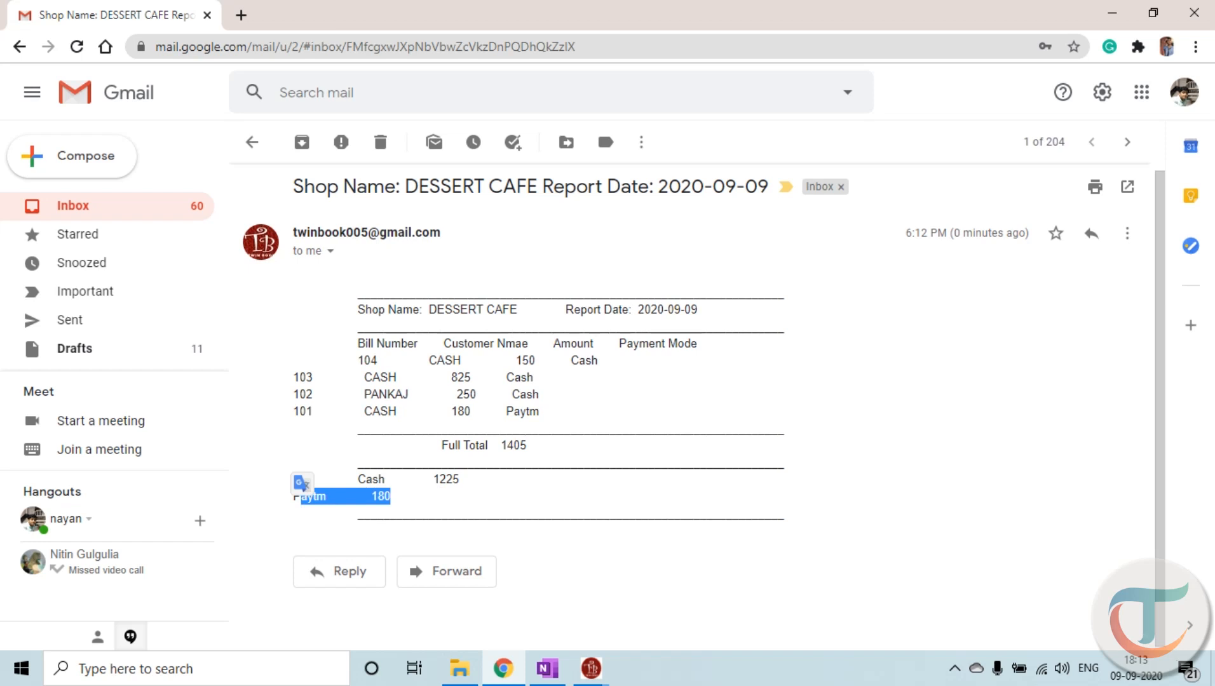
scroll(769, 318, up, 5)
scroll(768, 318, down, 5)
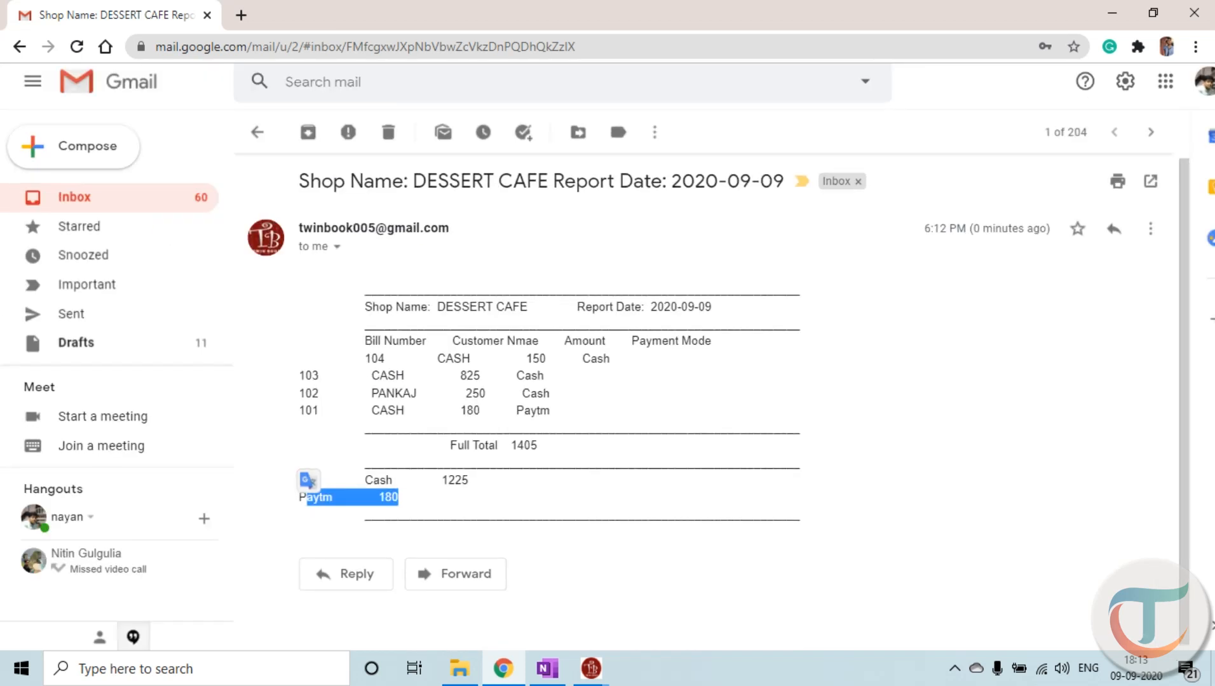
Step: Glance at the Google account panel, then minimize Chrome to return to Twin Book POS
mouse_move(591, 667)
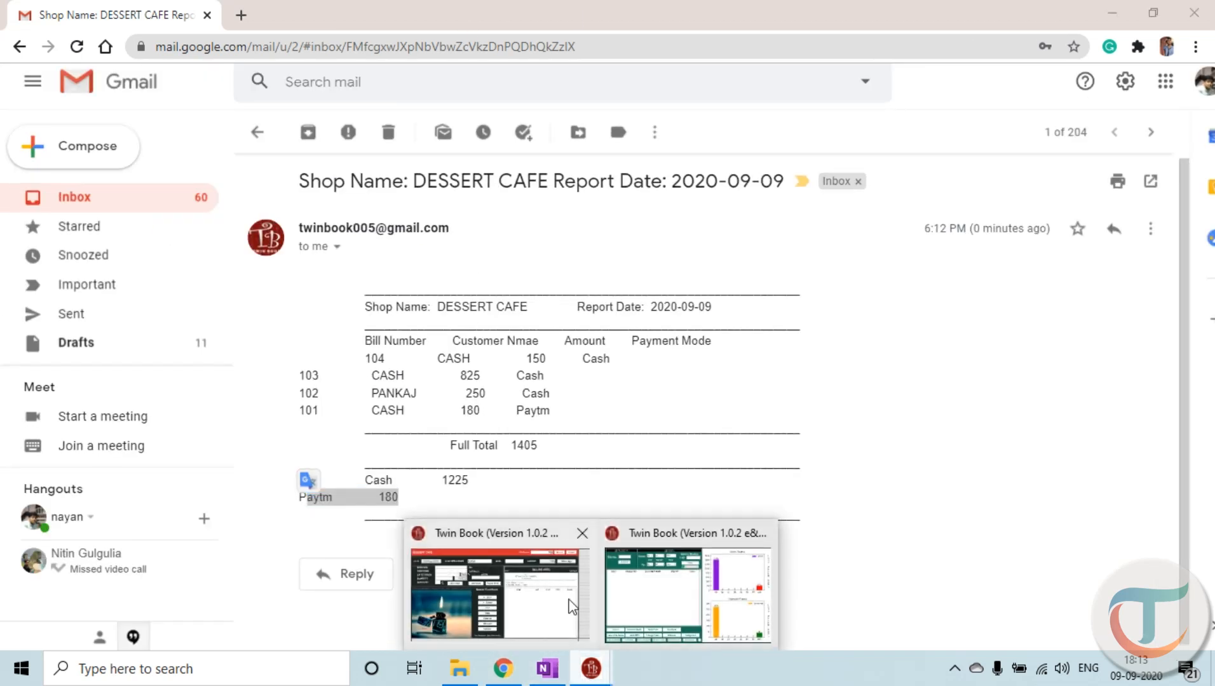
click(657, 584)
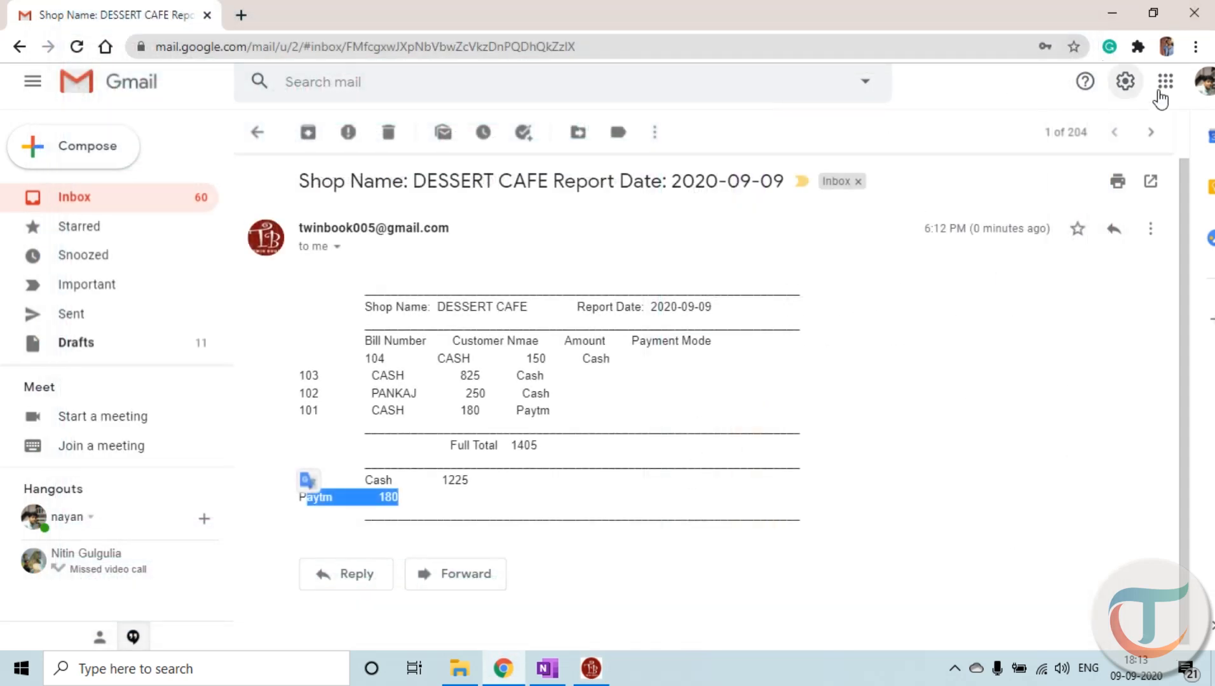
click(1202, 82)
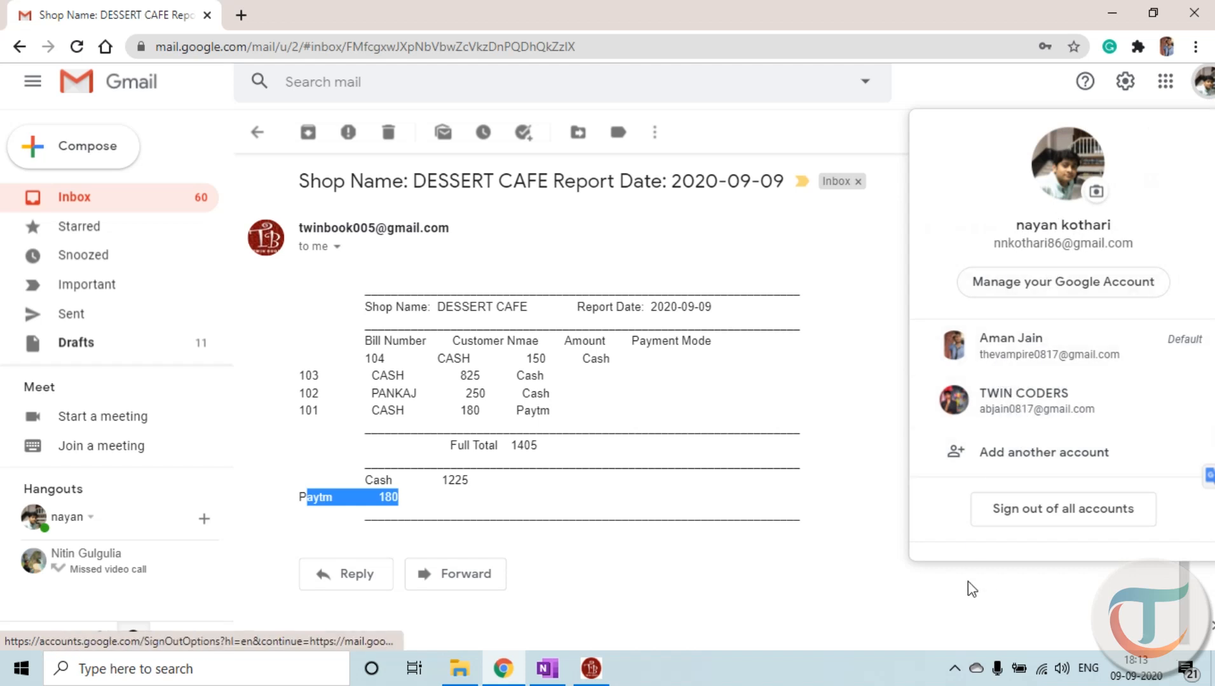
click(1046, 624)
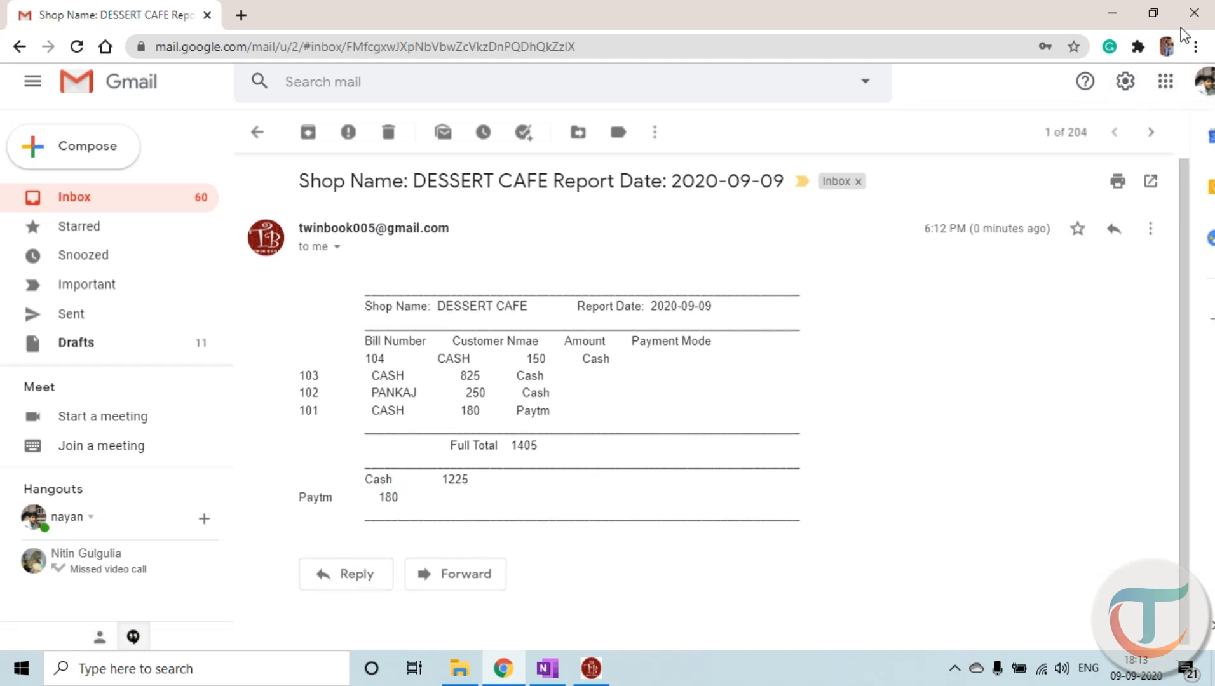
click(1126, 12)
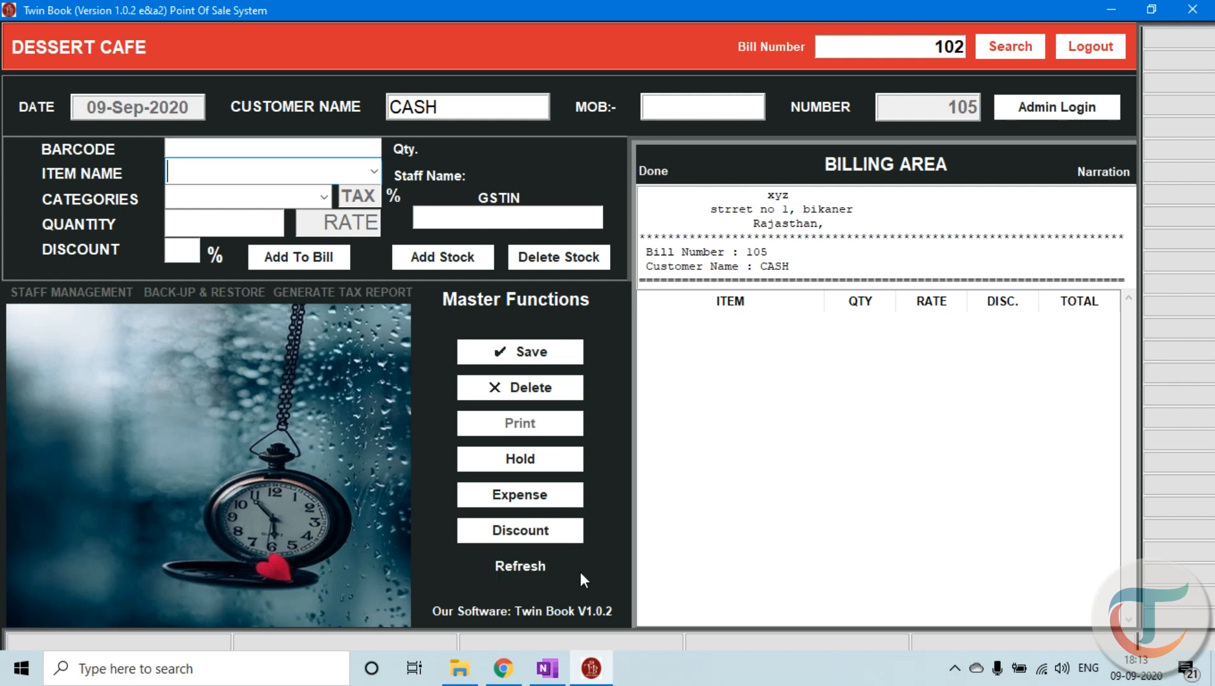
Step: View the Shortcut Keys list, then close it and return to the Item Name field
mouse_move(592, 610)
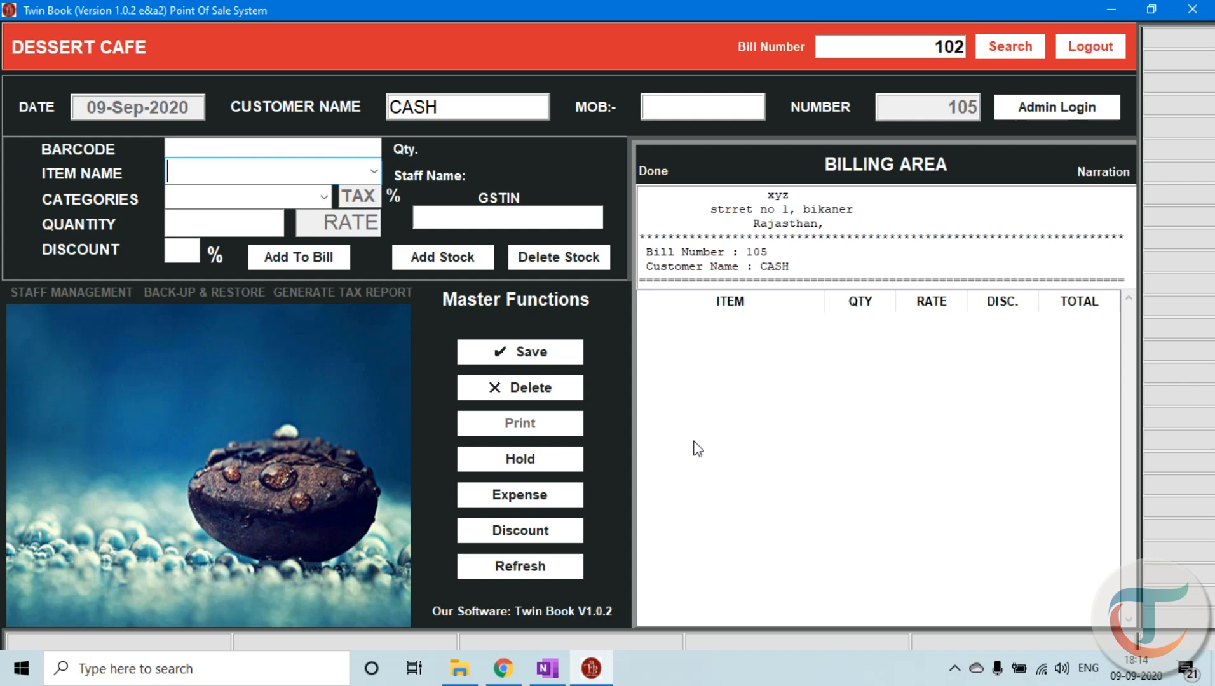
click(1162, 308)
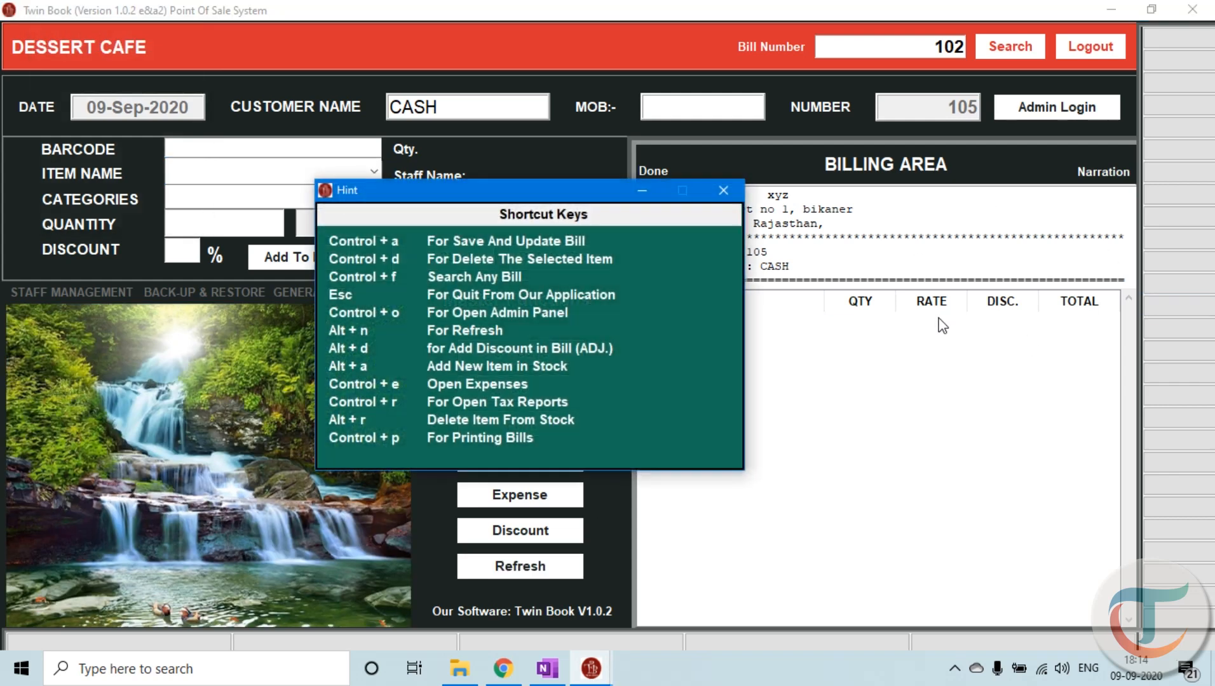
click(724, 191)
click(521, 565)
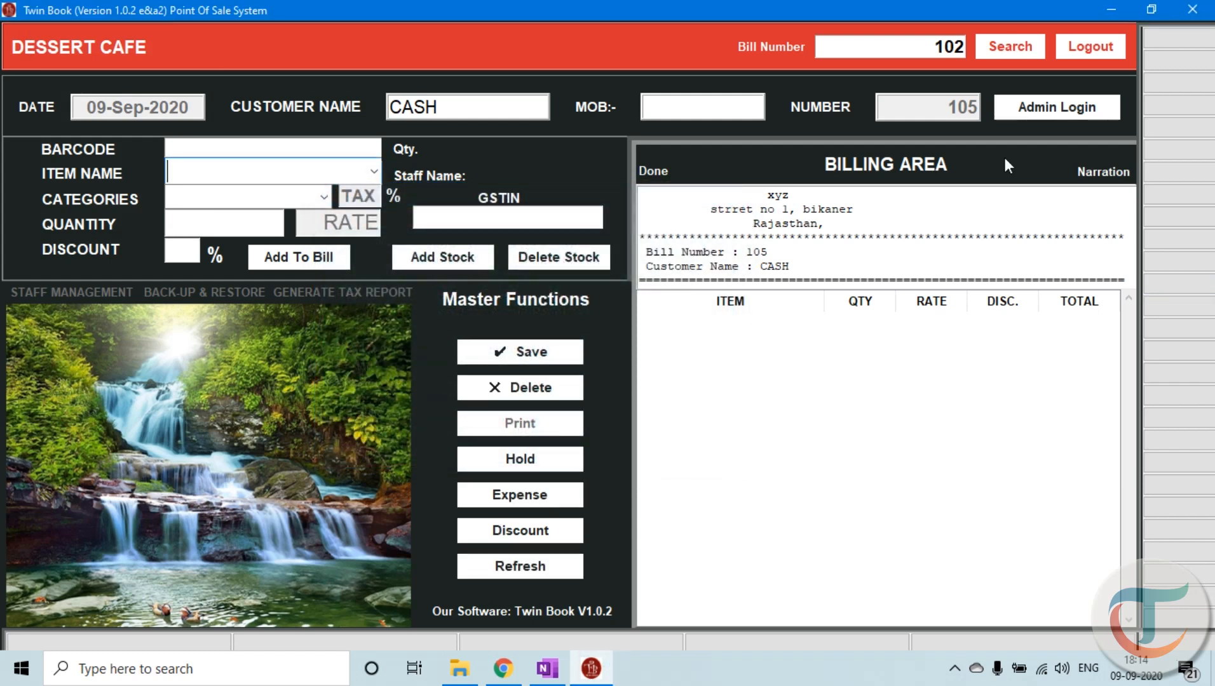
Step: Exit Twin Book POS, confirming with Yes, and minimize OneNote to show the desktop
click(1193, 9)
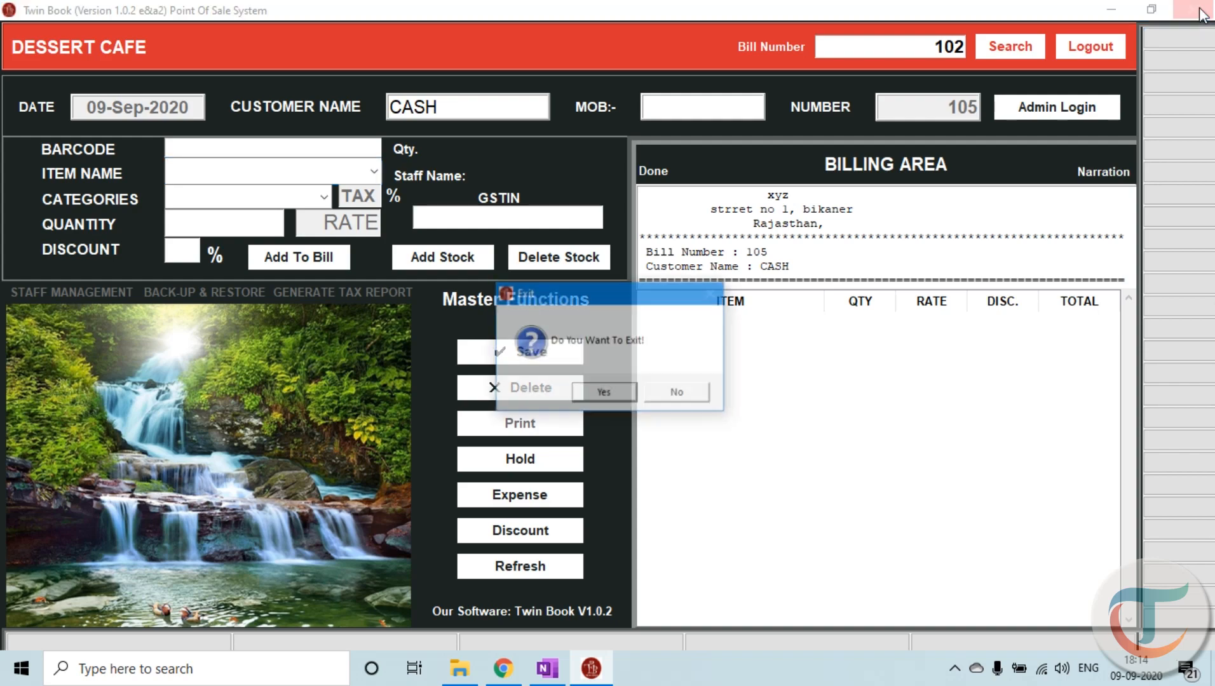
click(597, 395)
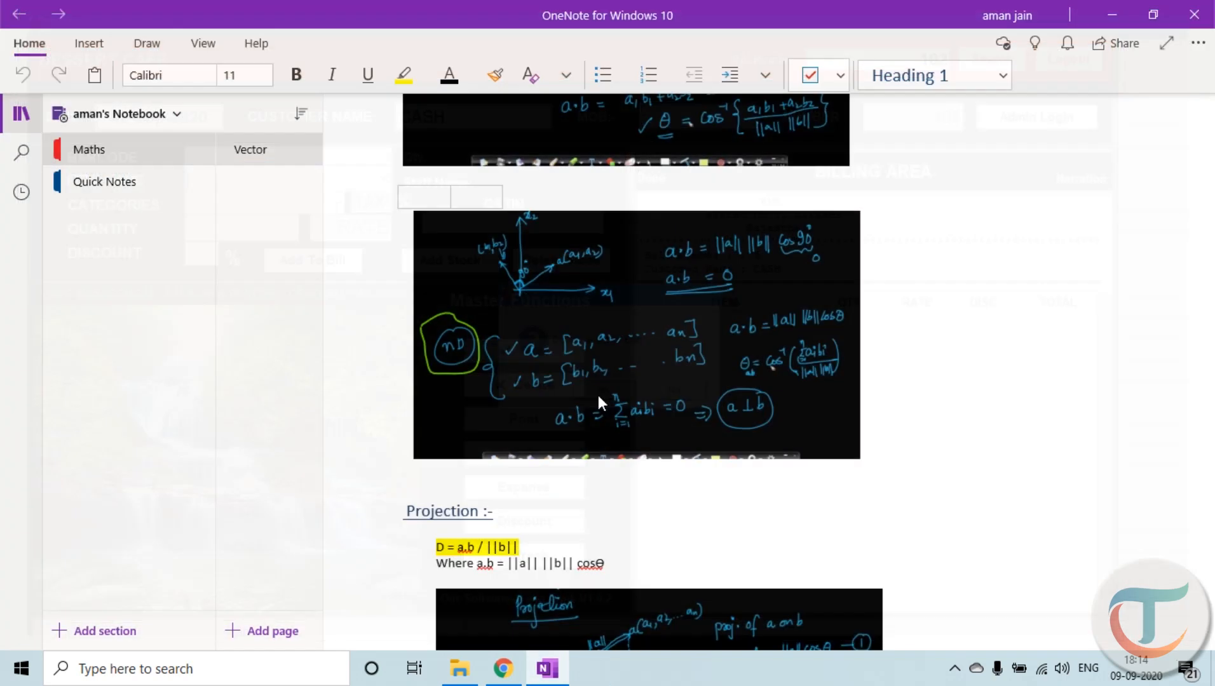
click(1099, 7)
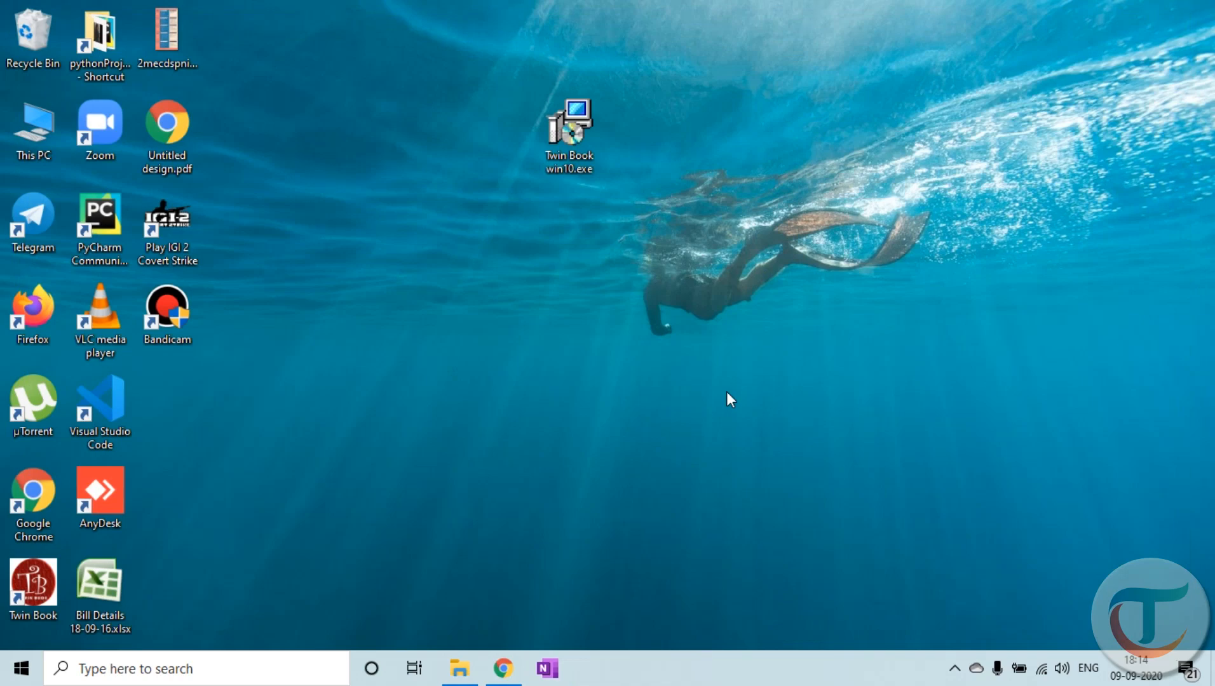